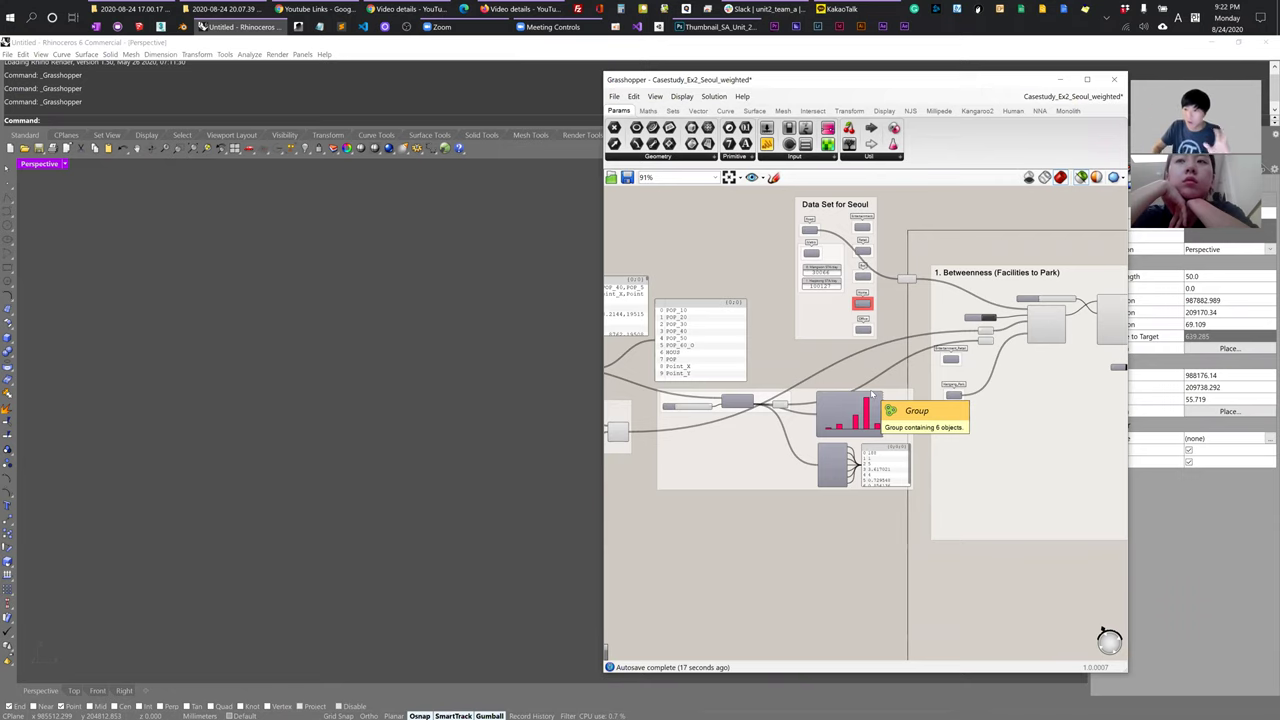
- Select the Construct Point component and zoom the Rhino Perspective viewport to its points
{"action": "right_click_drag", "start_coordinate": [740, 431], "coordinate": [883, 420]}
{"action": "scroll", "coordinate": [883, 416], "scroll_direction": "up", "scroll_amount": 4}
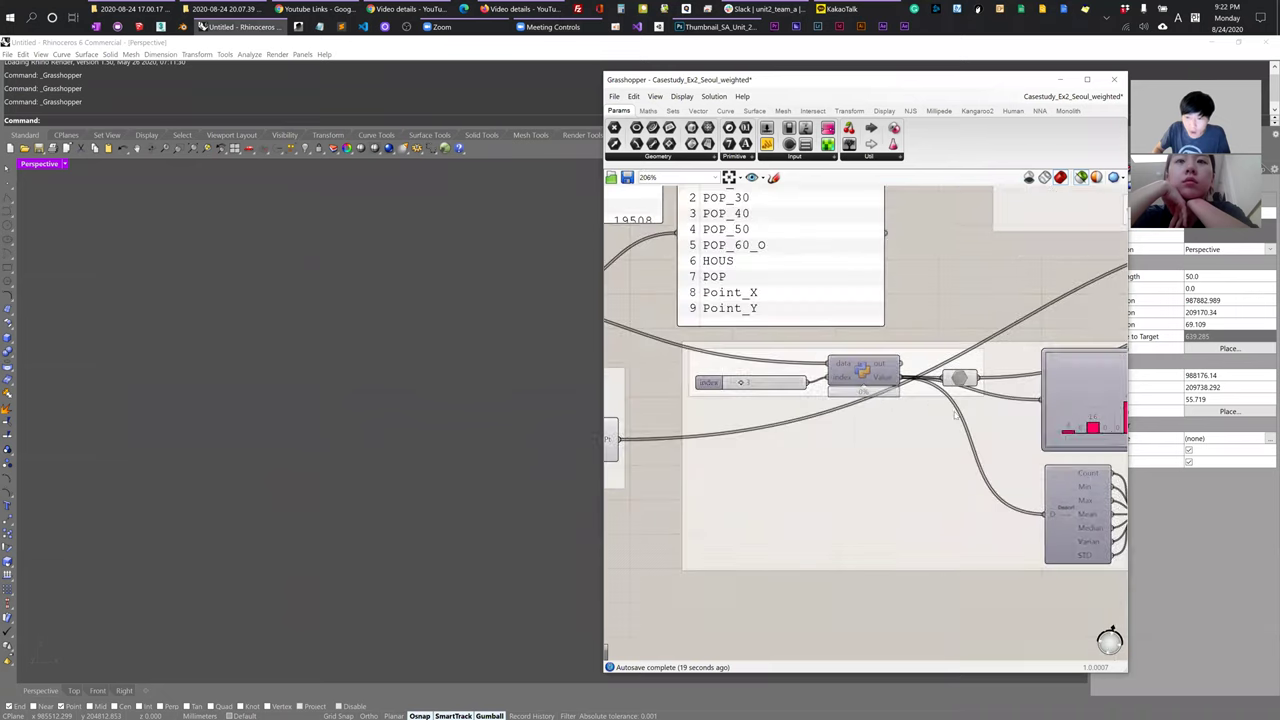
{"action": "right_click_drag", "start_coordinate": [958, 380], "coordinate": [918, 380]}
{"action": "right_click", "coordinate": [940, 293]}
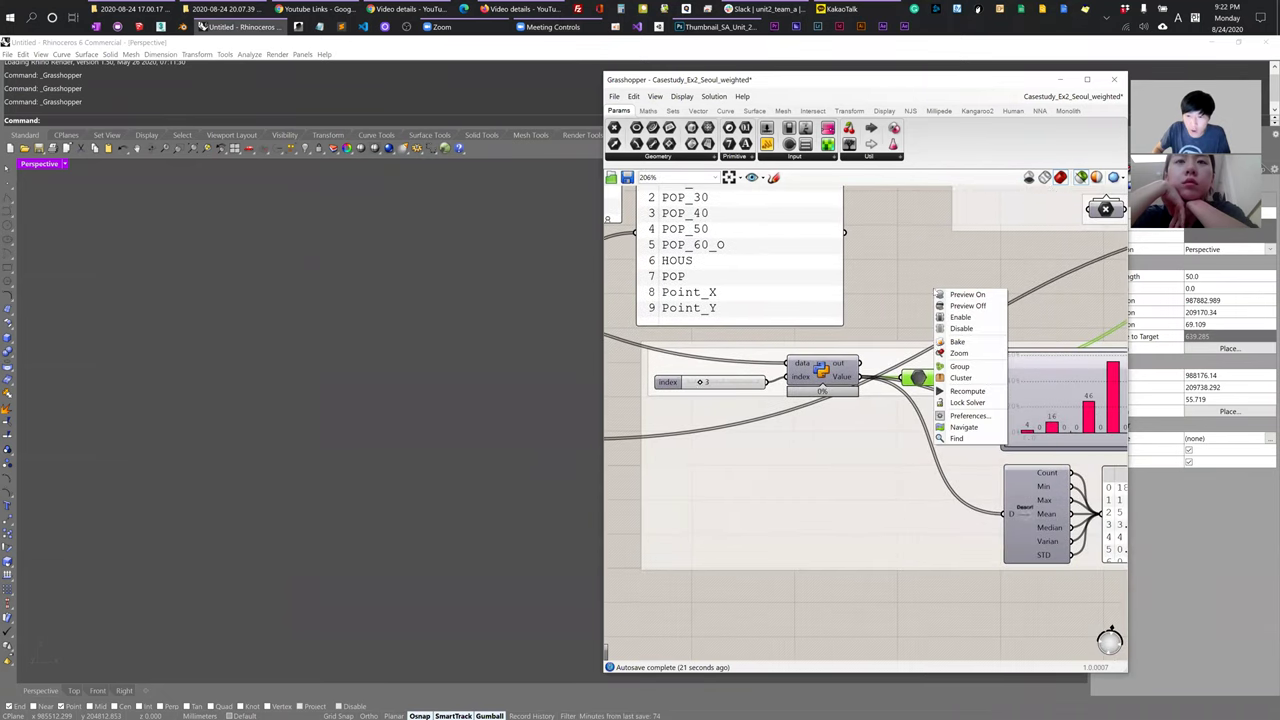
{"action": "left_click", "coordinate": [856, 343]}
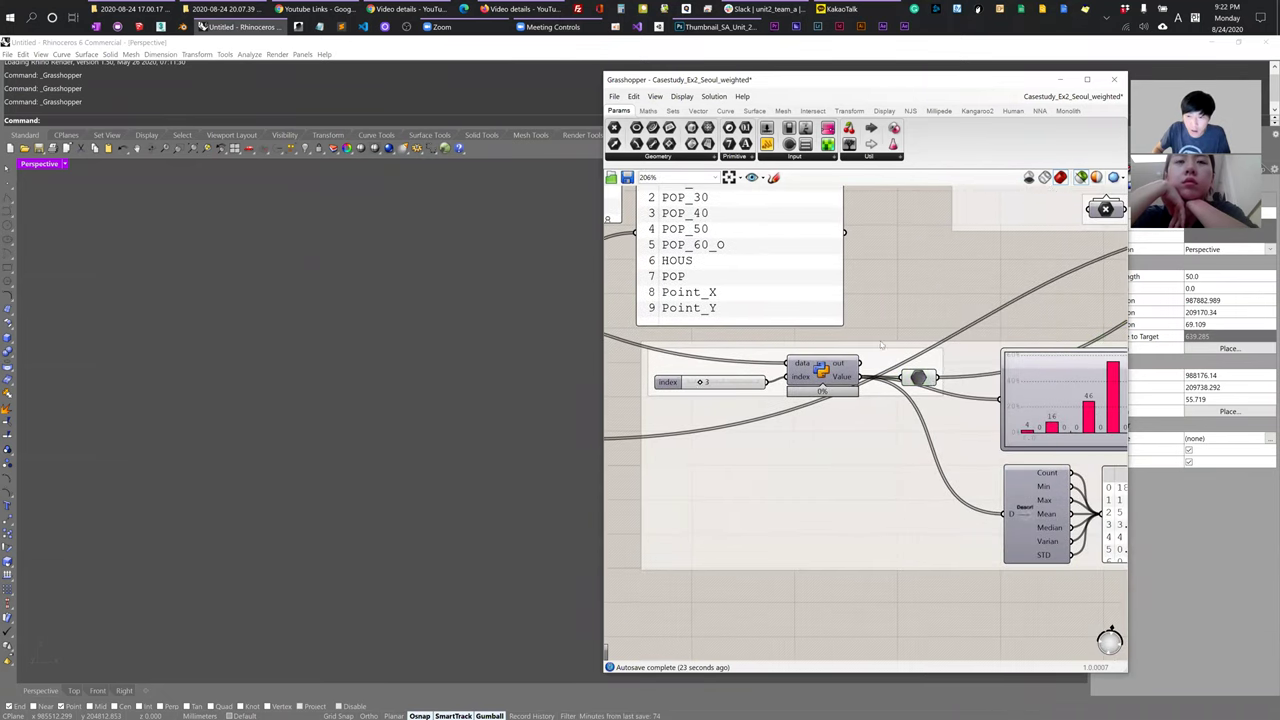
{"action": "scroll", "coordinate": [881, 347], "scroll_direction": "down", "scroll_amount": 2}
{"action": "right_click_drag", "start_coordinate": [922, 352], "coordinate": [1011, 339]}
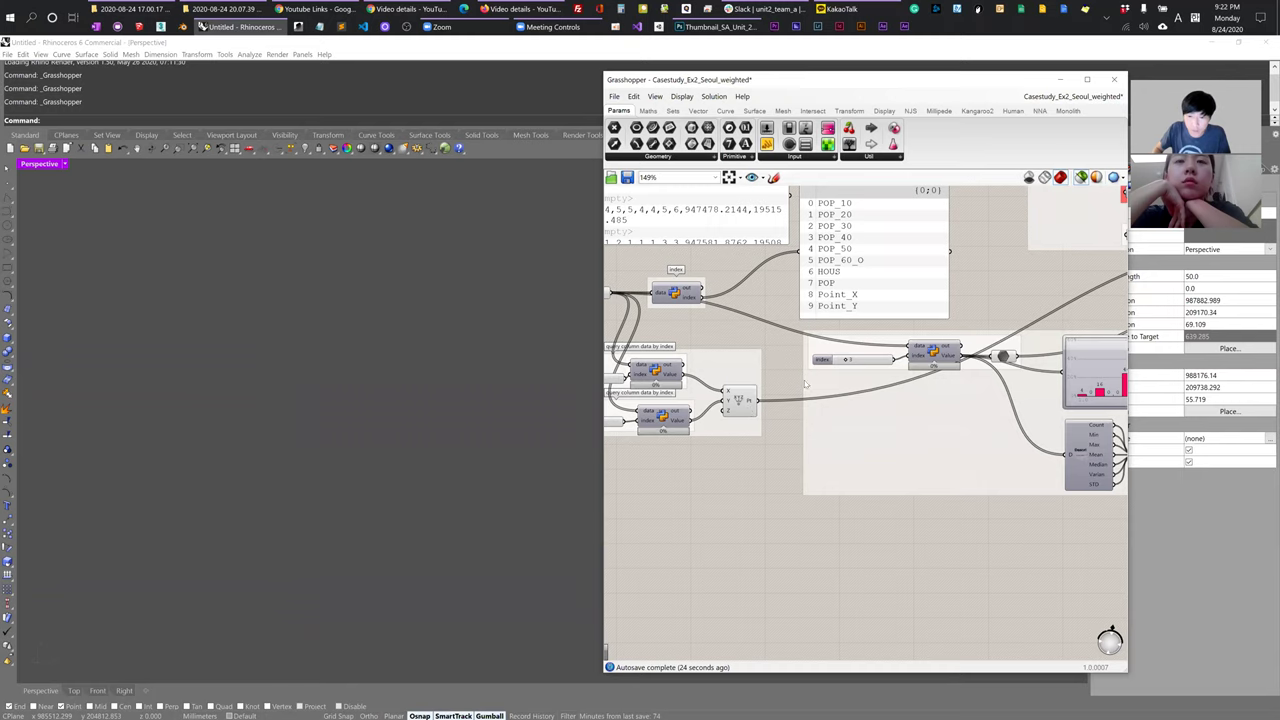
{"action": "left_click", "coordinate": [745, 401]}
{"action": "right_click", "coordinate": [778, 356]}
{"action": "left_click", "coordinate": [802, 420]}
{"action": "right_click_drag", "start_coordinate": [323, 437], "coordinate": [407, 487]}
- Examine the histogram and descriptive statistics of the queried column data alongside the points in the viewport
{"action": "scroll", "coordinate": [767, 357], "scroll_direction": "up", "scroll_amount": 4}
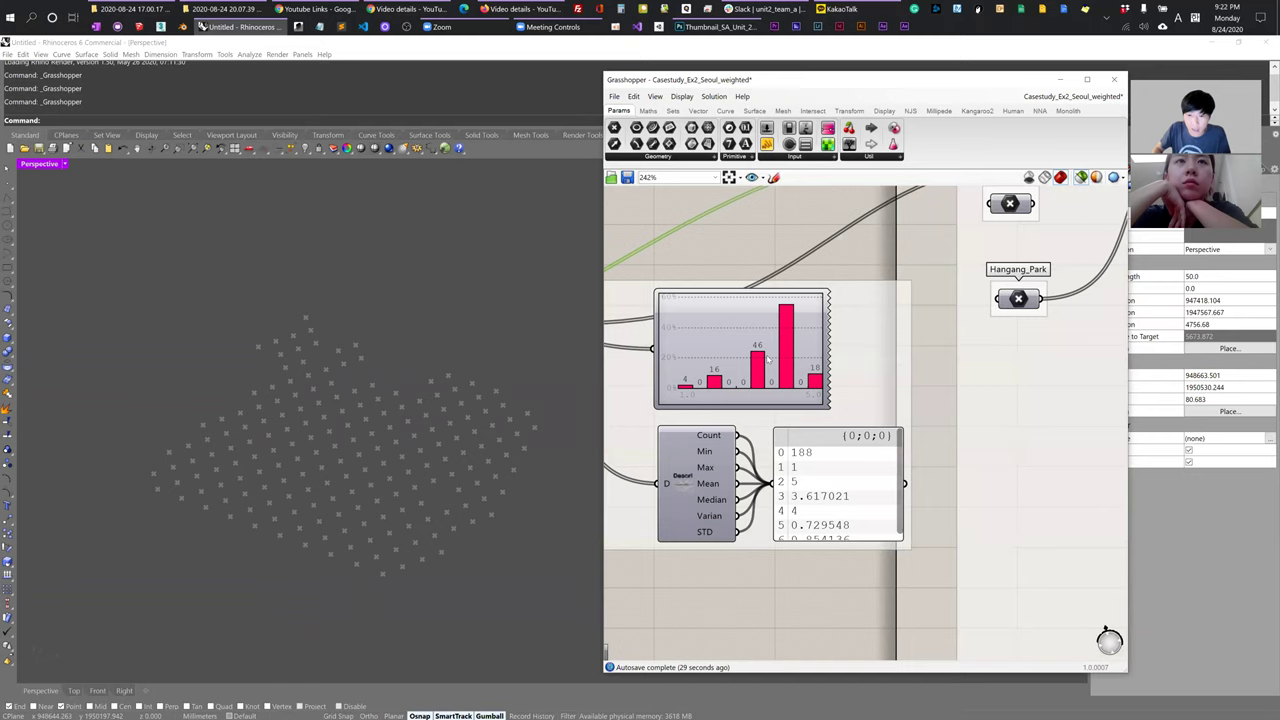
{"action": "right_click_drag", "start_coordinate": [788, 367], "coordinate": [1005, 368]}
{"action": "scroll", "coordinate": [818, 441], "scroll_direction": "down", "scroll_amount": 1}
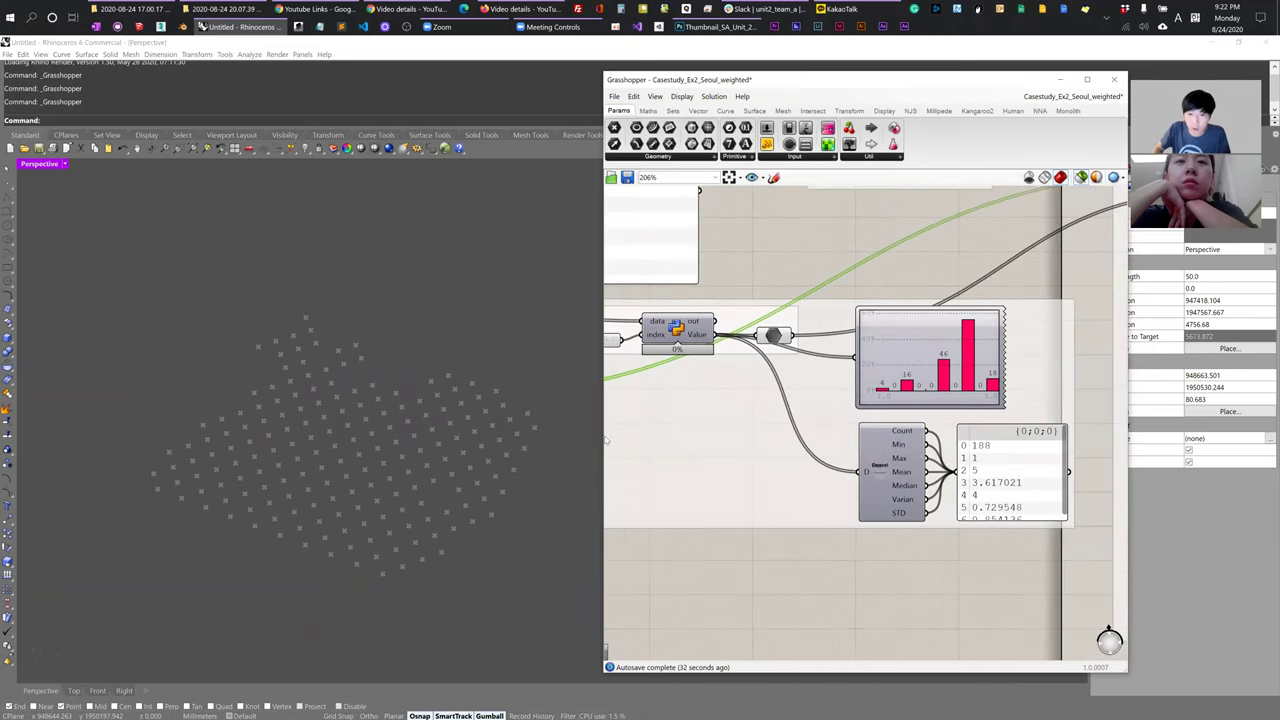
{"action": "scroll", "coordinate": [606, 440], "scroll_direction": "down", "scroll_amount": 2}
{"action": "right_click_drag", "start_coordinate": [445, 466], "coordinate": [440, 455]}
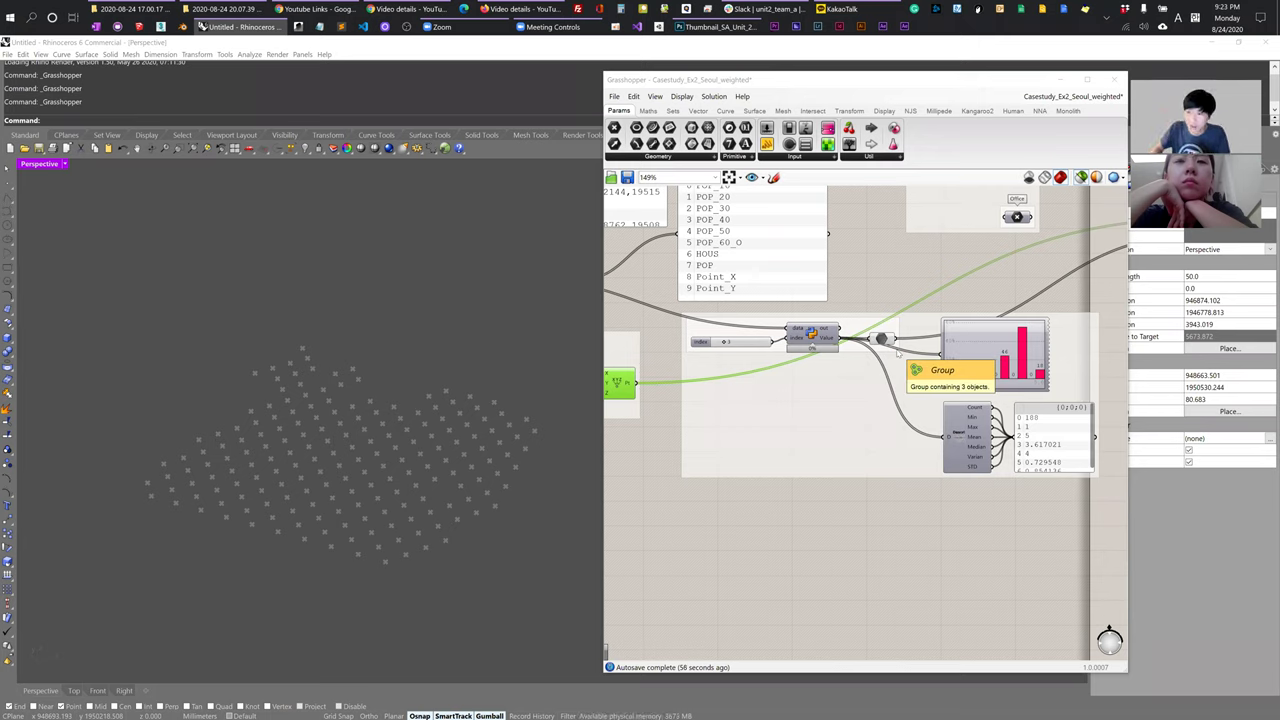
- Add a Move component below the data group and feed its geometry input from Construct Point's output
{"action": "double_click", "coordinate": [854, 526]}
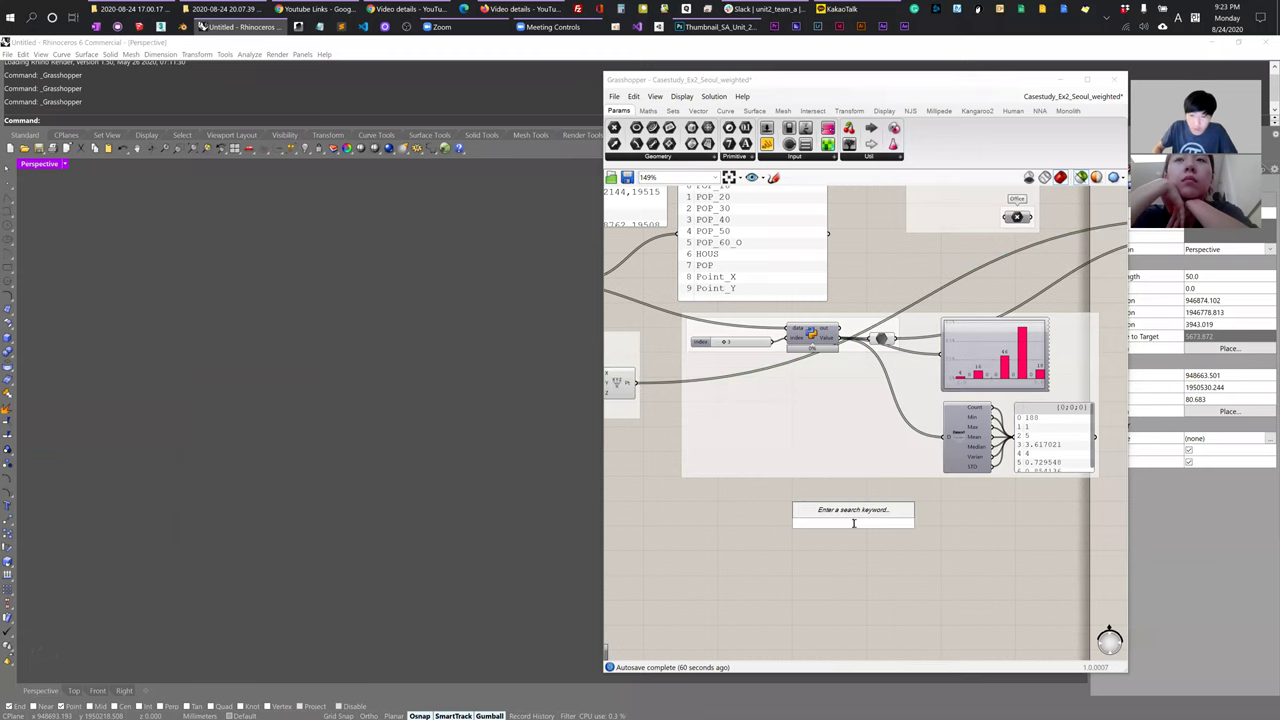
{"action": "type", "text": "move"}
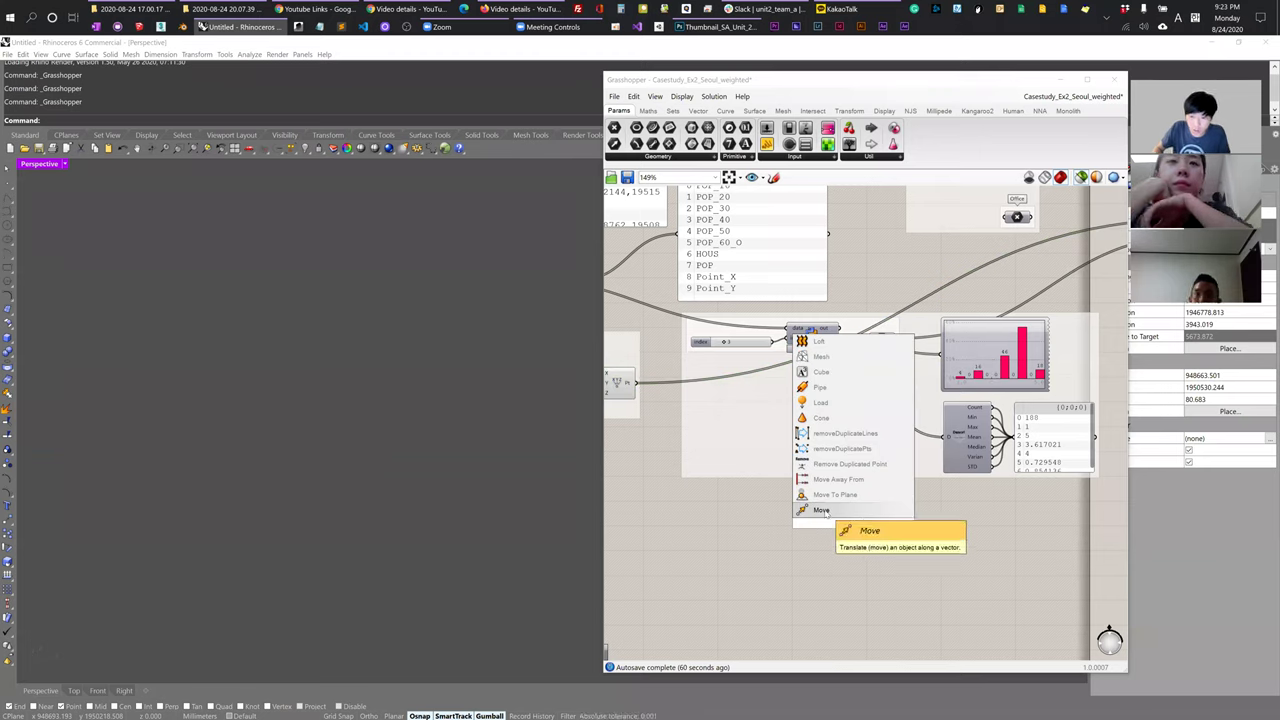
{"action": "key", "text": "Return"}
{"action": "left_click", "coordinate": [630, 384]}
{"action": "left_click_drag", "start_coordinate": [637, 386], "coordinate": [875, 522]}
{"action": "double_click", "coordinate": [811, 527]}
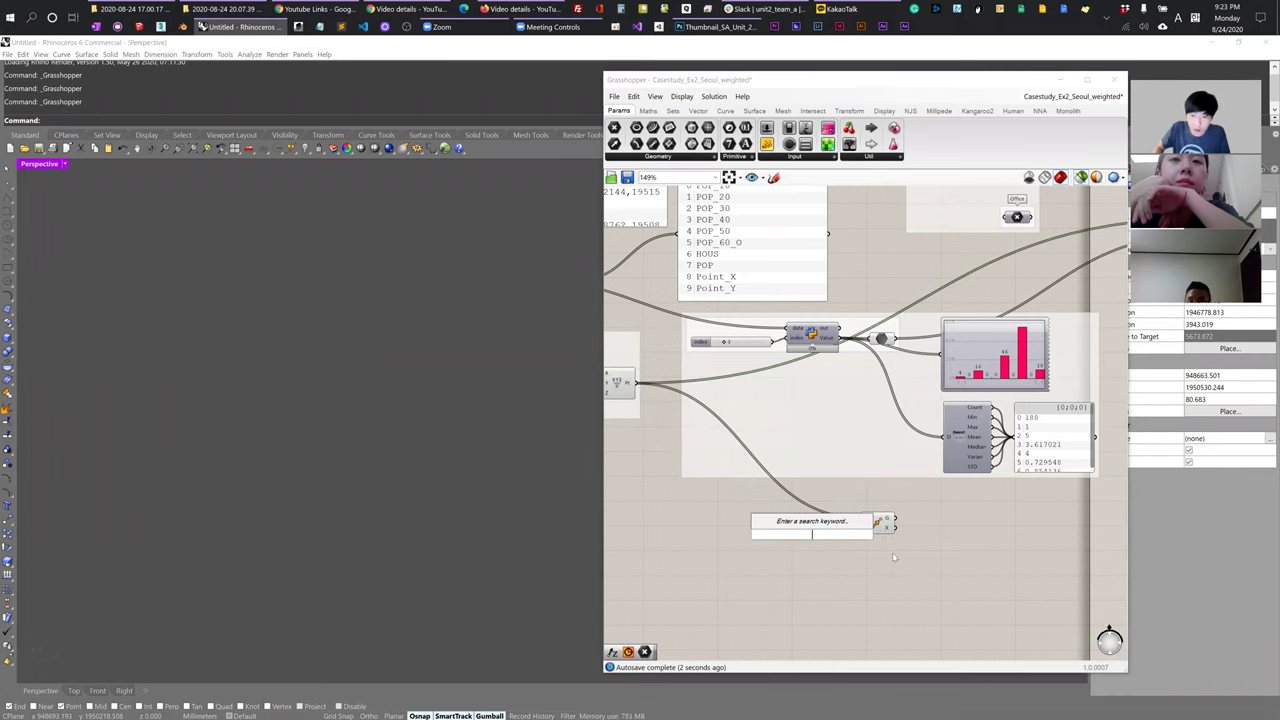
- Inspect the column values feeding Construct Point and shift that component slightly upward inside its group
{"action": "right_click_drag", "start_coordinate": [684, 407], "coordinate": [715, 420]}
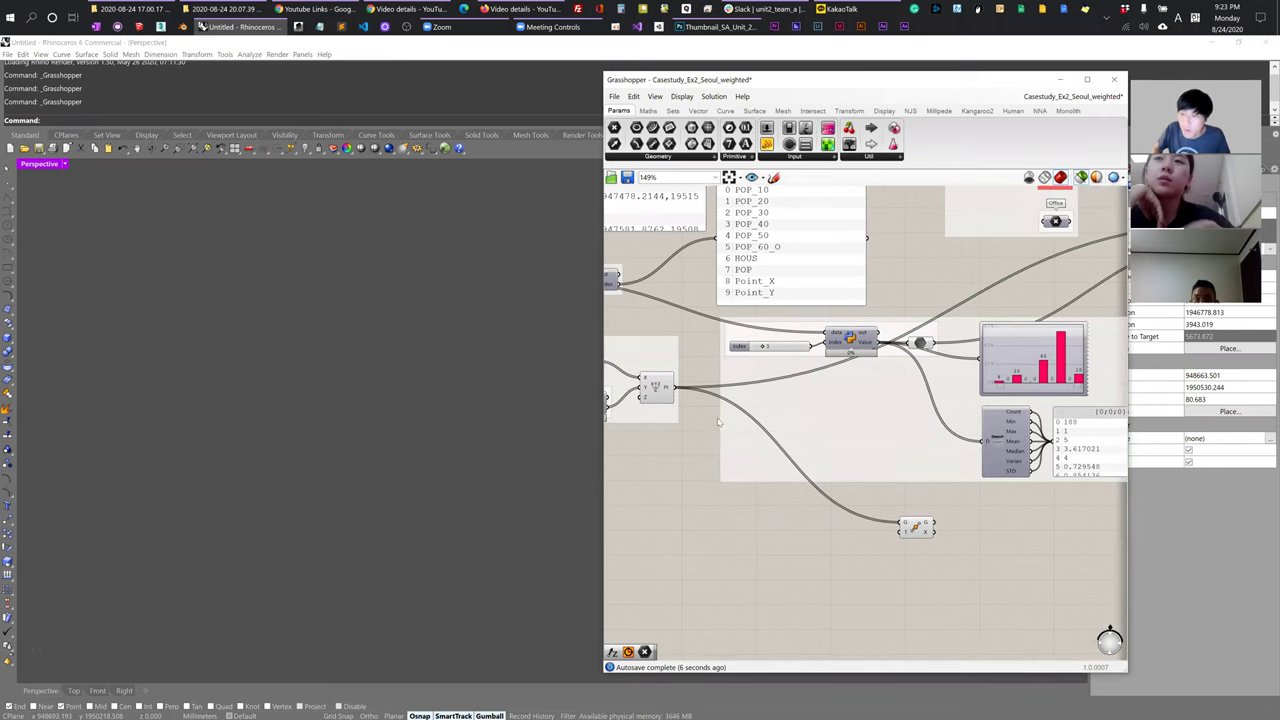
{"action": "scroll", "coordinate": [746, 420], "scroll_direction": "down", "scroll_amount": 1}
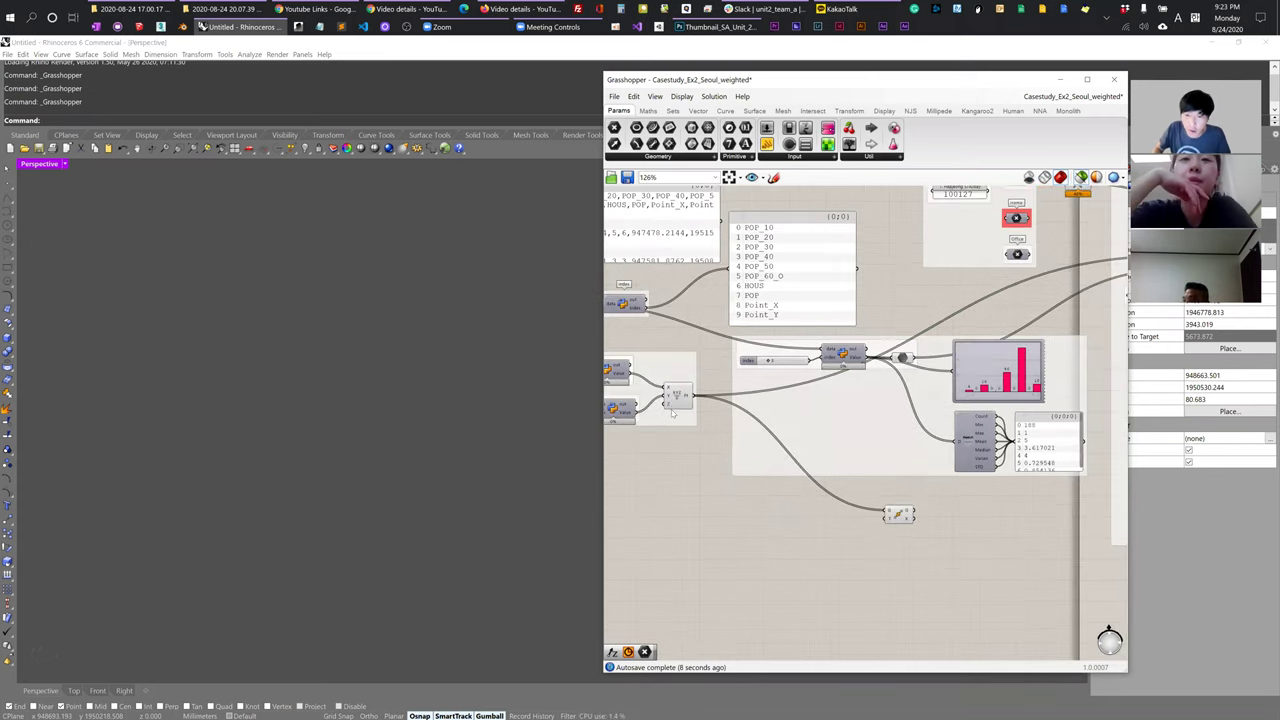
{"action": "scroll", "coordinate": [676, 400], "scroll_direction": "up", "scroll_amount": 1}
{"action": "left_click", "coordinate": [698, 396]}
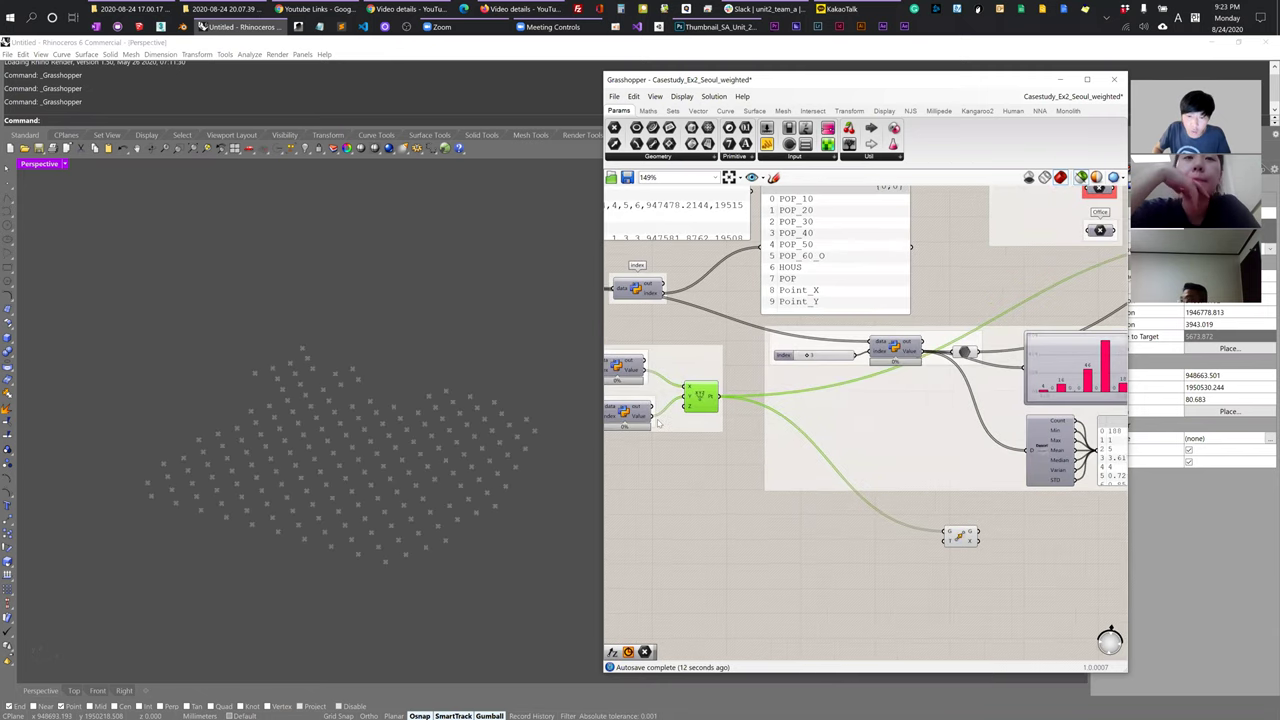
{"action": "mouse_move", "coordinate": [641, 419]}
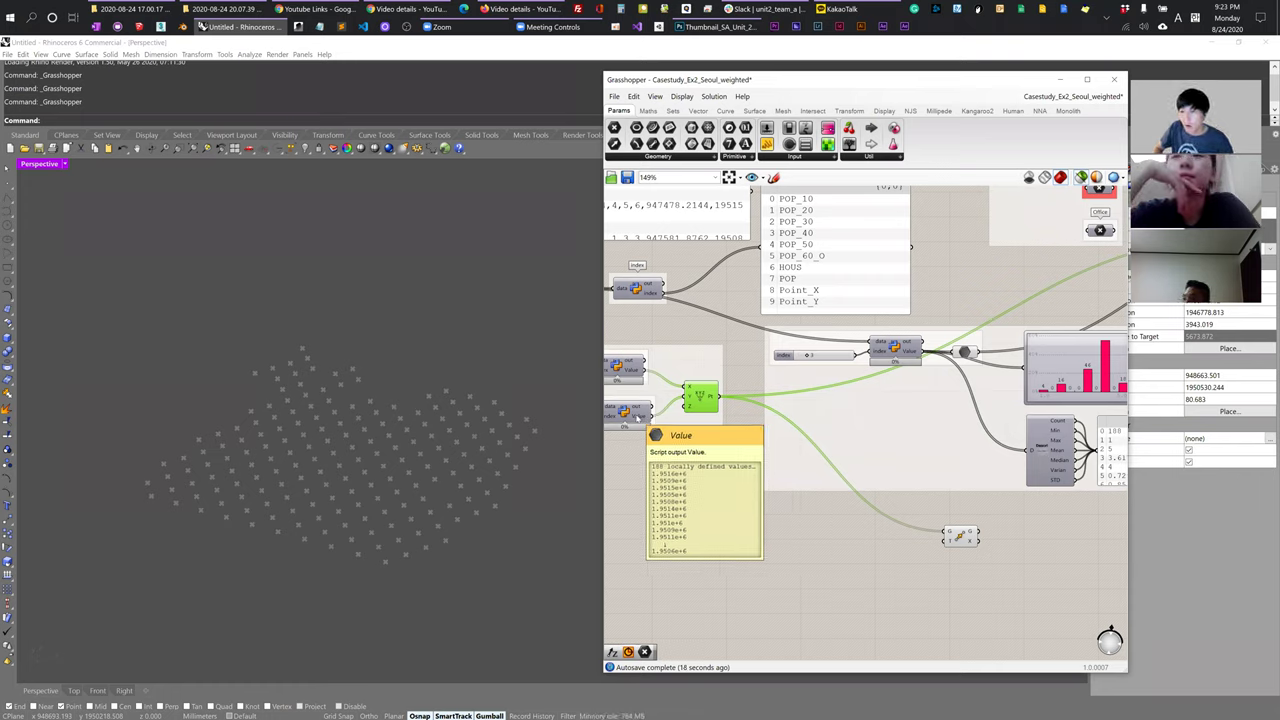
{"action": "left_click_drag", "start_coordinate": [703, 397], "coordinate": [703, 388]}
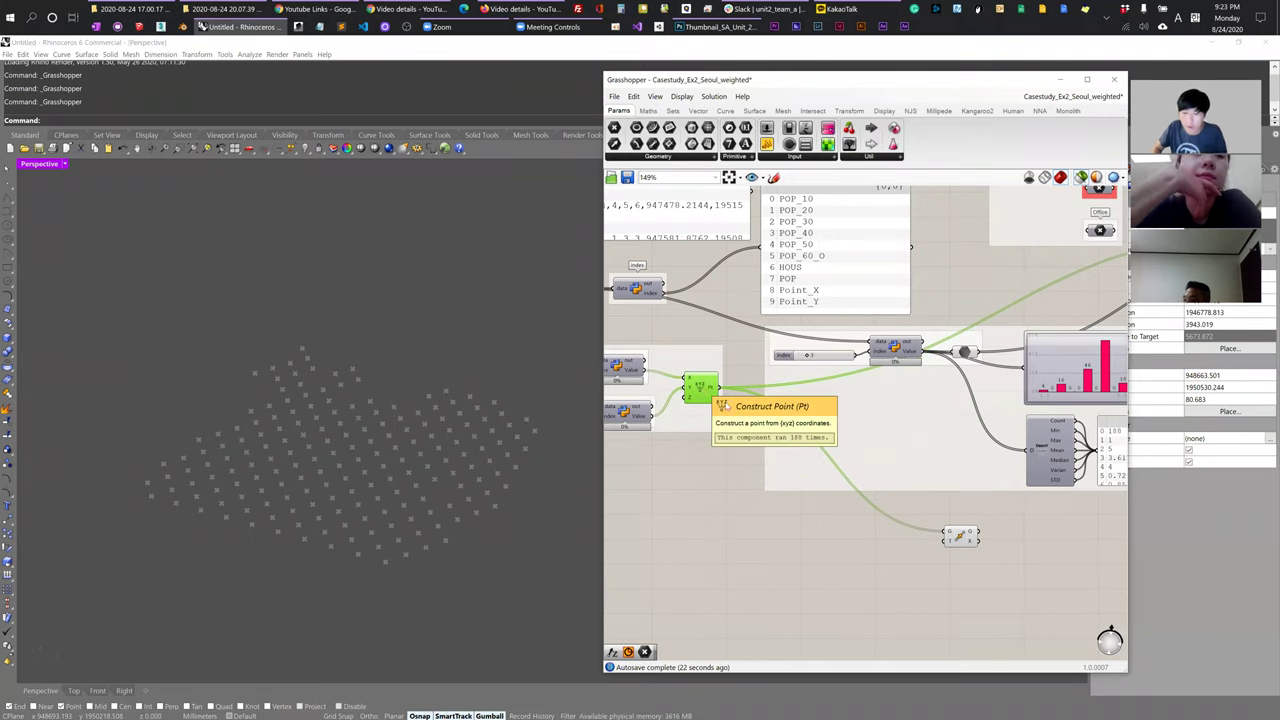
- Reposition the Move component slightly and compare its preview points with those of Construct Point
{"action": "right_click_drag", "start_coordinate": [963, 563], "coordinate": [941, 562]}
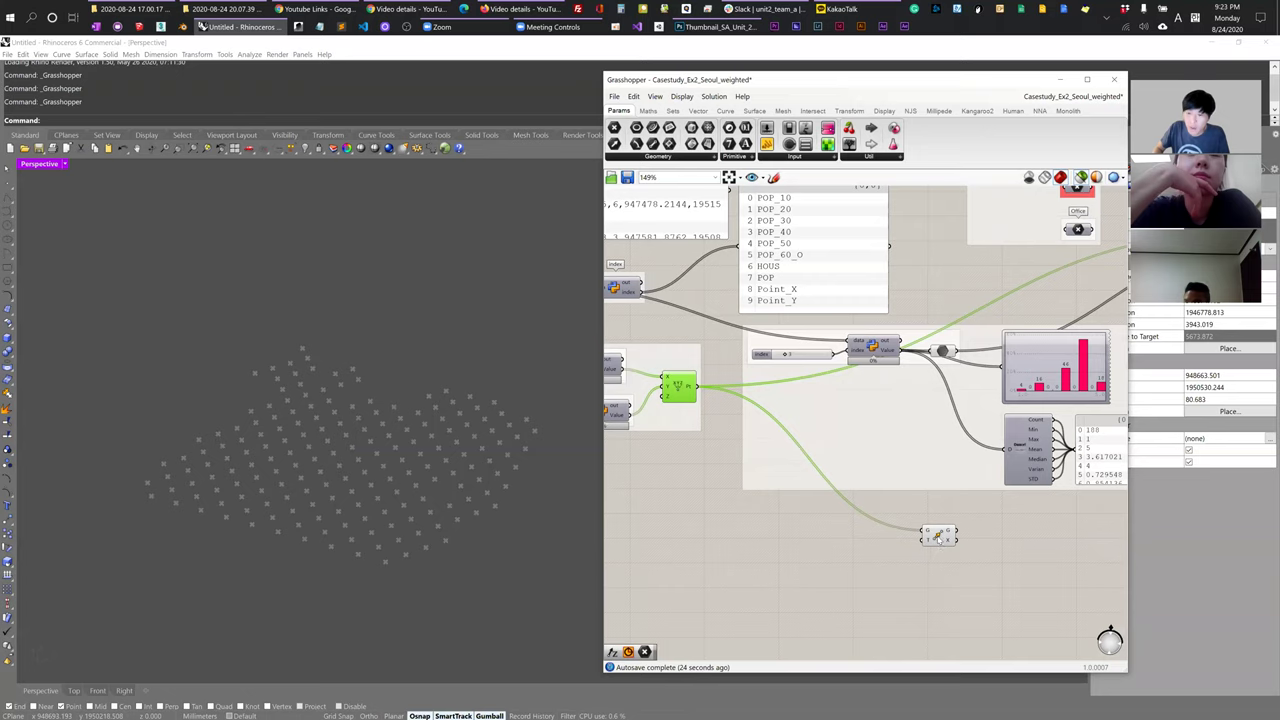
{"action": "left_click_drag", "start_coordinate": [938, 538], "coordinate": [920, 529]}
{"action": "left_click", "coordinate": [842, 546]}
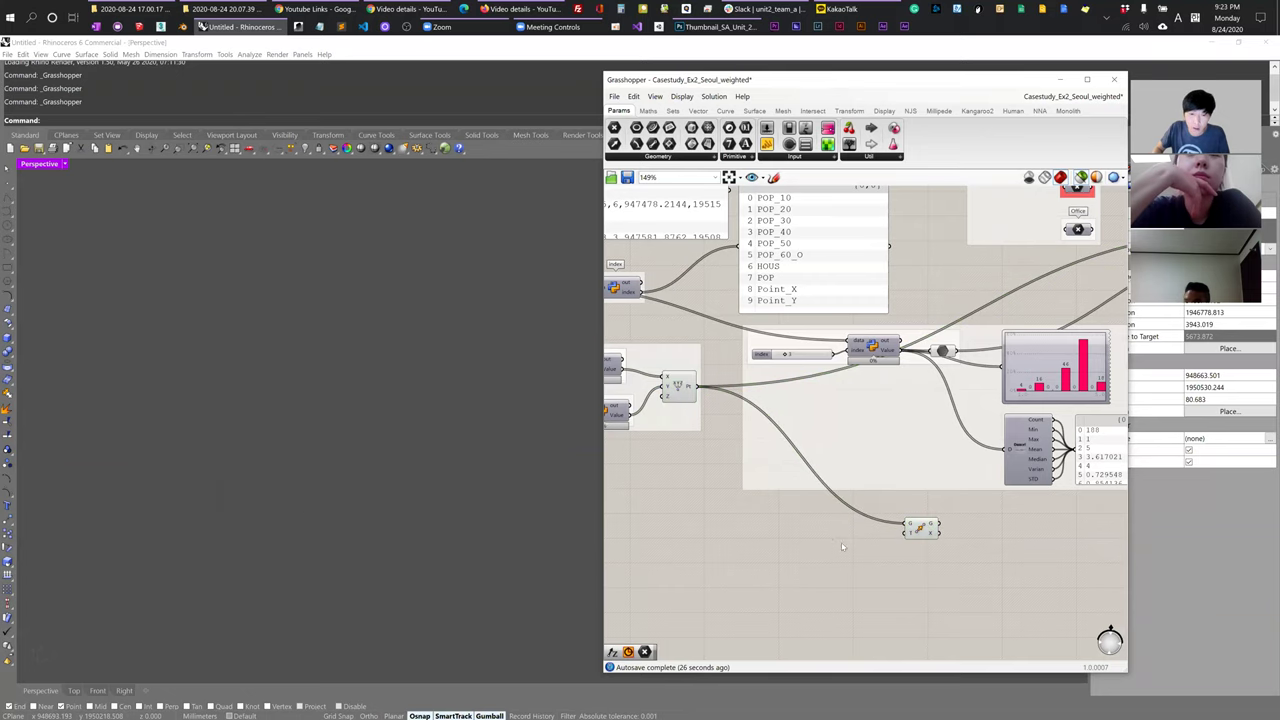
{"action": "left_click", "coordinate": [678, 387]}
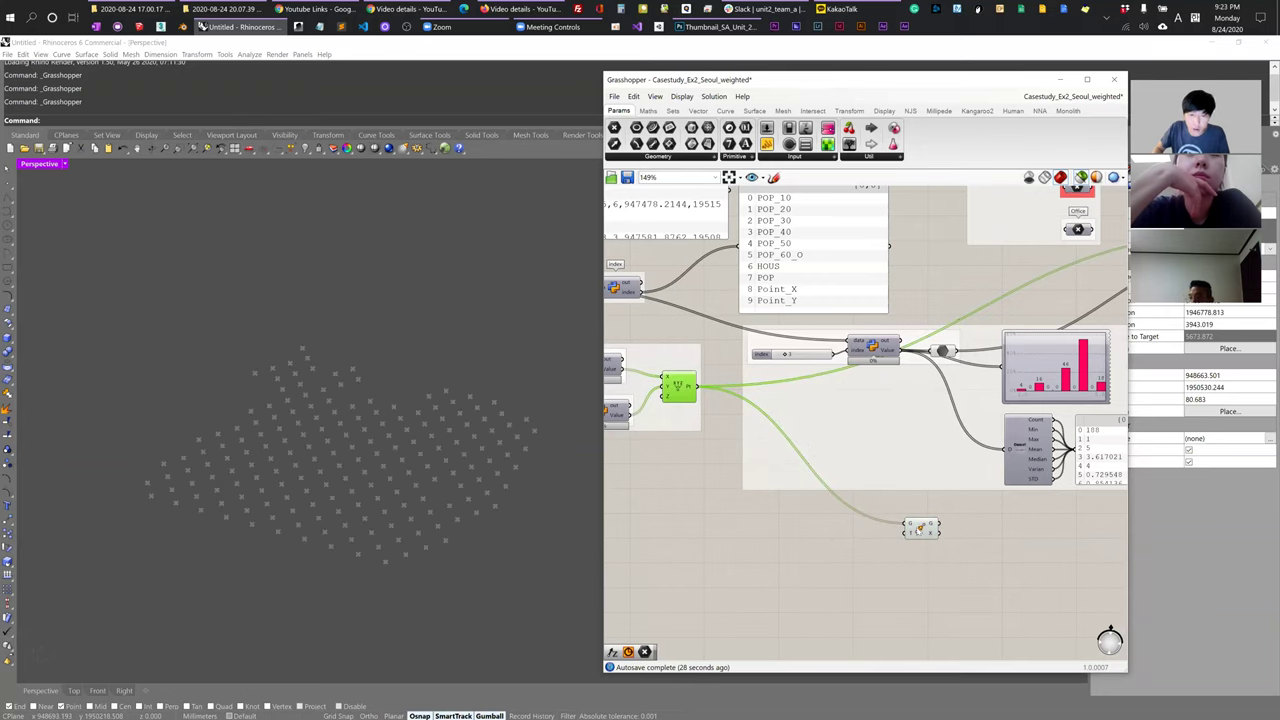
{"action": "left_click", "coordinate": [914, 532]}
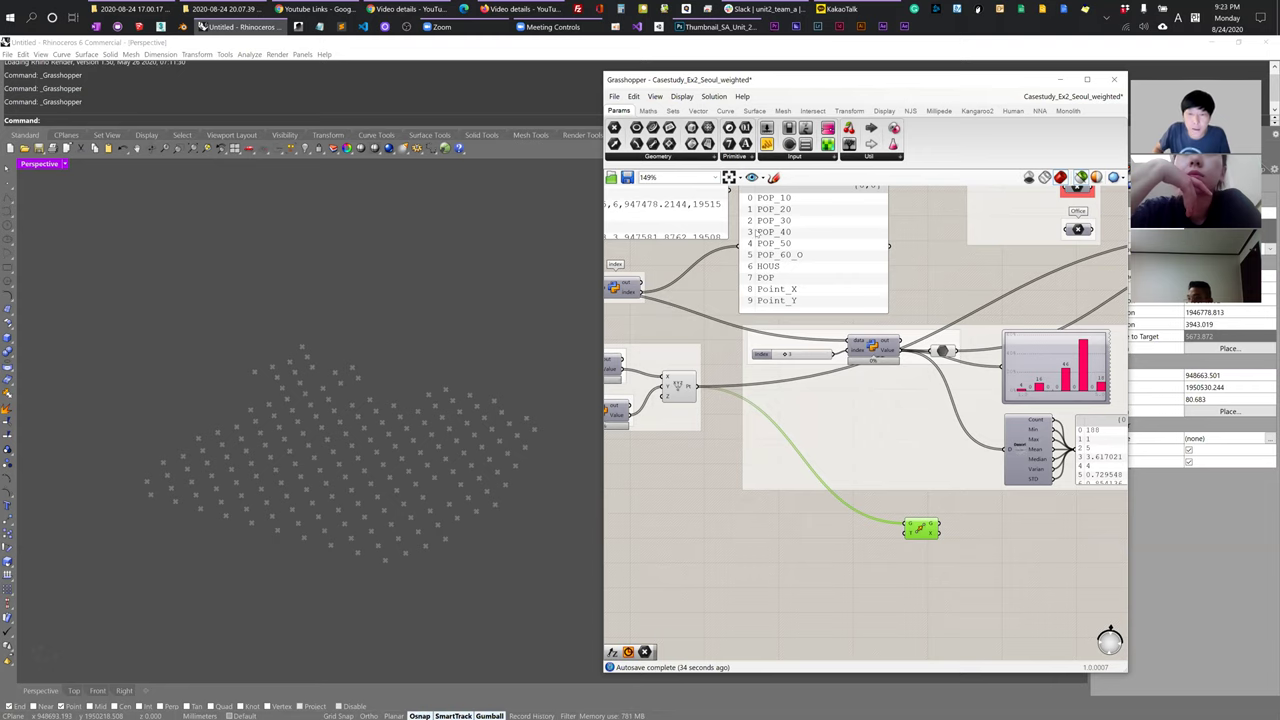
- Add a Unit Z vector wired into Move's T input, with the queried column data parameter driving its F input
{"action": "left_click", "coordinate": [699, 111]}
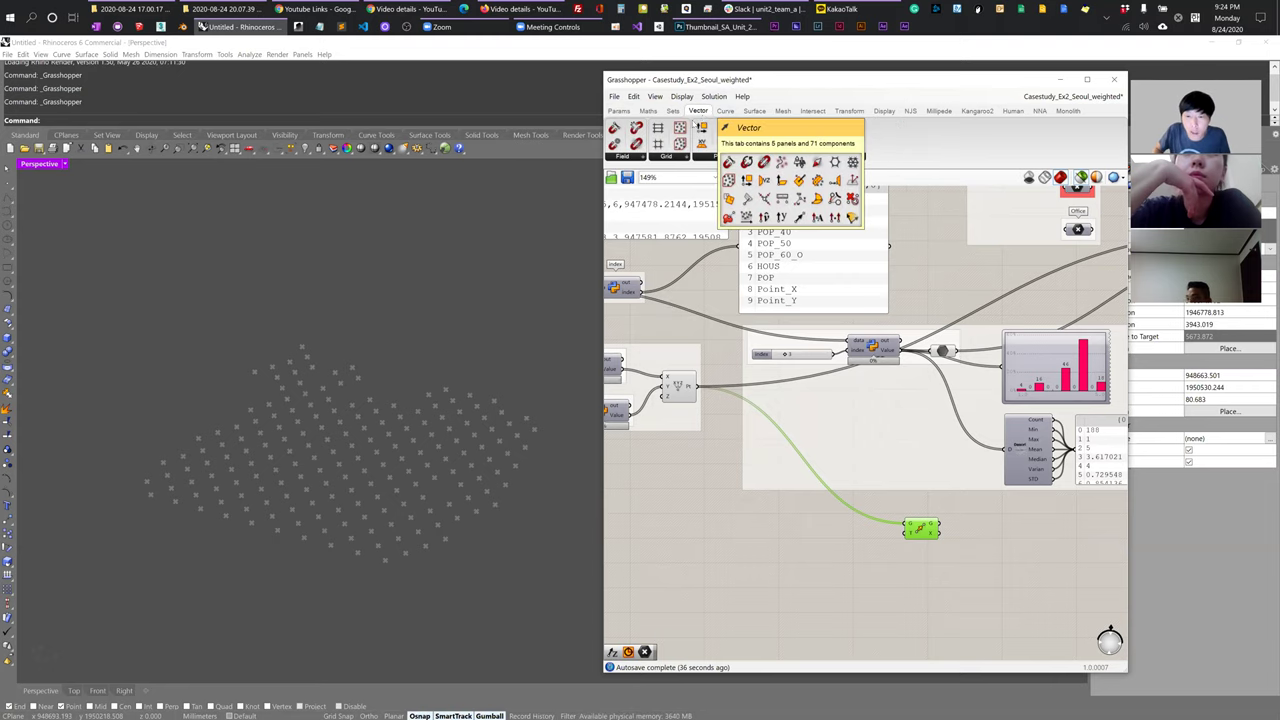
{"action": "left_click", "coordinate": [841, 157]}
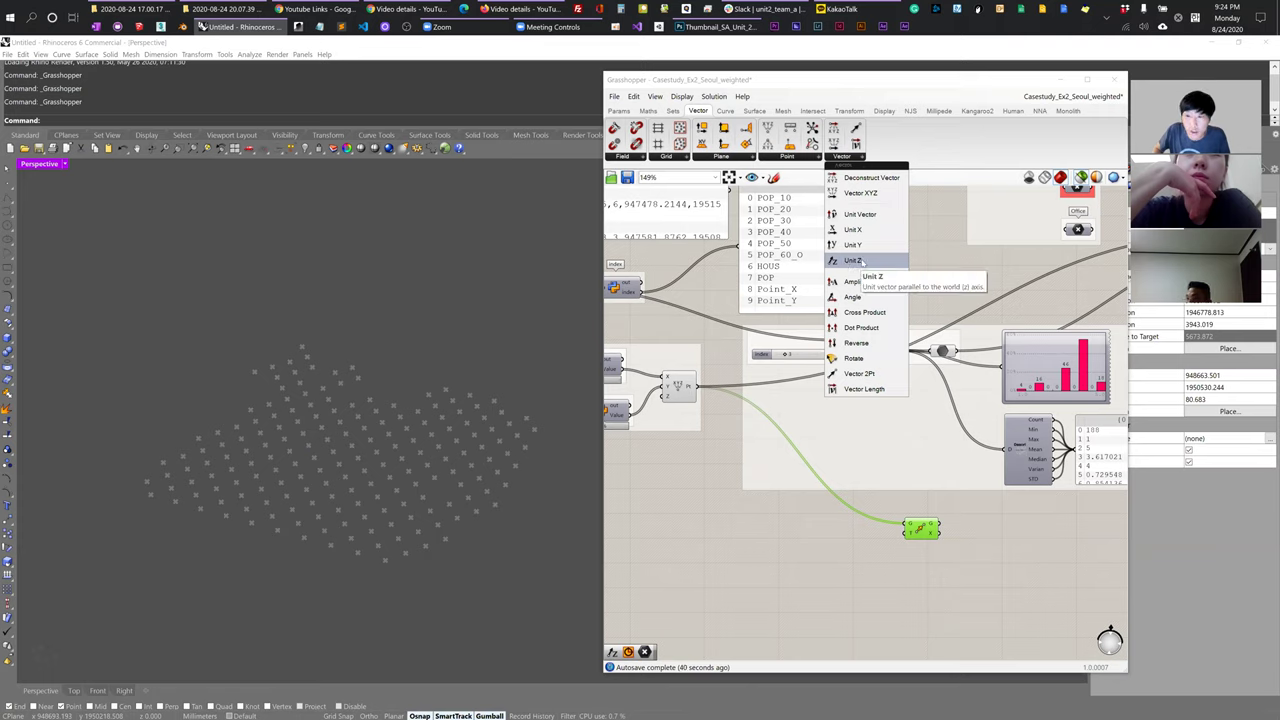
{"action": "left_click_drag", "start_coordinate": [862, 262], "coordinate": [906, 533]}
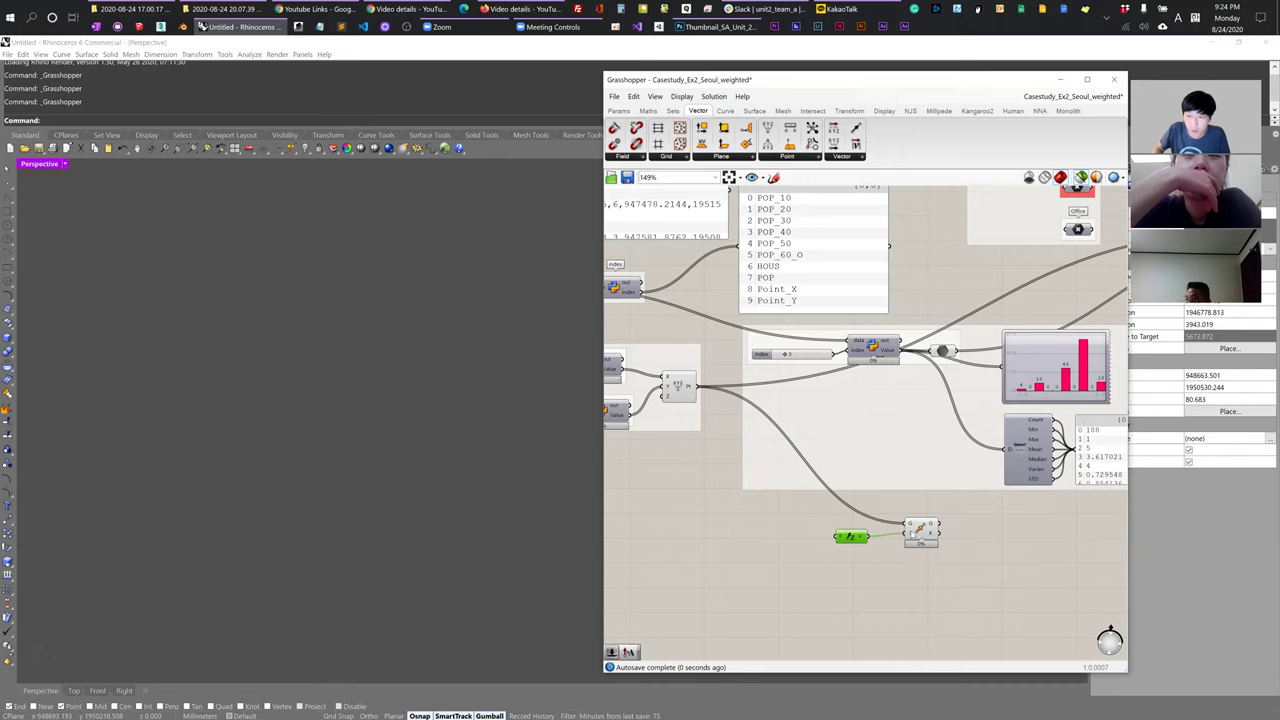
{"action": "left_click_drag", "start_coordinate": [949, 354], "coordinate": [838, 538]}
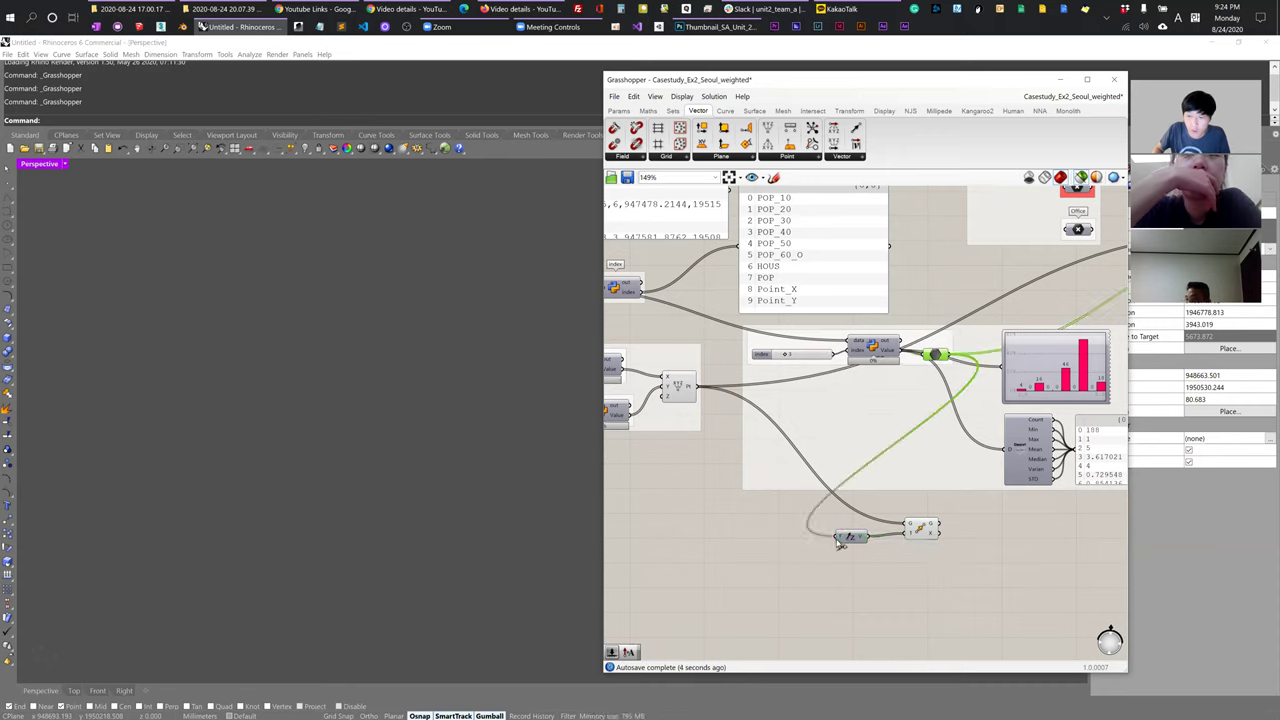
- Select the Move component and orbit the Perspective viewport to examine its moved points
{"action": "left_click", "coordinate": [917, 530]}
{"action": "right_click_drag", "start_coordinate": [432, 520], "coordinate": [421, 487]}
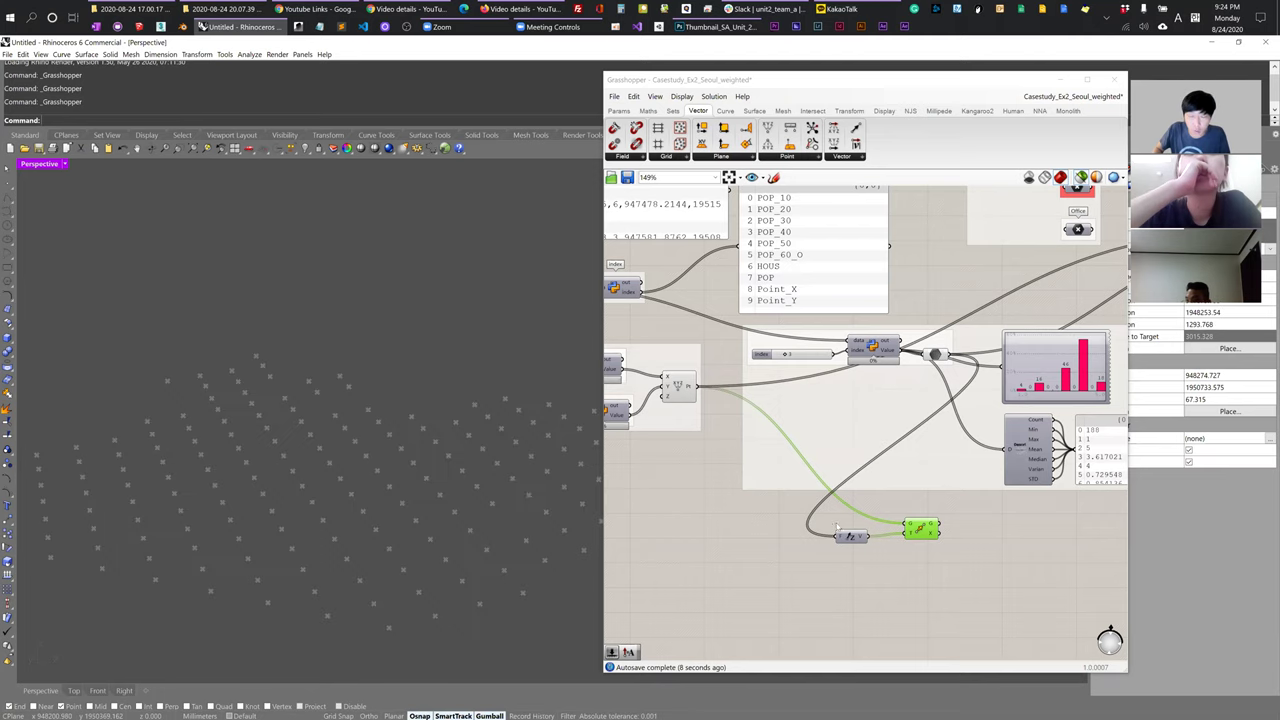
{"action": "scroll", "coordinate": [828, 521], "scroll_direction": "down", "scroll_amount": 1}
{"action": "right_click_drag", "start_coordinate": [479, 450], "coordinate": [271, 449]}
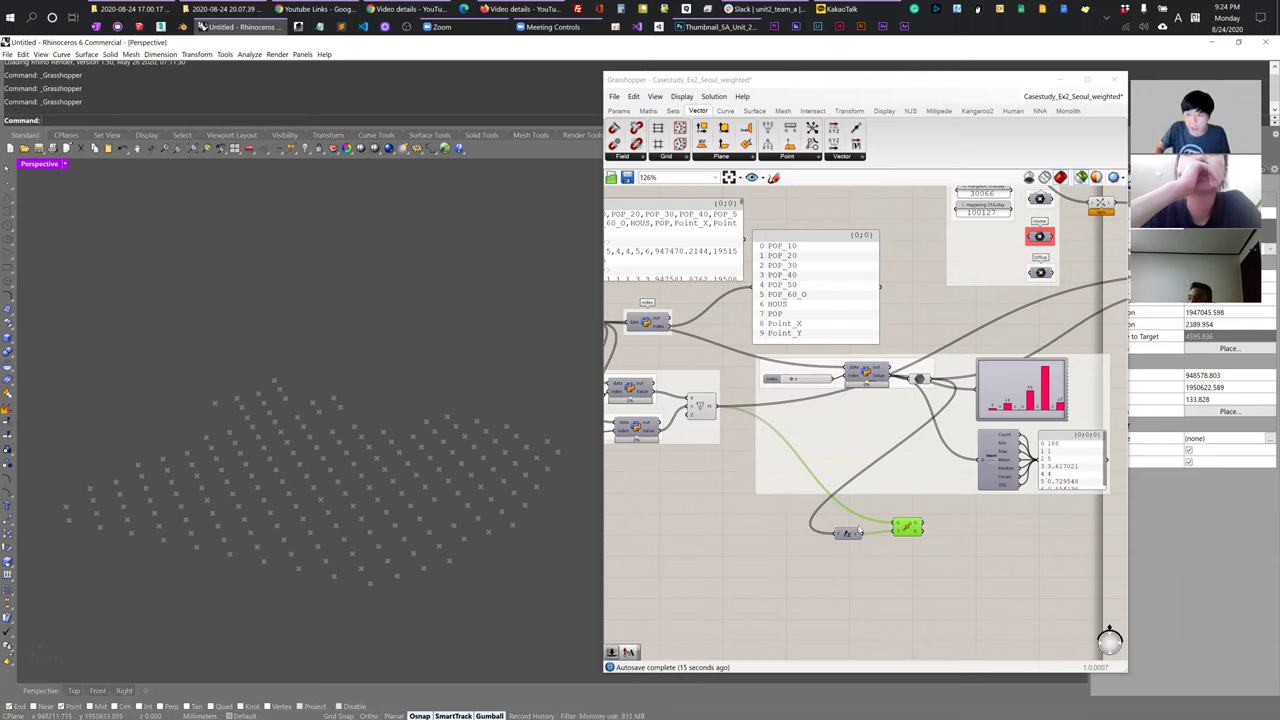
- Add an Amplitude component and wire it between the Unit Z vector and Move's T input
{"action": "left_click", "coordinate": [842, 157]}
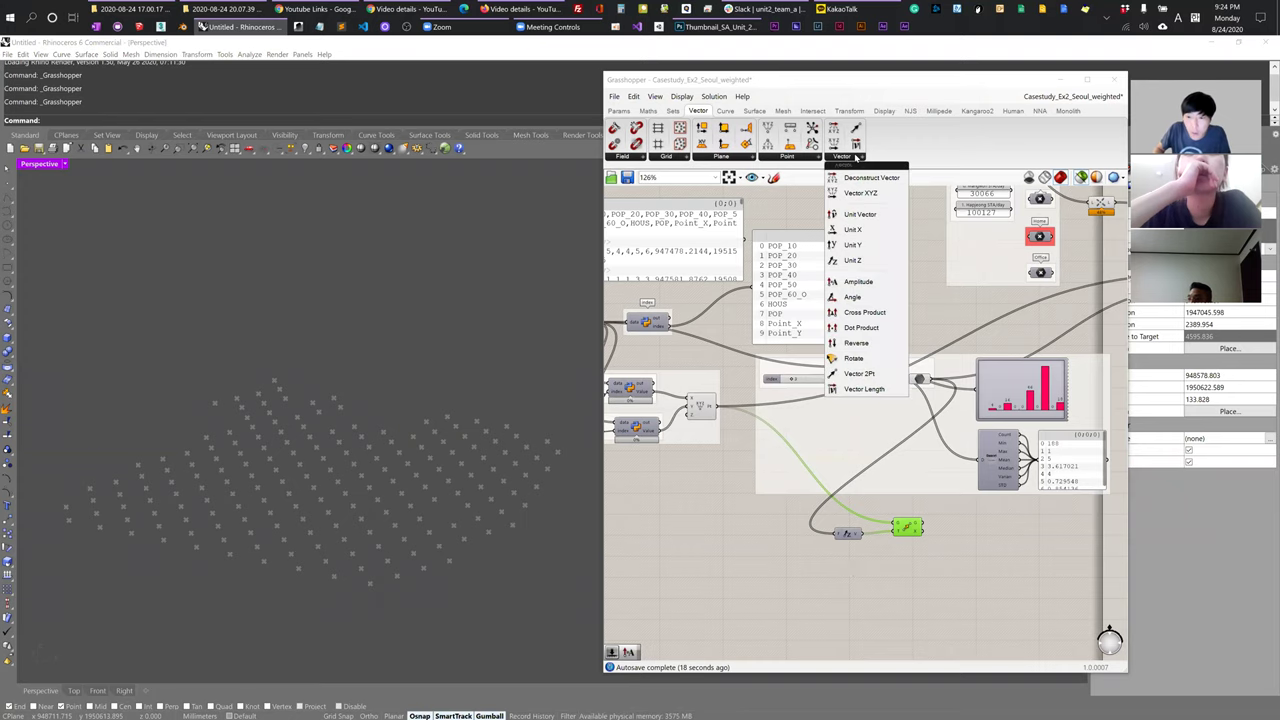
{"action": "left_click", "coordinate": [882, 282]}
{"action": "left_click", "coordinate": [891, 572]}
{"action": "scroll", "coordinate": [880, 568], "scroll_direction": "up", "scroll_amount": 4}
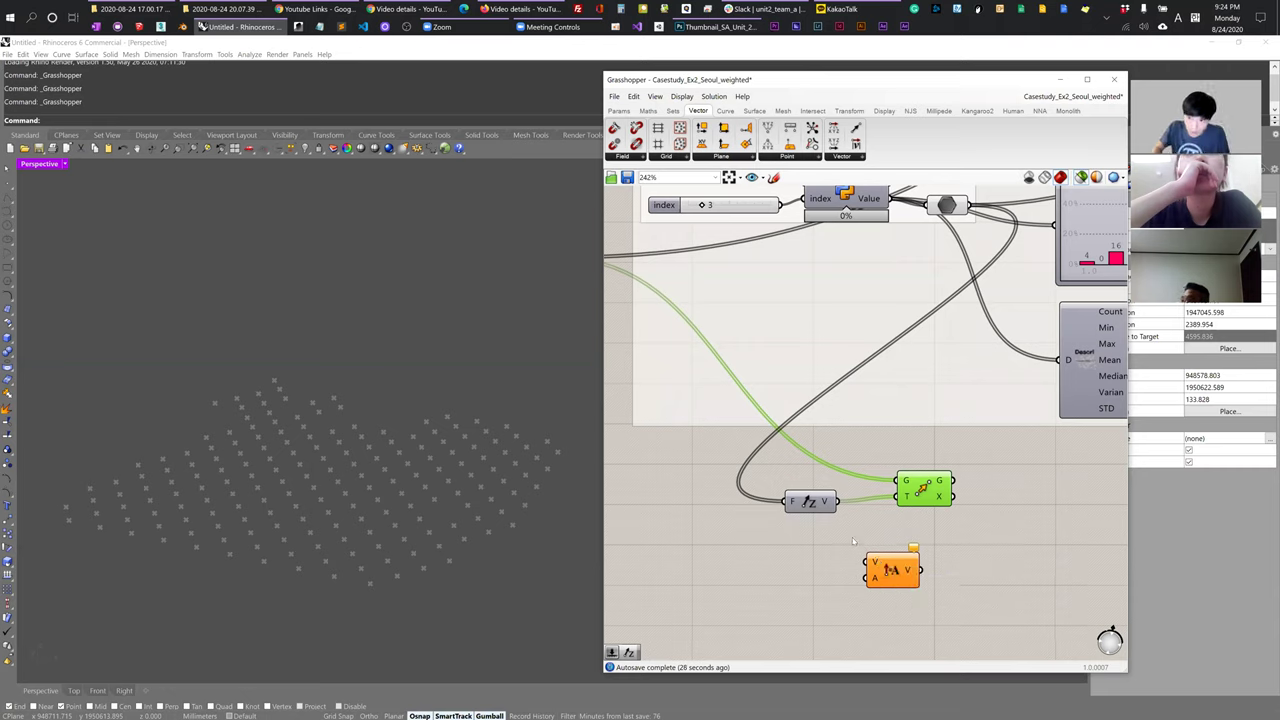
{"action": "left_click_drag", "start_coordinate": [838, 501], "coordinate": [897, 495]}
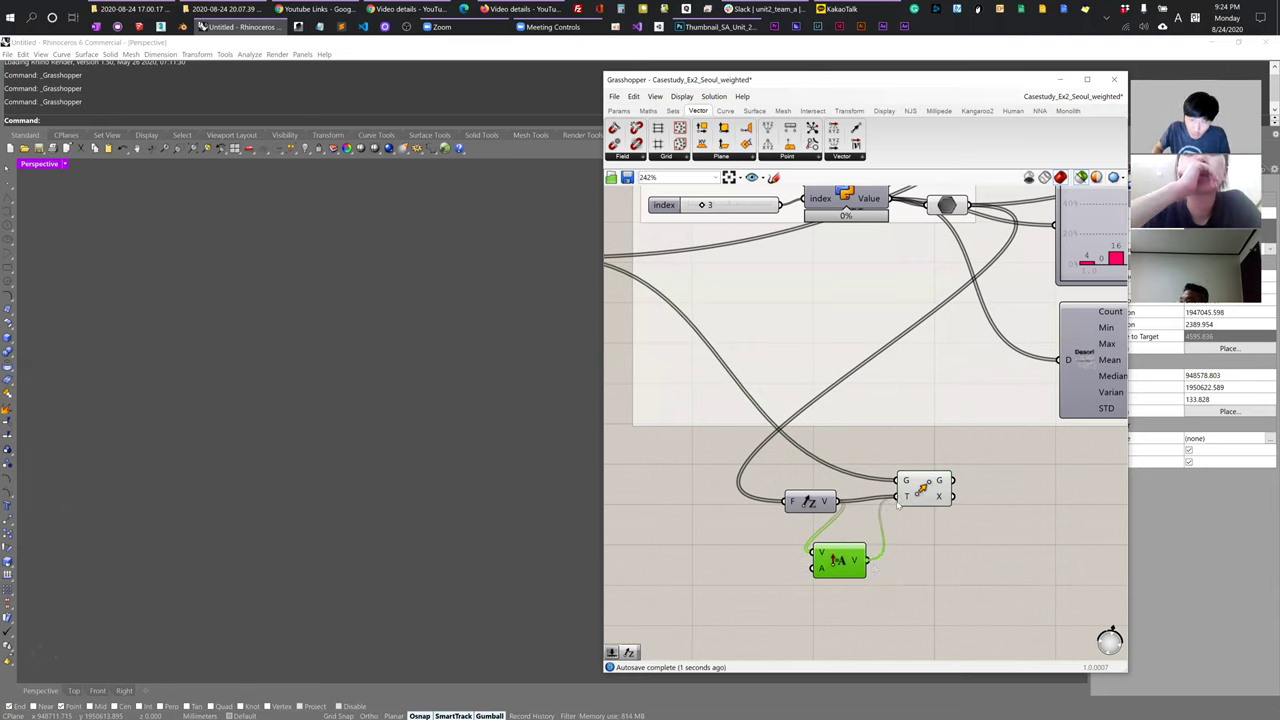
- Add a number slider set to 100, connect it to Amplitude's A input, and preview the Move component's points
{"action": "double_click", "coordinate": [704, 550]}
{"action": "type", "text": "100"}
{"action": "key", "text": "Return"}
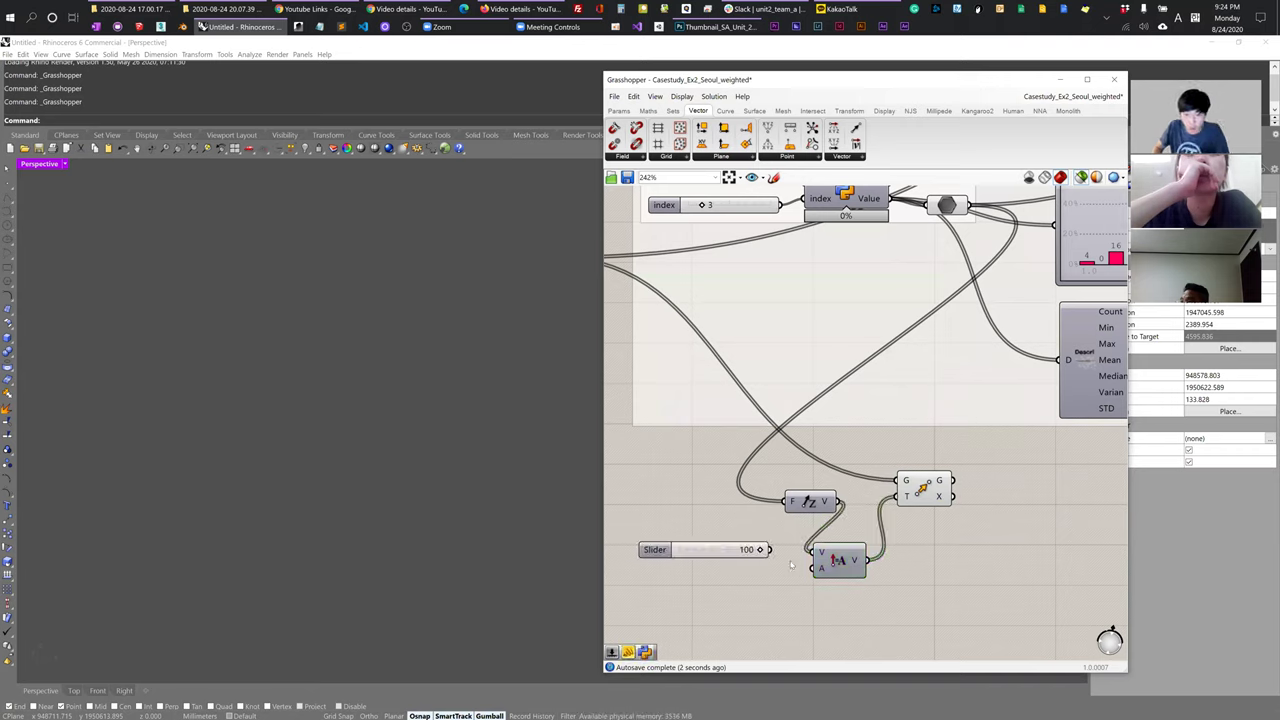
{"action": "left_click_drag", "start_coordinate": [784, 557], "coordinate": [812, 568]}
{"action": "left_click_drag", "start_coordinate": [923, 490], "coordinate": [932, 487]}
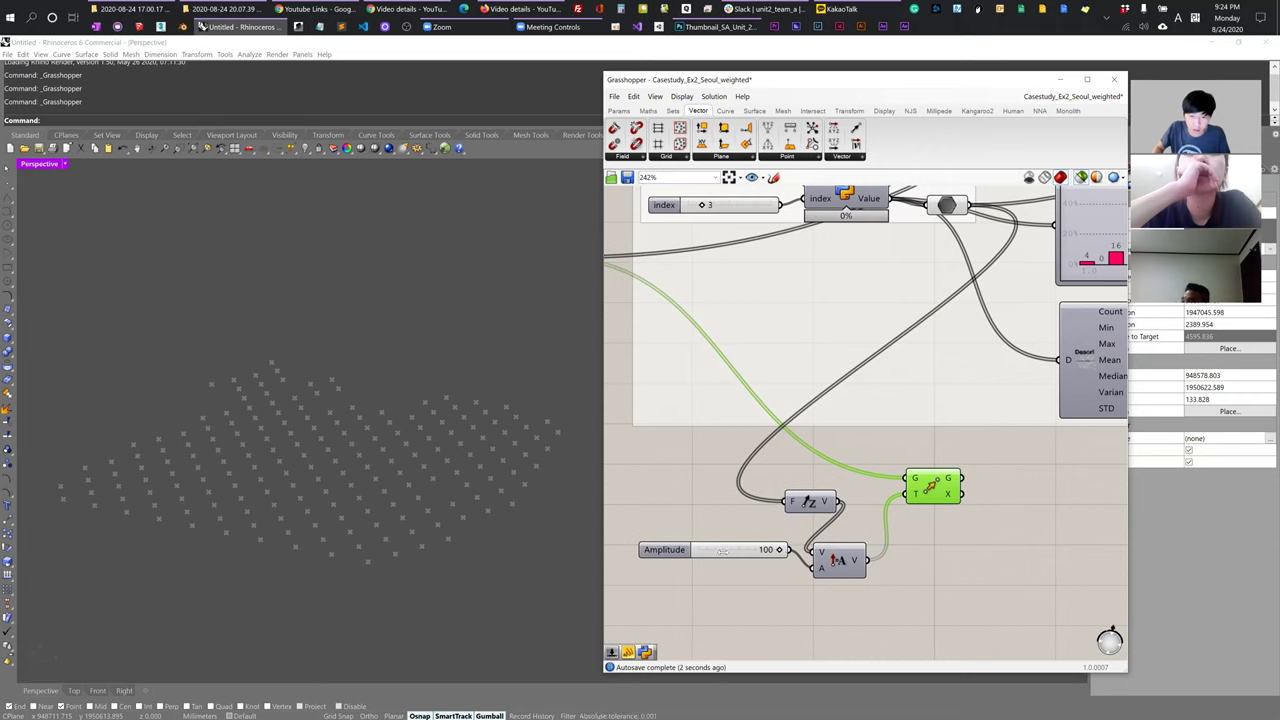
{"action": "mouse_move", "coordinate": [779, 549]}
{"action": "left_mouse_down"}
{"action": "mouse_move", "coordinate": [724, 551]}
{"action": "mouse_move", "coordinate": [787, 549]}
{"action": "left_mouse_up"}
- Add a Panel beside the Move component and connect the queried column data parameter to it
{"action": "right_click_drag", "start_coordinate": [914, 411], "coordinate": [860, 489]}
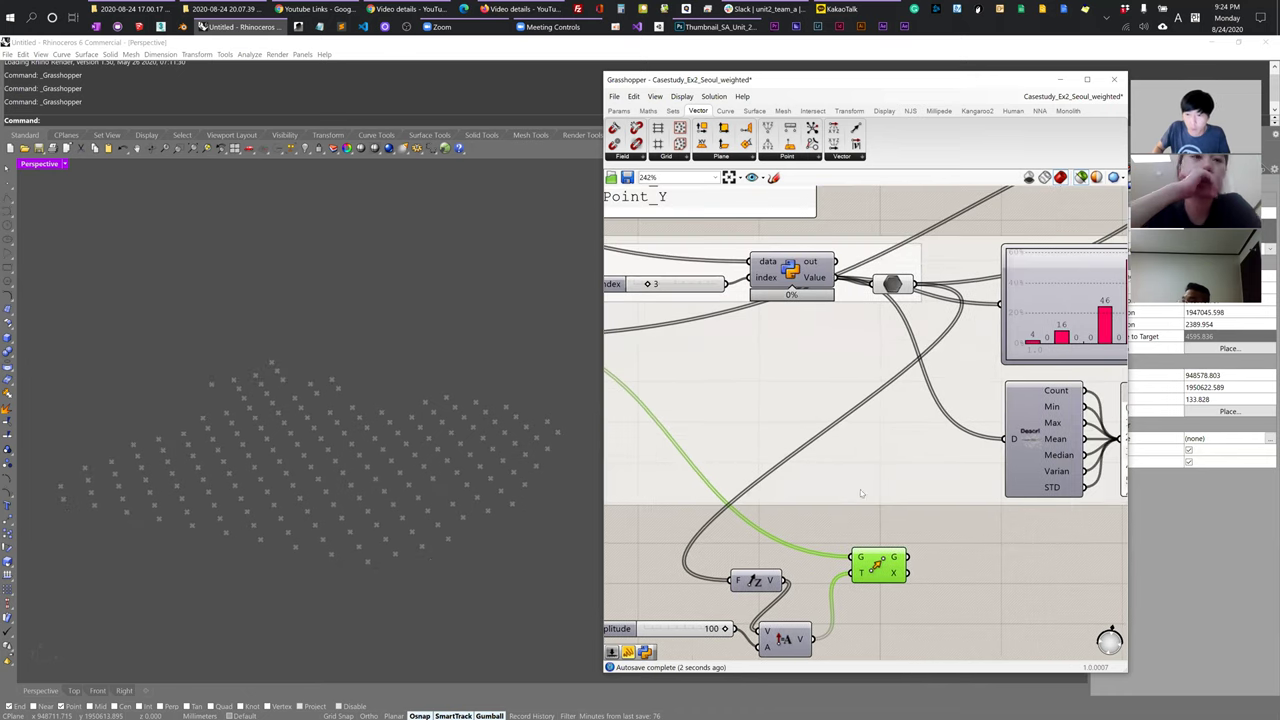
{"action": "scroll", "coordinate": [860, 492], "scroll_direction": "down", "scroll_amount": 2}
{"action": "right_click_drag", "start_coordinate": [970, 552], "coordinate": [847, 493]}
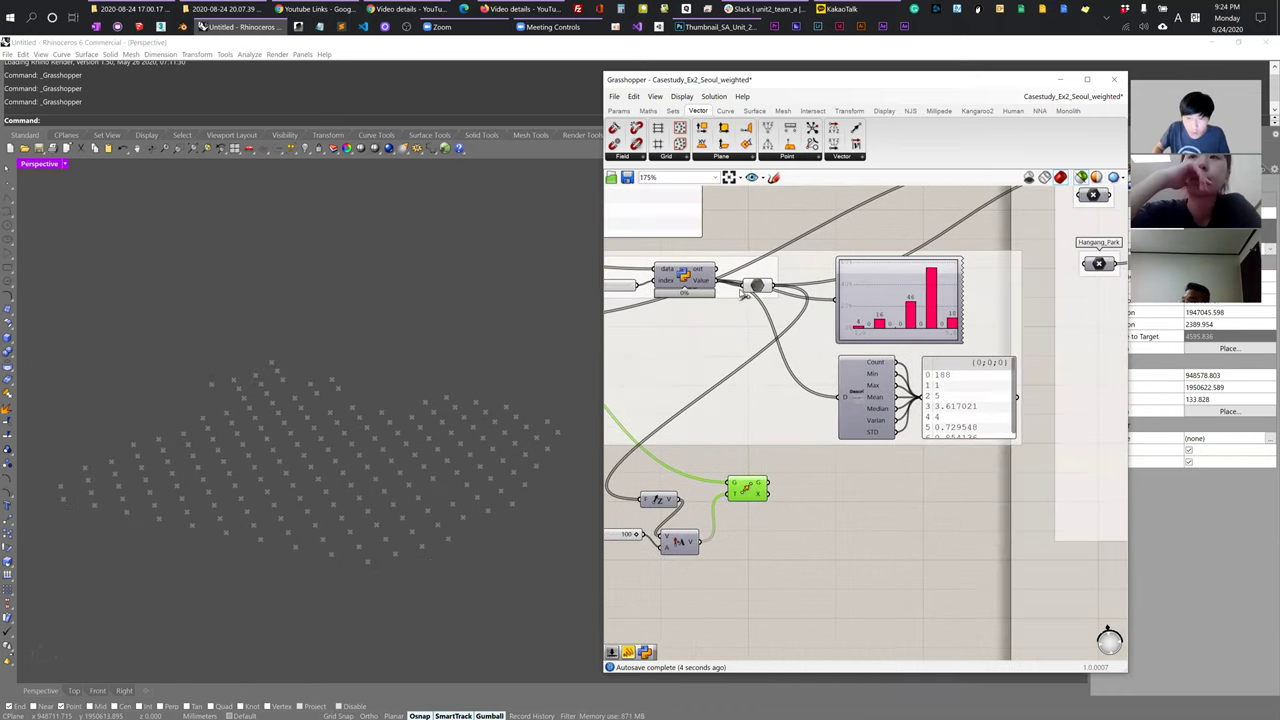
{"action": "double_click", "coordinate": [851, 516]}
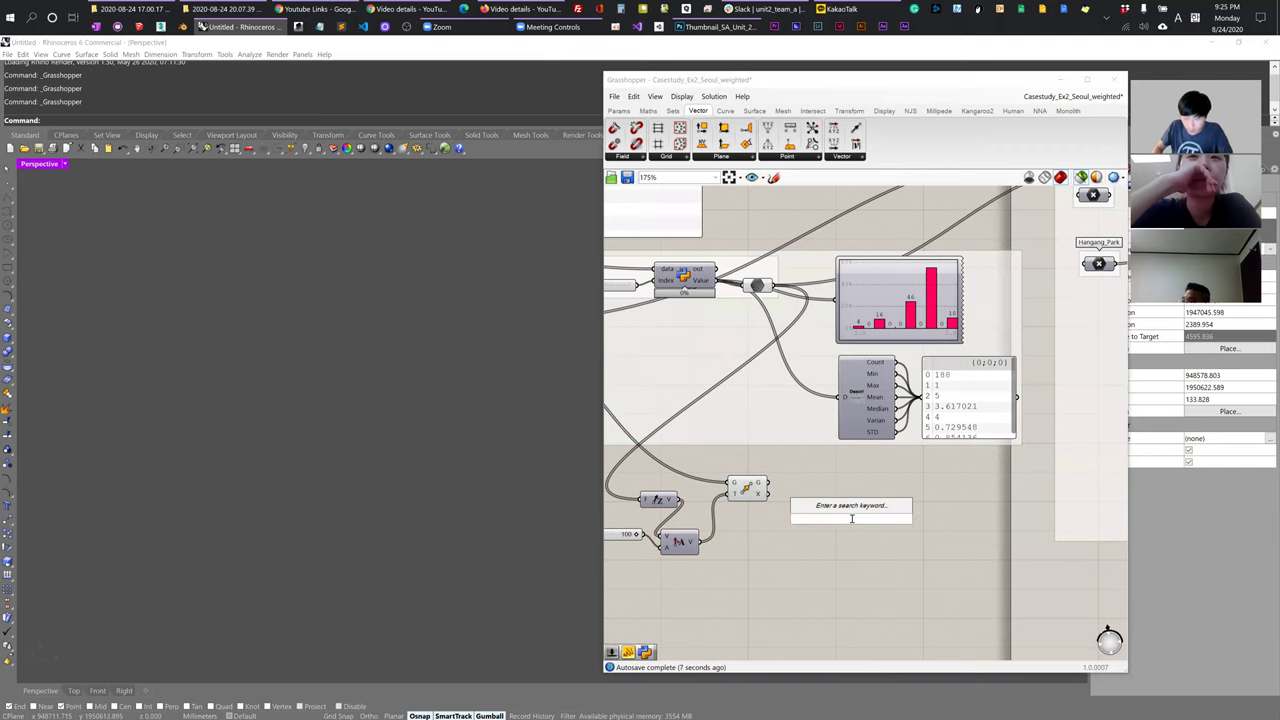
{"action": "type", "text": "//"}
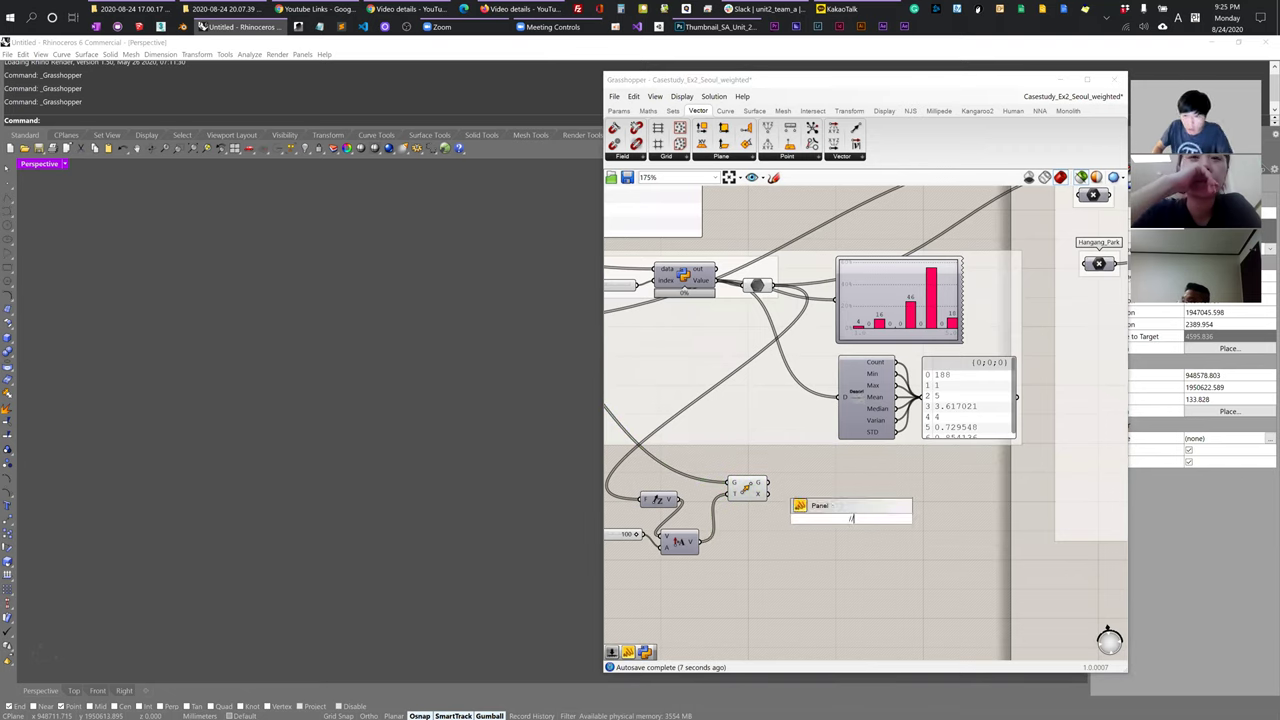
{"action": "left_click", "coordinate": [800, 507]}
{"action": "left_click_drag", "start_coordinate": [765, 286], "coordinate": [806, 518]}
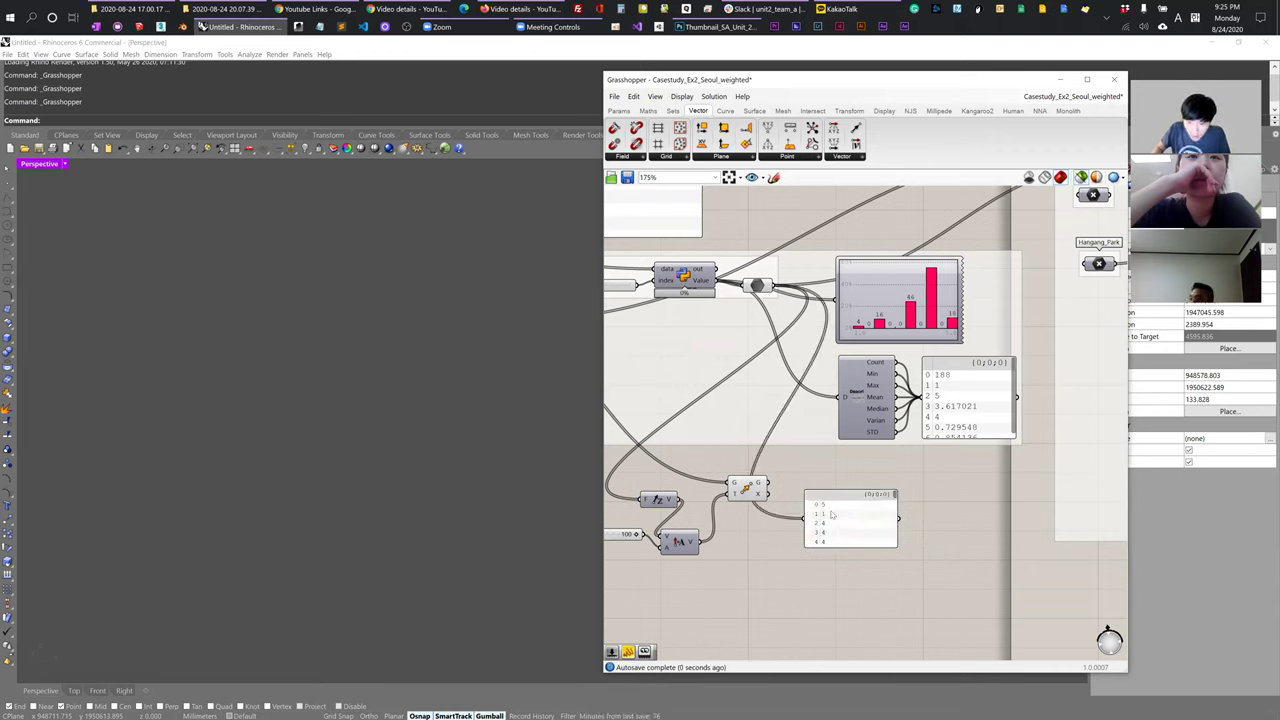
- Scroll through the queried column values in the Panel beside Move to its last entries, making space around the Amplitude slider
{"action": "mouse_move", "coordinate": [895, 496]}
{"action": "left_mouse_down"}
{"action": "mouse_move", "coordinate": [896, 551]}
{"action": "mouse_move", "coordinate": [902, 516]}
{"action": "left_mouse_up"}
{"action": "right_click_drag", "start_coordinate": [902, 516], "coordinate": [1065, 481]}
{"action": "left_click_drag", "start_coordinate": [762, 500], "coordinate": [740, 540]}
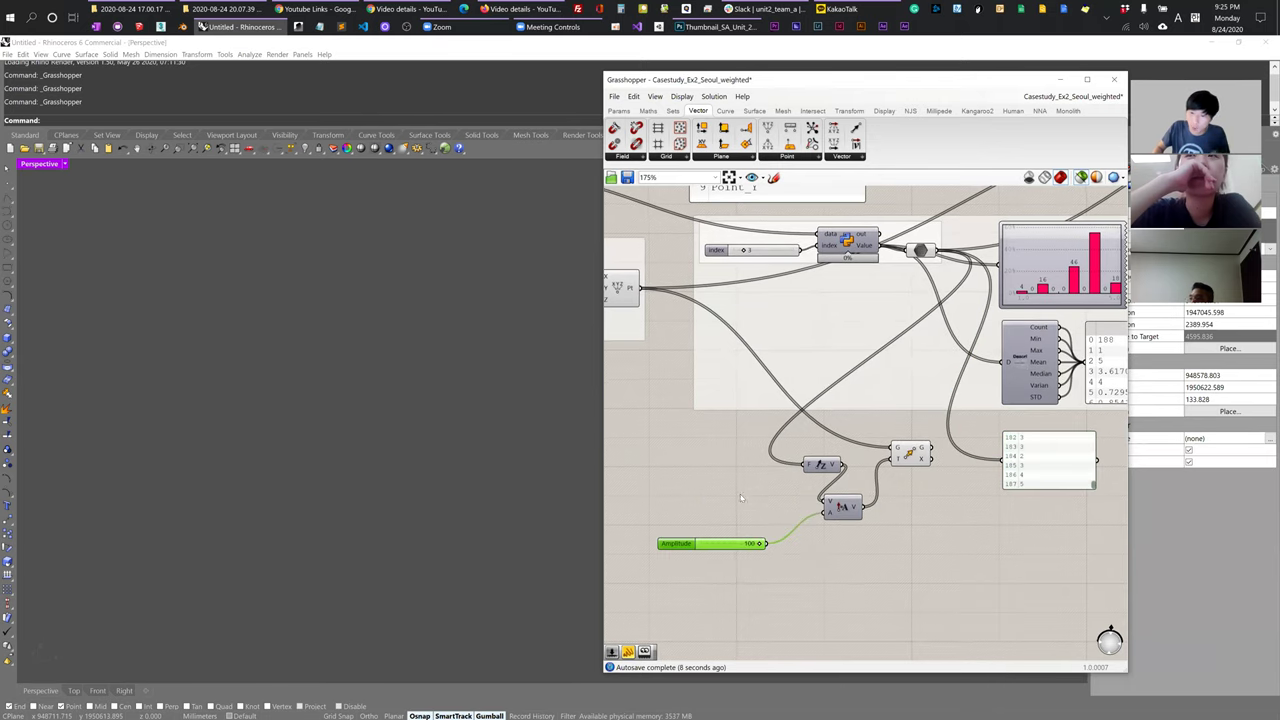
- Add a Multiplication component before Unit Z, with the queried column data into its A input and its result into Unit Z's F
{"action": "double_click", "coordinate": [740, 495]}
{"action": "type", "text": "mu"}
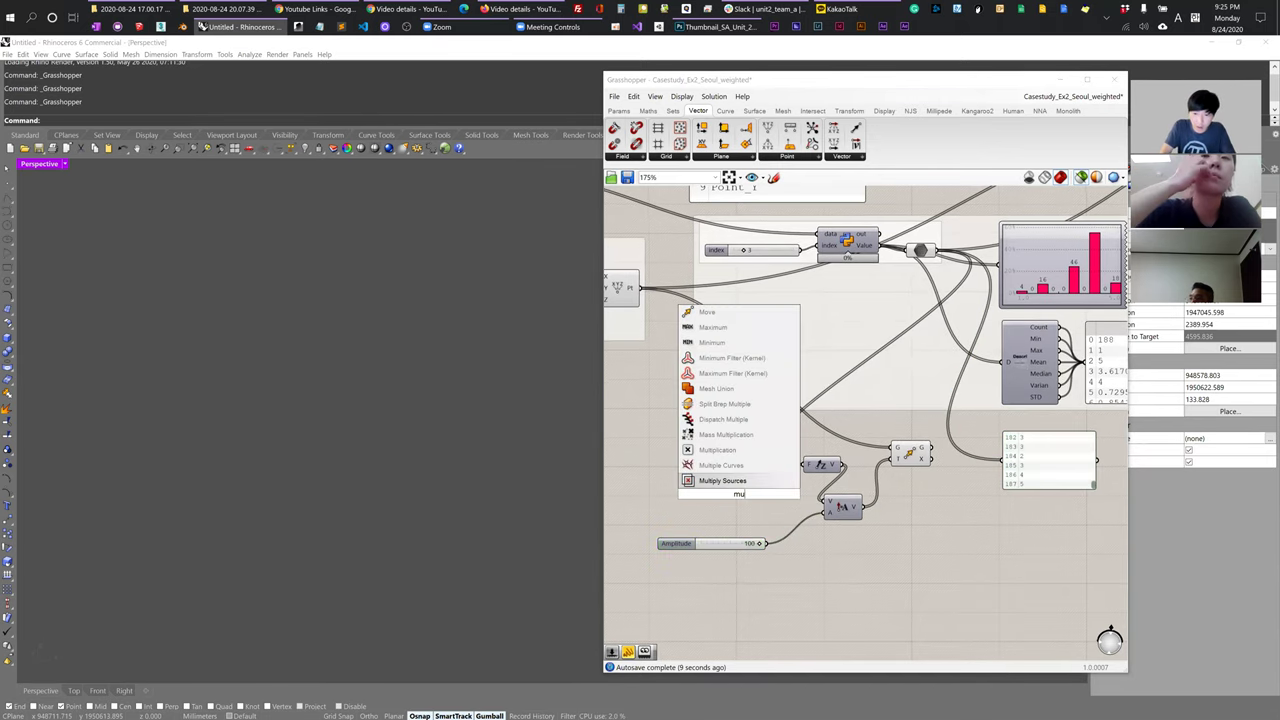
{"action": "type", "text": "t"}
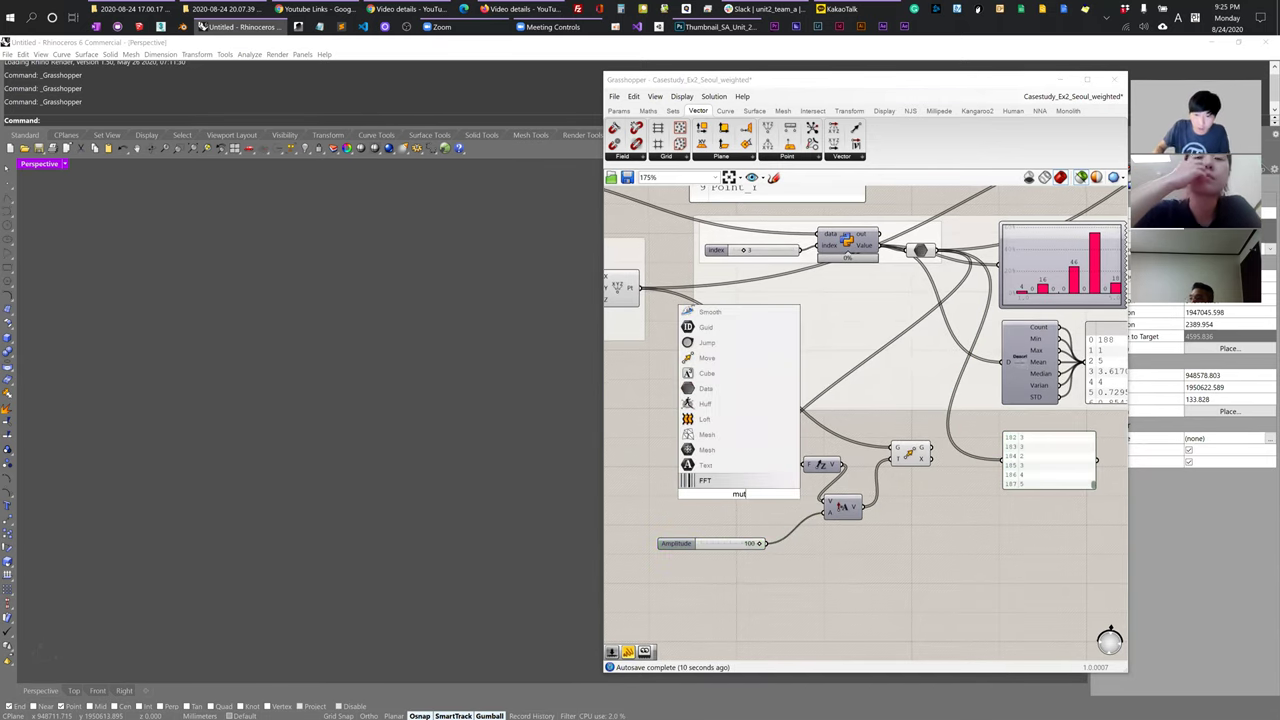
{"action": "left_click", "coordinate": [648, 110]}
{"action": "left_click", "coordinate": [718, 157]}
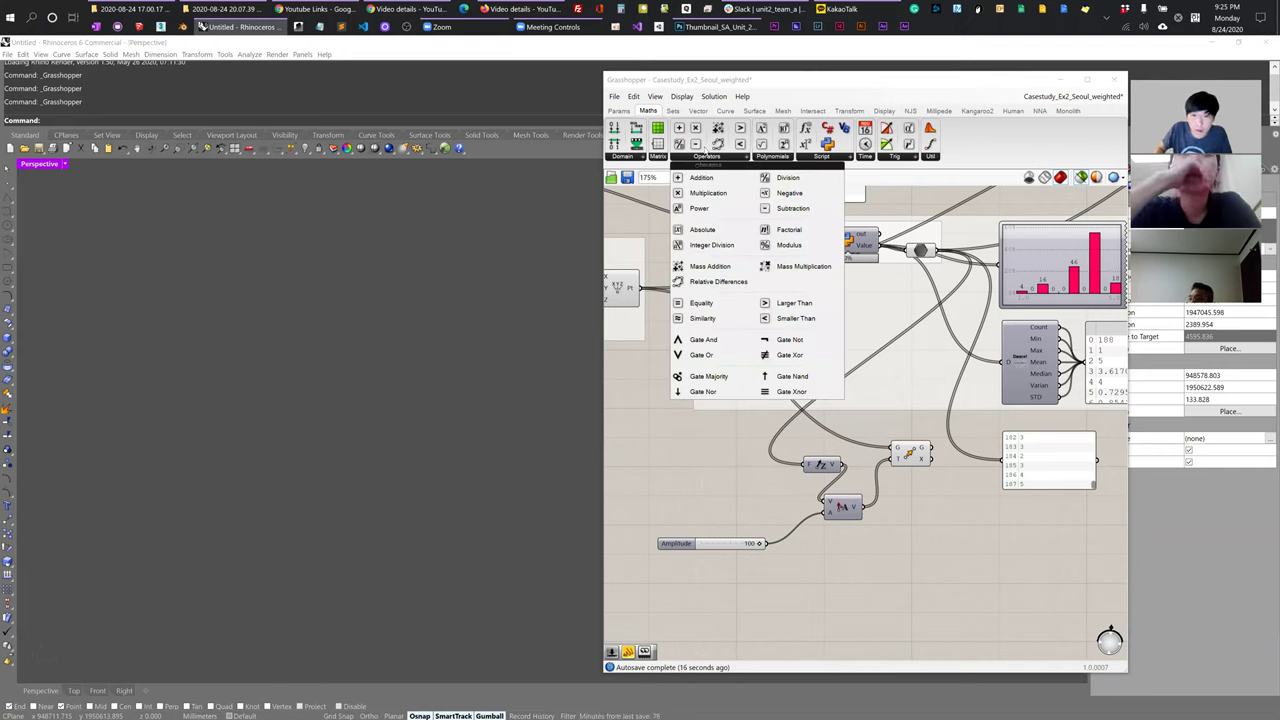
{"action": "left_click_drag", "start_coordinate": [891, 535], "coordinate": [874, 502]}
{"action": "left_click_drag", "start_coordinate": [823, 464], "coordinate": [810, 471]}
{"action": "left_click", "coordinate": [865, 547]}
{"action": "left_click_drag", "start_coordinate": [864, 549], "coordinate": [737, 472]}
{"action": "left_click_drag", "start_coordinate": [942, 254], "coordinate": [797, 470]}
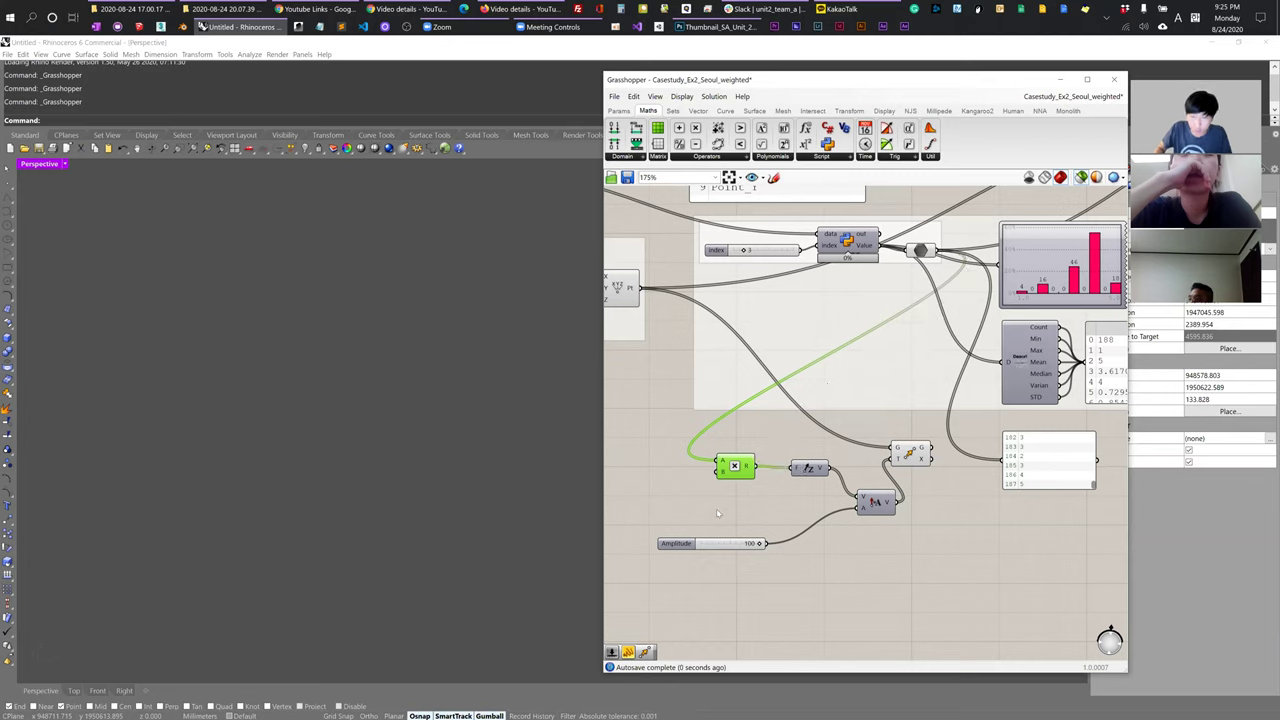
- Add a number slider set to 100, connect it to Multiplication's B input, and preview the Move component's points
{"action": "double_click", "coordinate": [717, 513]}
{"action": "type", "text": "100"}
{"action": "key", "text": "Return"}
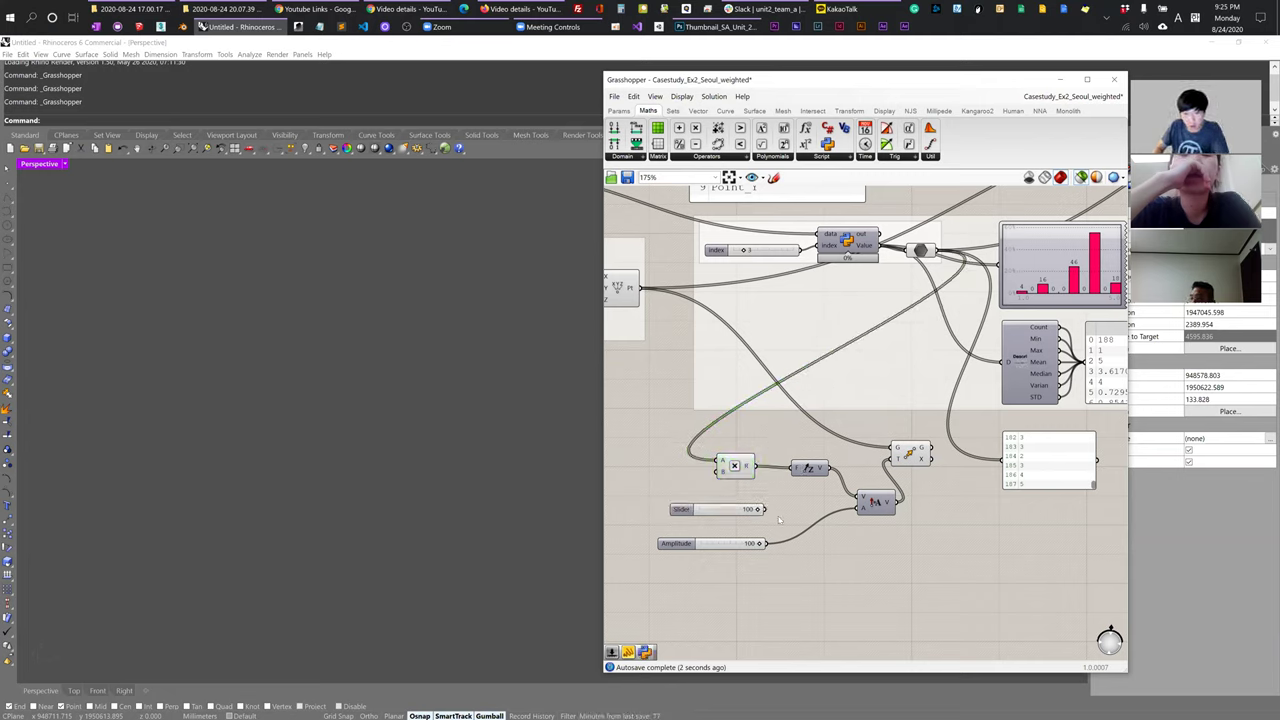
{"action": "left_click_drag", "start_coordinate": [764, 509], "coordinate": [718, 509]}
{"action": "left_click", "coordinate": [910, 455]}
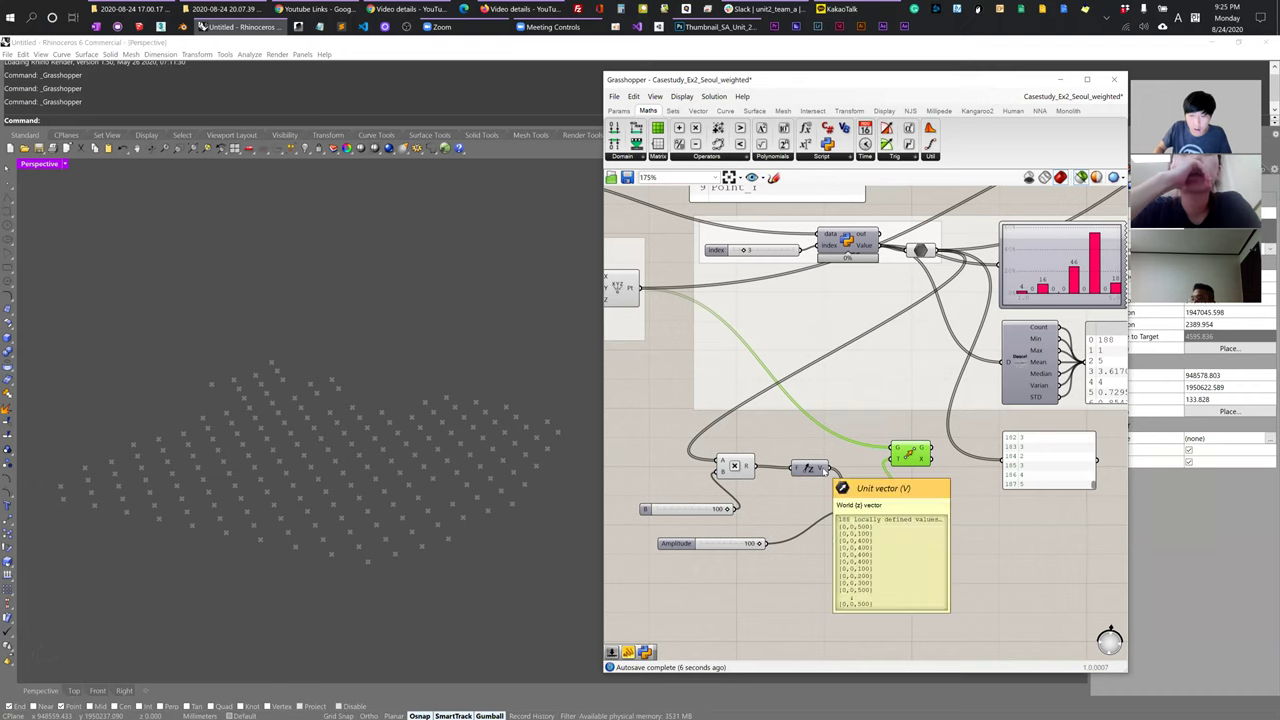
- Feed the column data directly into Unit Z's F input, place Multiplication between Unit Z and Amplitude, and preview Move's points
{"action": "mouse_move", "coordinate": [874, 505]}
{"action": "left_mouse_down"}
{"action": "mouse_move", "coordinate": [838, 505]}
{"action": "mouse_move", "coordinate": [889, 503]}
{"action": "left_mouse_up"}
{"action": "left_click", "coordinate": [810, 468]}
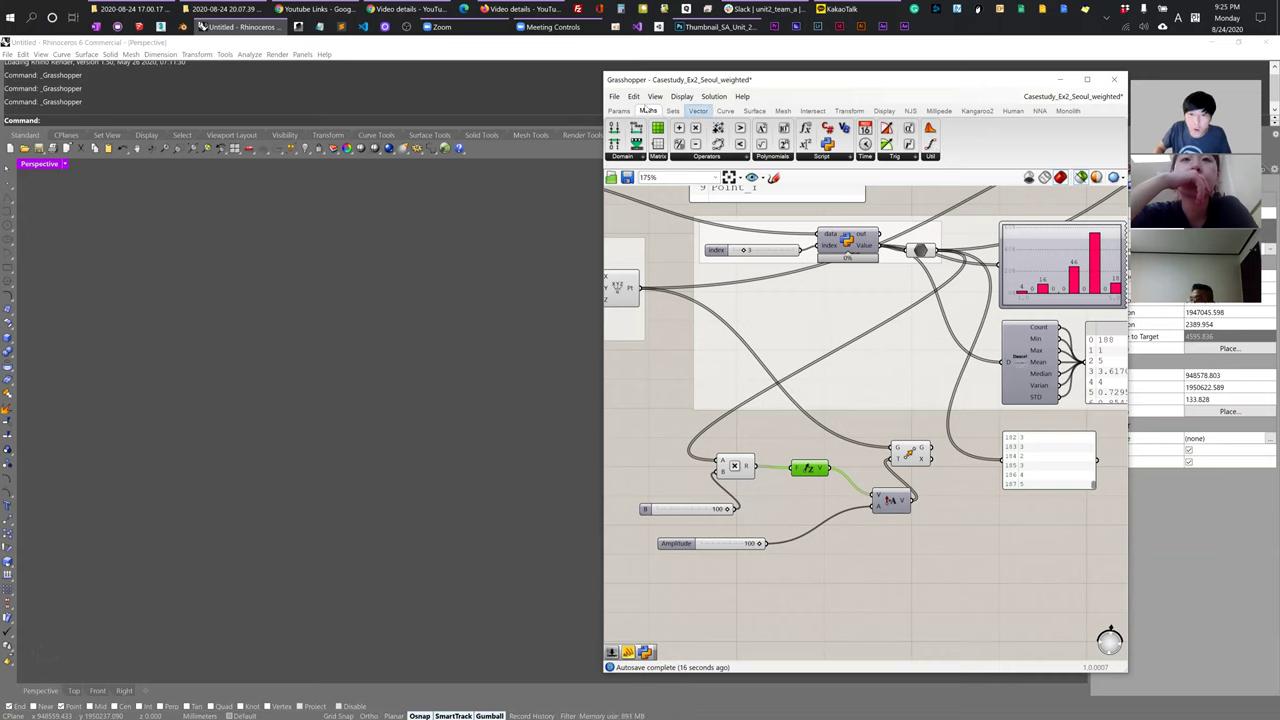
{"action": "left_click", "coordinate": [621, 111]}
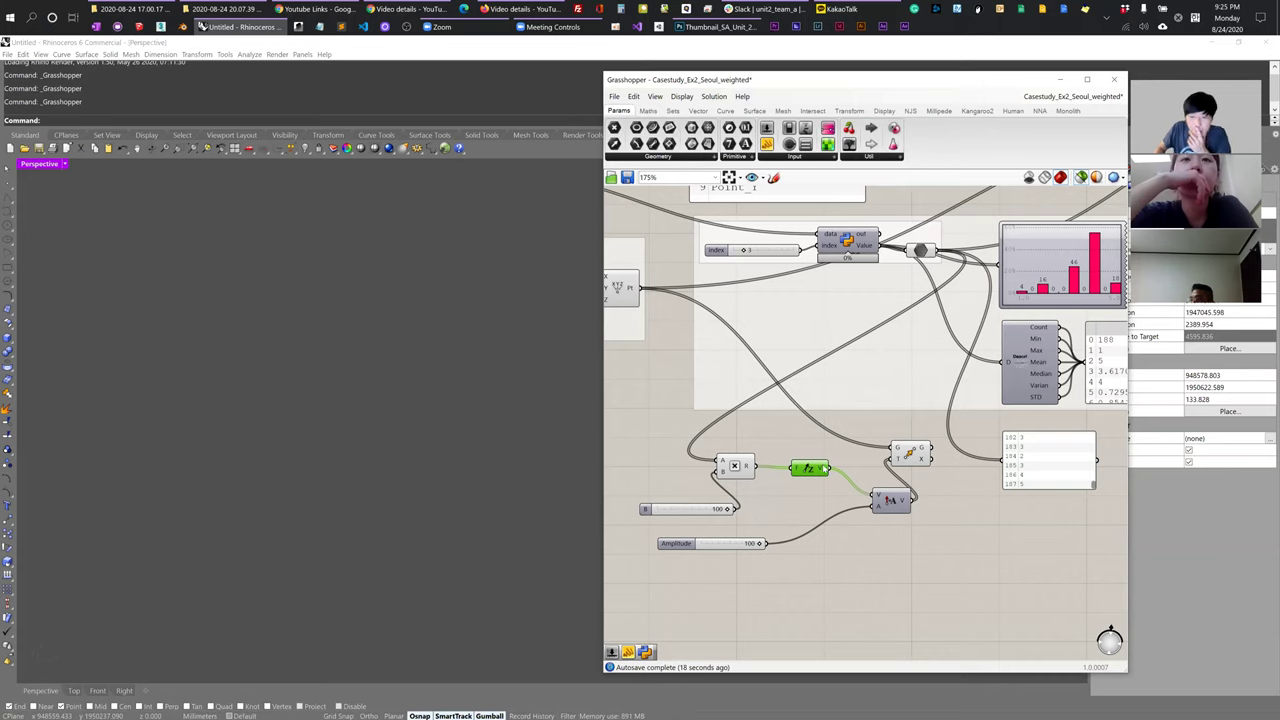
{"action": "left_click_drag", "start_coordinate": [908, 251], "coordinate": [768, 451]}
{"action": "mouse_move", "coordinate": [824, 503]}
{"action": "left_mouse_down"}
{"action": "mouse_move", "coordinate": [818, 479]}
{"action": "mouse_move", "coordinate": [836, 488]}
{"action": "left_mouse_up"}
{"action": "left_click", "coordinate": [908, 455]}
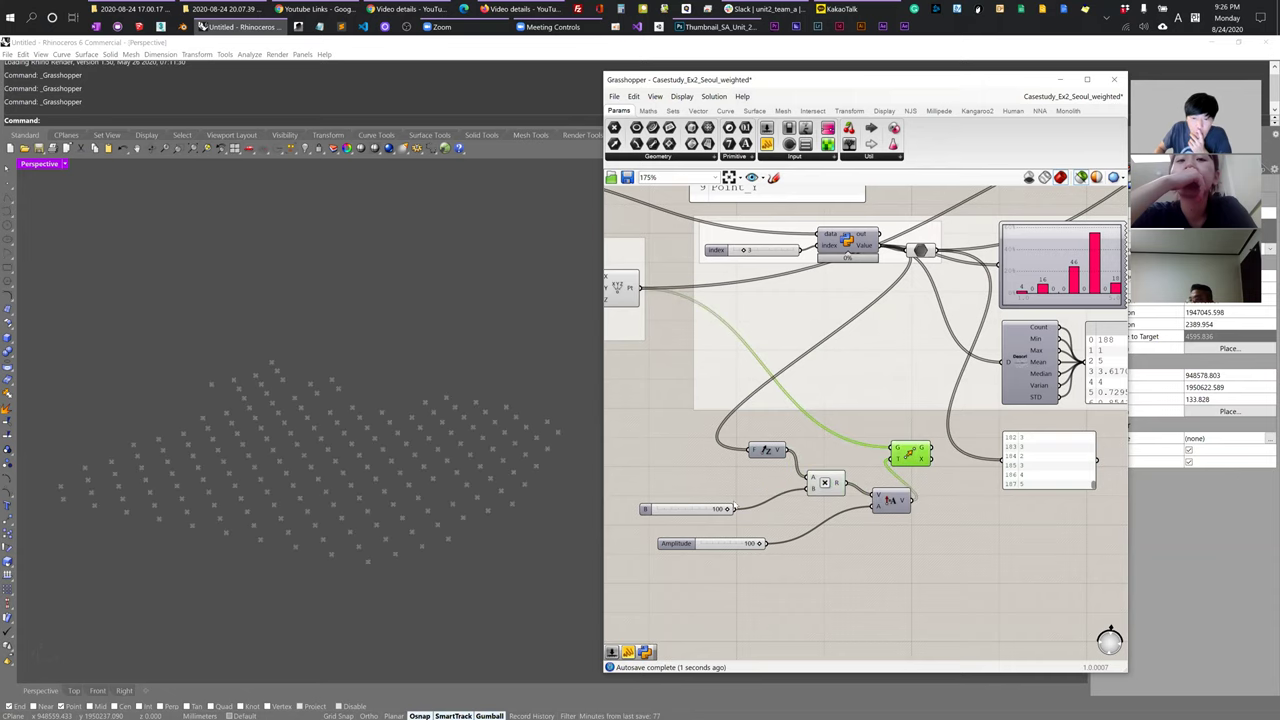
{"action": "right_click_drag", "start_coordinate": [398, 519], "coordinate": [414, 497]}
{"action": "left_click_drag", "start_coordinate": [726, 511], "coordinate": [772, 528]}
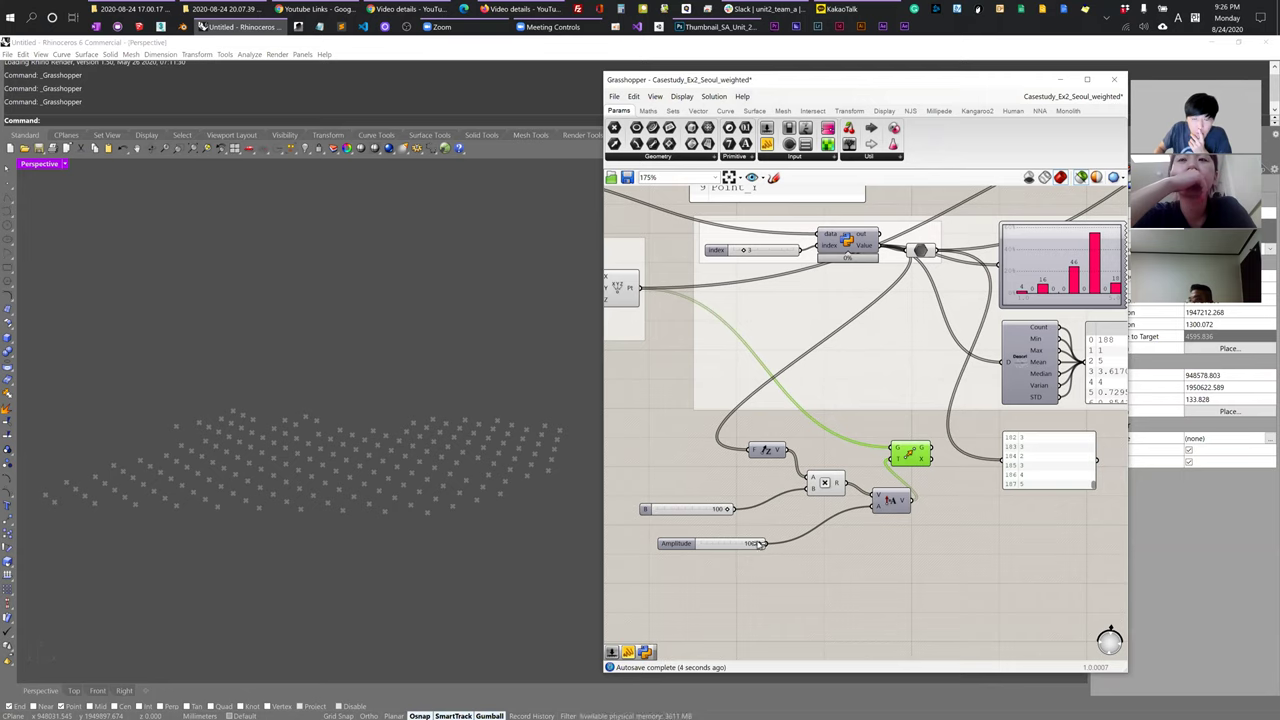
- Rewire Unit Z into Amplitude's V input and Amplitude through Multiplication into Move's T input, and preview the moved points
{"action": "mouse_move", "coordinate": [877, 503]}
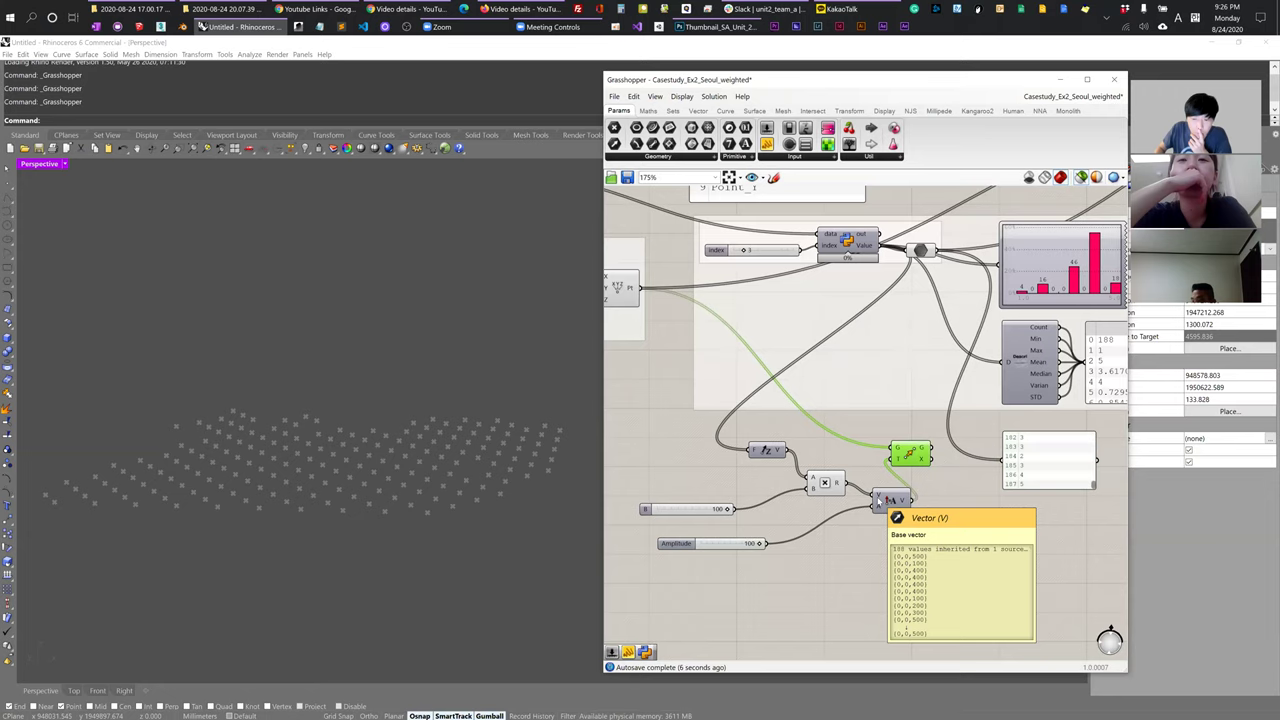
{"action": "left_click_drag", "start_coordinate": [892, 500], "coordinate": [829, 483]}
{"action": "left_click_drag", "start_coordinate": [930, 518], "coordinate": [878, 494]}
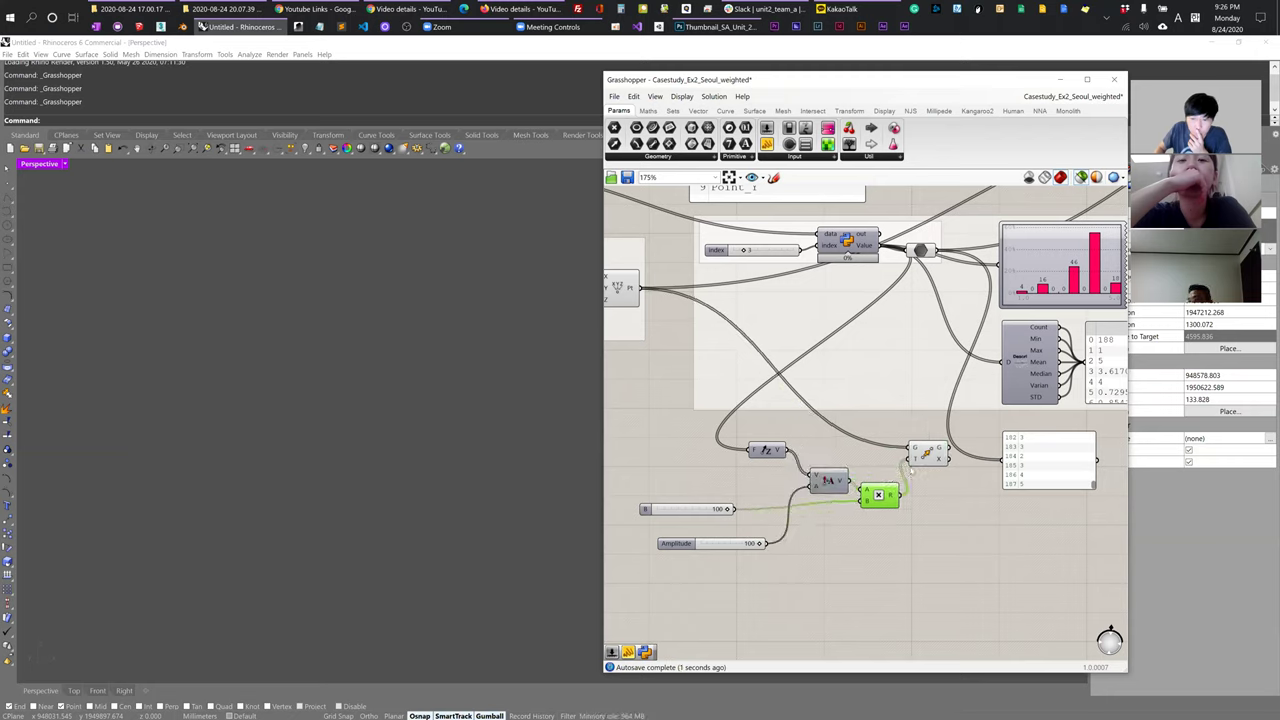
{"action": "left_click", "coordinate": [927, 455]}
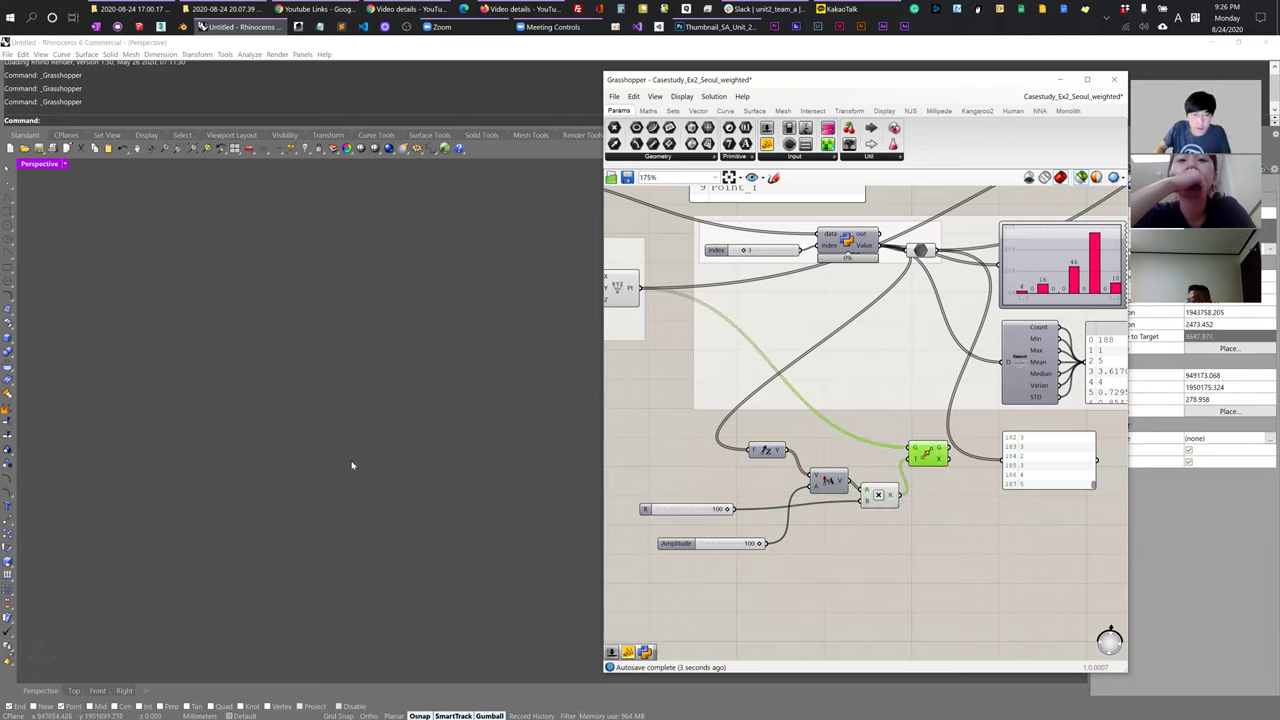
{"action": "scroll", "coordinate": [335, 320], "scroll_direction": "up", "scroll_amount": 3}
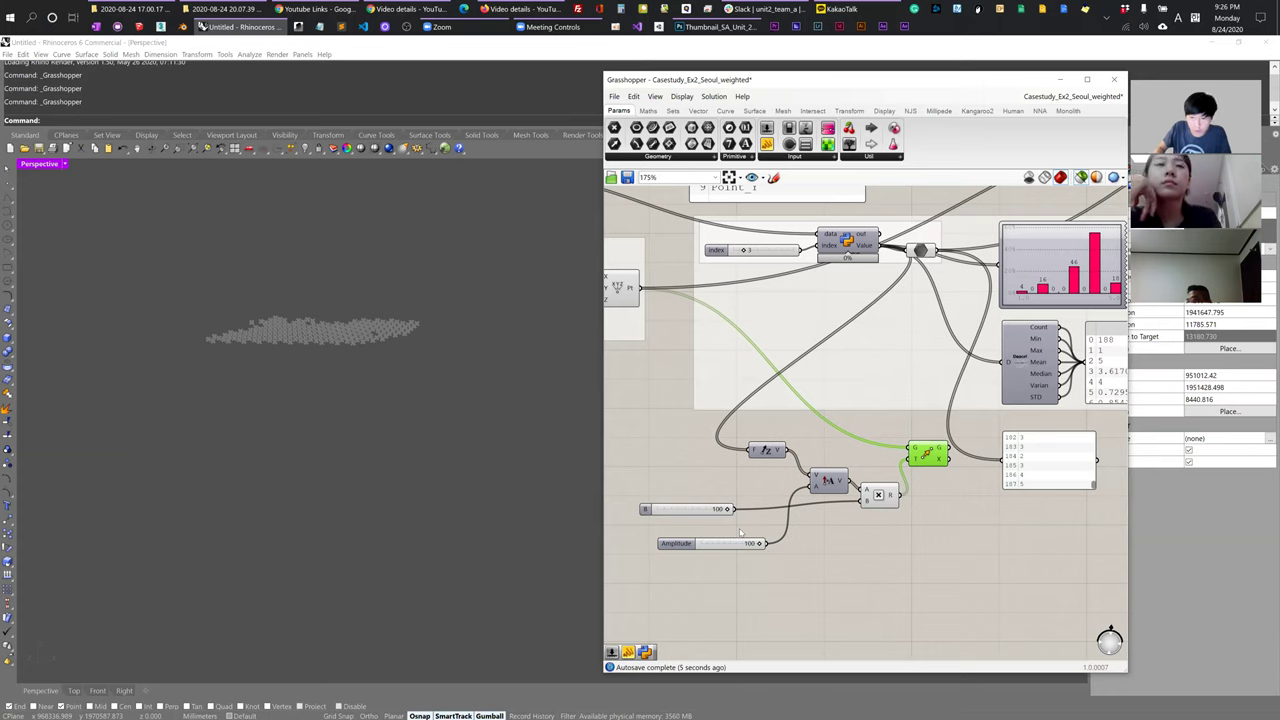
- Reduce the Amplitude slider to 5 while examining the moved points in the Perspective viewport
{"action": "left_click_drag", "start_coordinate": [760, 545], "coordinate": [688, 547]}
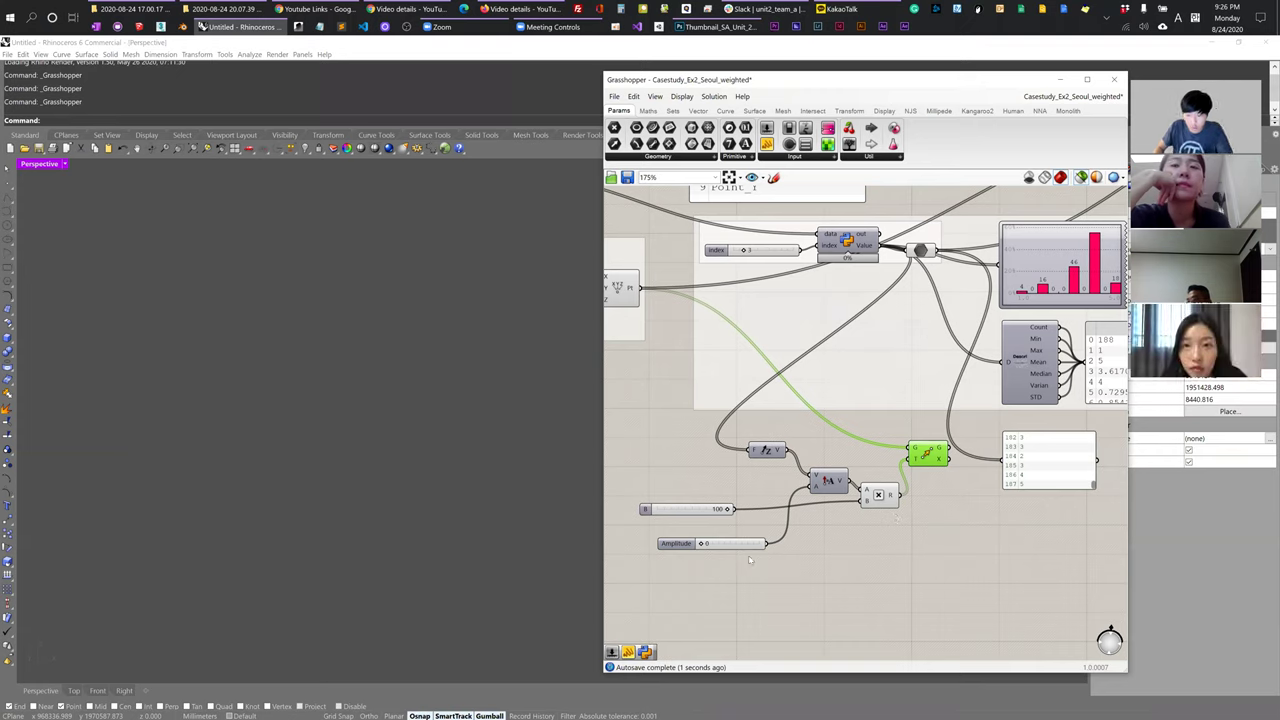
{"action": "right_click", "coordinate": [948, 510]}
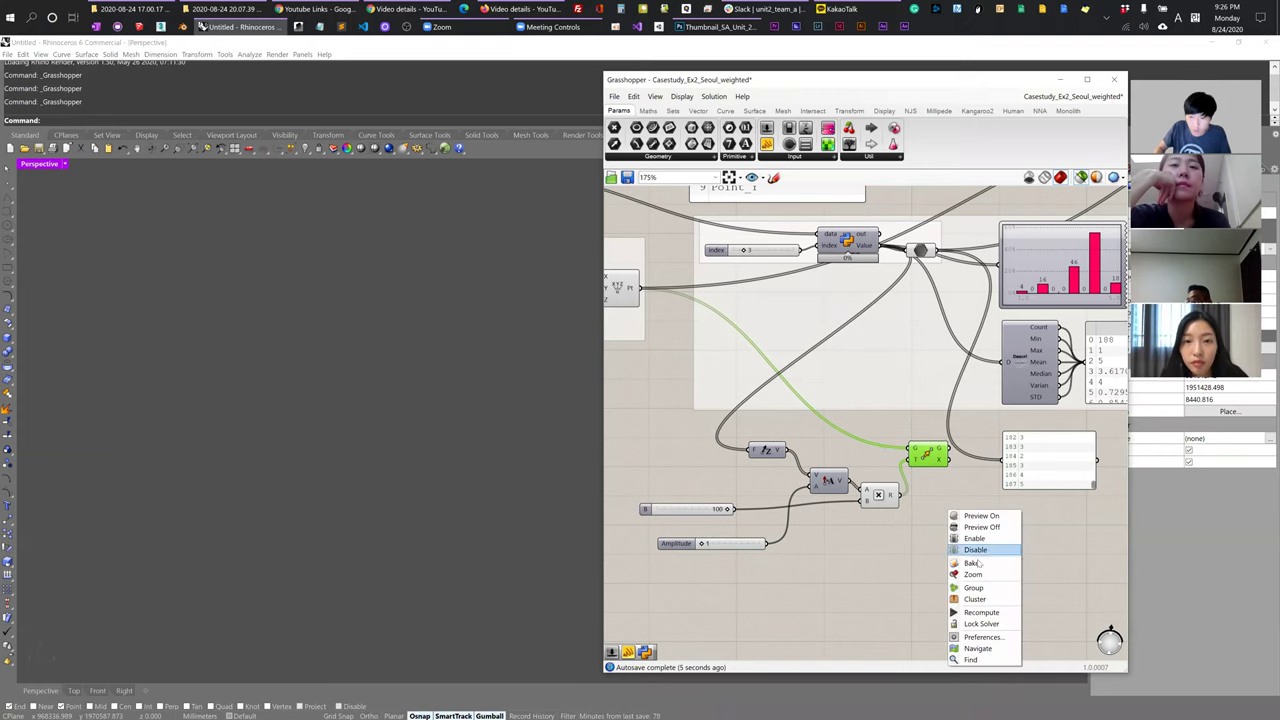
{"action": "right_click_drag", "start_coordinate": [363, 505], "coordinate": [570, 488]}
{"action": "scroll", "coordinate": [414, 420], "scroll_direction": "up", "scroll_amount": 2}
{"action": "right_click_drag", "start_coordinate": [414, 420], "coordinate": [382, 441]}
{"action": "scroll", "coordinate": [383, 441], "scroll_direction": "down", "scroll_amount": 3}
{"action": "right_click_drag", "start_coordinate": [846, 541], "coordinate": [917, 542]}
{"action": "scroll", "coordinate": [764, 547], "scroll_direction": "up", "scroll_amount": 2}
{"action": "mouse_move", "coordinate": [779, 546]}
{"action": "left_mouse_down"}
{"action": "mouse_move", "coordinate": [812, 549]}
{"action": "mouse_move", "coordinate": [780, 543]}
{"action": "left_mouse_up"}
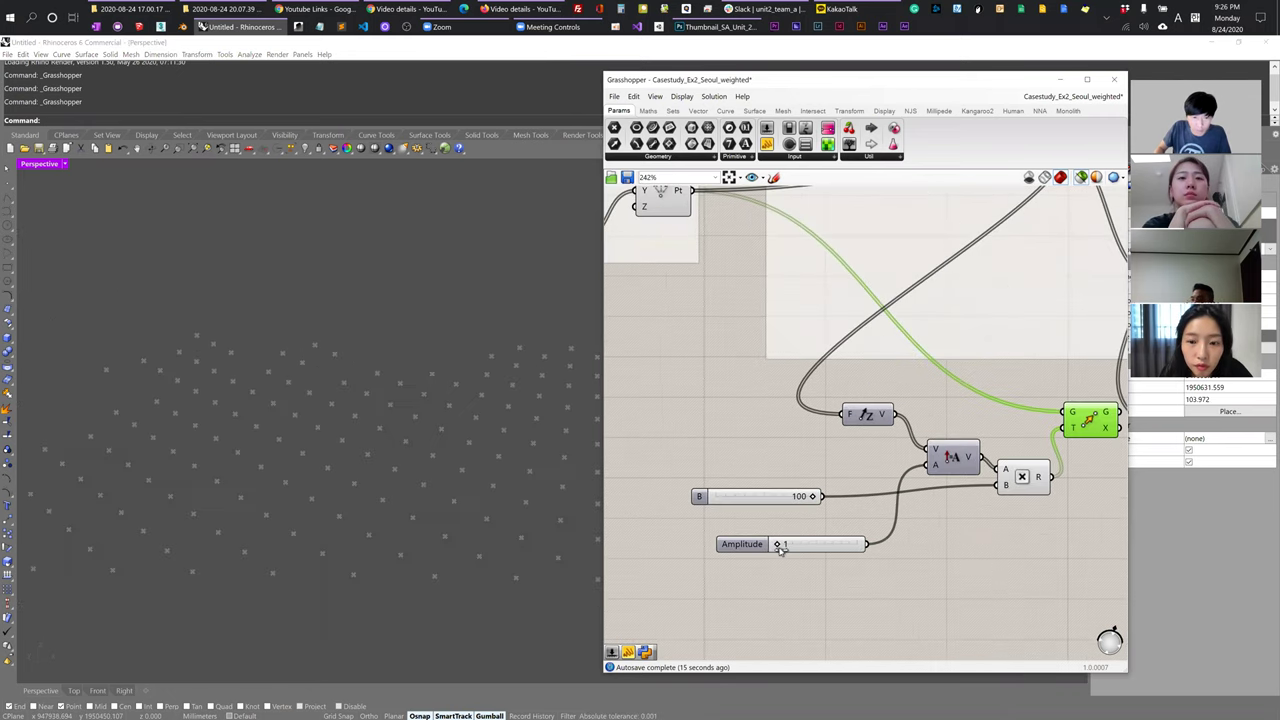
{"action": "scroll", "coordinate": [438, 432], "scroll_direction": "down", "scroll_amount": 6}
{"action": "right_click_drag", "start_coordinate": [483, 431], "coordinate": [520, 440]}
- Scroll the column values Panel beside Move back to its first entries
{"action": "right_click_drag", "start_coordinate": [1110, 462], "coordinate": [918, 431]}
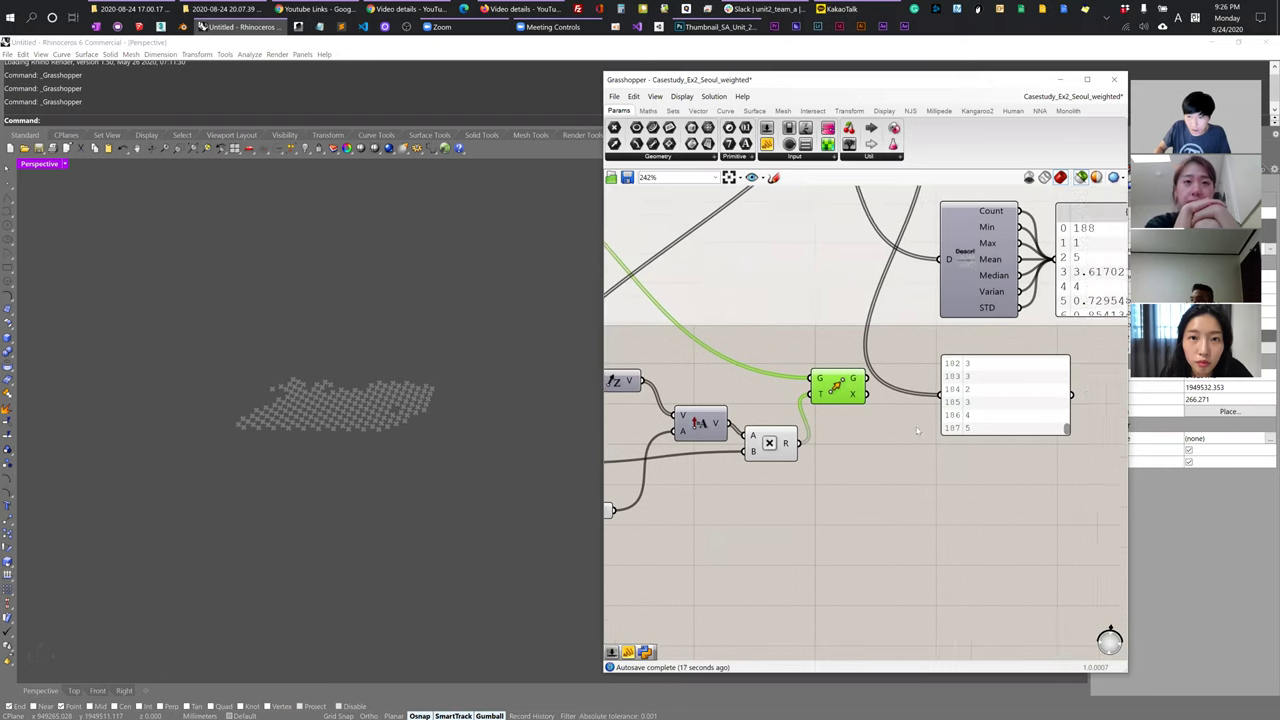
{"action": "left_click", "coordinate": [1071, 427]}
{"action": "left_click_drag", "start_coordinate": [1067, 428], "coordinate": [1075, 361]}
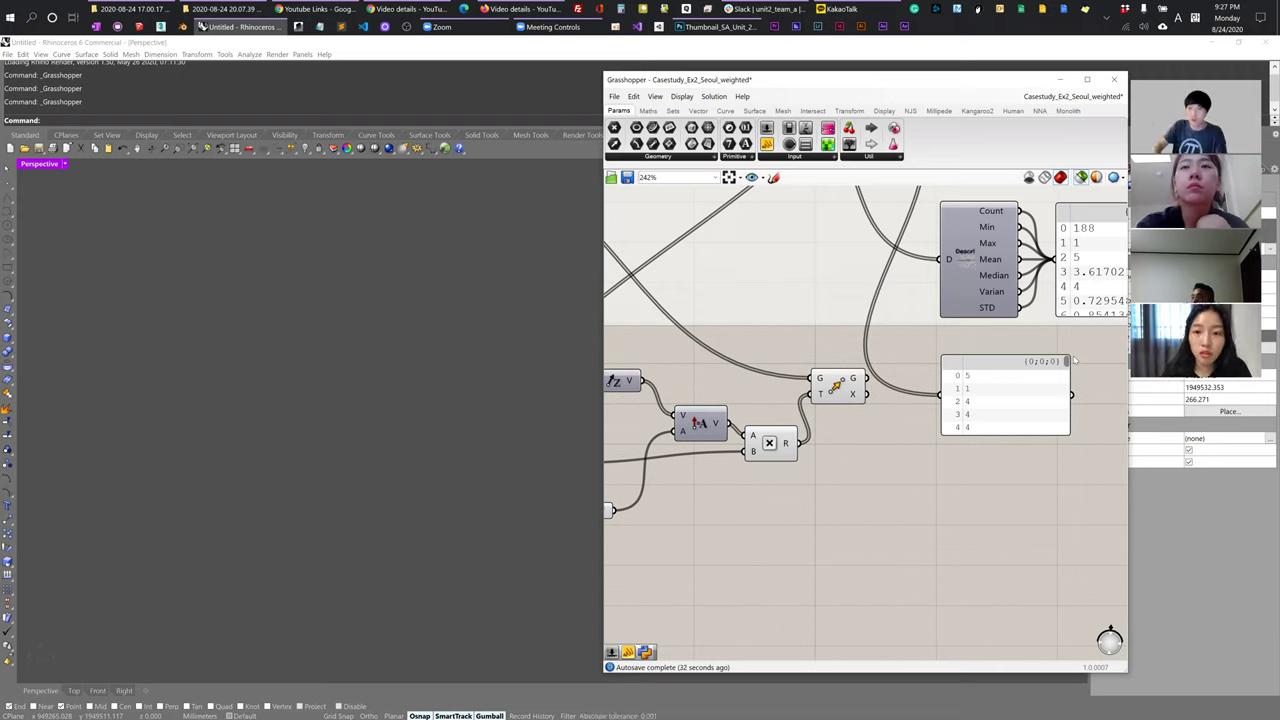
{"action": "scroll", "coordinate": [807, 458], "scroll_direction": "down", "scroll_amount": 4}
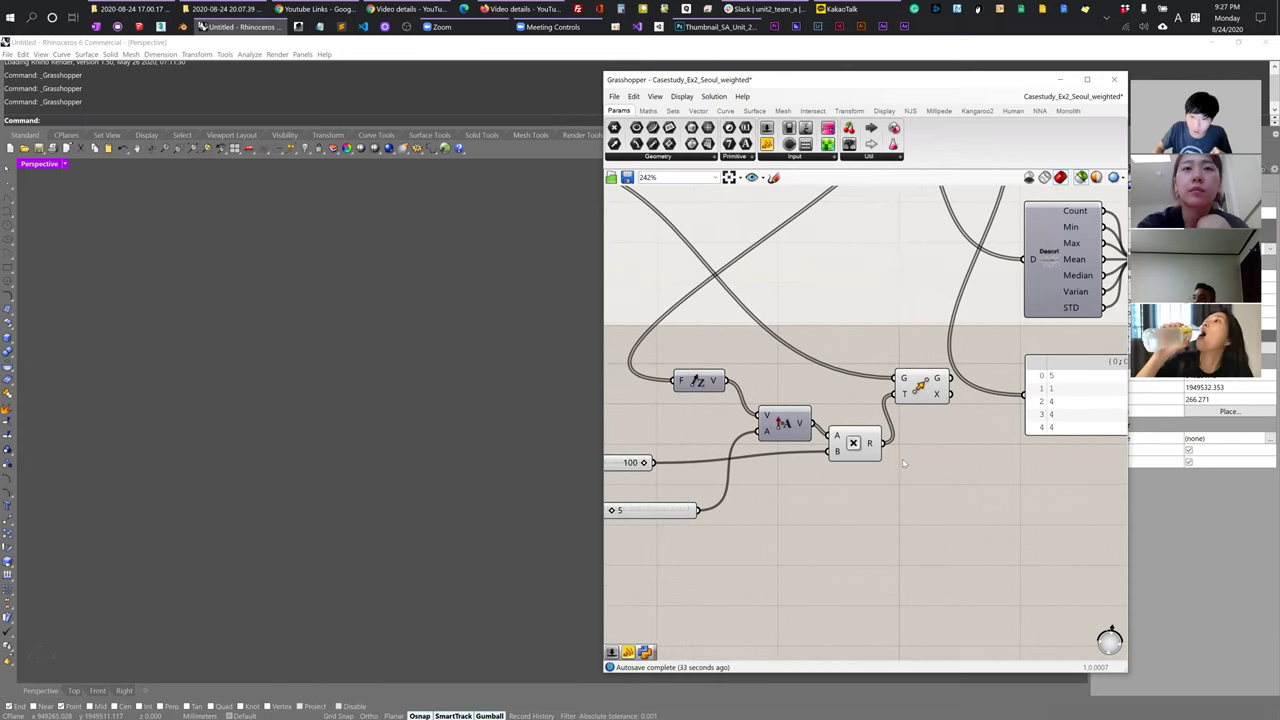
- Rearrange the Amplitude and Multiplication components, placing the Amplitude slider above the 100 slider
{"action": "left_click", "coordinate": [877, 458]}
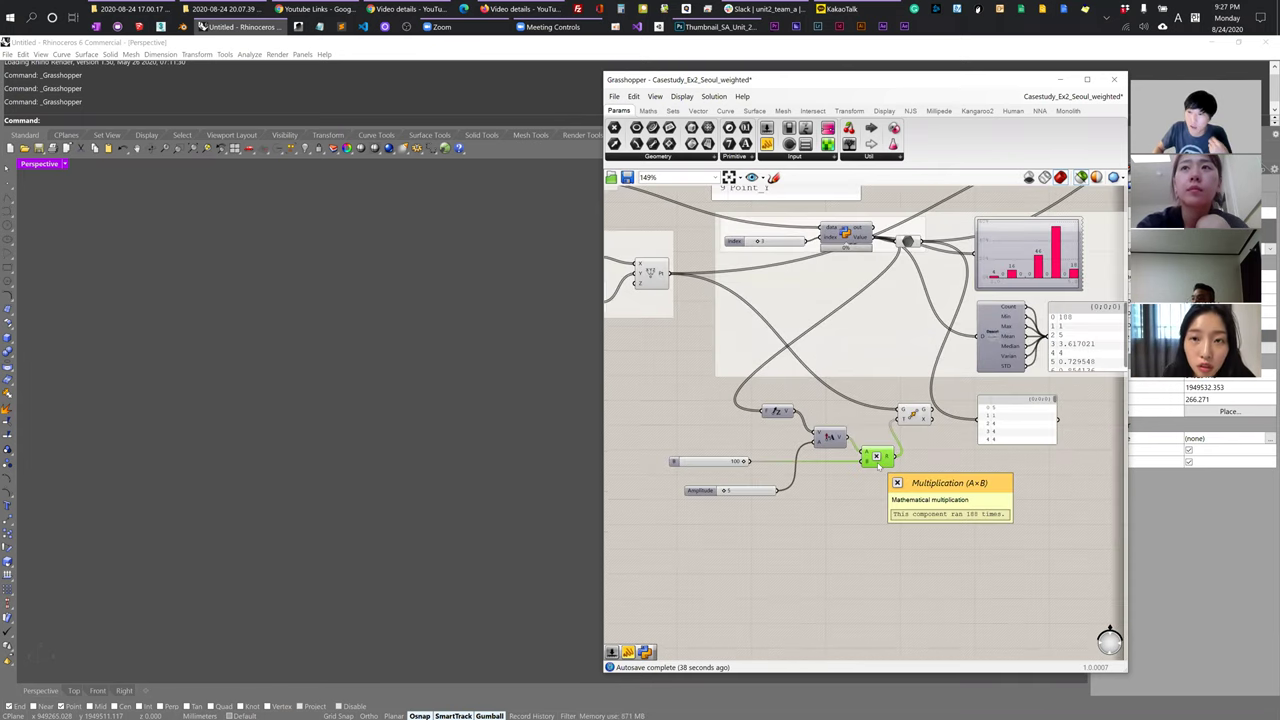
{"action": "scroll", "coordinate": [832, 493], "scroll_direction": "up", "scroll_amount": 4}
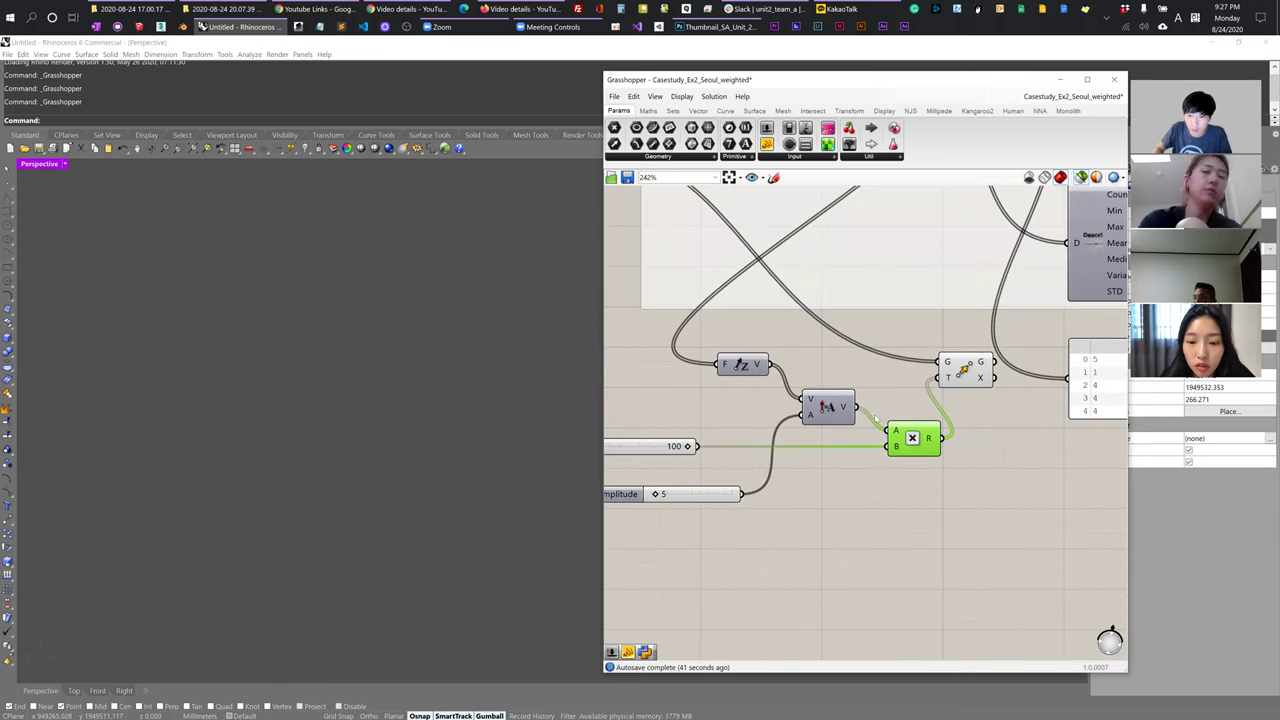
{"action": "left_click_drag", "start_coordinate": [917, 445], "coordinate": [919, 445]}
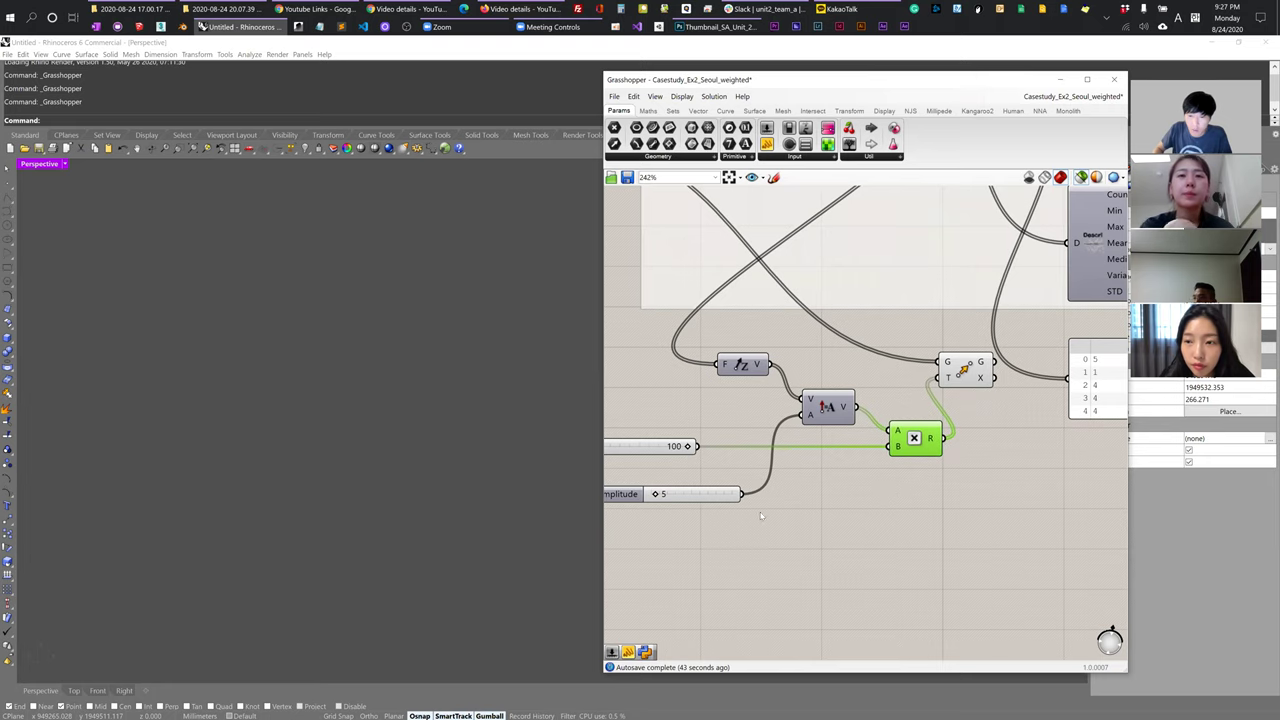
{"action": "right_click_drag", "start_coordinate": [773, 507], "coordinate": [800, 502]}
{"action": "left_click_drag", "start_coordinate": [712, 489], "coordinate": [692, 406]}
{"action": "left_click_drag", "start_coordinate": [850, 405], "coordinate": [833, 395]}
{"action": "left_click", "coordinate": [935, 441]}
{"action": "left_click_drag", "start_coordinate": [935, 441], "coordinate": [901, 447]}
{"action": "right_click_drag", "start_coordinate": [931, 462], "coordinate": [885, 513]}
{"action": "mouse_move", "coordinate": [855, 509]}
{"action": "left_mouse_down"}
{"action": "mouse_move", "coordinate": [867, 491]}
{"action": "mouse_move", "coordinate": [858, 508]}
{"action": "left_mouse_up"}
- Set the index slider of the column query component to 0 to query the POP_10 column
{"action": "scroll", "coordinate": [889, 457], "scroll_direction": "down", "scroll_amount": 3}
{"action": "right_click_drag", "start_coordinate": [906, 357], "coordinate": [858, 493]}
{"action": "right_click_drag", "start_coordinate": [739, 295], "coordinate": [791, 347]}
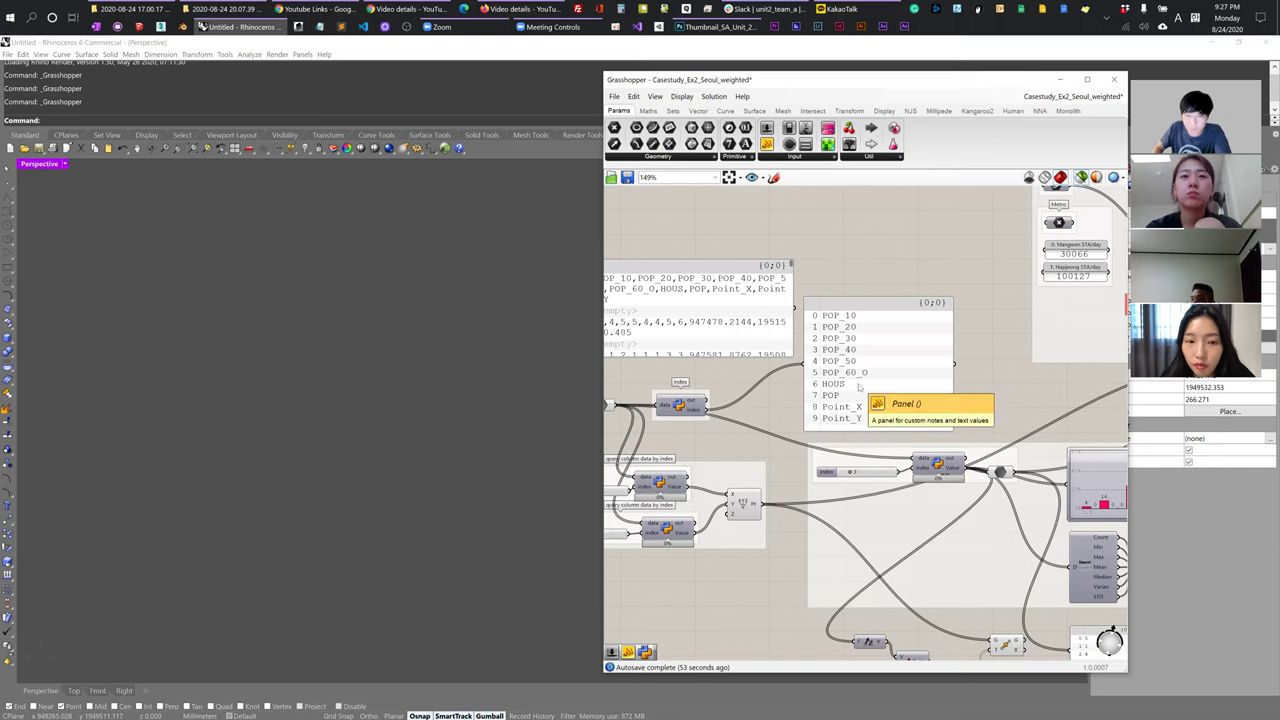
{"action": "scroll", "coordinate": [858, 388], "scroll_direction": "up", "scroll_amount": 2}
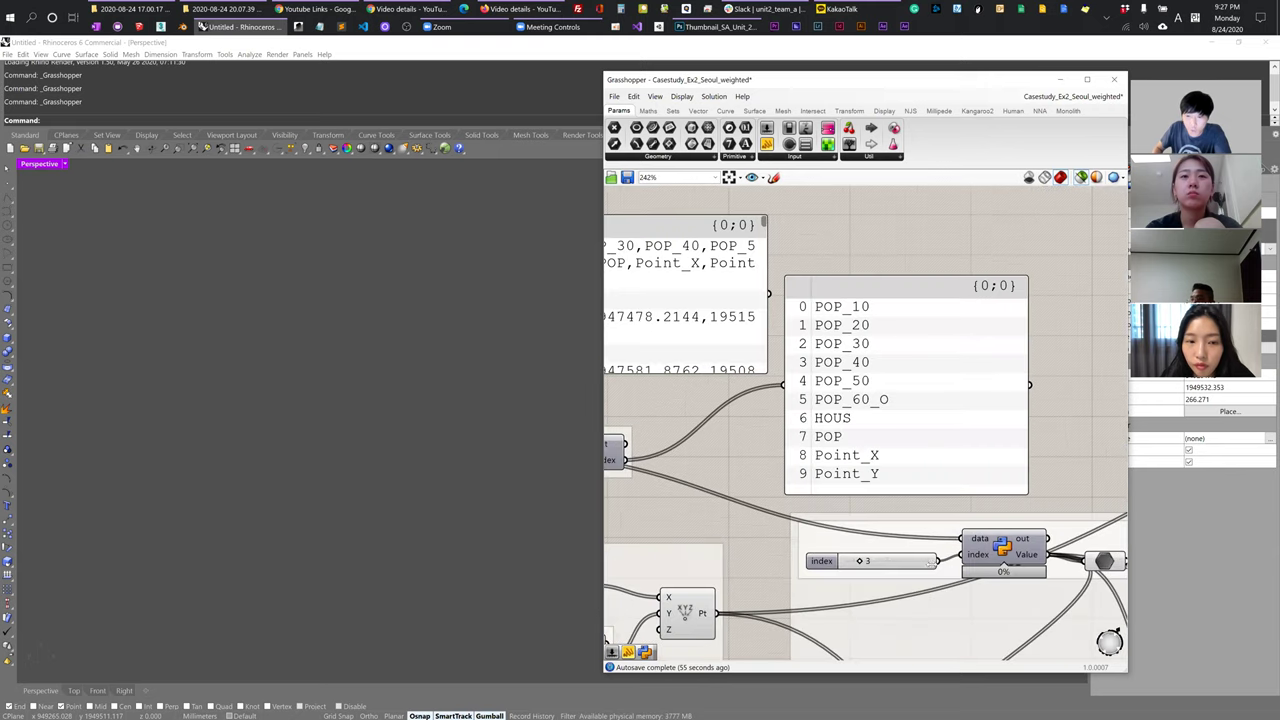
{"action": "left_click_drag", "start_coordinate": [858, 562], "coordinate": [845, 561]}
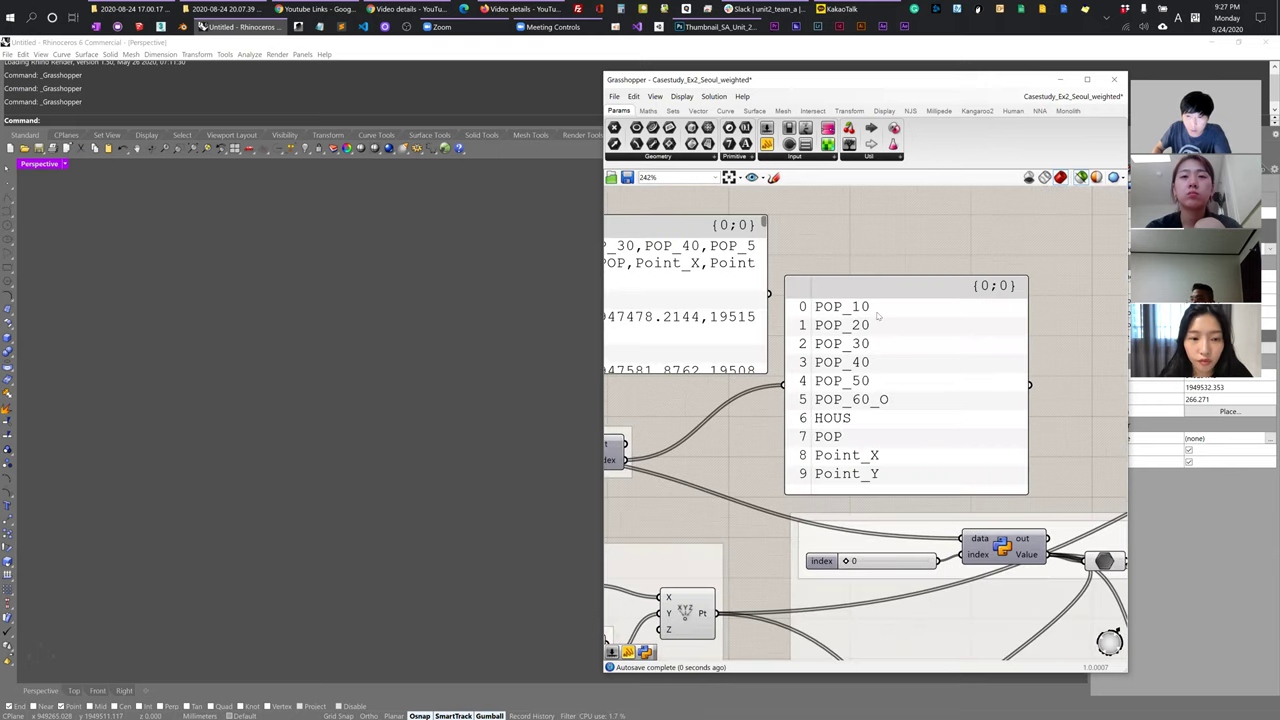
- Examine the POP_10 histogram and scroll the values Panel beside Move down towards its last entries
{"action": "scroll", "coordinate": [838, 447], "scroll_direction": "down", "scroll_amount": 3}
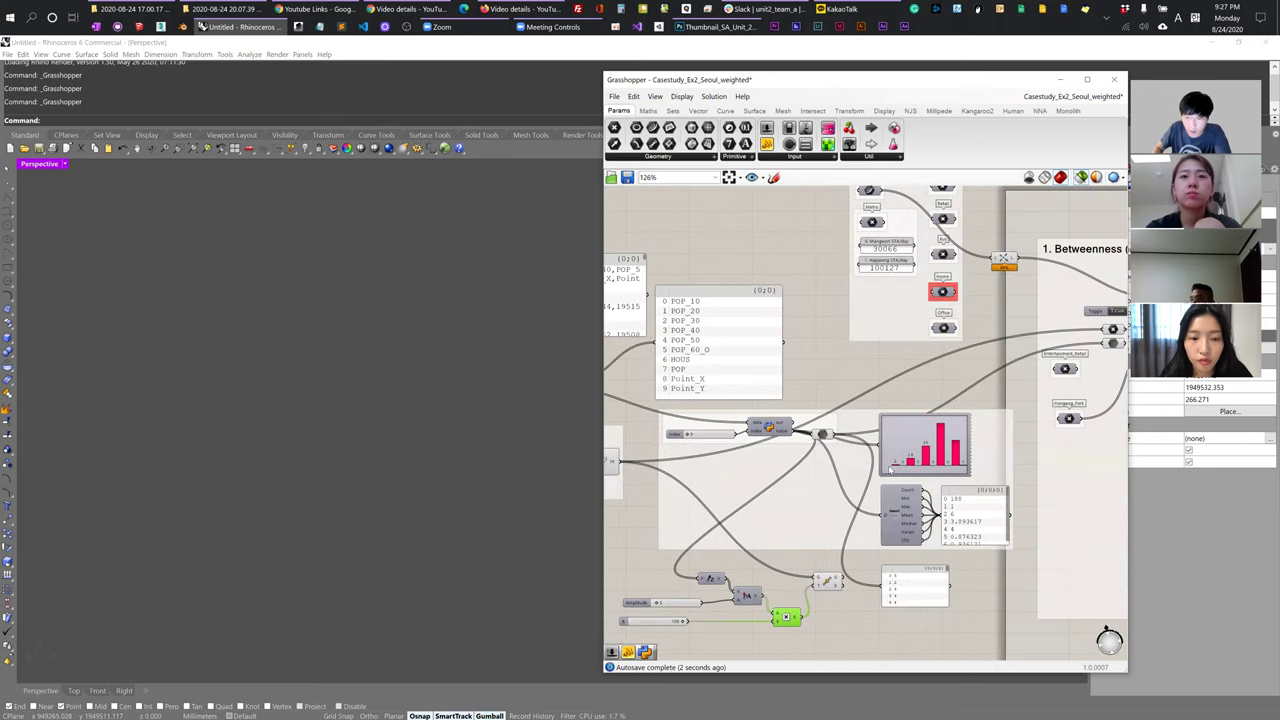
{"action": "scroll", "coordinate": [890, 469], "scroll_direction": "up", "scroll_amount": 3}
{"action": "left_click_drag", "start_coordinate": [1021, 467], "coordinate": [1021, 538]}
{"action": "right_click_drag", "start_coordinate": [912, 532], "coordinate": [954, 530]}
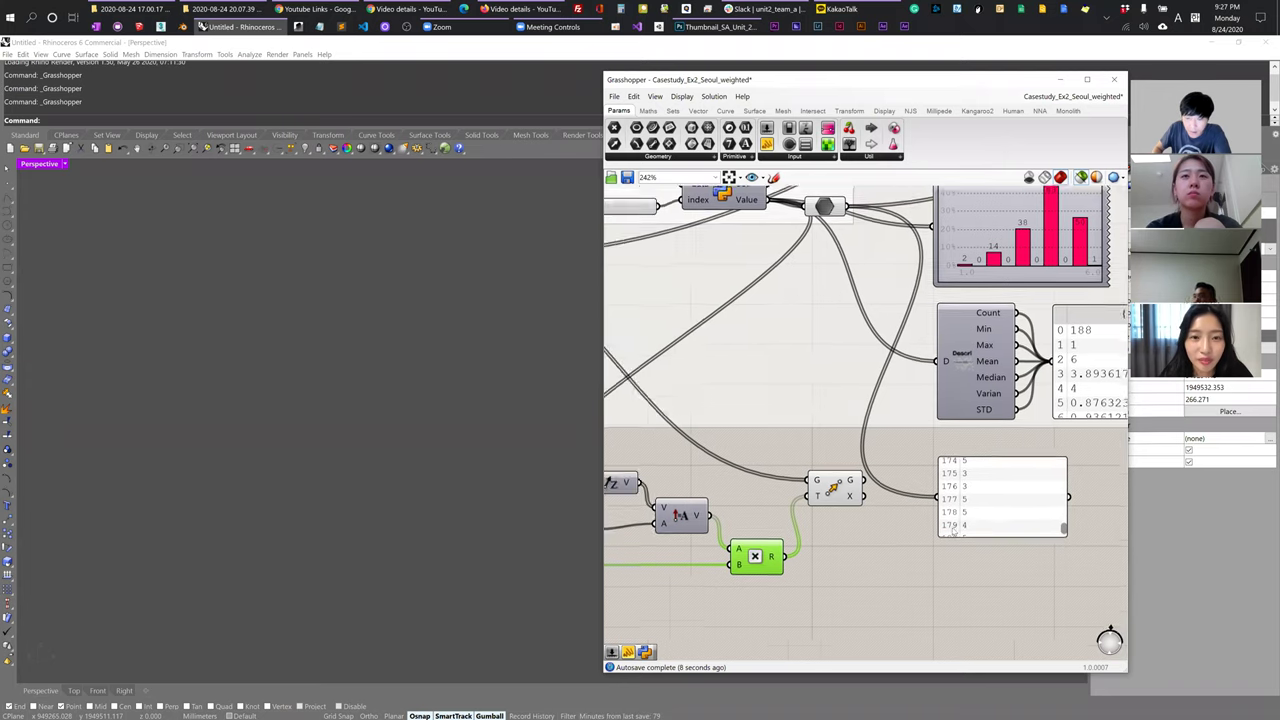
{"action": "scroll", "coordinate": [906, 560], "scroll_direction": "down", "scroll_amount": 3}
{"action": "scroll", "coordinate": [870, 560], "scroll_direction": "up", "scroll_amount": 2}
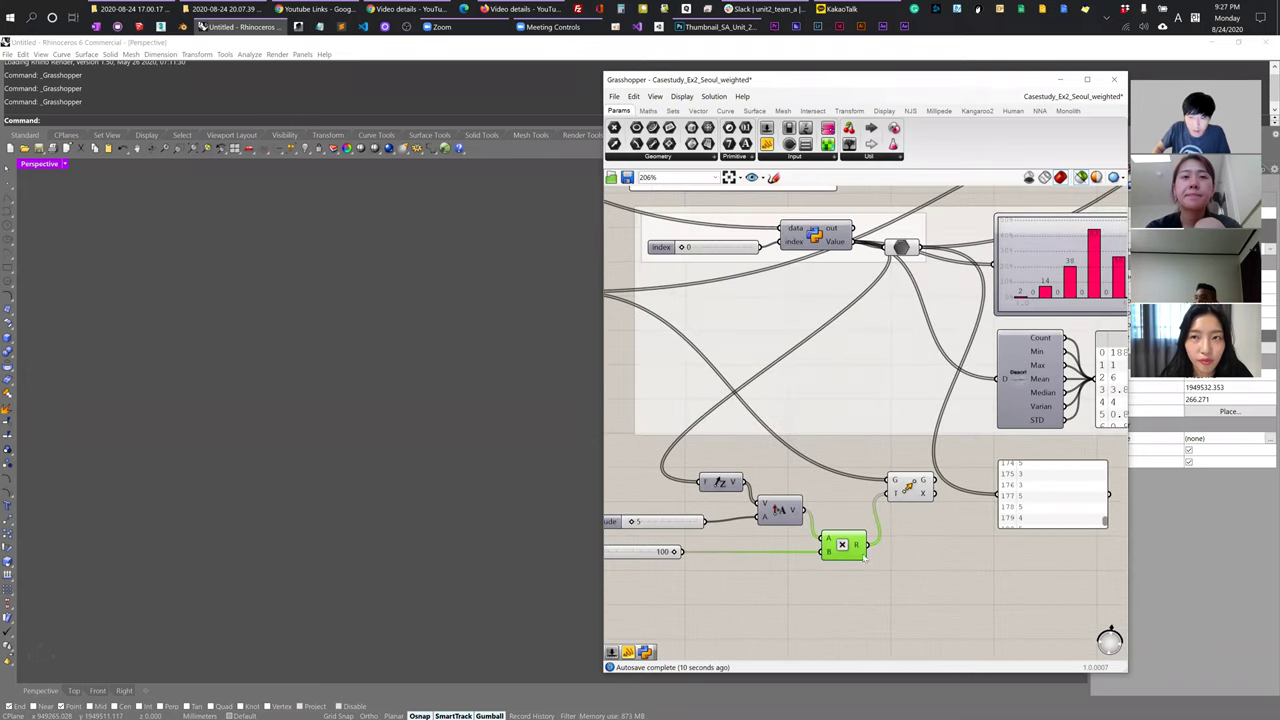
- Connect the queried column data to Multiplication's B input in place of the 100 slider and preview Move's points in Perspective
{"action": "left_click_drag", "start_coordinate": [856, 548], "coordinate": [868, 546]}
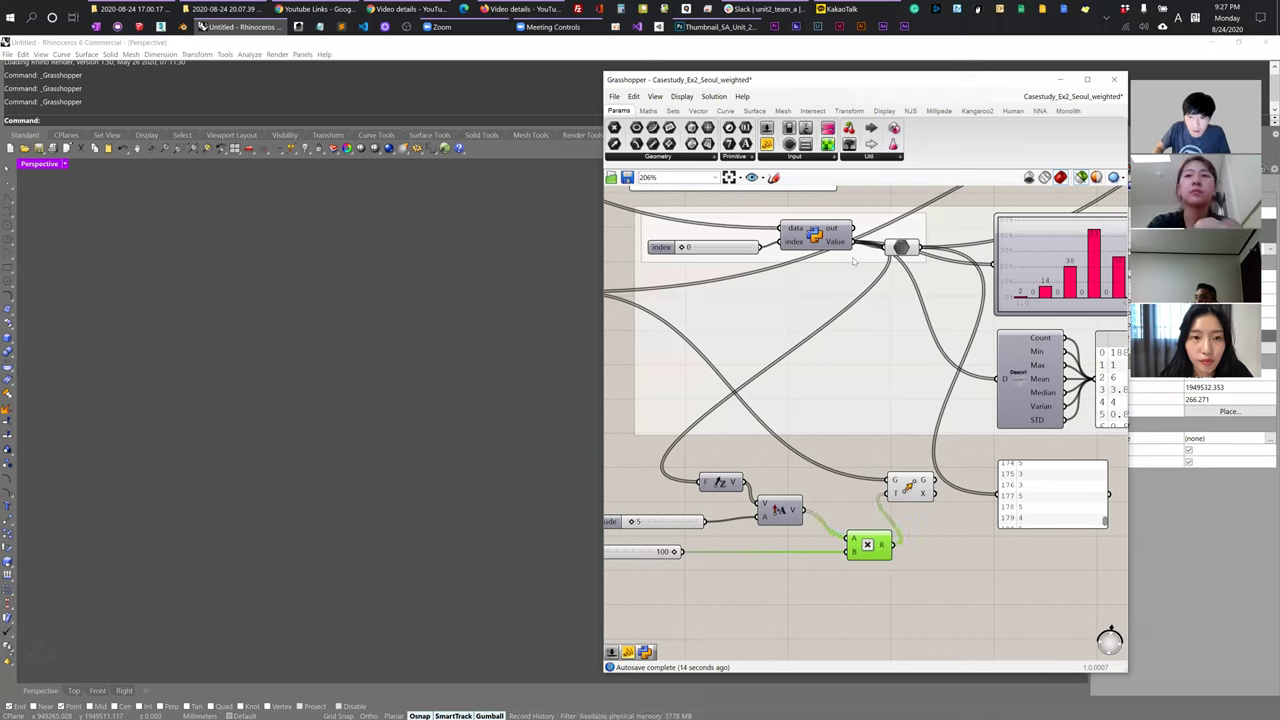
{"action": "left_click_drag", "start_coordinate": [856, 249], "coordinate": [854, 549]}
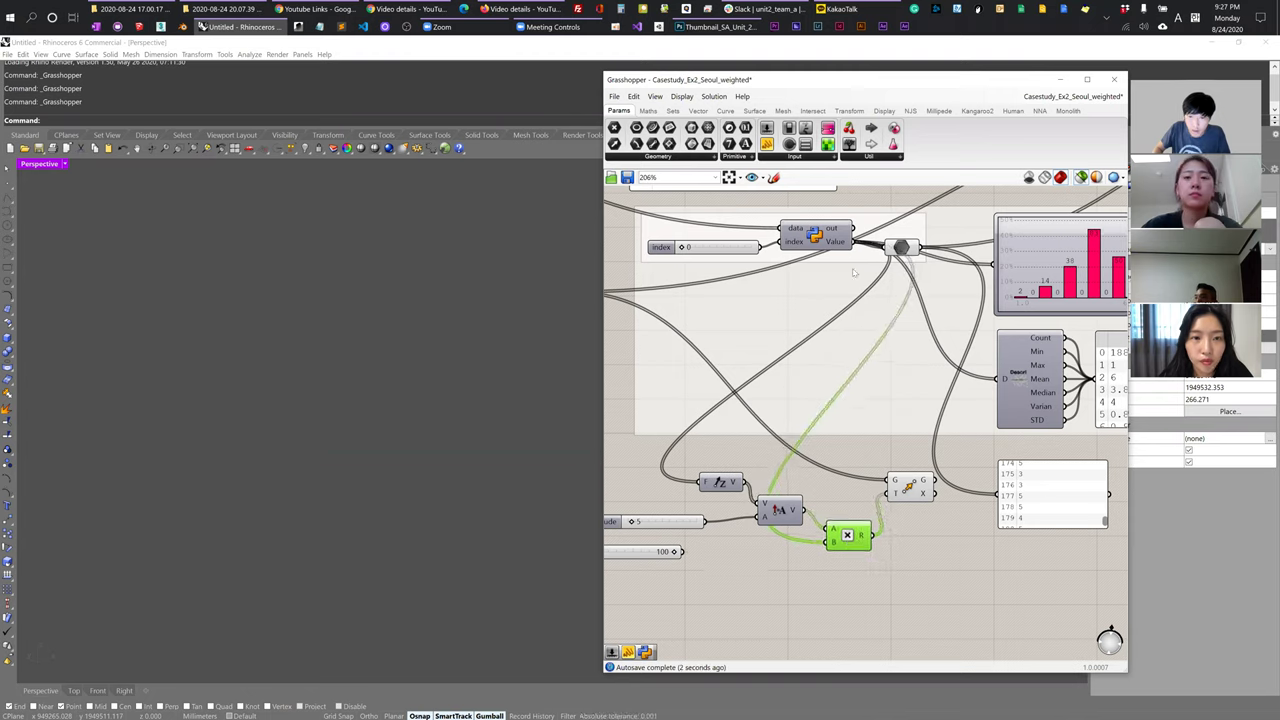
{"action": "left_click", "coordinate": [908, 489]}
{"action": "right_click_drag", "start_coordinate": [335, 481], "coordinate": [328, 449]}
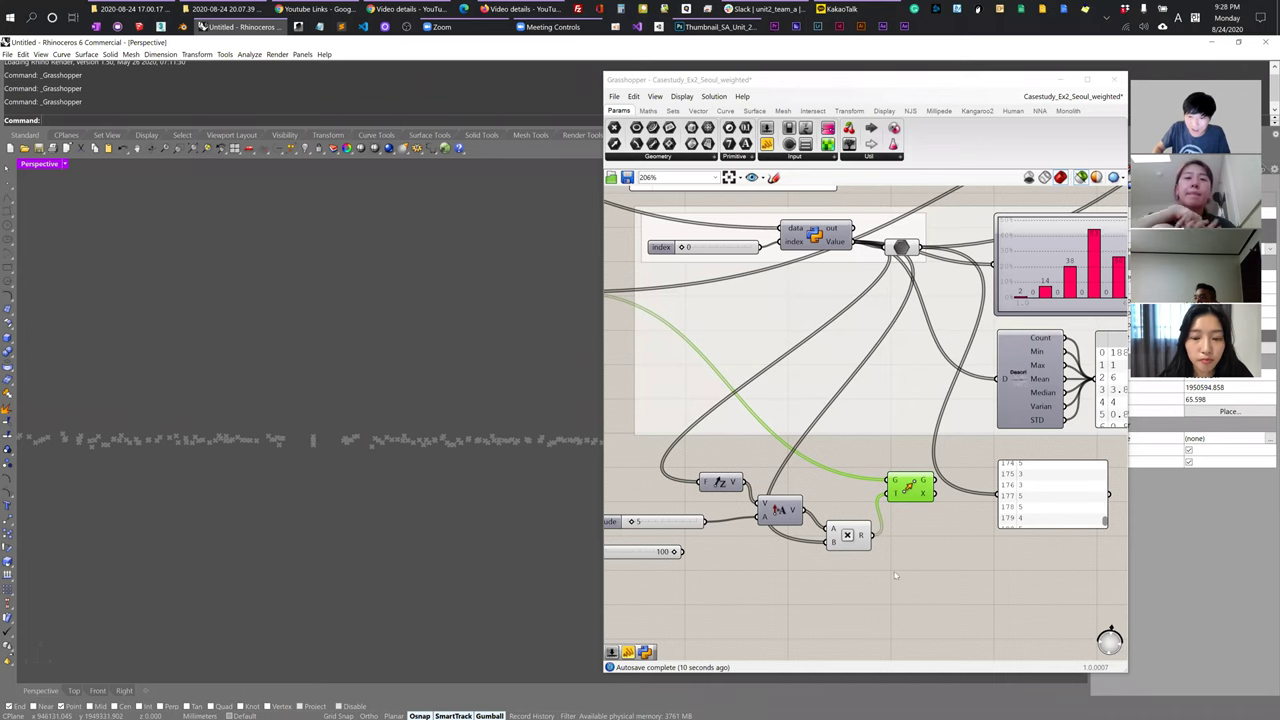
- Duplicate Multiplication twice, chain the copies with the column data into each B input, and feed the last result into Move's T for preview
{"action": "right_click_drag", "start_coordinate": [895, 575], "coordinate": [855, 535]}
{"action": "left_click_drag", "start_coordinate": [820, 504], "coordinate": [798, 517]}
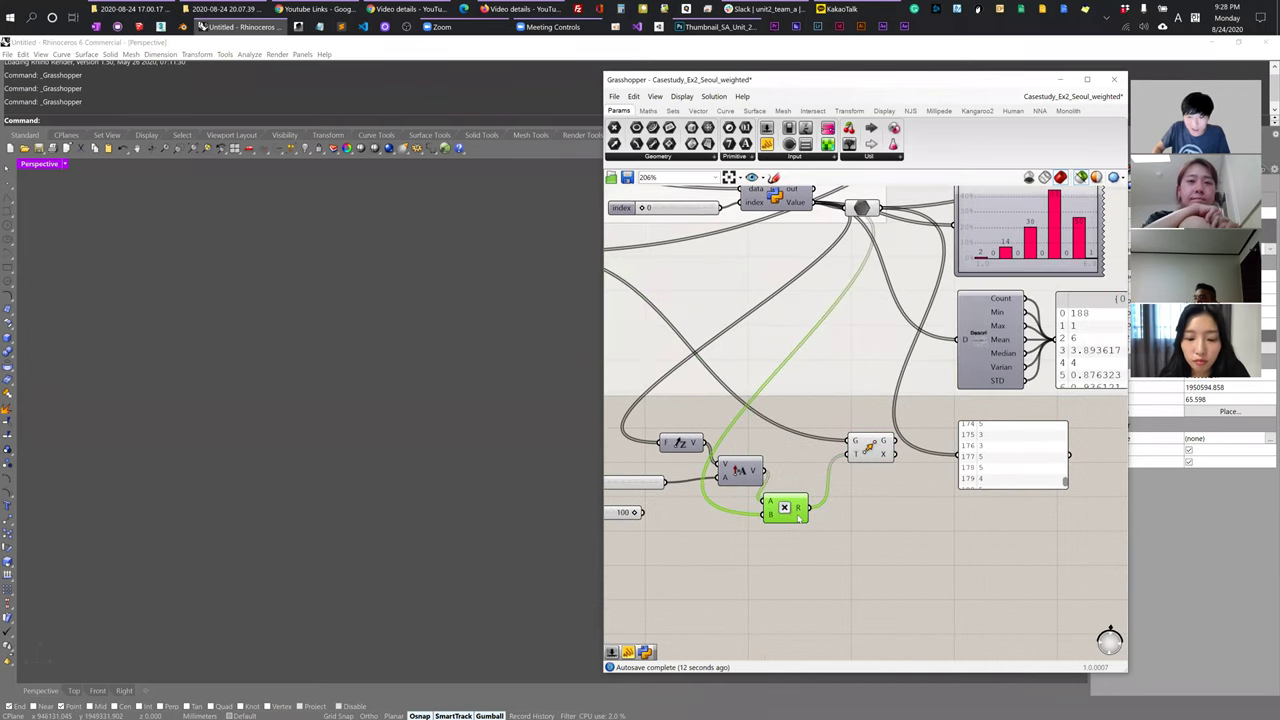
{"action": "key", "text": "ctrl+shift+v"}
{"action": "left_click_drag", "start_coordinate": [888, 543], "coordinate": [901, 455]}
{"action": "left_click_drag", "start_coordinate": [865, 545], "coordinate": [936, 459]}
{"action": "key", "text": "ctrl+c"}
{"action": "key", "text": "ctrl+v"}
{"action": "scroll", "coordinate": [460, 463], "scroll_direction": "down", "scroll_amount": 12}
{"action": "right_click_drag", "start_coordinate": [460, 463], "coordinate": [375, 505]}
{"action": "scroll", "coordinate": [345, 463], "scroll_direction": "up", "scroll_amount": 8}
{"action": "left_click", "coordinate": [949, 502]}
{"action": "scroll", "coordinate": [949, 502], "scroll_direction": "down", "scroll_amount": 3}
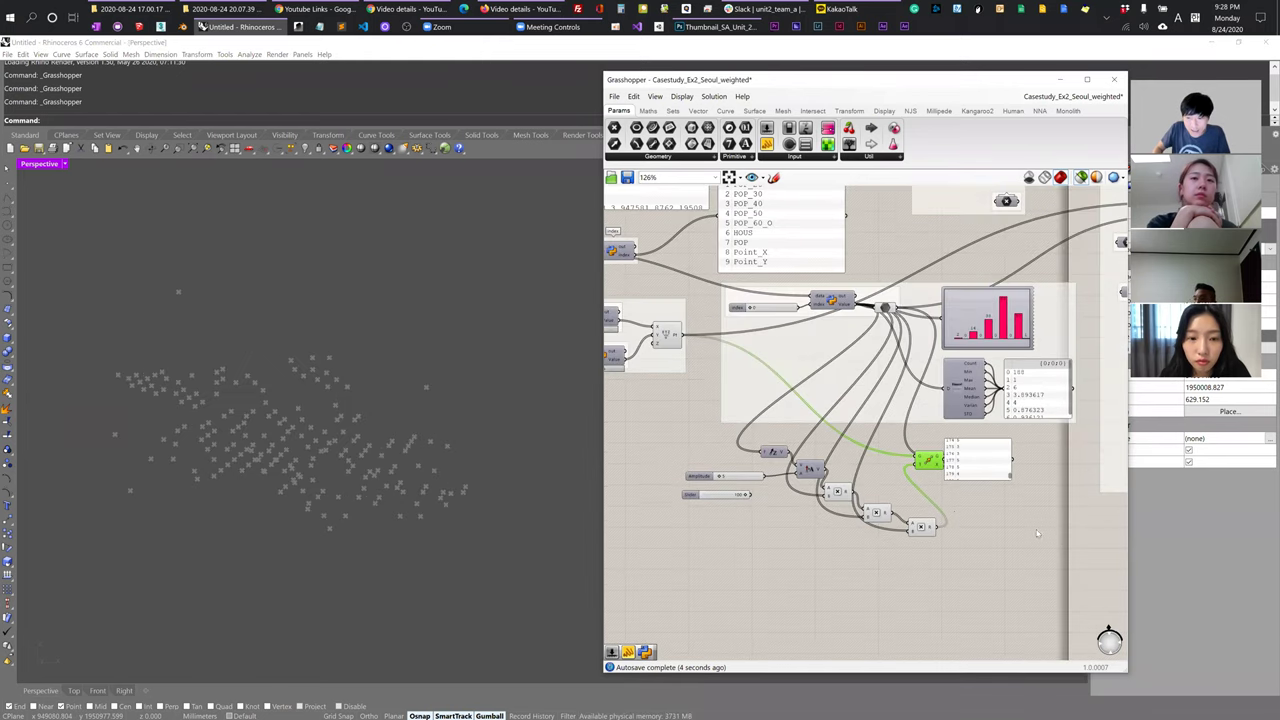
- Move the values Panel from beside Move up onto the statistics Panel to free space after Move
{"action": "right_click_drag", "start_coordinate": [1037, 533], "coordinate": [1078, 516]}
{"action": "left_click_drag", "start_coordinate": [1072, 490], "coordinate": [1117, 442]}
{"action": "left_click", "coordinate": [1060, 518]}
{"action": "right_click_drag", "start_coordinate": [1022, 518], "coordinate": [973, 513]}
{"action": "left_click", "coordinate": [866, 334]}
{"action": "left_click", "coordinate": [846, 503]}
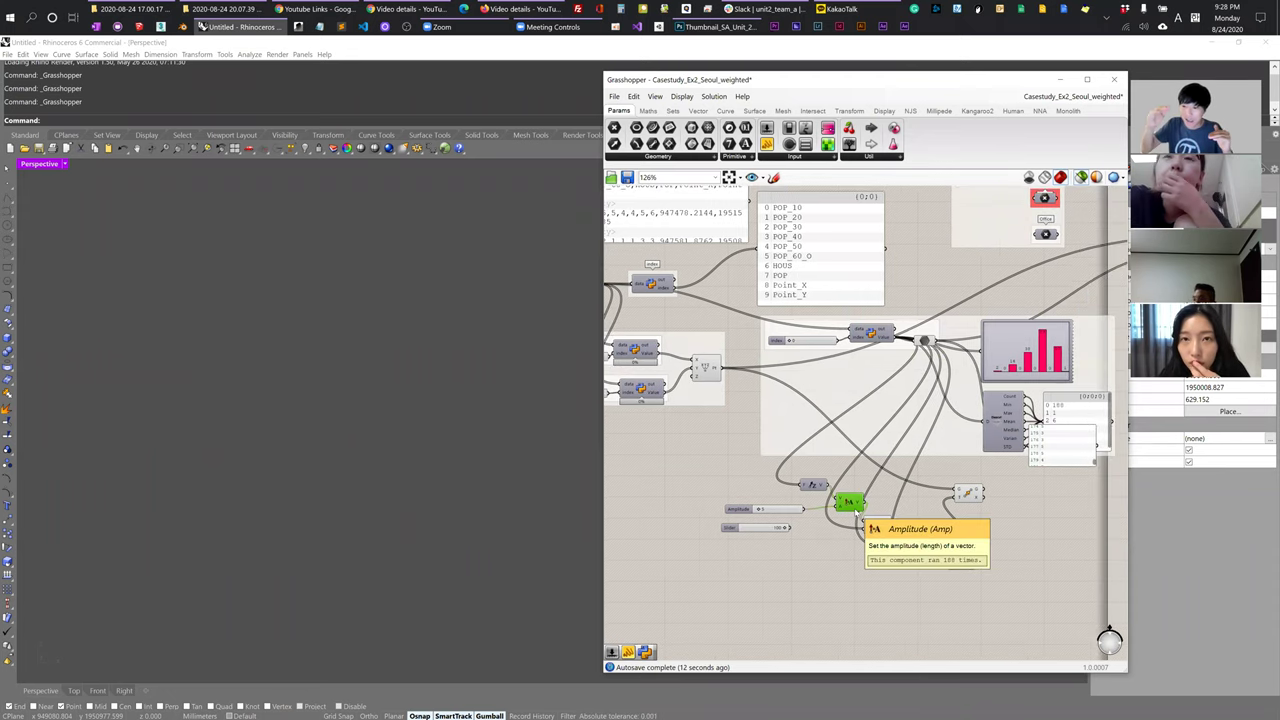
{"action": "scroll", "coordinate": [1047, 437], "scroll_direction": "up", "scroll_amount": 3}
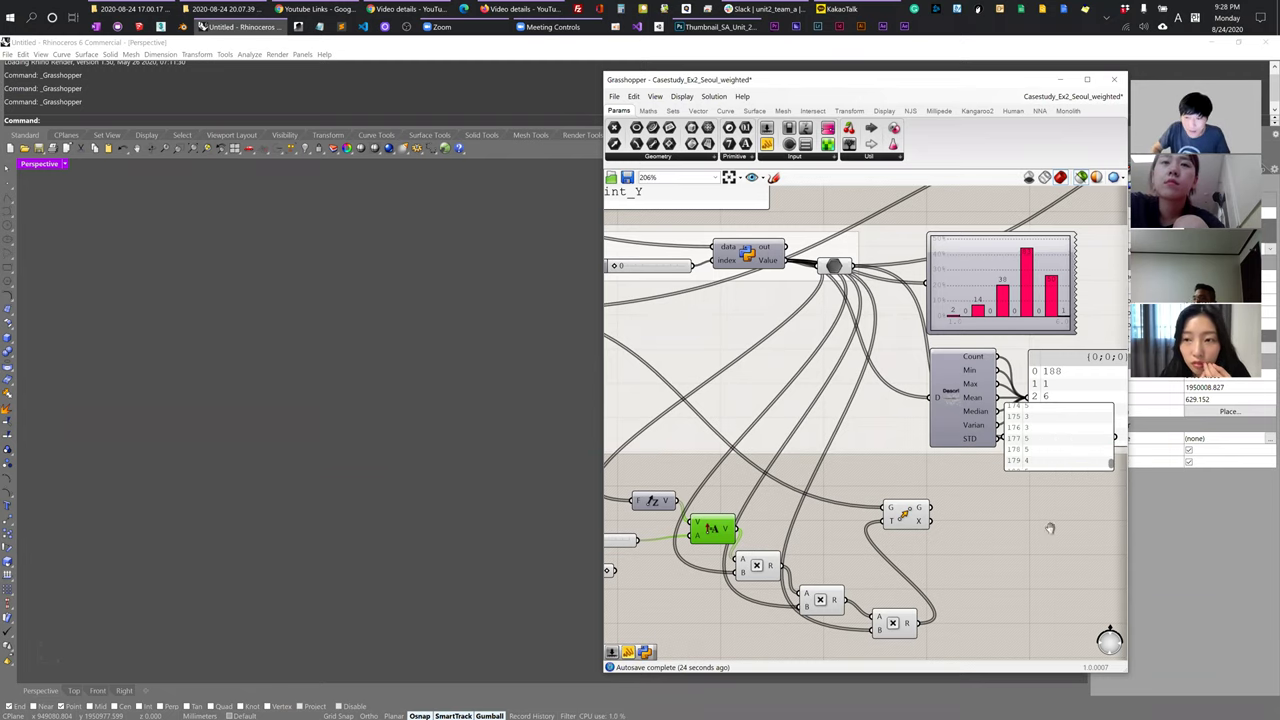
{"action": "right_click_drag", "start_coordinate": [1037, 528], "coordinate": [1049, 526]}
{"action": "double_click", "coordinate": [1047, 525]}
{"action": "double_click", "coordinate": [1041, 527]}
{"action": "type", "text": "line"}
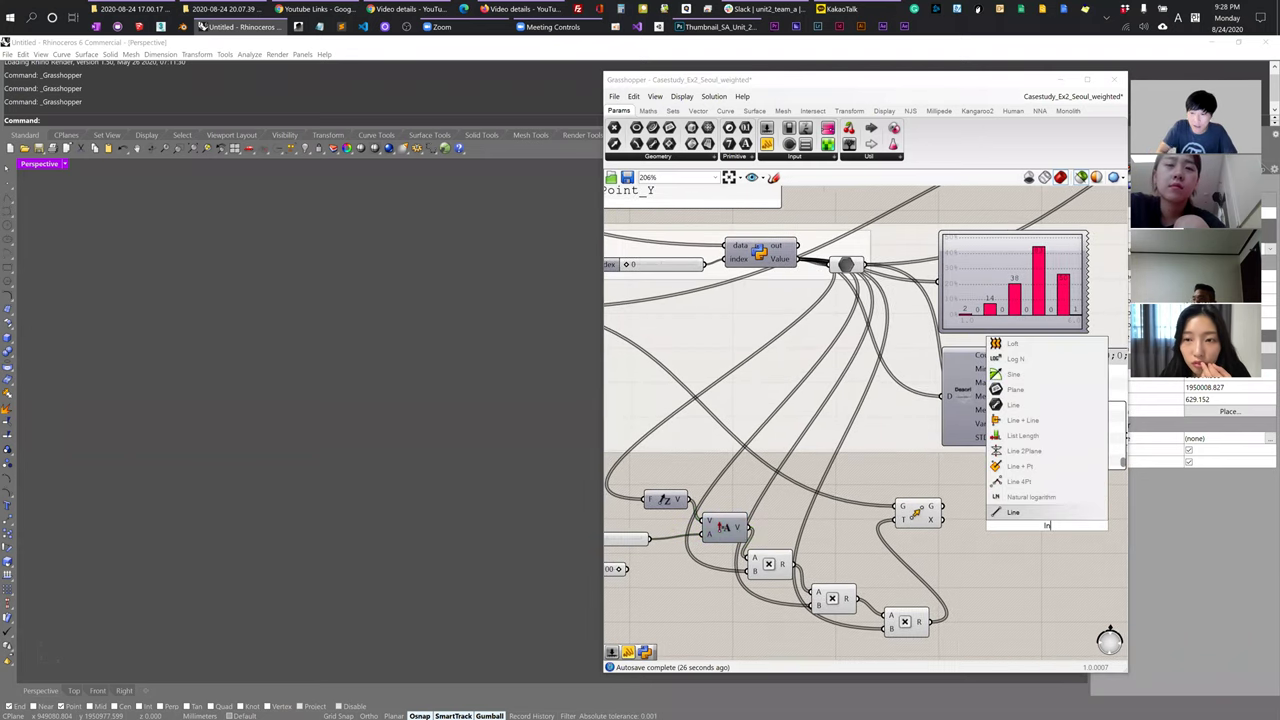
{"action": "left_click", "coordinate": [1041, 513]}
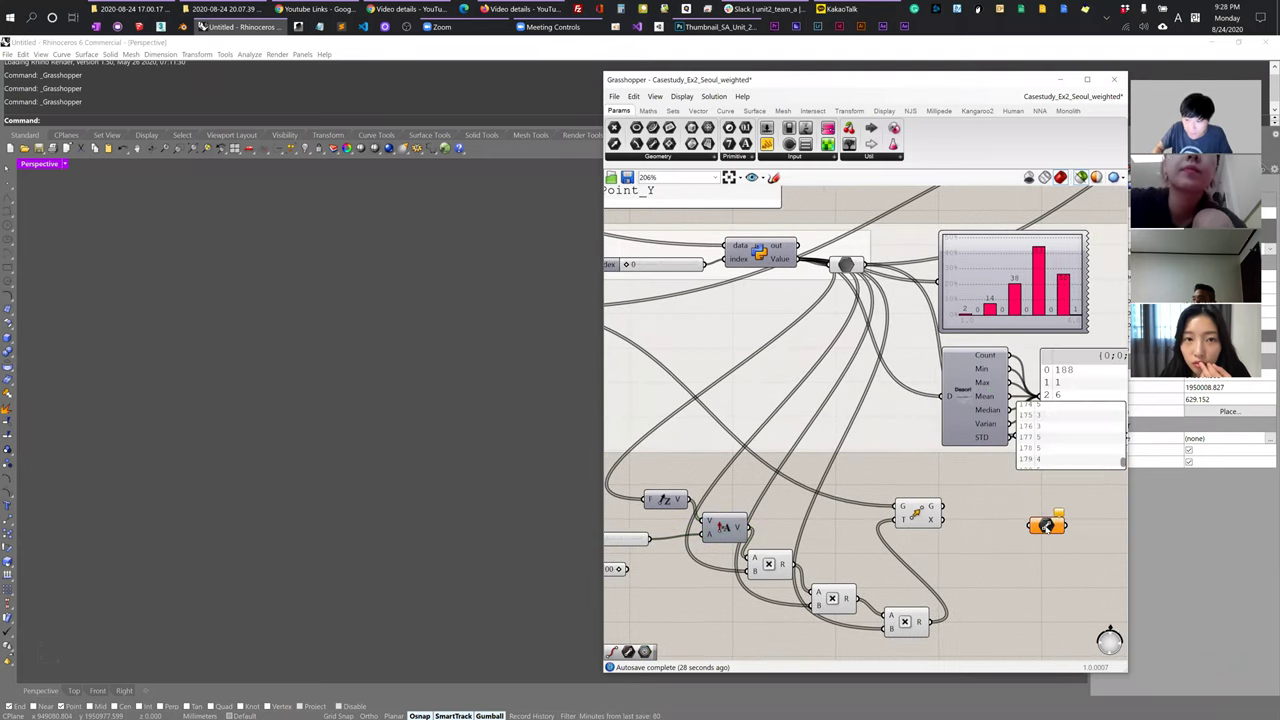
{"action": "key", "text": "Delete"}
- Add a Line component, connect the original points to A and Move's G output to B, and preview the vertical lines
{"action": "double_click", "coordinate": [1041, 527]}
{"action": "type", "text": "line"}
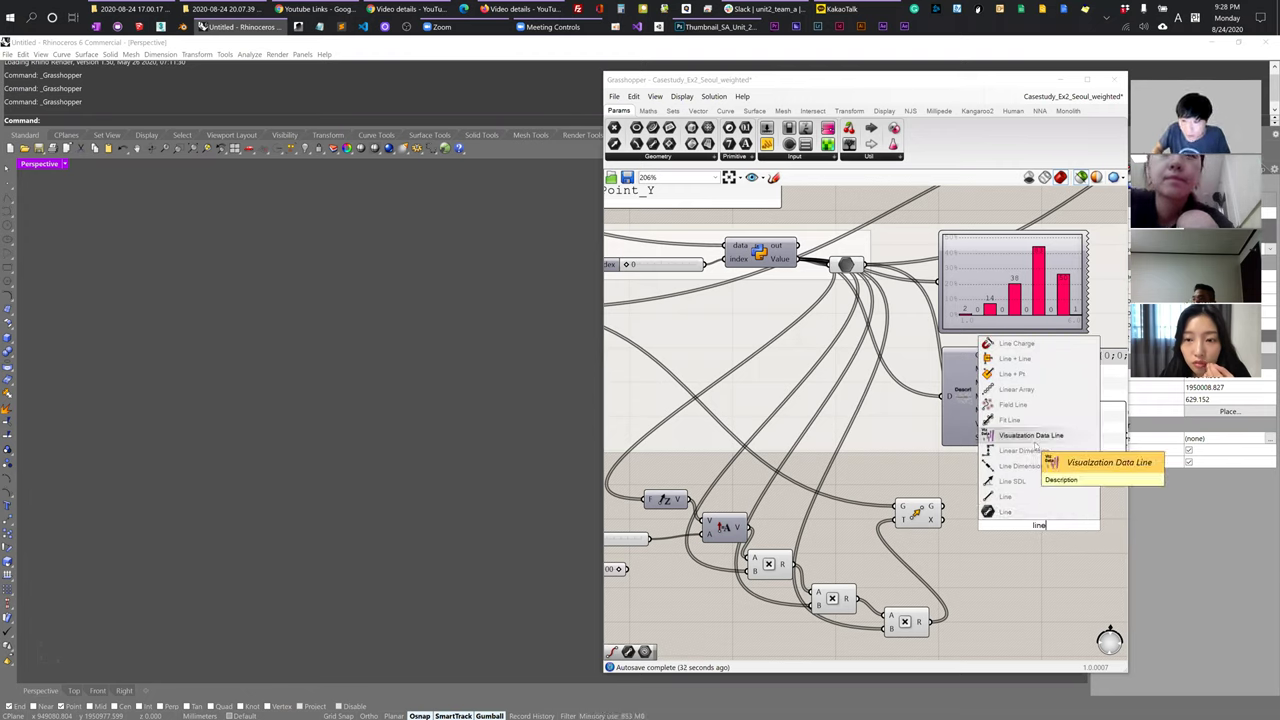
{"action": "left_click", "coordinate": [1030, 511]}
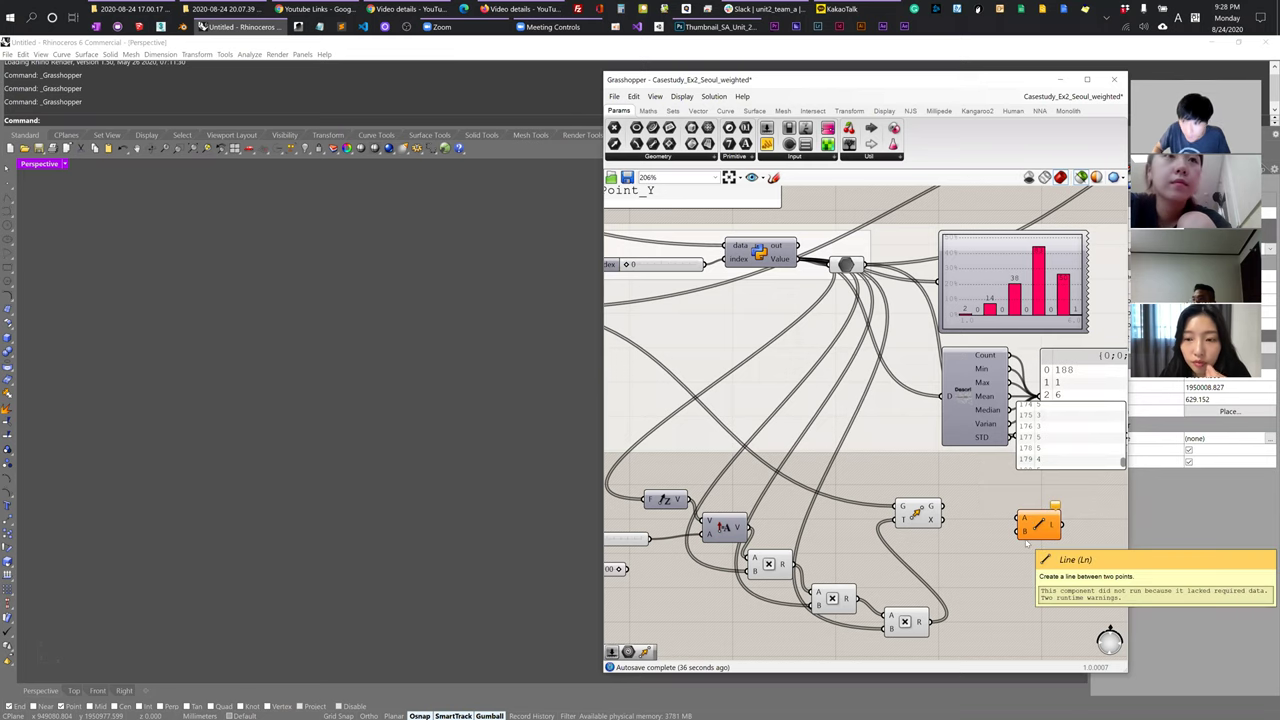
{"action": "scroll", "coordinate": [1022, 535], "scroll_direction": "down", "scroll_amount": 3}
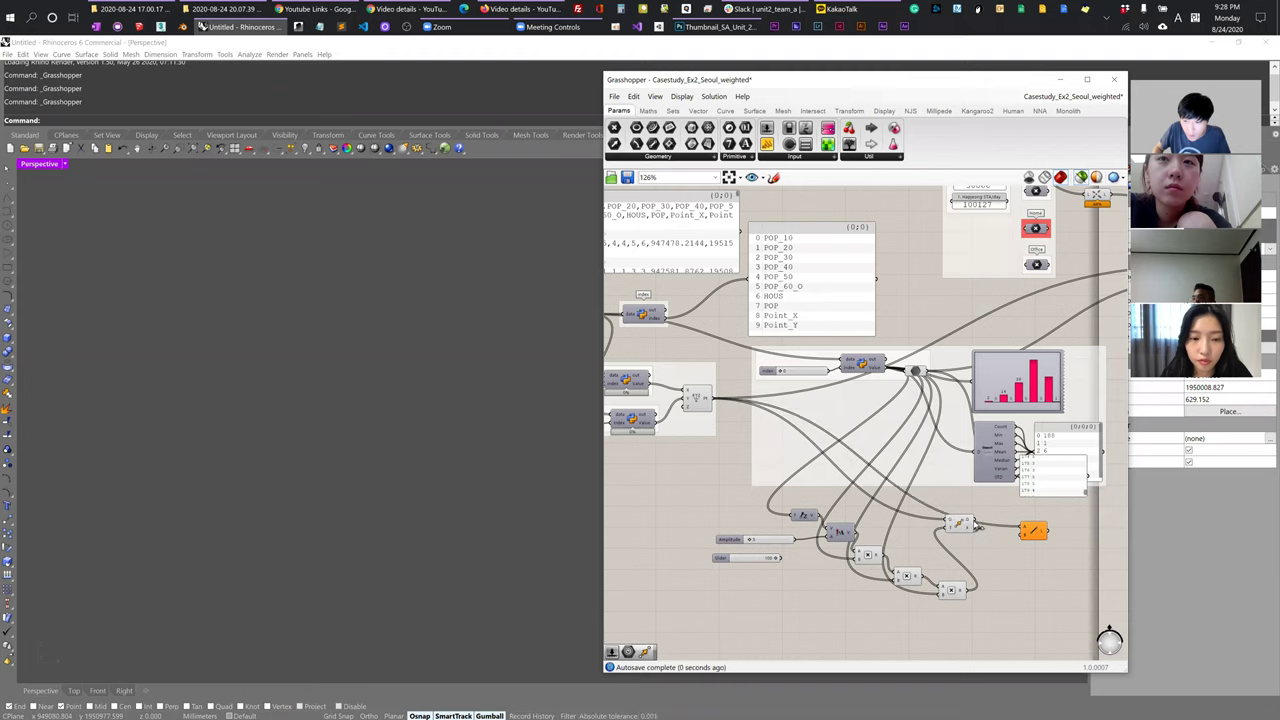
{"action": "left_click_drag", "start_coordinate": [1033, 541], "coordinate": [1024, 515]}
{"action": "right_click_drag", "start_coordinate": [281, 516], "coordinate": [395, 530]}
- Preview the vertical lines together with the network curves that feed the Betweenness group's Lines input in Perspective
{"action": "right_click_drag", "start_coordinate": [945, 449], "coordinate": [651, 457]}
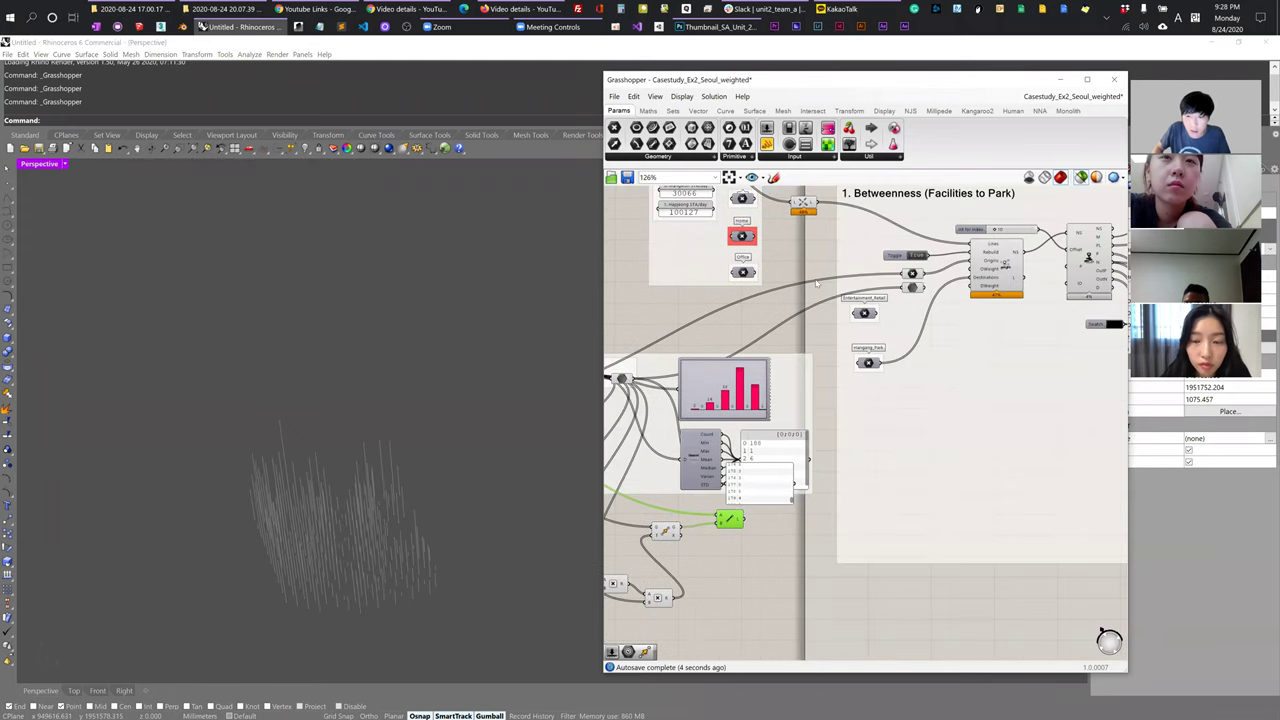
{"action": "right_click_drag", "start_coordinate": [807, 205], "coordinate": [817, 284]}
{"action": "left_click", "coordinate": [815, 283], "text": "shift"}
{"action": "right_click_drag", "start_coordinate": [399, 489], "coordinate": [386, 447], "text": "shift"}
{"action": "scroll", "coordinate": [389, 434], "scroll_direction": "up", "scroll_amount": 6}
{"action": "right_click_drag", "start_coordinate": [842, 467], "coordinate": [874, 467]}
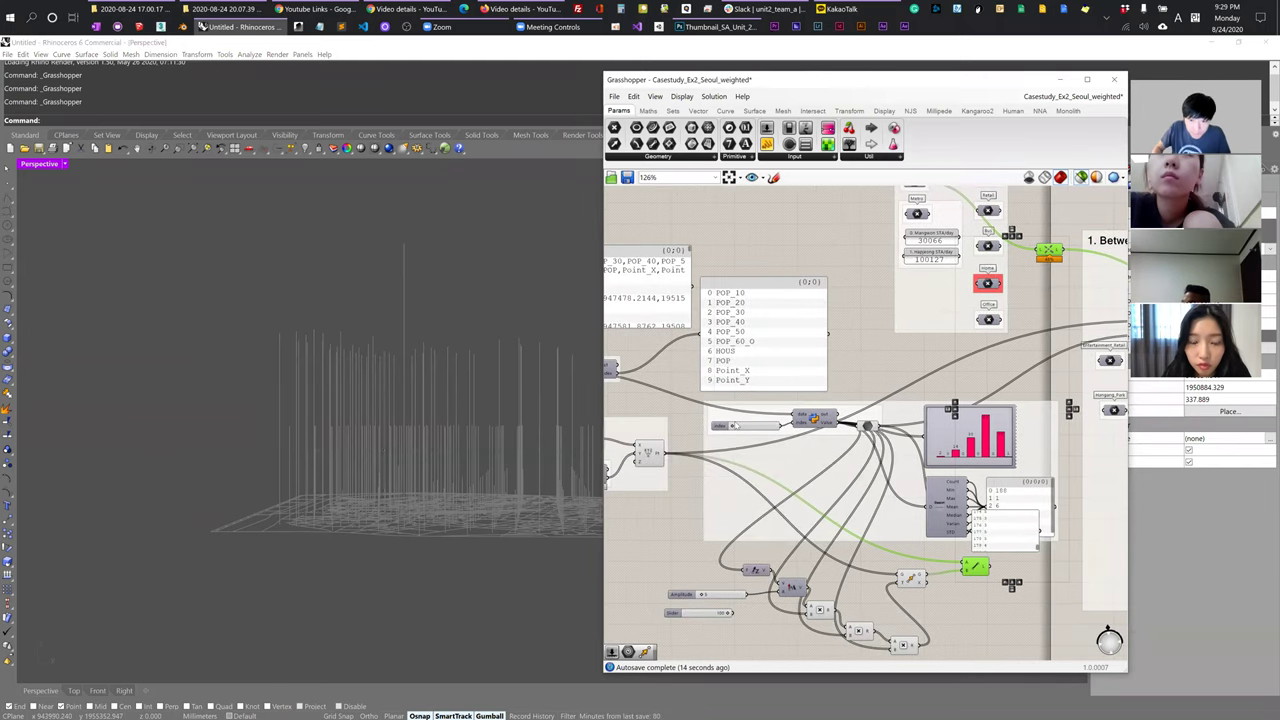
- Set the column query's index slider to 5 for POP_60_O and preview the Line component's output
{"action": "left_click_drag", "start_coordinate": [735, 427], "coordinate": [748, 433]}
{"action": "right_click_drag", "start_coordinate": [373, 514], "coordinate": [333, 472]}
{"action": "right_click_drag", "start_coordinate": [1077, 544], "coordinate": [1051, 409]}
{"action": "left_click_drag", "start_coordinate": [985, 552], "coordinate": [634, 426]}
{"action": "left_click_drag", "start_coordinate": [731, 437], "coordinate": [672, 453]}
{"action": "left_click", "coordinate": [855, 538]}
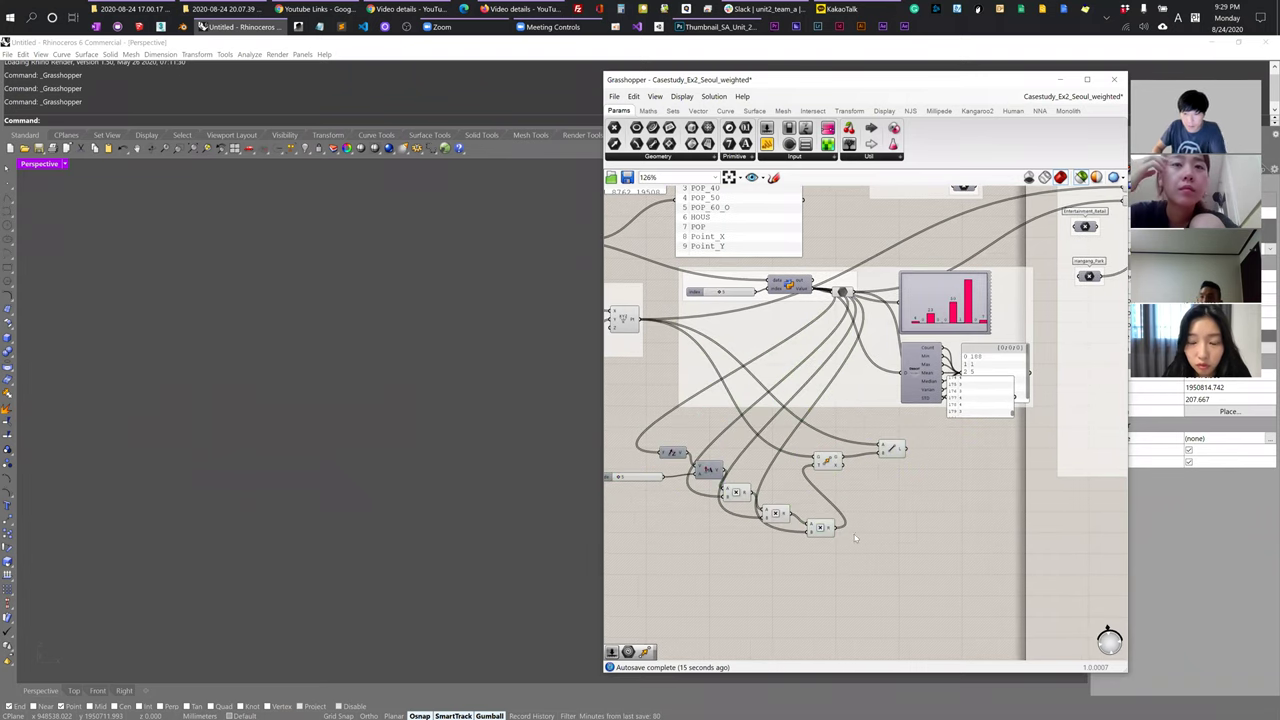
{"action": "left_click", "coordinate": [890, 455]}
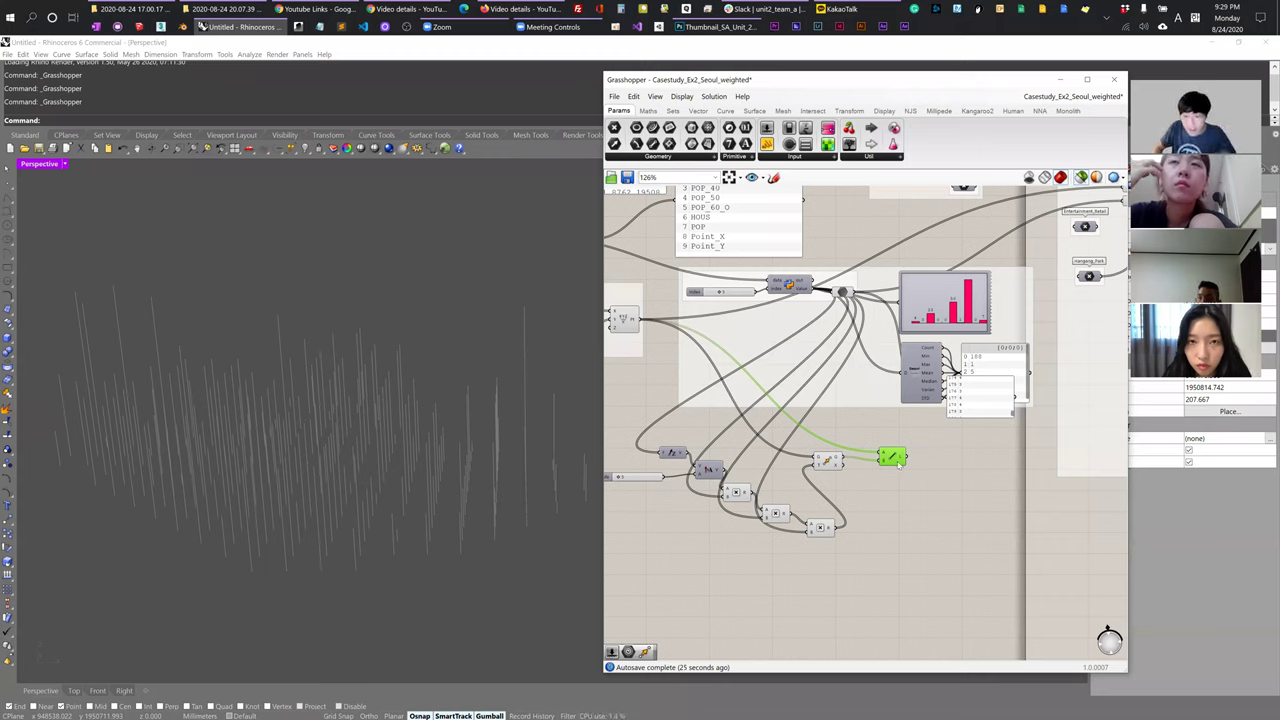
- Add a curve Length component after Line and connect Line's L output to its C input
{"action": "double_click", "coordinate": [943, 486]}
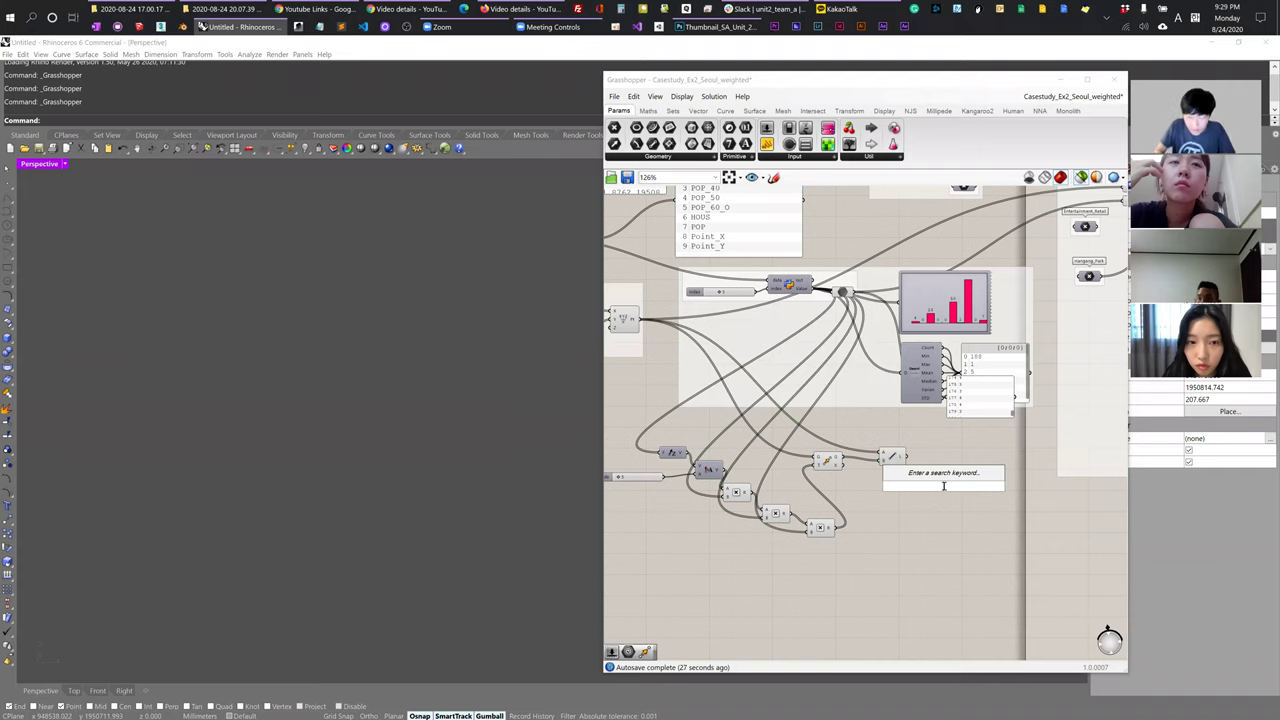
{"action": "type", "text": "len"}
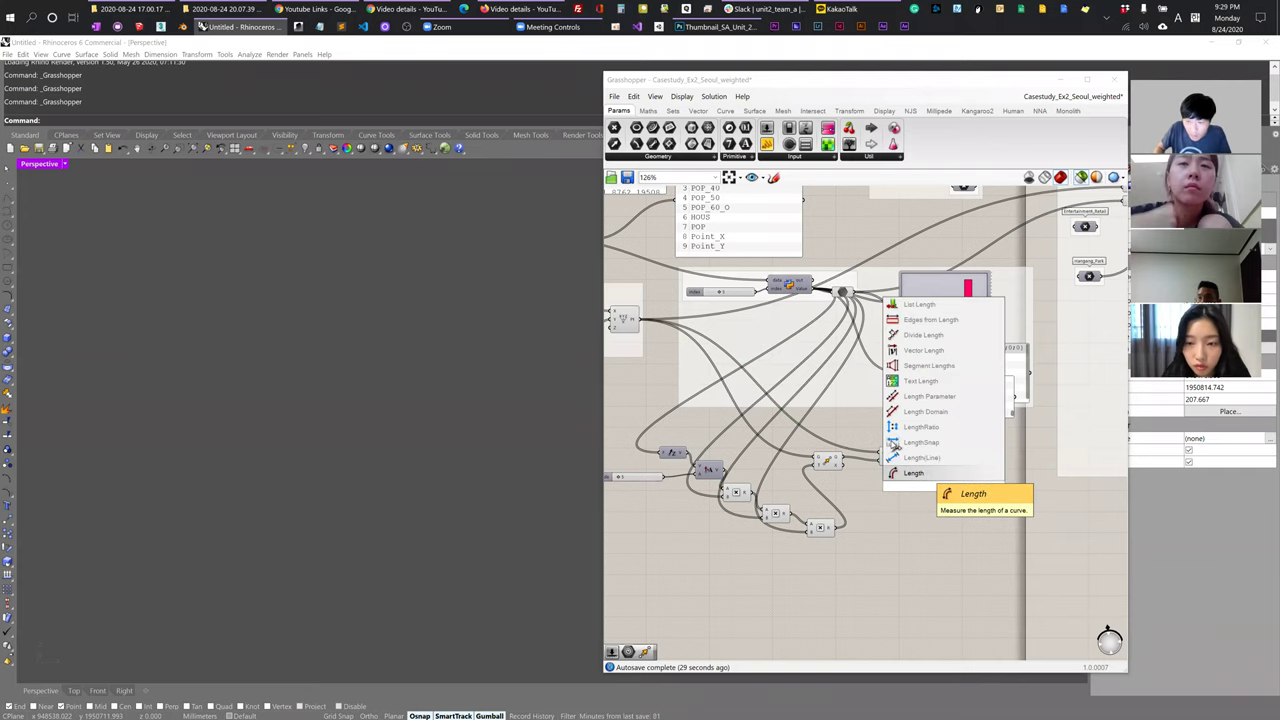
{"action": "left_click", "coordinate": [927, 475]}
{"action": "scroll", "coordinate": [927, 475], "scroll_direction": "up", "scroll_amount": 3}
{"action": "left_click_drag", "start_coordinate": [962, 500], "coordinate": [956, 450]}
{"action": "key", "text": "alt+Tab"}
{"action": "key", "text": "alt+Tab"}
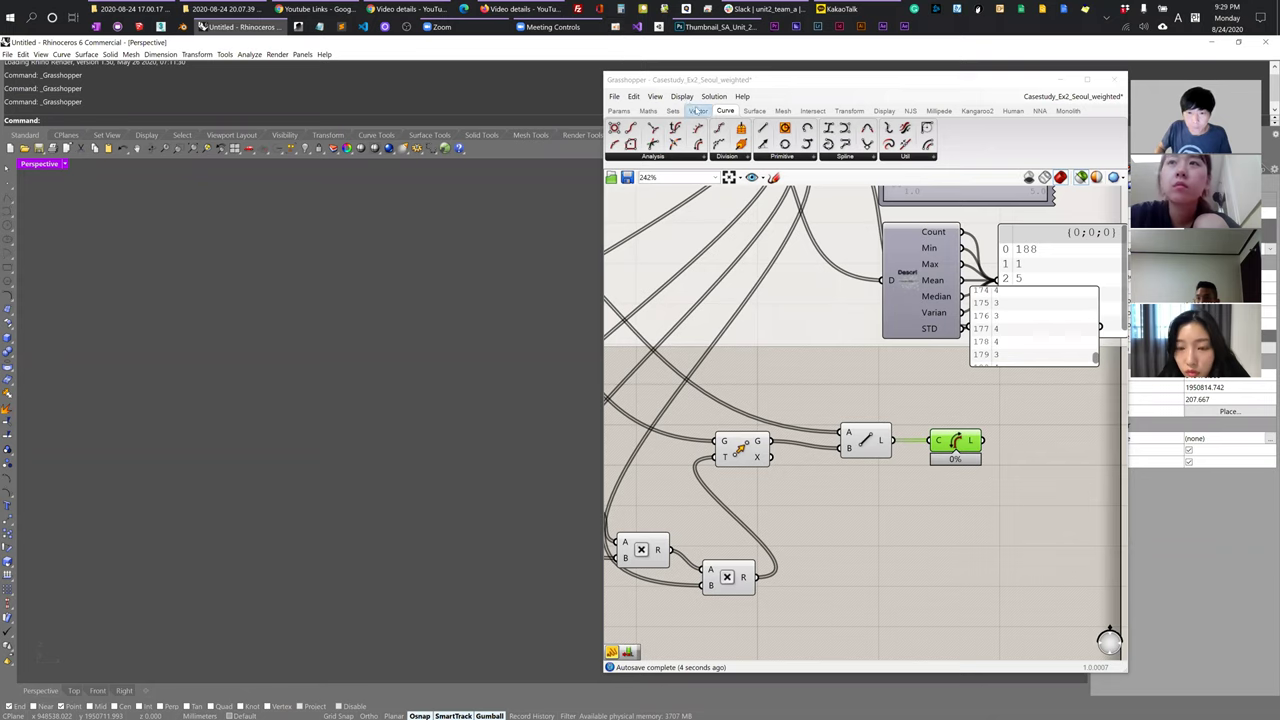
- Browse the Surface, Curve and Vector component categories to locate the Length component
{"action": "mouse_move", "coordinate": [727, 113]}
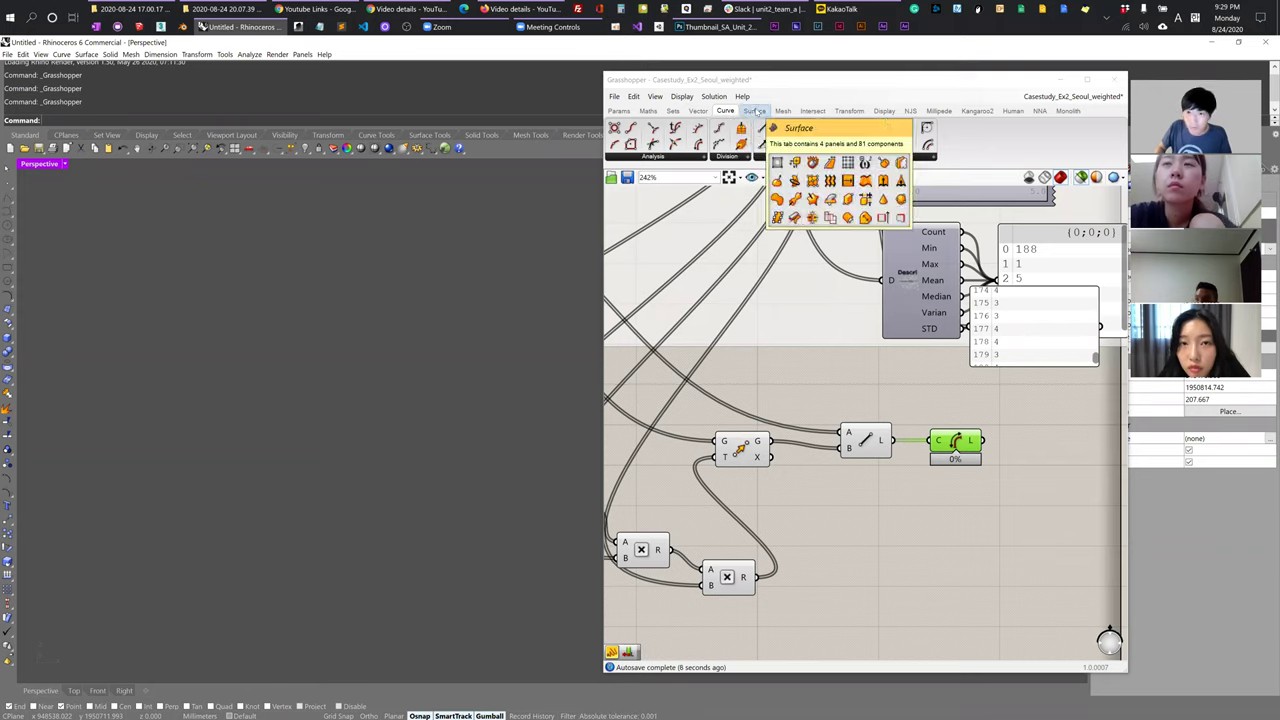
{"action": "left_click", "coordinate": [755, 111]}
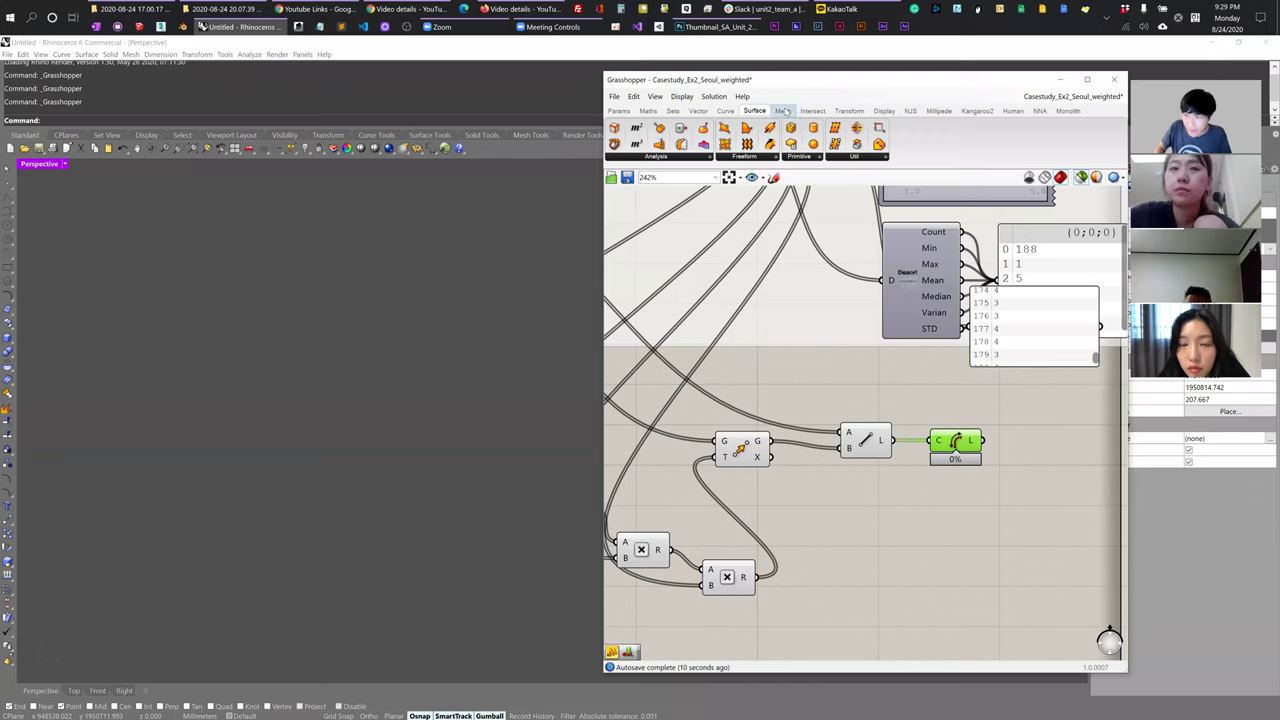
{"action": "left_click", "coordinate": [782, 111]}
{"action": "left_click", "coordinate": [753, 112]}
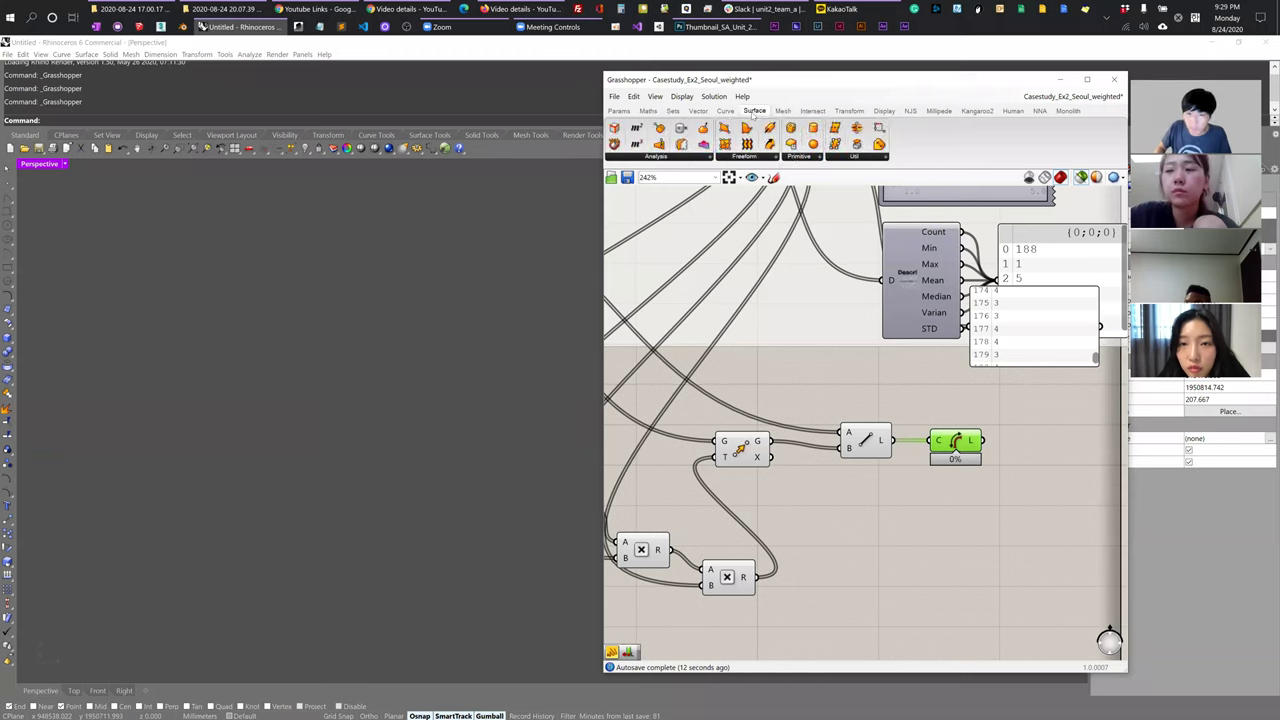
{"action": "left_click", "coordinate": [800, 157]}
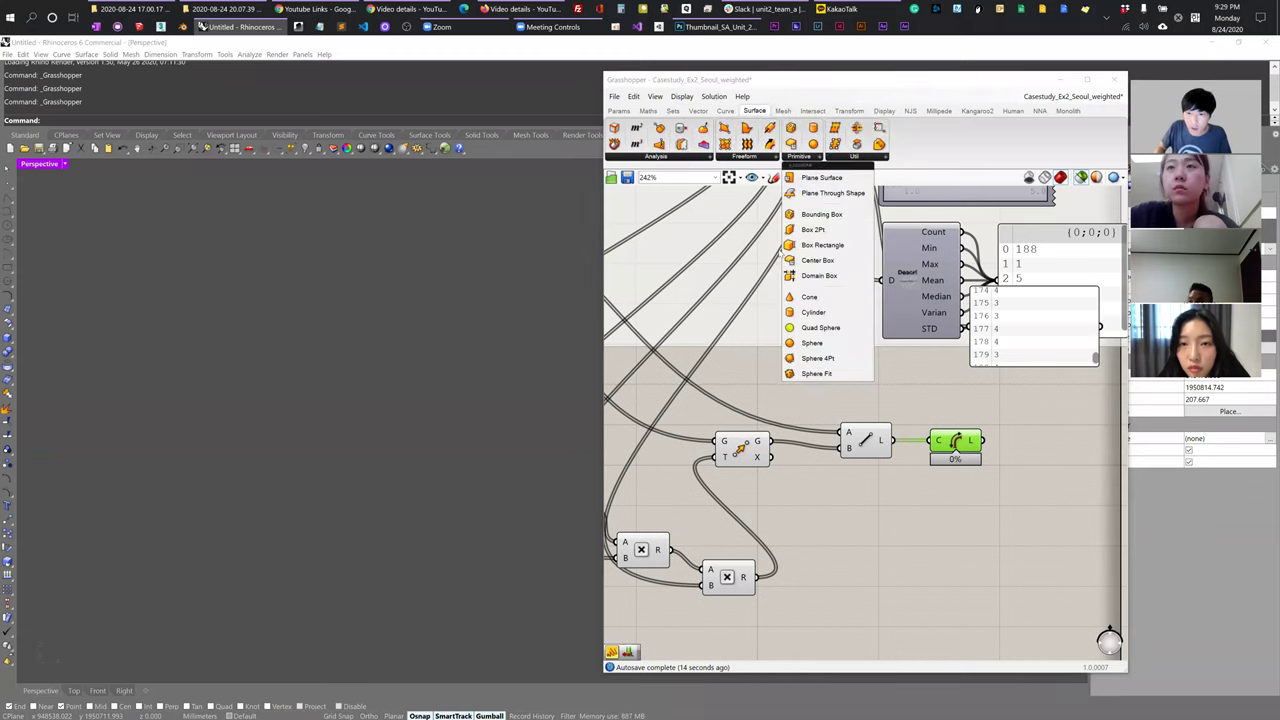
{"action": "left_click", "coordinate": [853, 157]}
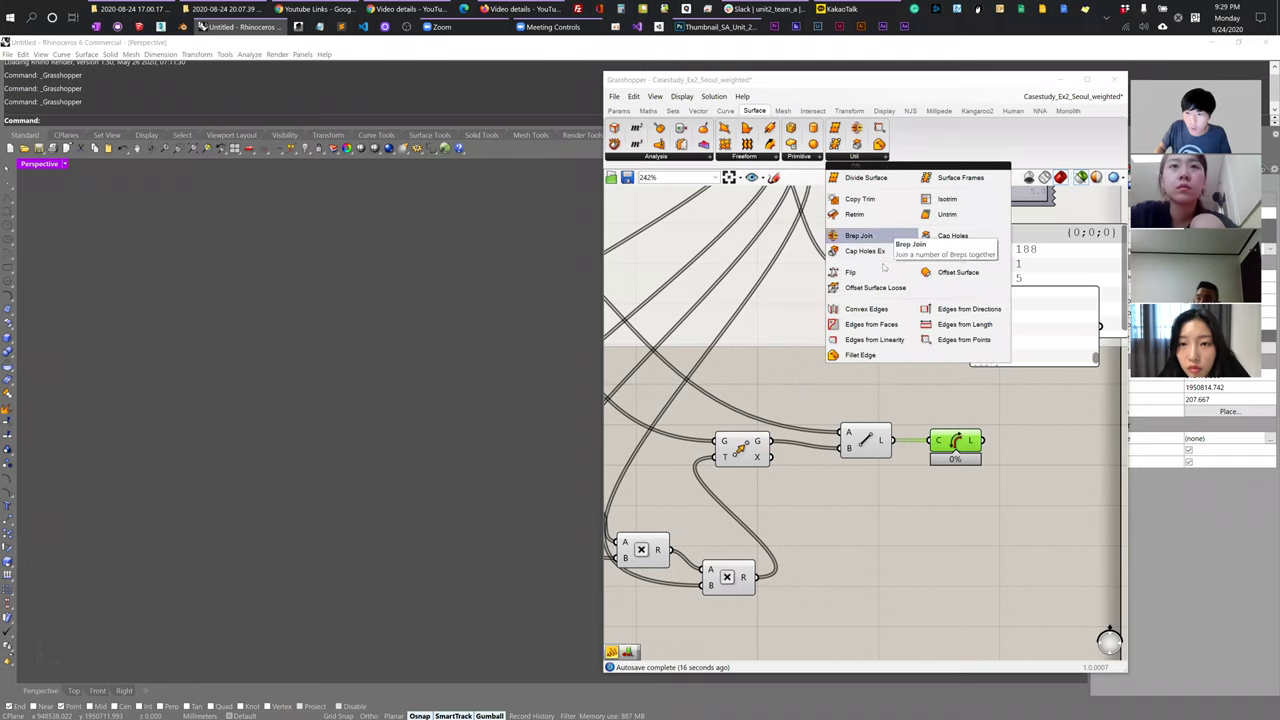
{"action": "left_click", "coordinate": [655, 157]}
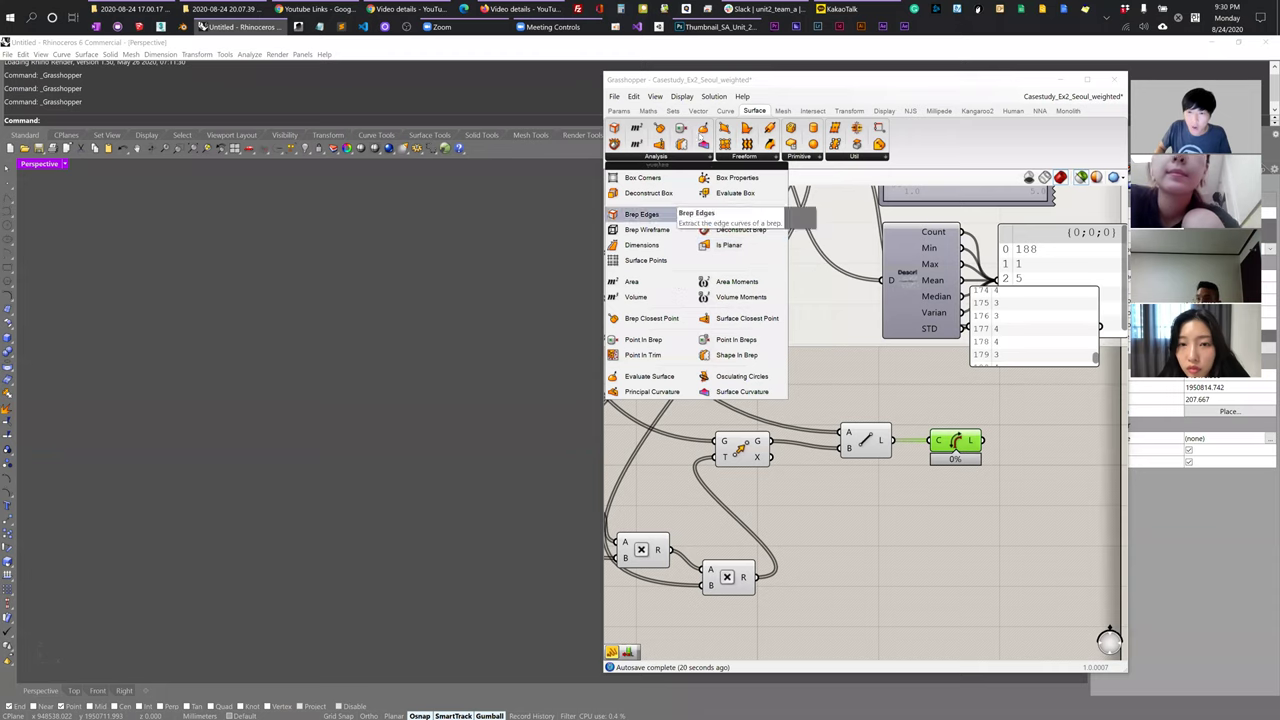
{"action": "left_click", "coordinate": [730, 111]}
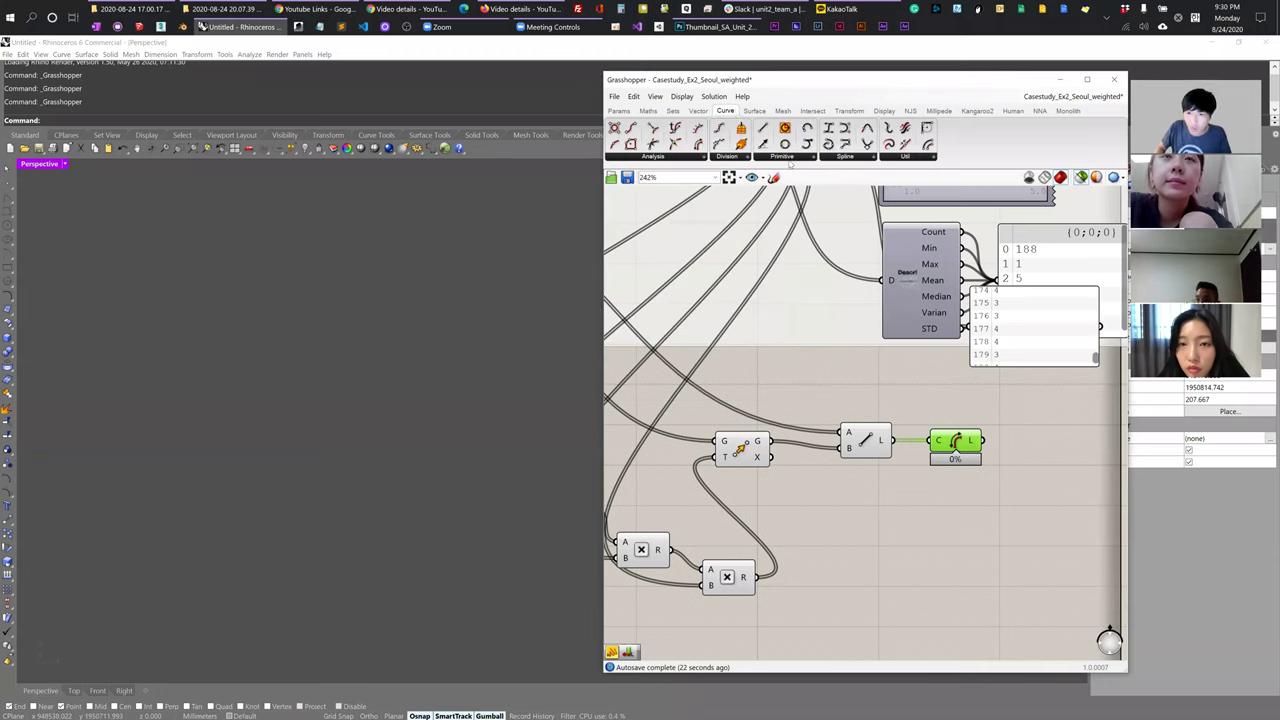
{"action": "left_click", "coordinate": [790, 158]}
{"action": "left_click", "coordinate": [905, 157]}
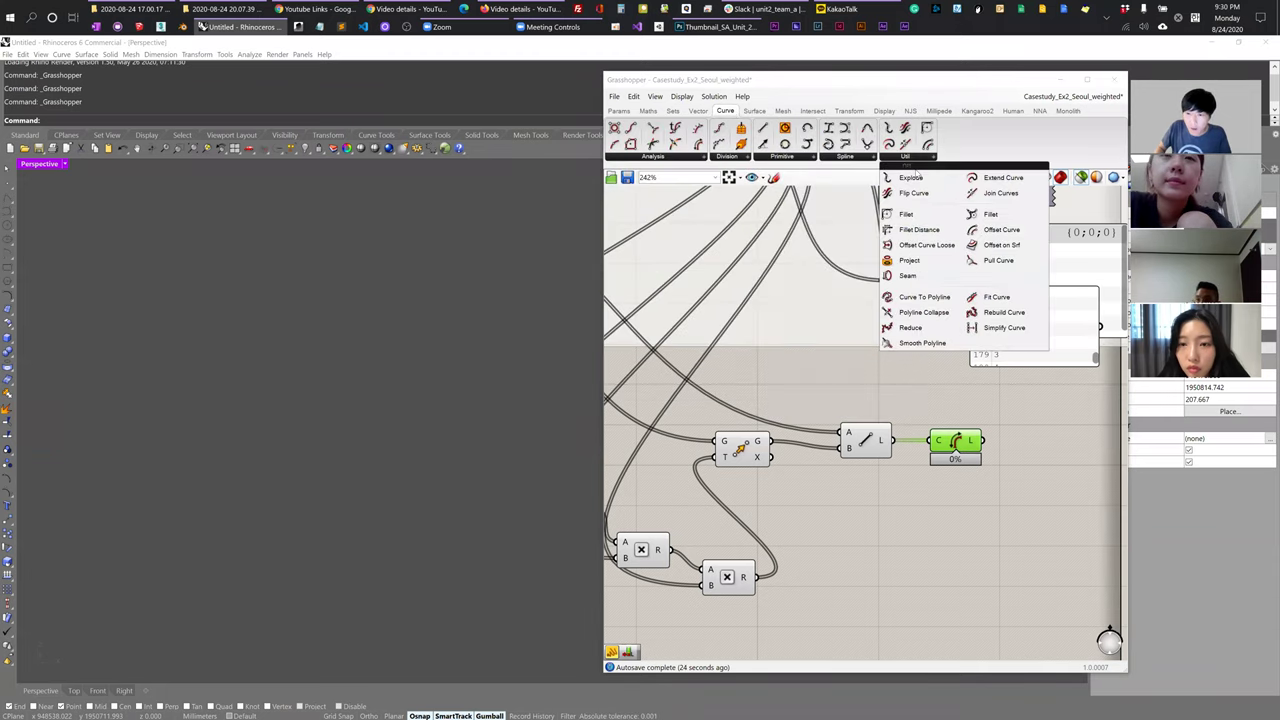
{"action": "left_click", "coordinate": [688, 160]}
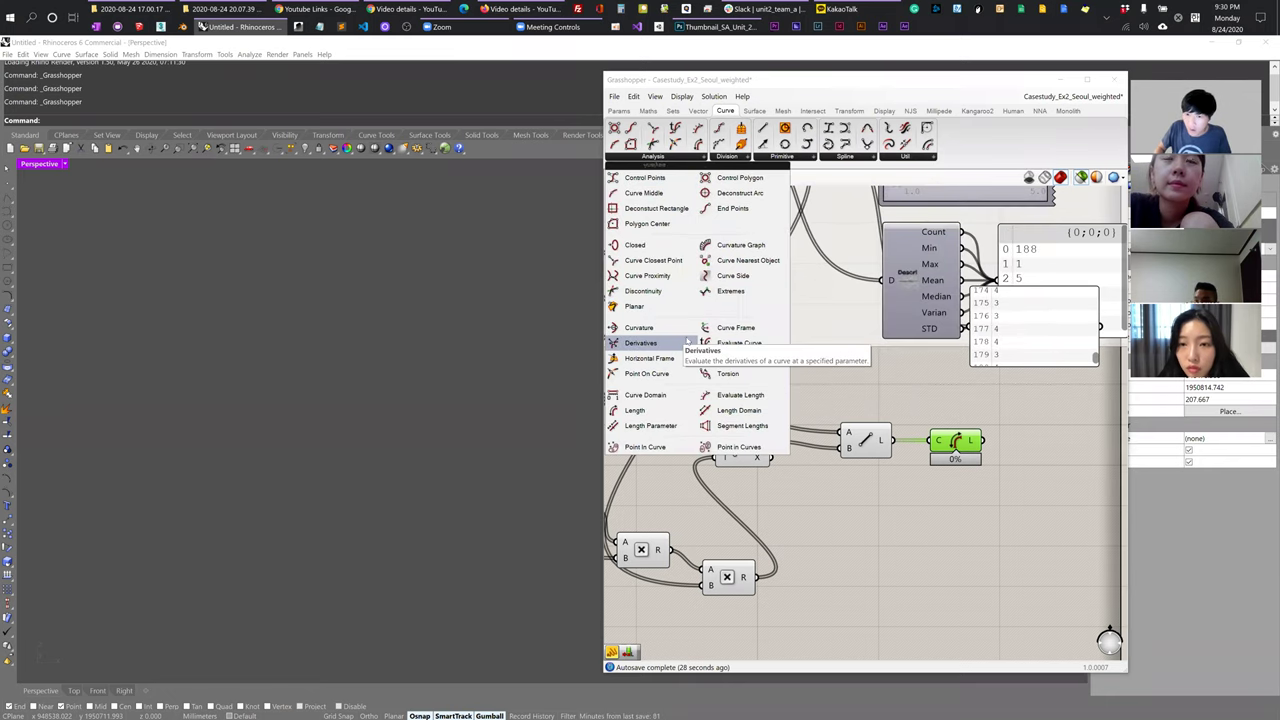
{"action": "left_click", "coordinate": [703, 111]}
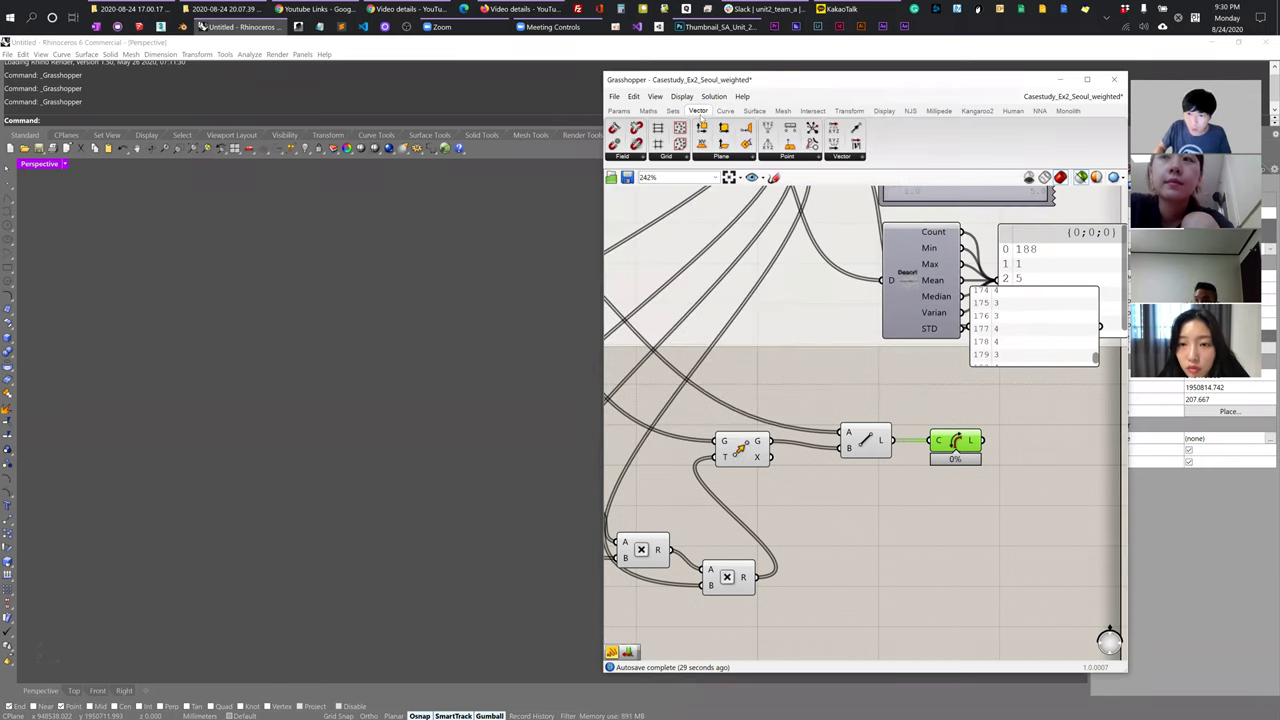
{"action": "left_click", "coordinate": [790, 158]}
{"action": "left_click", "coordinate": [841, 157]}
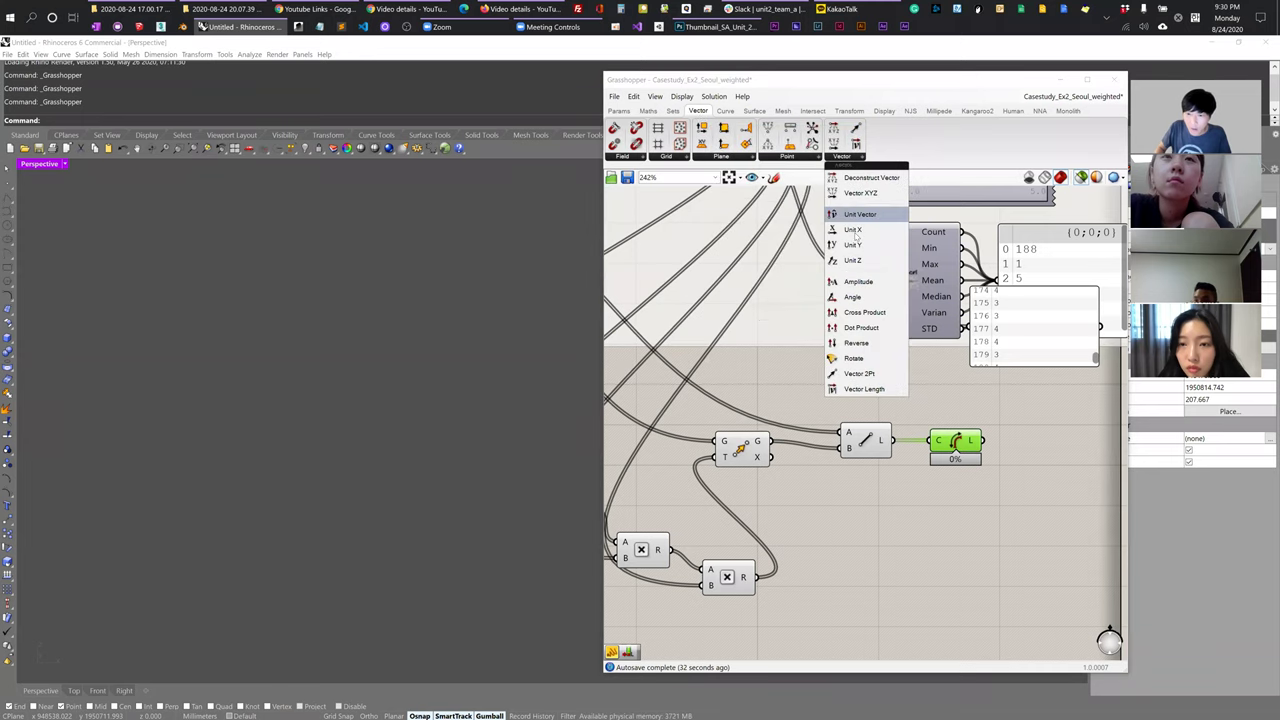
{"action": "left_click", "coordinate": [664, 158]}
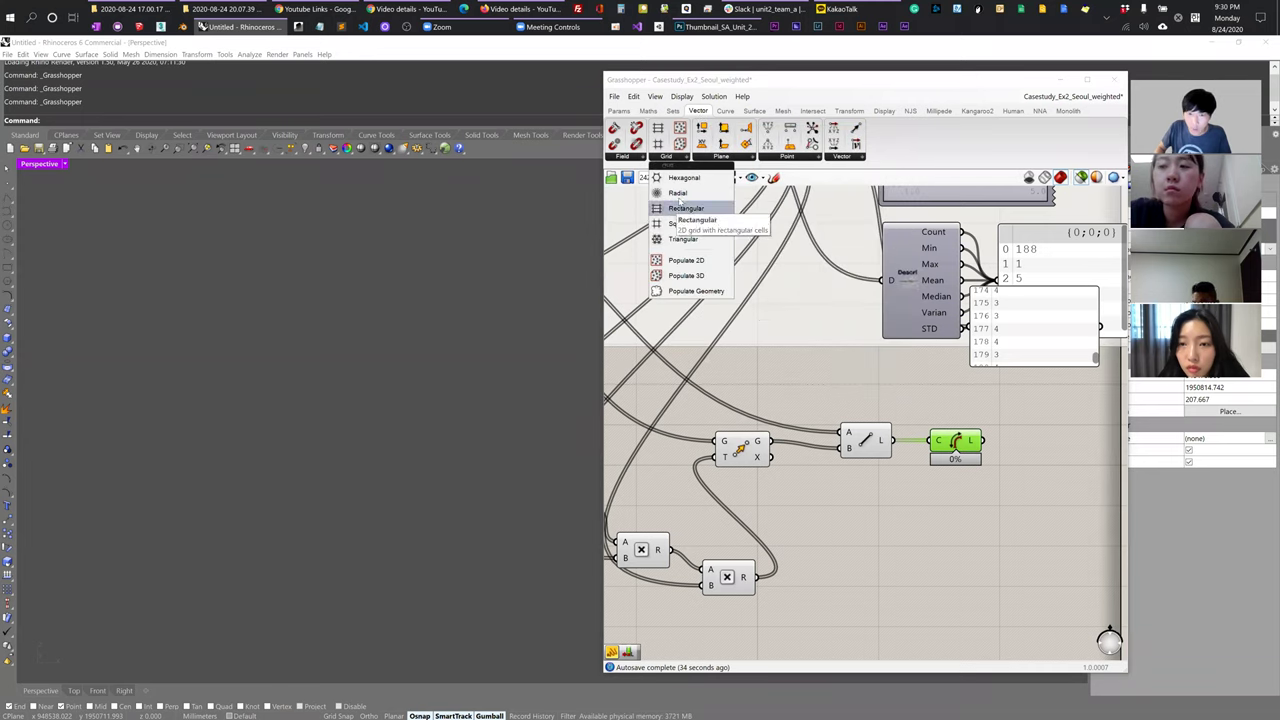
{"action": "left_click", "coordinate": [726, 112]}
{"action": "left_click", "coordinate": [682, 158]}
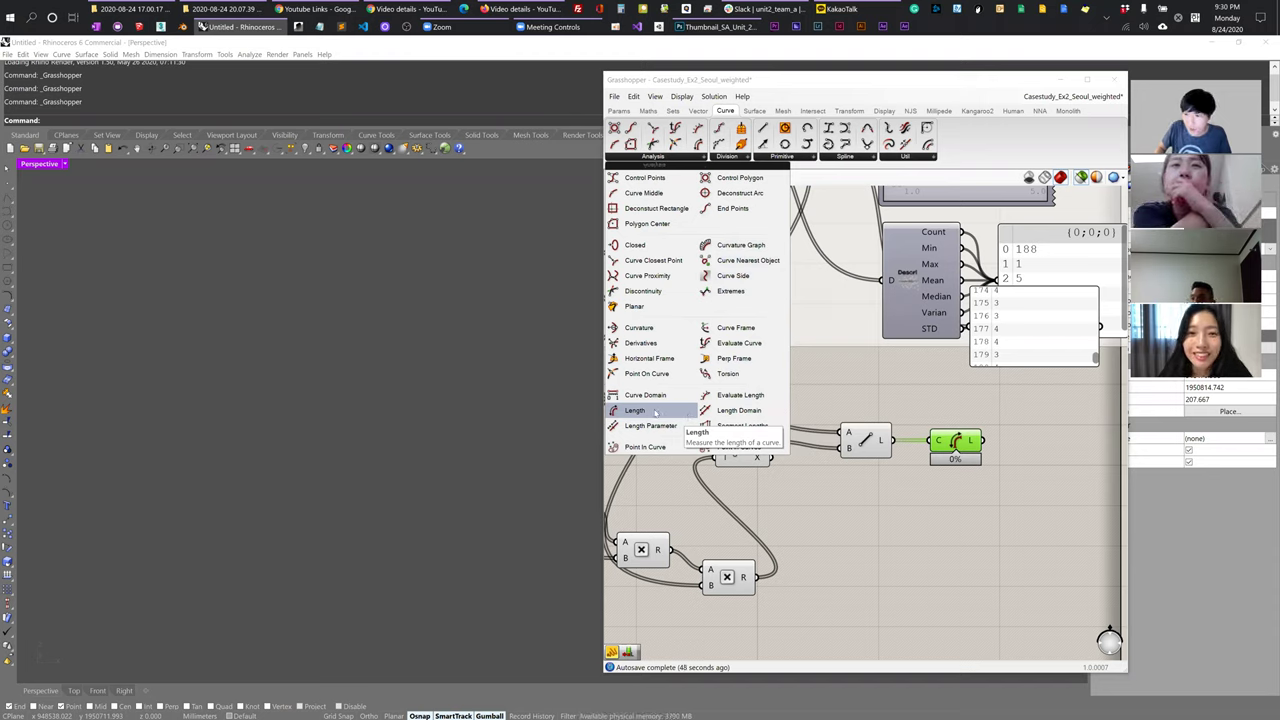
- Inspect the values at Length's L output and review the Move and Multiplication chain feeding the lines
{"action": "left_click", "coordinate": [974, 447]}
{"action": "mouse_move", "coordinate": [976, 448]}
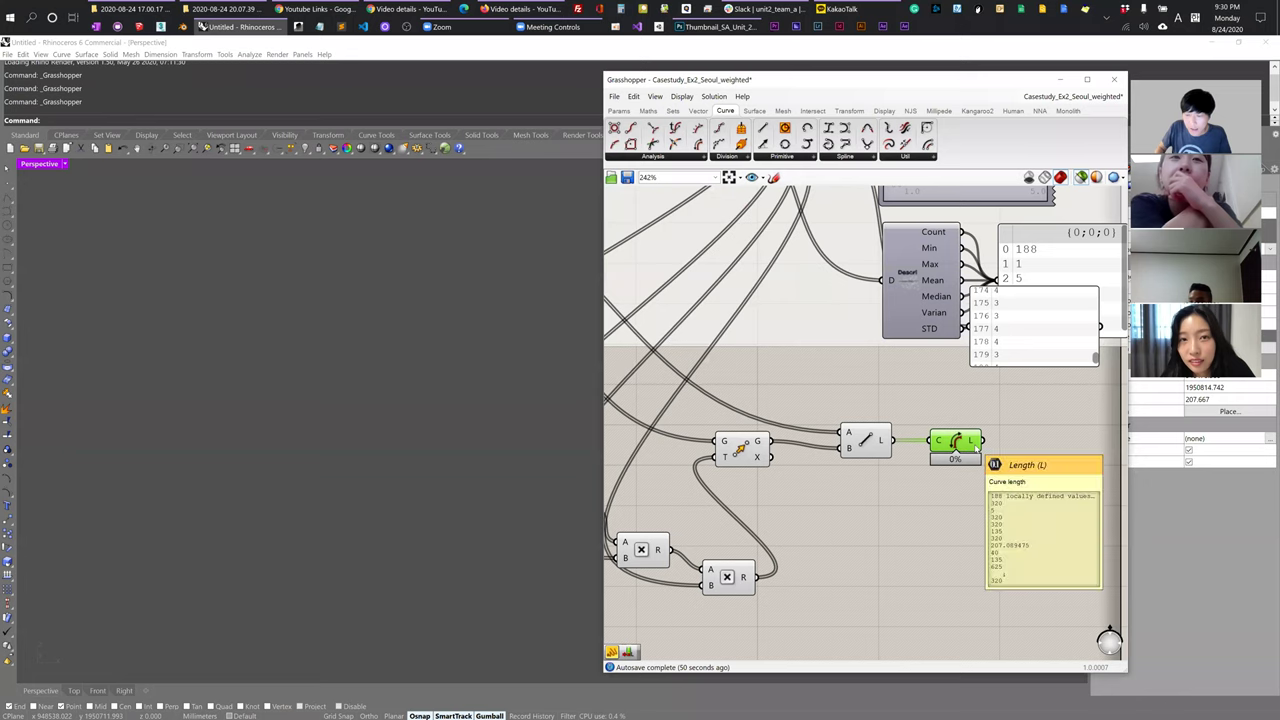
{"action": "right_click_drag", "start_coordinate": [978, 449], "coordinate": [848, 440]}
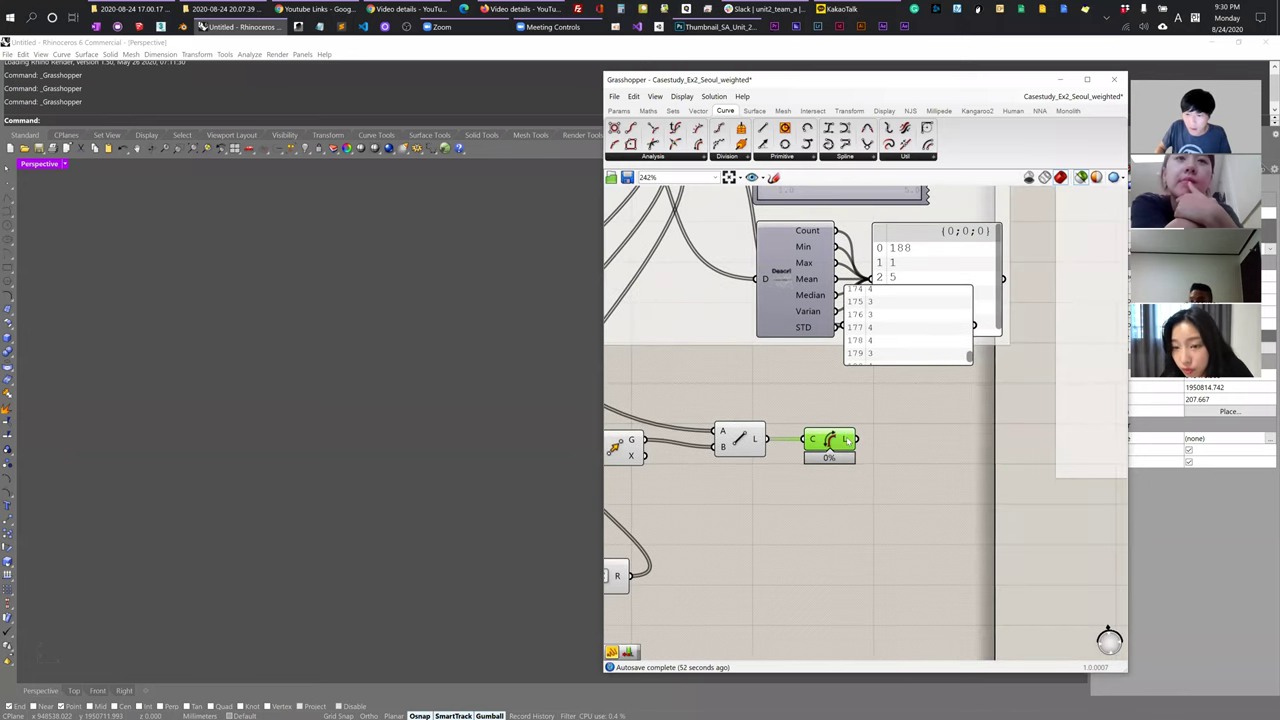
{"action": "right_click_drag", "start_coordinate": [729, 503], "coordinate": [853, 483]}
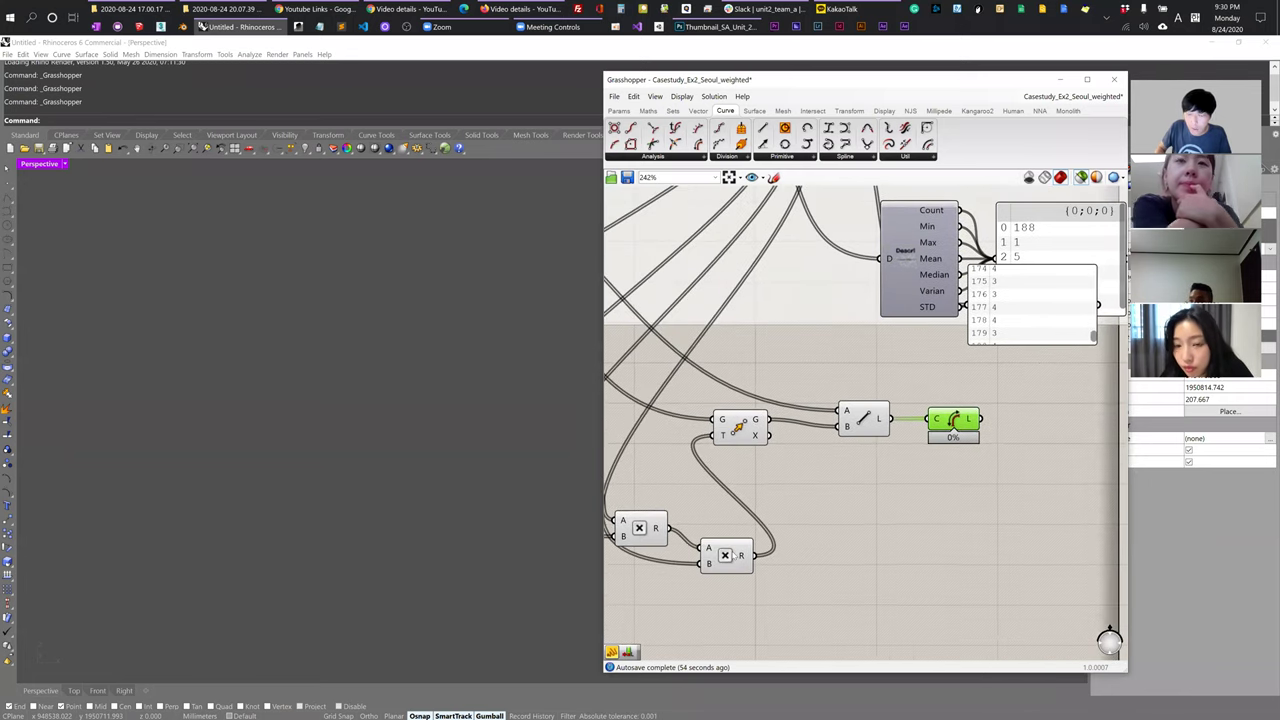
{"action": "scroll", "coordinate": [877, 449], "scroll_direction": "down", "scroll_amount": 2}
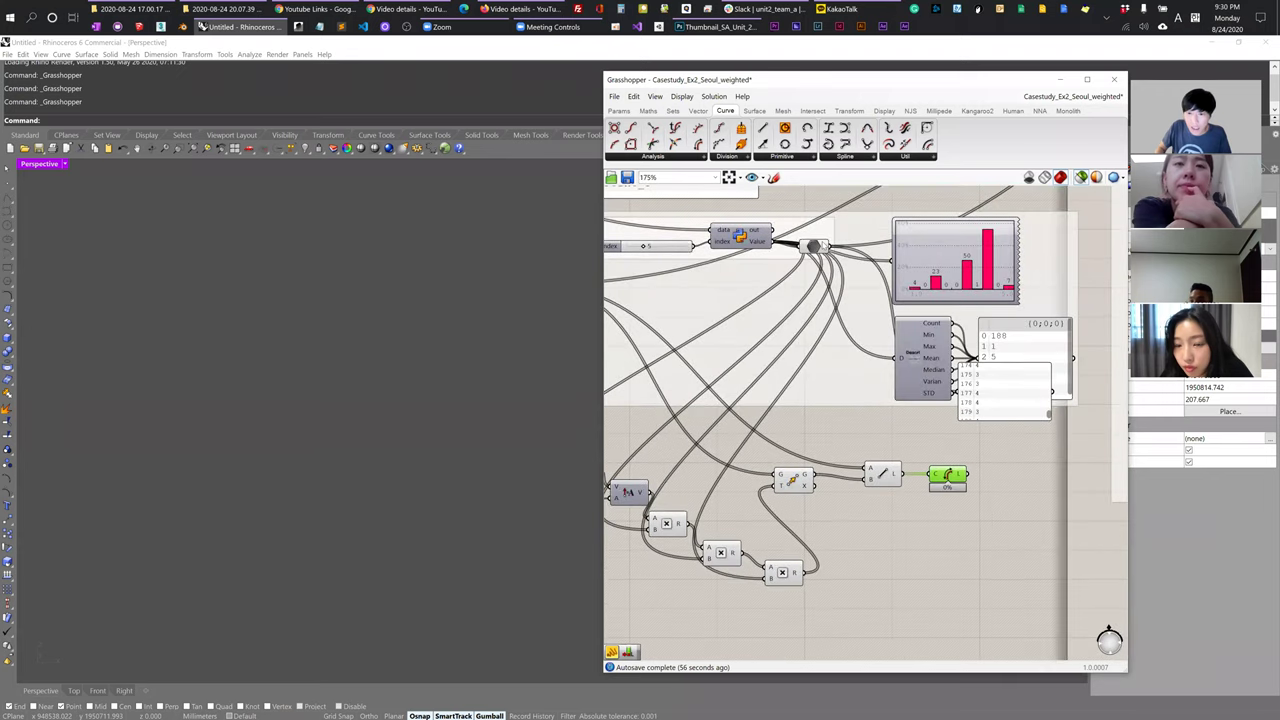
- Add a Panel beside Length, feed it the queried column data, and place it below and clear of the Length component
{"action": "left_click", "coordinate": [816, 247]}
{"action": "mouse_move", "coordinate": [962, 483]}
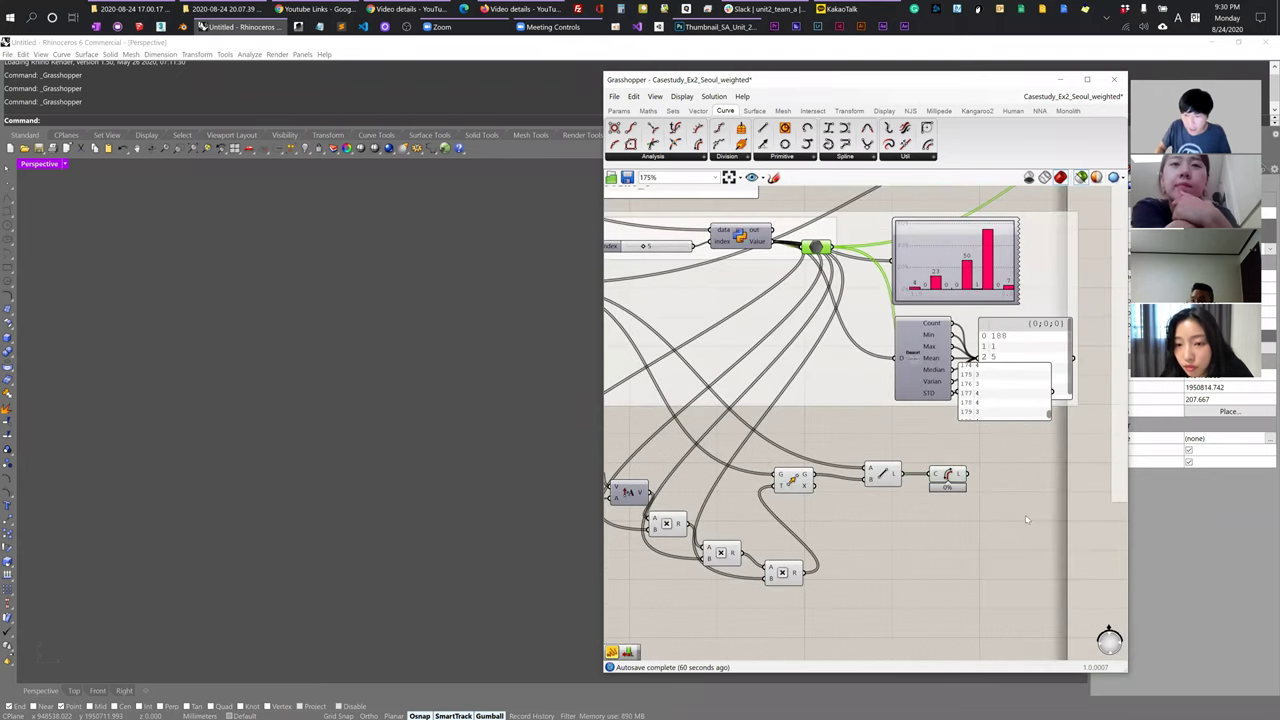
{"action": "double_click", "coordinate": [1025, 515]}
{"action": "type", "text": "//"}
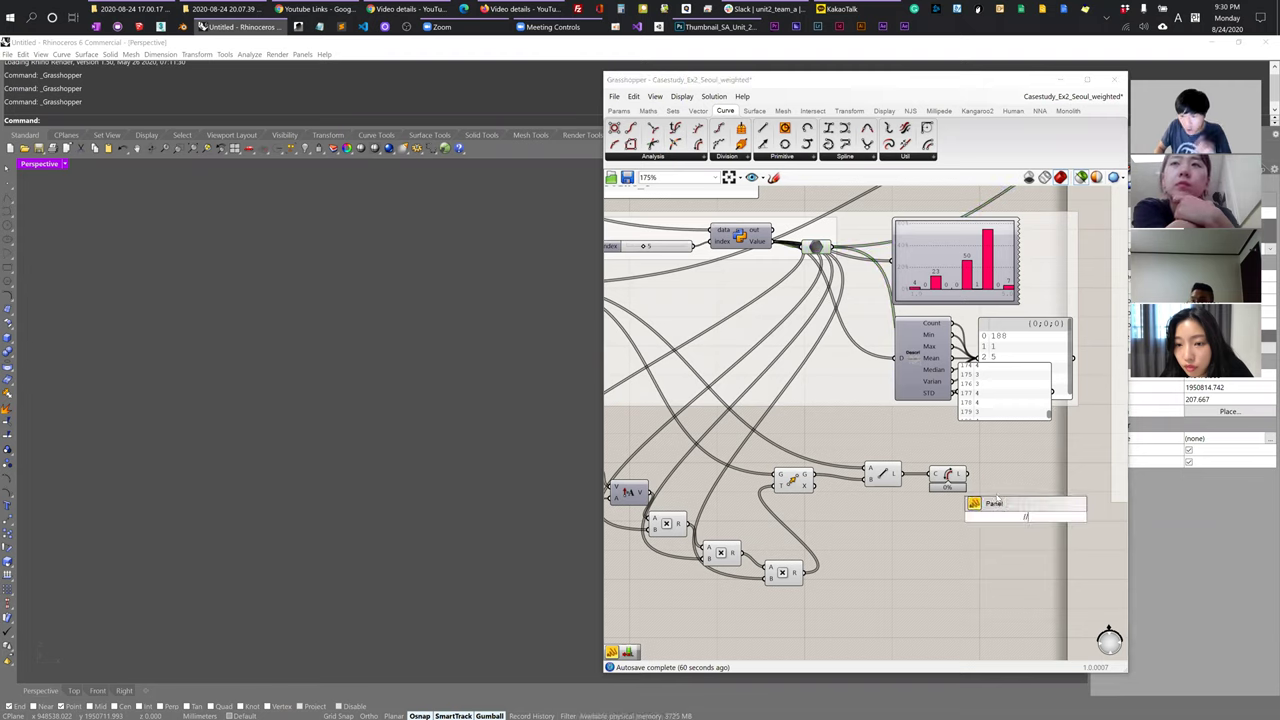
{"action": "left_click", "coordinate": [997, 501]}
{"action": "double_click", "coordinate": [1011, 510]}
{"action": "type", "text": "panel"}
{"action": "key", "text": "Return"}
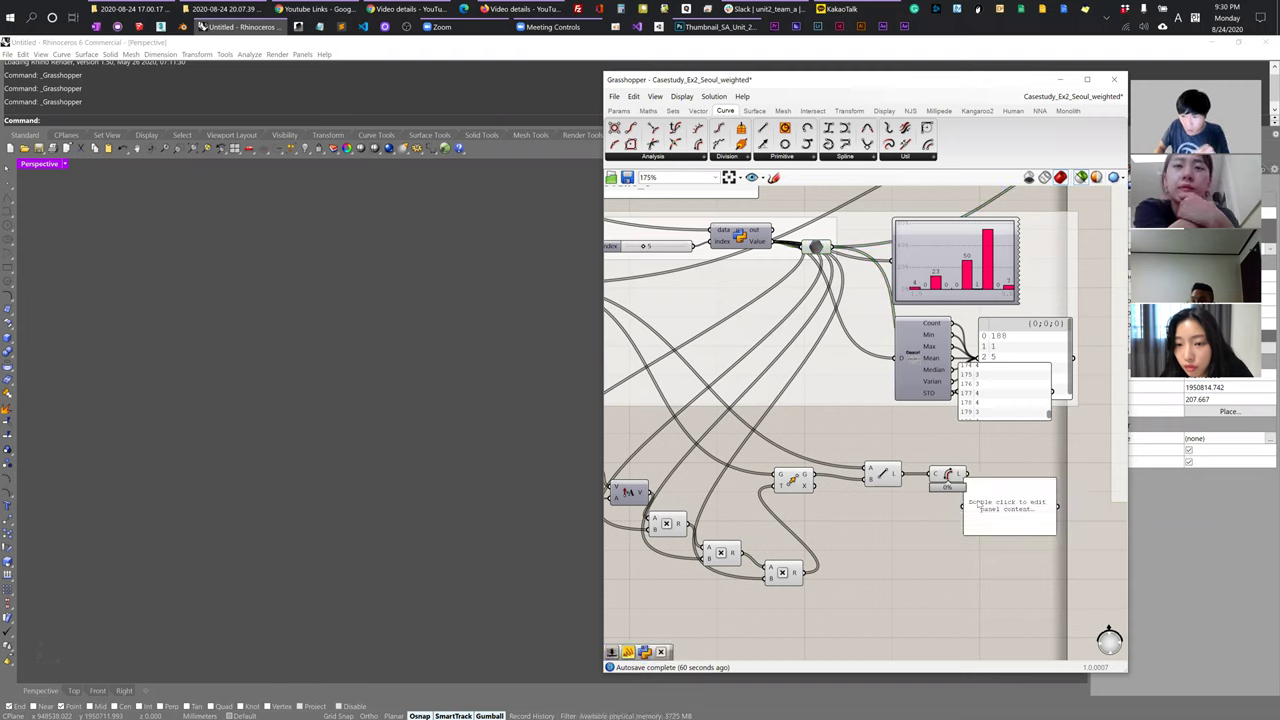
{"action": "left_click_drag", "start_coordinate": [1005, 510], "coordinate": [967, 475]}
{"action": "left_click_drag", "start_coordinate": [901, 377], "coordinate": [1010, 522]}
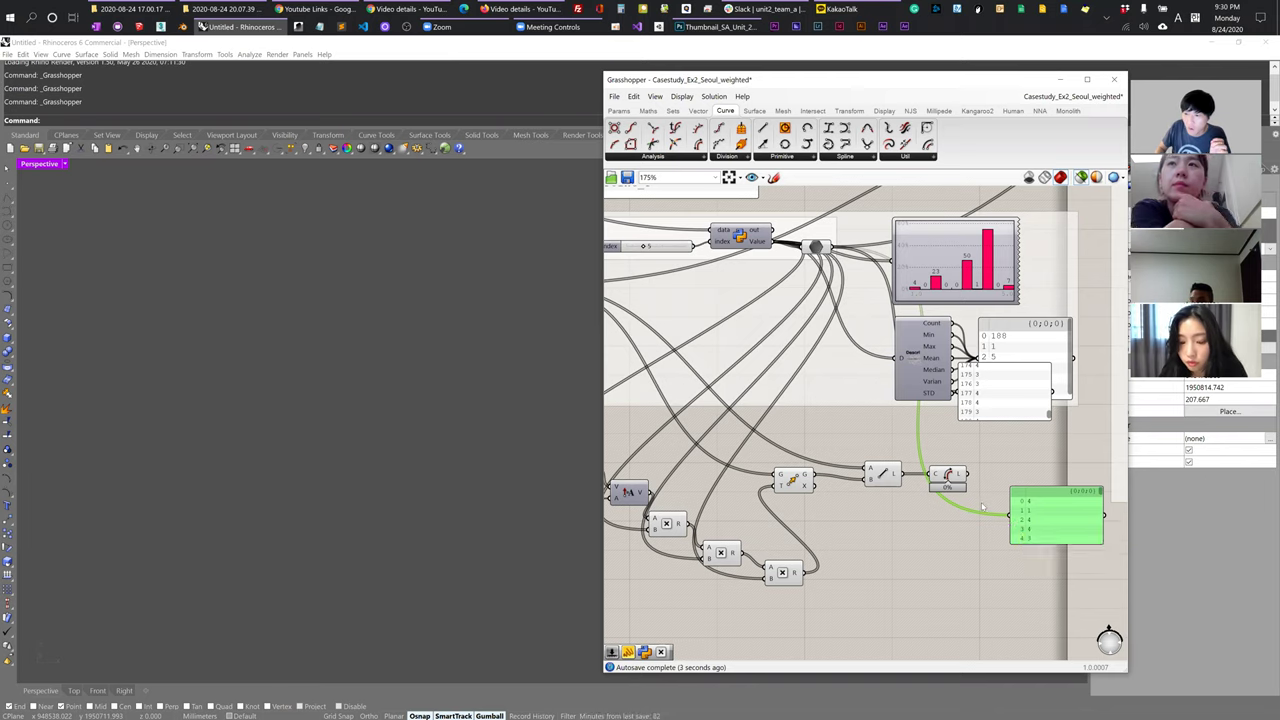
- Add NNA's Normal data component between Length and the Panel, feed it Length's L output, and line the three up in a row
{"action": "left_click_drag", "start_coordinate": [948, 474], "coordinate": [938, 520]}
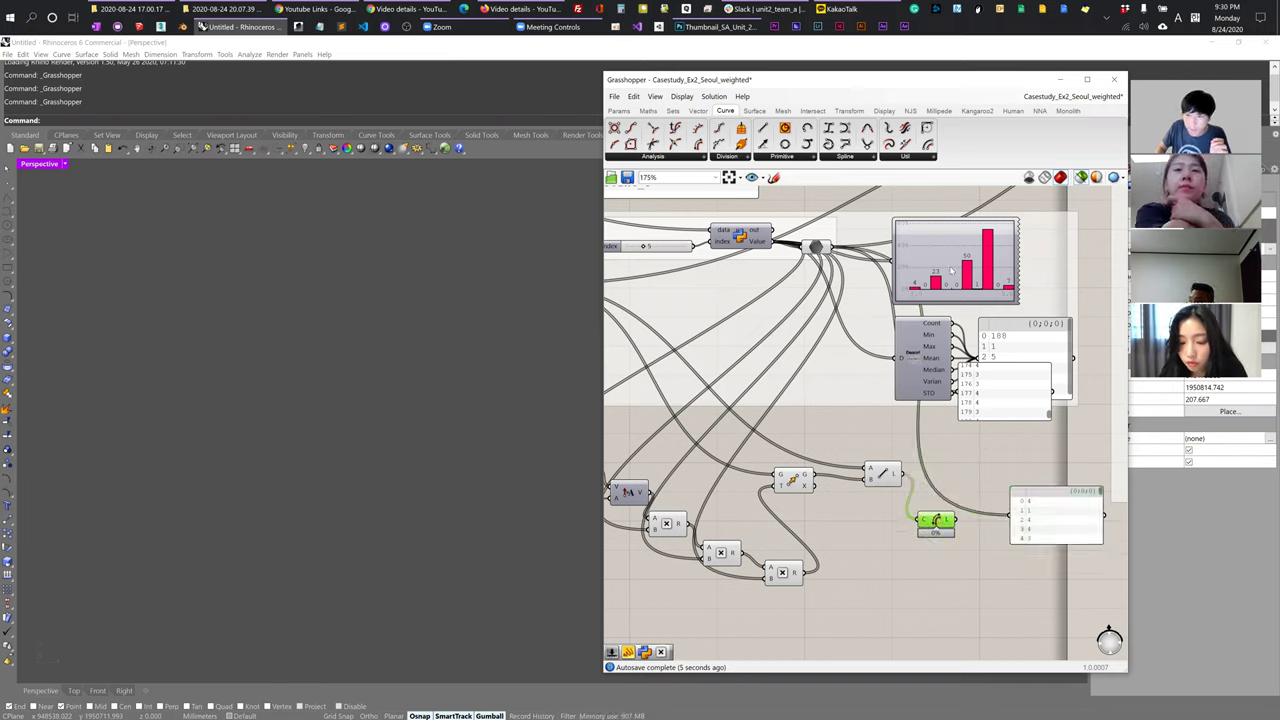
{"action": "left_click", "coordinate": [1040, 111]}
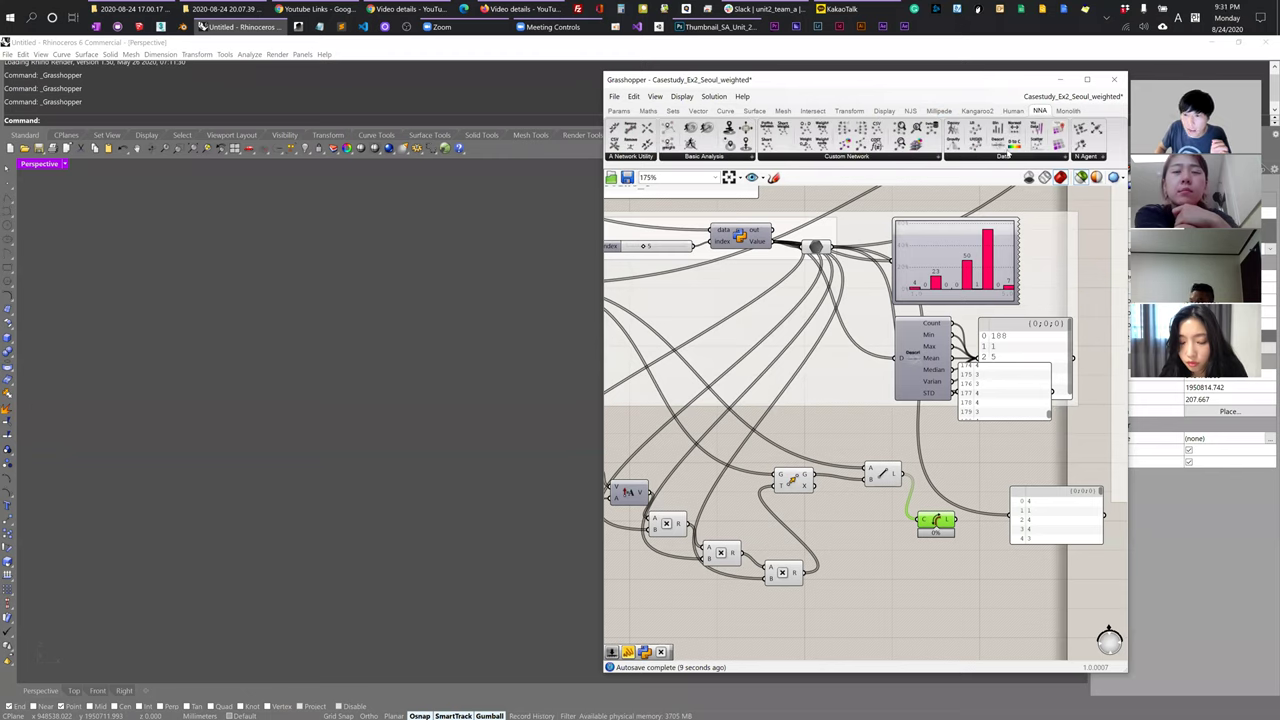
{"action": "left_click_drag", "start_coordinate": [1014, 130], "coordinate": [983, 468]}
{"action": "left_click_drag", "start_coordinate": [957, 527], "coordinate": [1004, 513]}
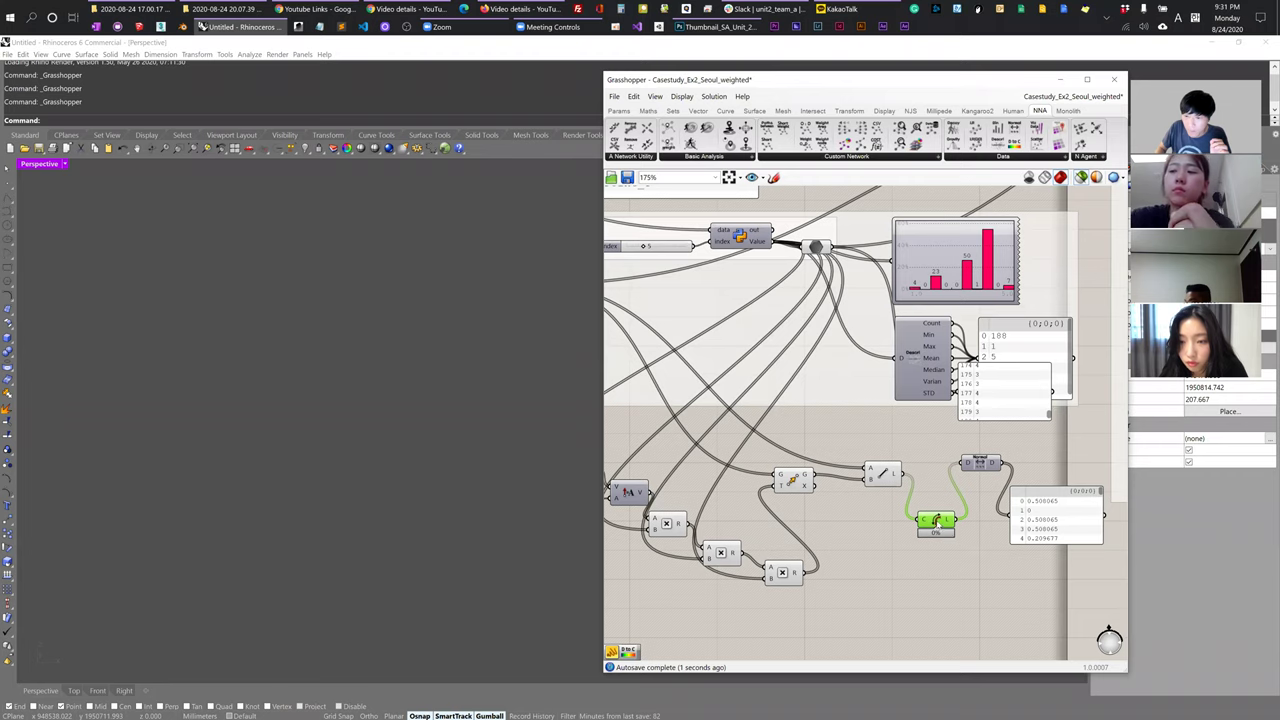
{"action": "left_click_drag", "start_coordinate": [945, 525], "coordinate": [916, 530]}
{"action": "left_click_drag", "start_coordinate": [984, 476], "coordinate": [969, 535]}
{"action": "left_click", "coordinate": [1044, 538]}
{"action": "left_click_drag", "start_coordinate": [1046, 538], "coordinate": [1043, 540]}
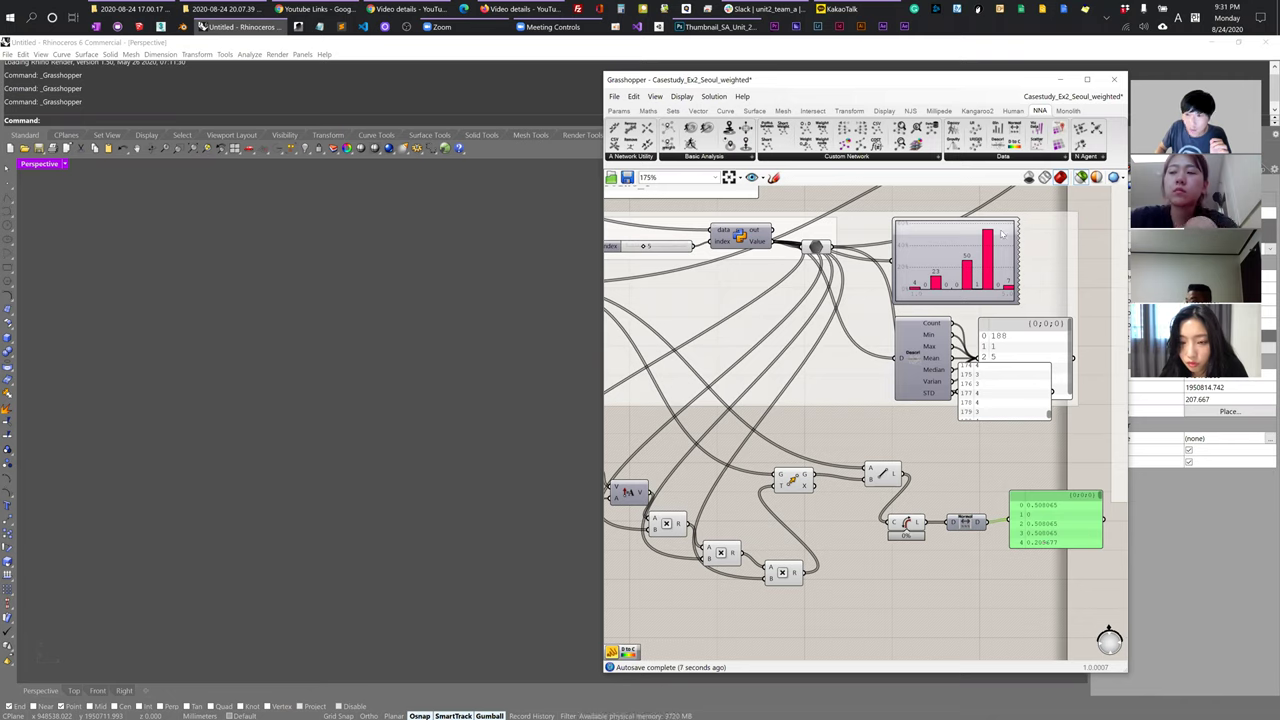
- Add NNA's D to C component, feed it the normalised length data, and place it just below the Normal component
{"action": "left_click_drag", "start_coordinate": [1022, 152], "coordinate": [980, 597]}
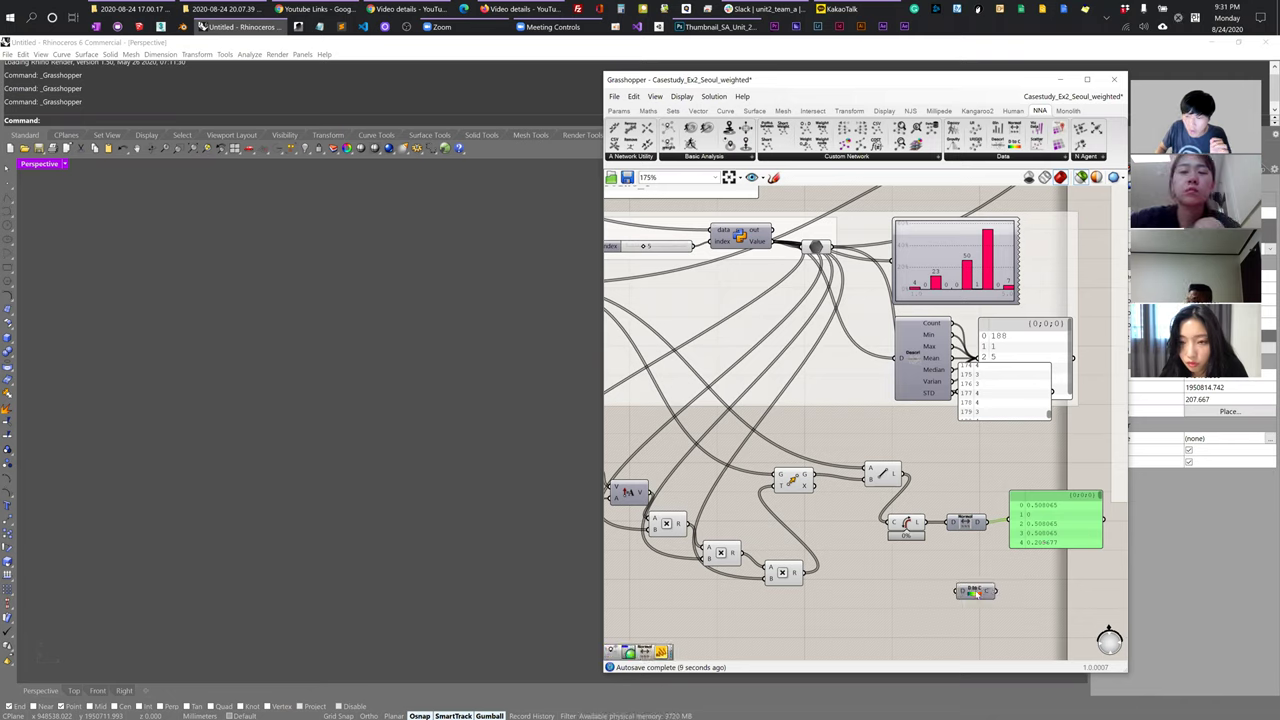
{"action": "left_click_drag", "start_coordinate": [988, 522], "coordinate": [958, 594]}
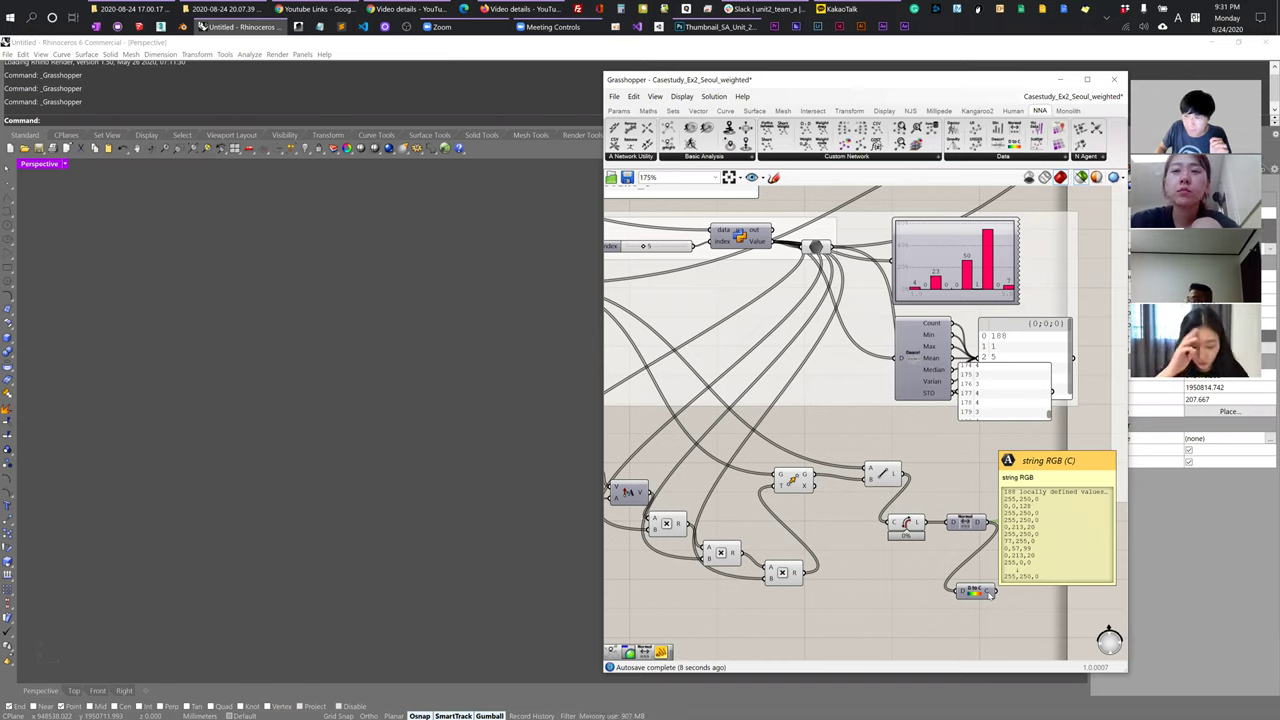
{"action": "right_click_drag", "start_coordinate": [984, 553], "coordinate": [942, 550]}
{"action": "left_click_drag", "start_coordinate": [938, 548], "coordinate": [848, 514]}
{"action": "left_click_drag", "start_coordinate": [920, 589], "coordinate": [930, 567]}
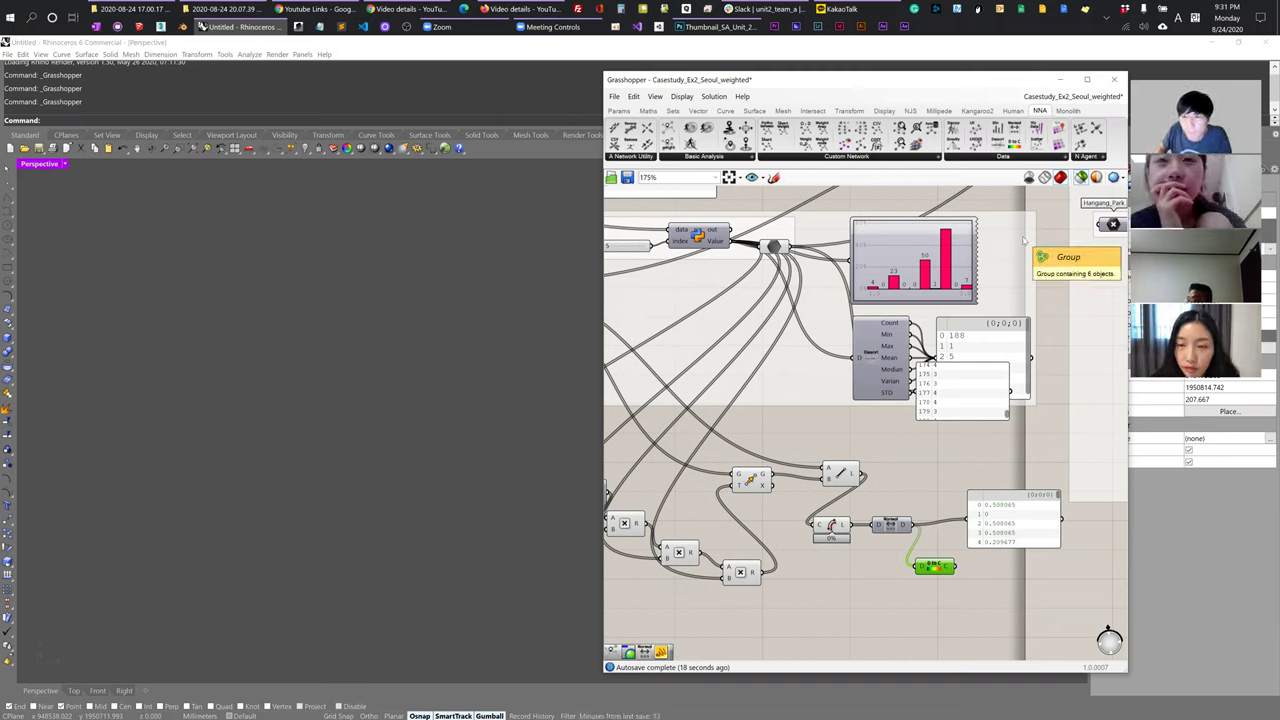
- Add a Custom Preview component, connecting Line's L output to G and D to C's colour output to M
{"action": "left_click", "coordinate": [884, 110]}
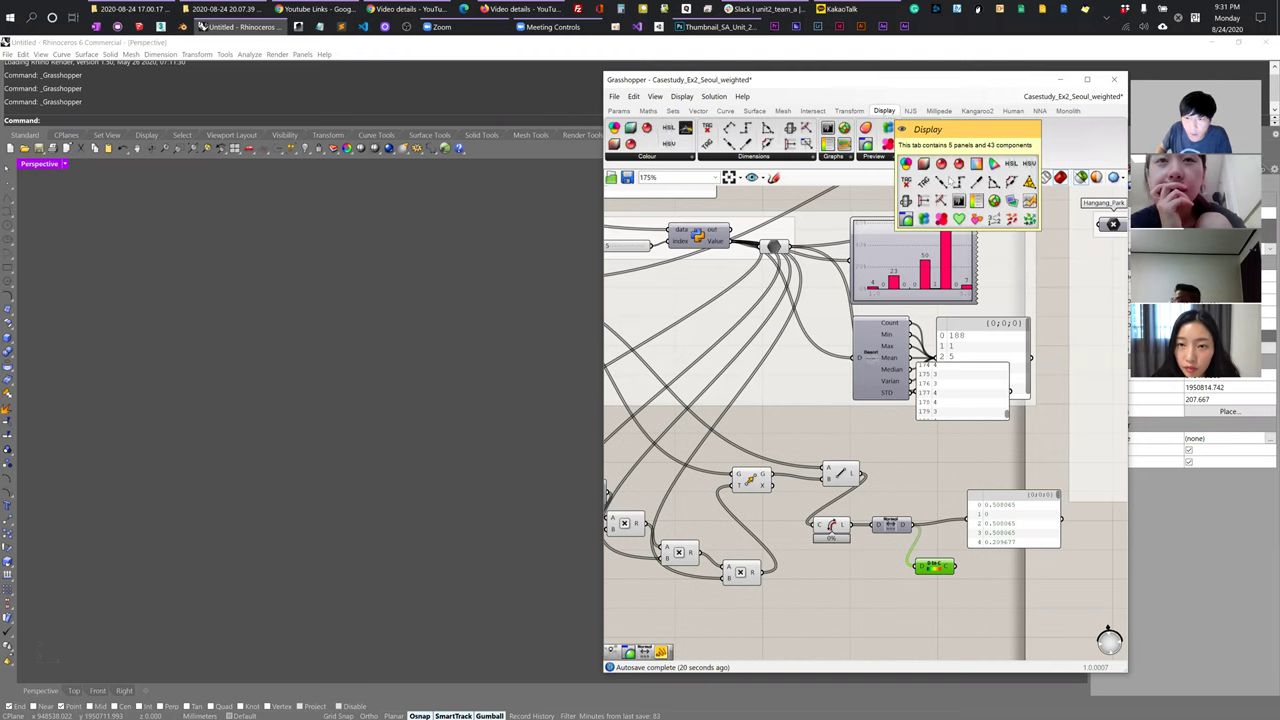
{"action": "left_click", "coordinate": [873, 157]}
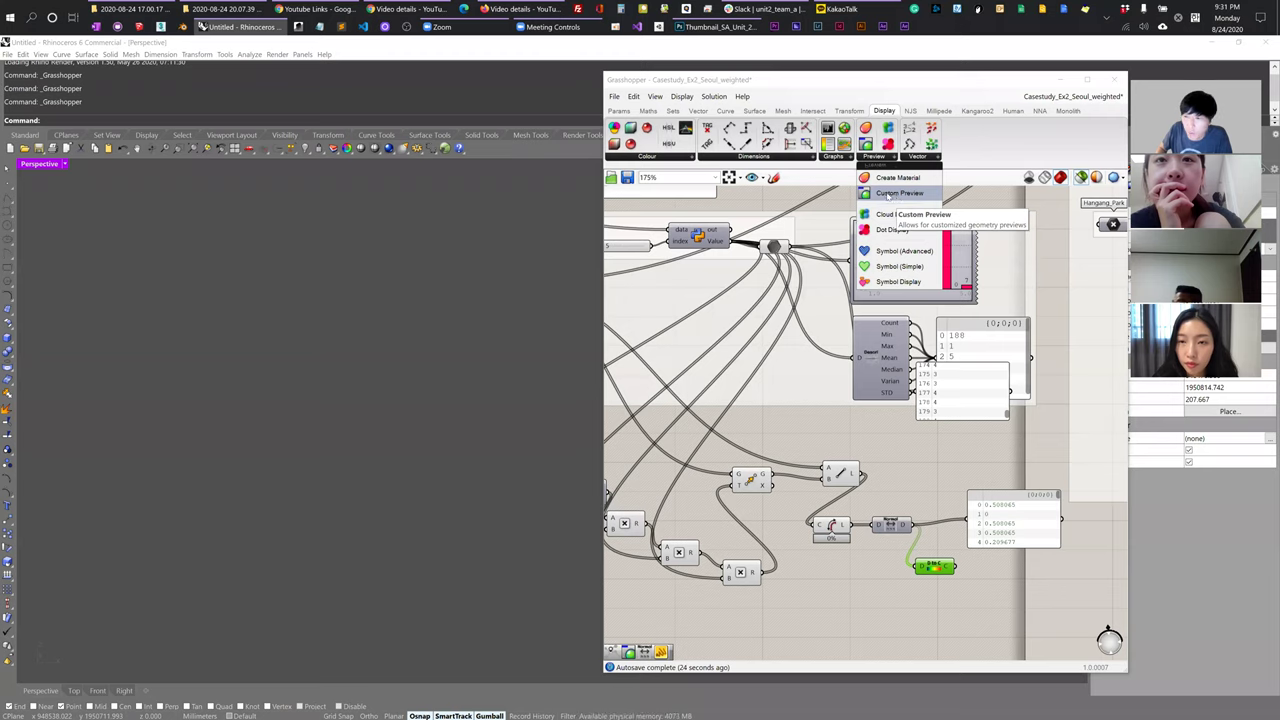
{"action": "left_click_drag", "start_coordinate": [892, 196], "coordinate": [943, 476]}
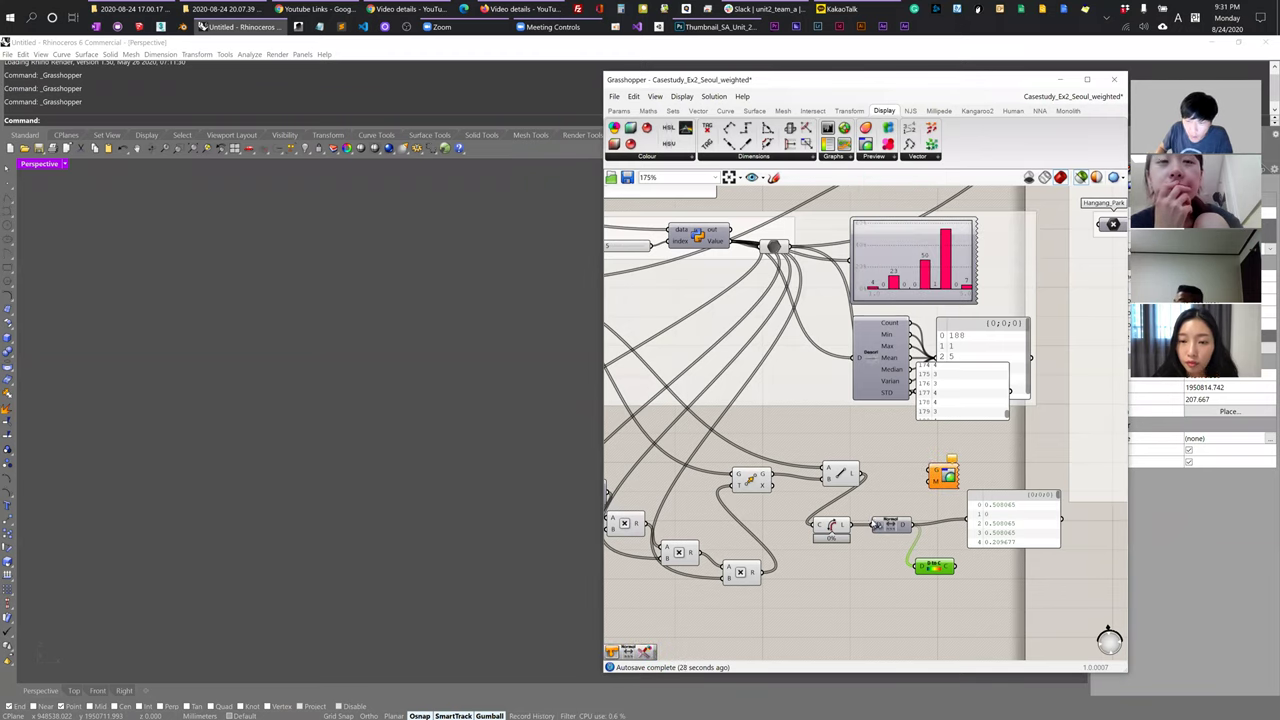
{"action": "left_click", "coordinate": [849, 475]}
{"action": "left_click_drag", "start_coordinate": [866, 475], "coordinate": [931, 477]}
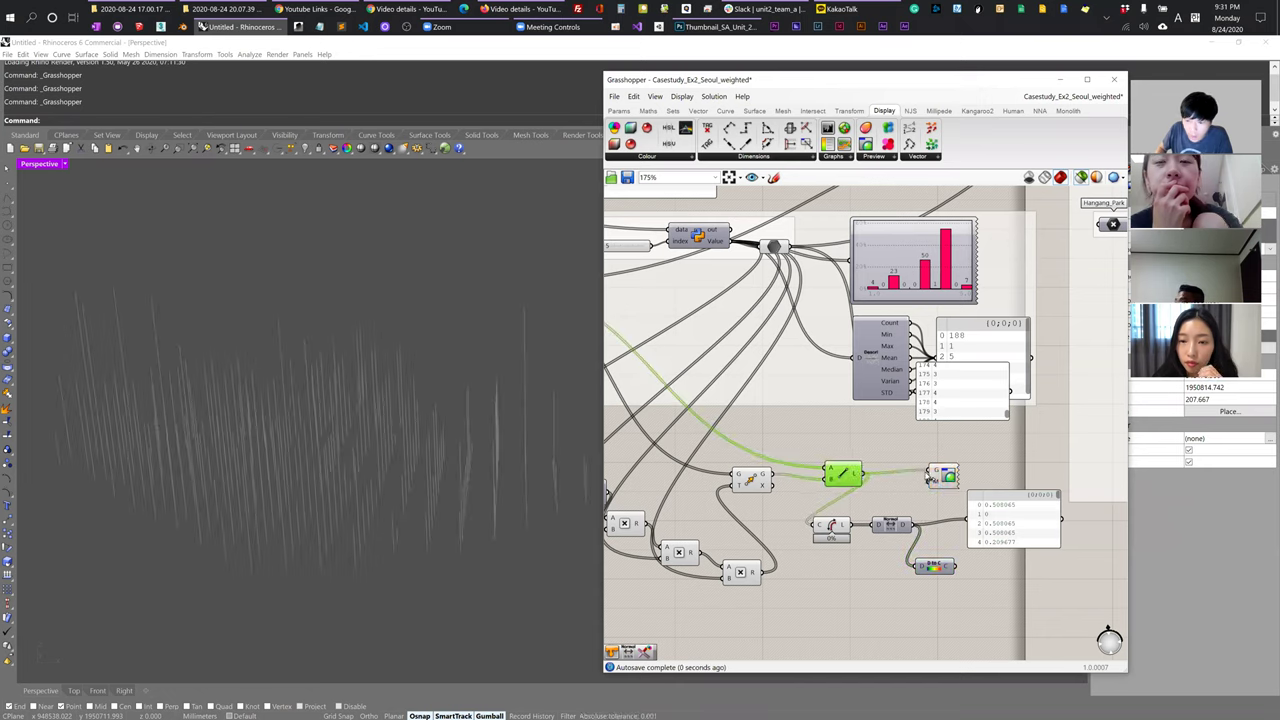
{"action": "left_click_drag", "start_coordinate": [960, 570], "coordinate": [933, 494]}
{"action": "left_click", "coordinate": [941, 554]}
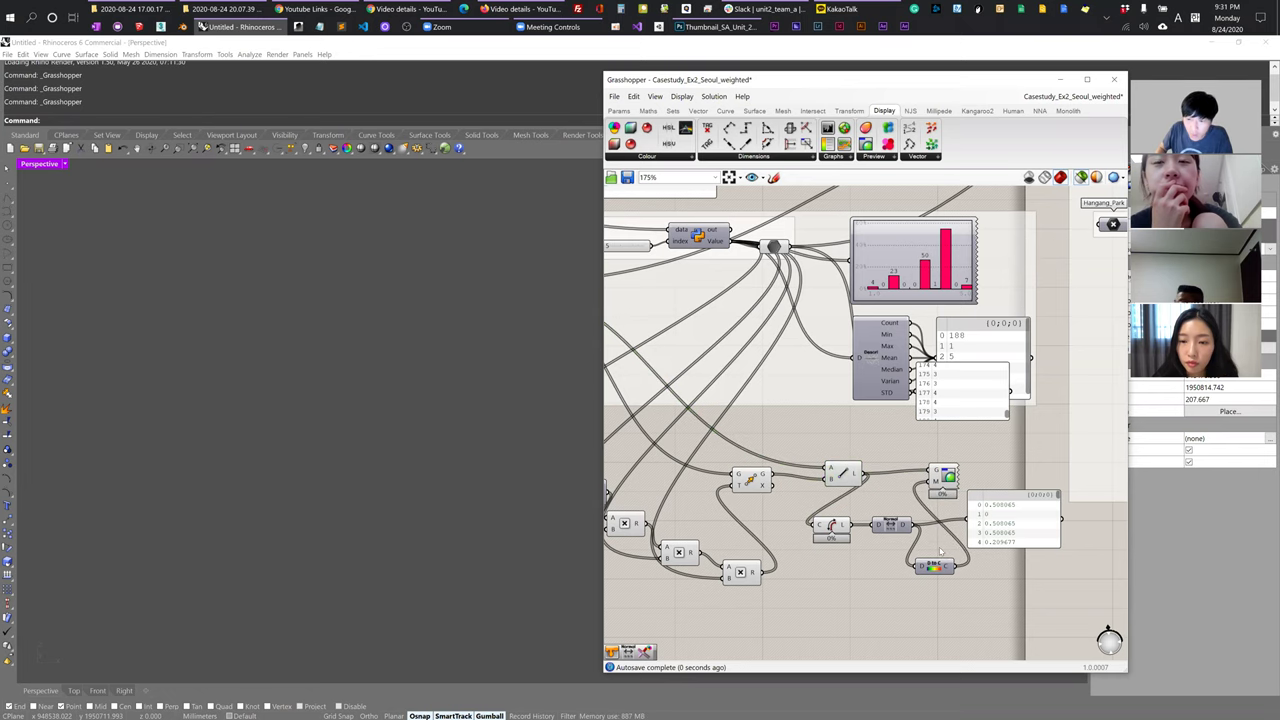
- Show the preview of all geometry instead of only selected objects, and turn the preview off for every component in the definition
{"action": "left_click", "coordinate": [1080, 177]}
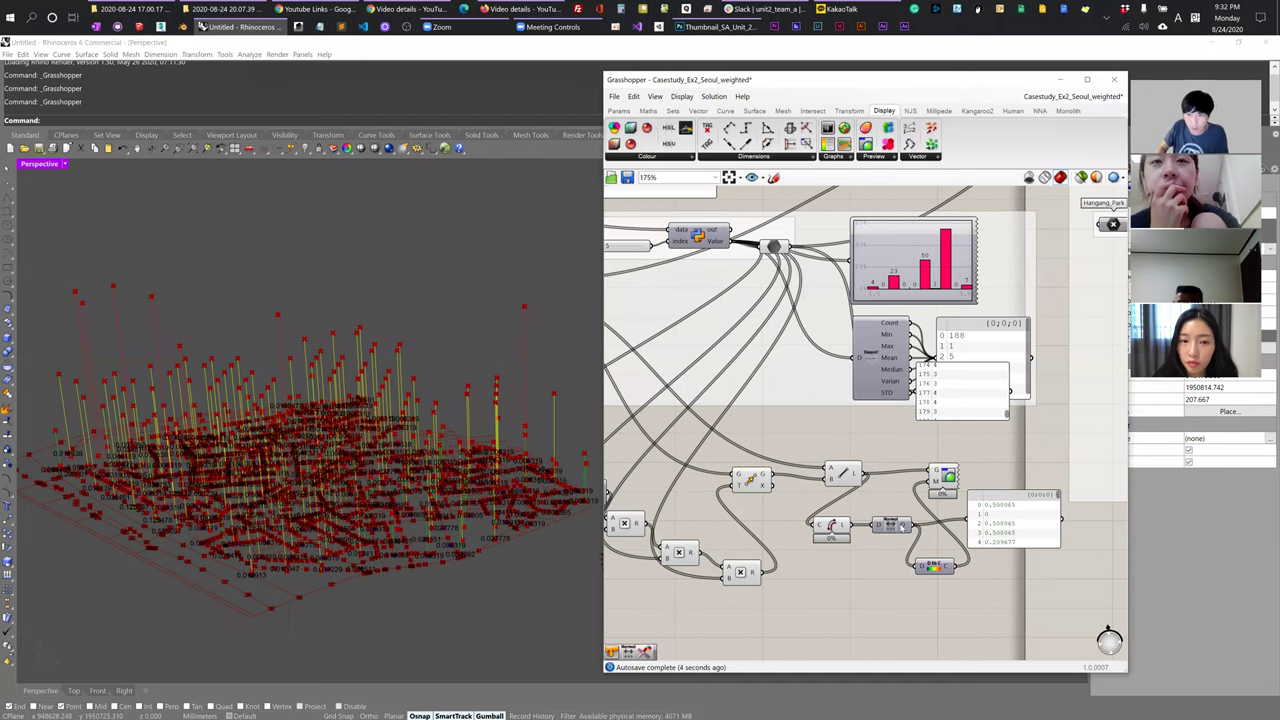
{"action": "scroll", "coordinate": [801, 529], "scroll_direction": "down", "scroll_amount": 10}
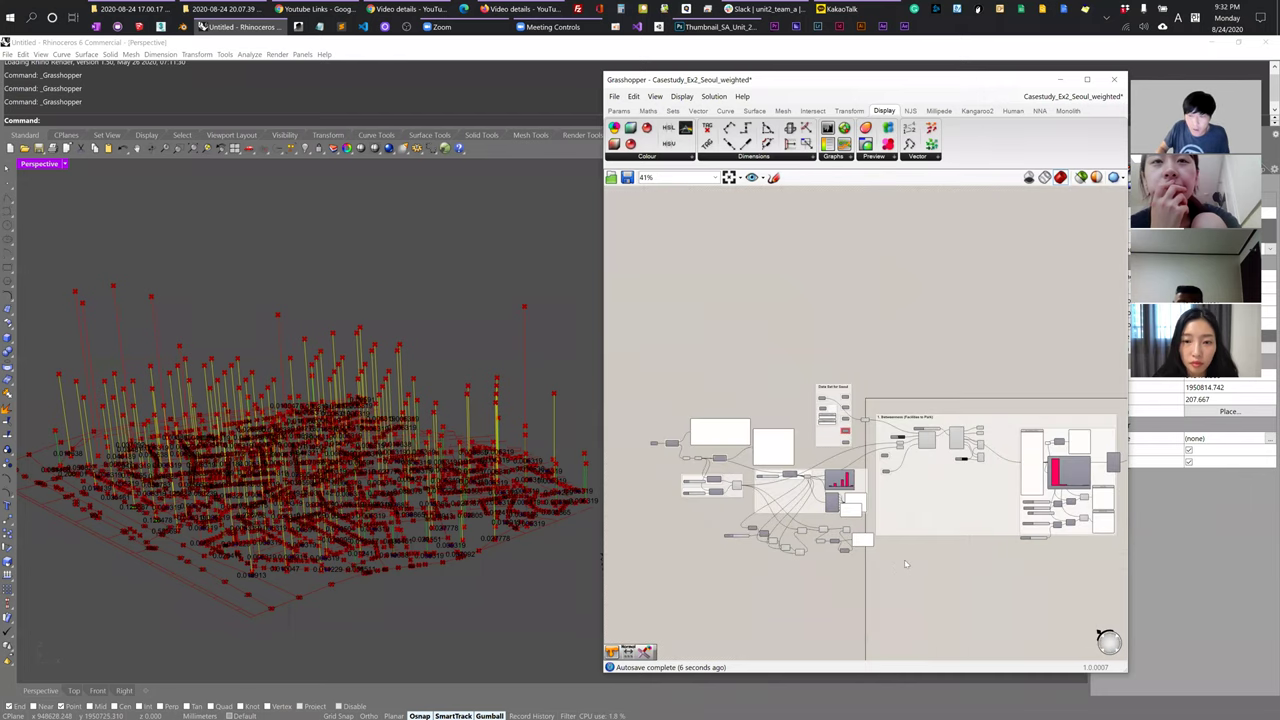
{"action": "left_click_drag", "start_coordinate": [743, 392], "coordinate": [706, 378]}
{"action": "right_click", "coordinate": [725, 368]}
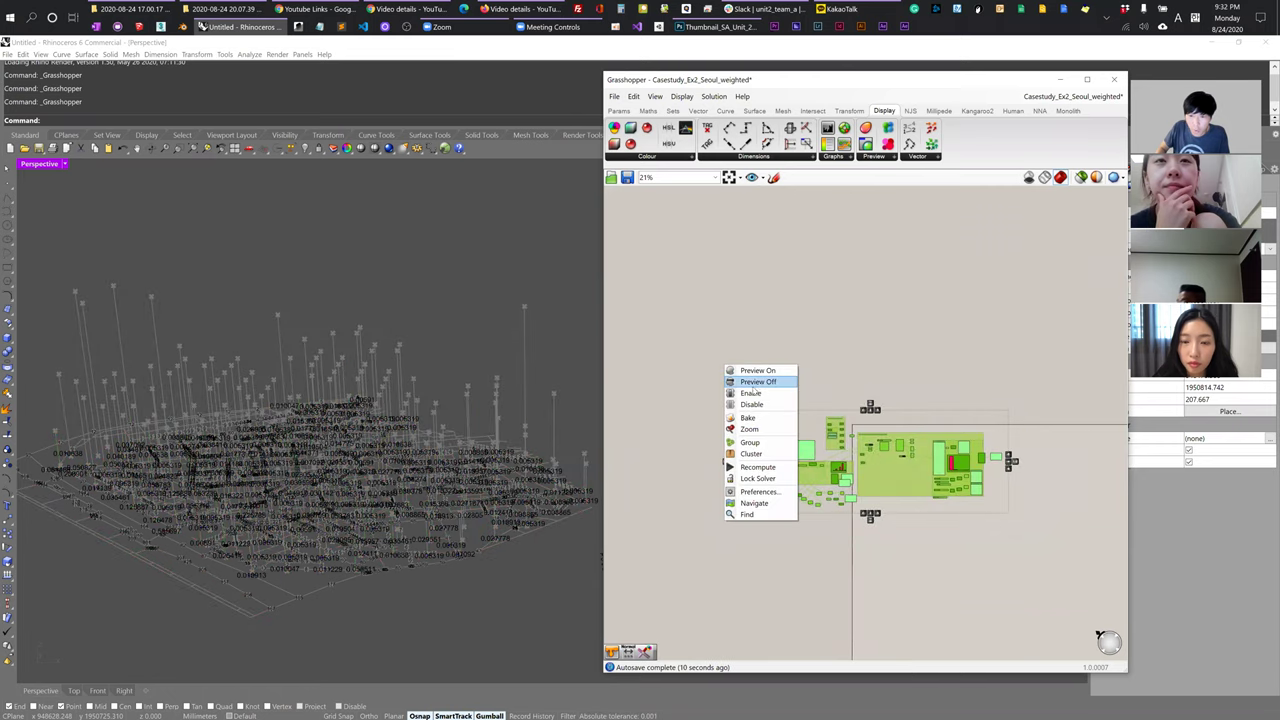
{"action": "left_click", "coordinate": [758, 382]}
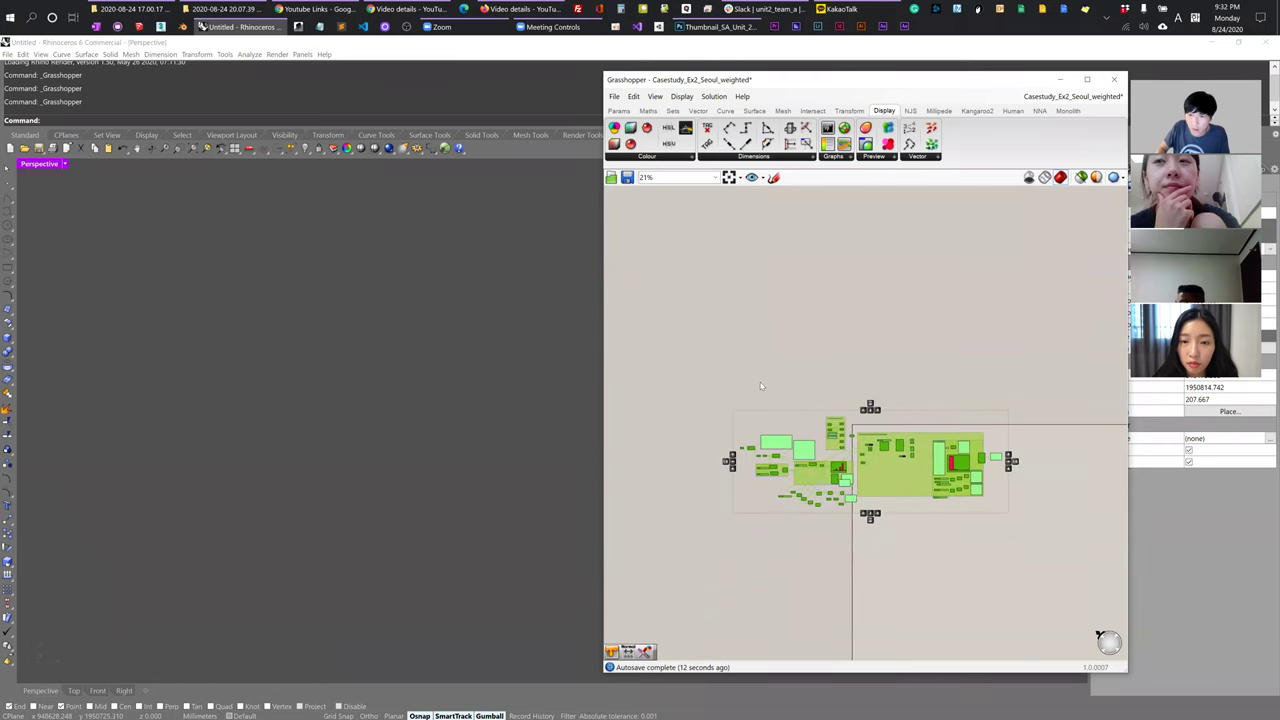
{"action": "left_click", "coordinate": [821, 557]}
- Turn the preview on for the Custom Preview component only and inspect the coloured lines in the Perspective viewport
{"action": "scroll", "coordinate": [821, 557], "scroll_direction": "up", "scroll_amount": 10}
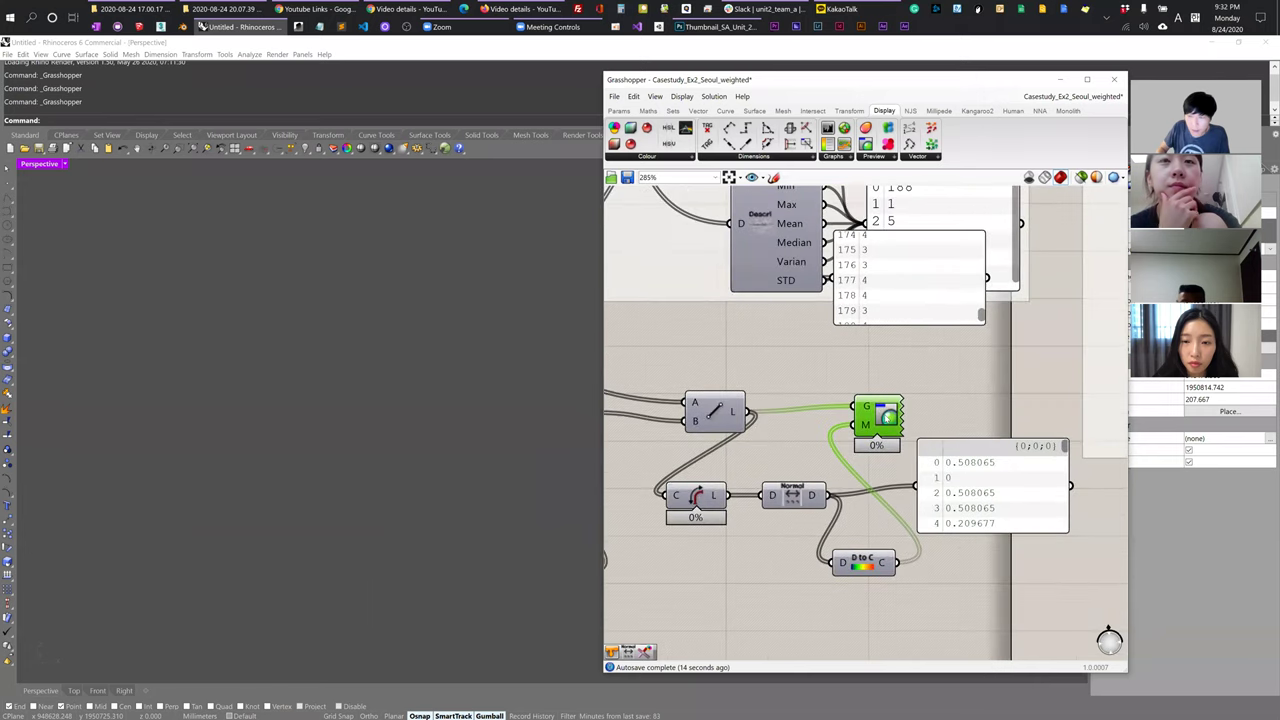
{"action": "left_click_drag", "start_coordinate": [884, 433], "coordinate": [897, 437]}
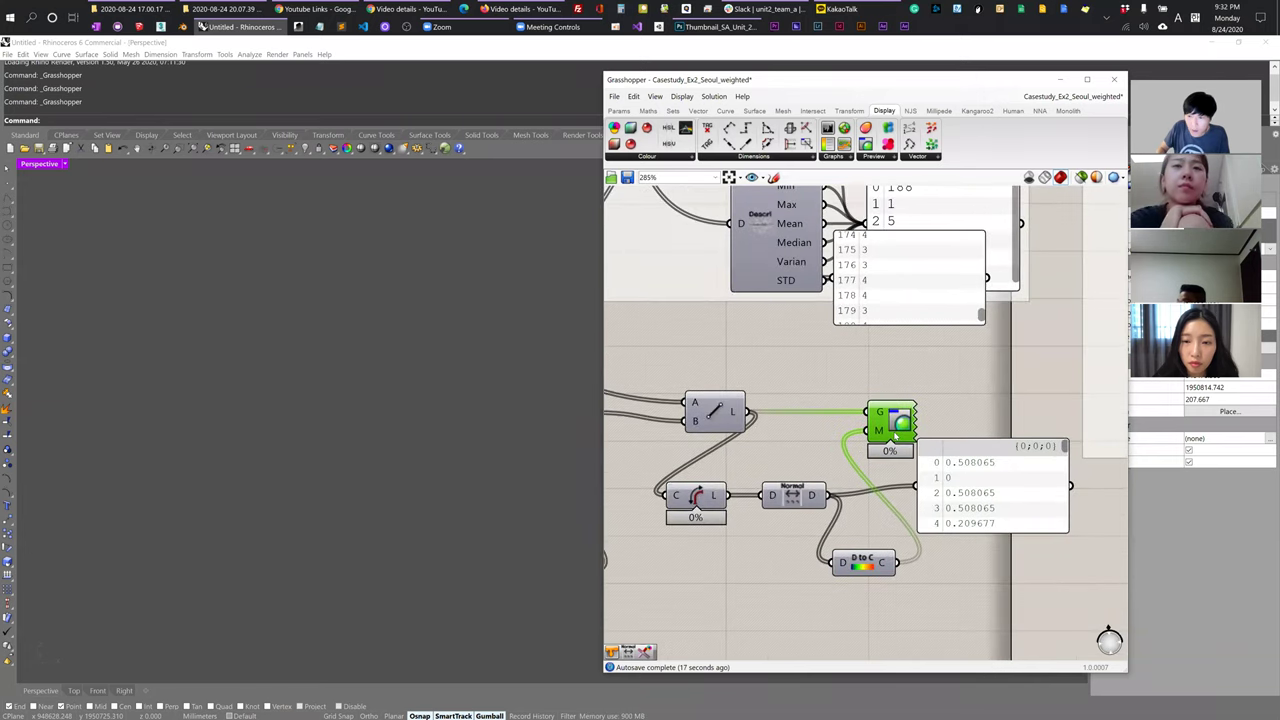
{"action": "right_click", "coordinate": [932, 387]}
{"action": "left_click", "coordinate": [965, 391]}
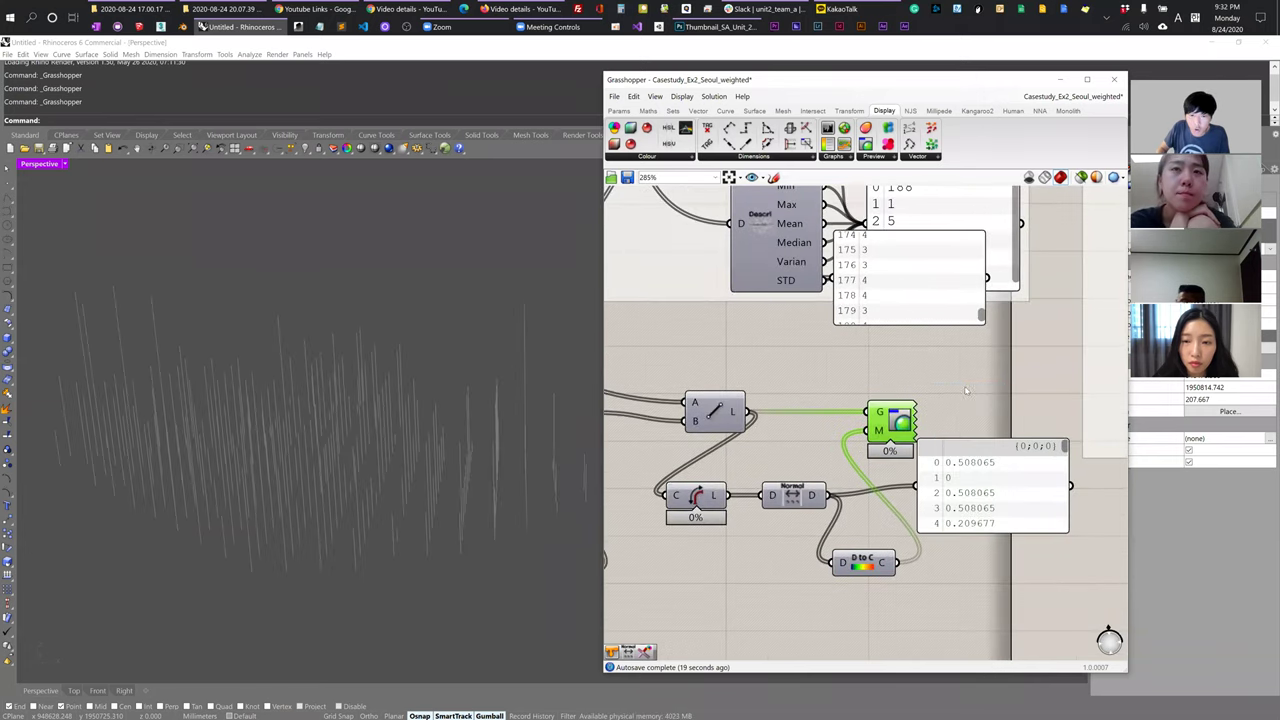
{"action": "left_click", "coordinate": [979, 397]}
{"action": "right_click_drag", "start_coordinate": [336, 514], "coordinate": [366, 562]}
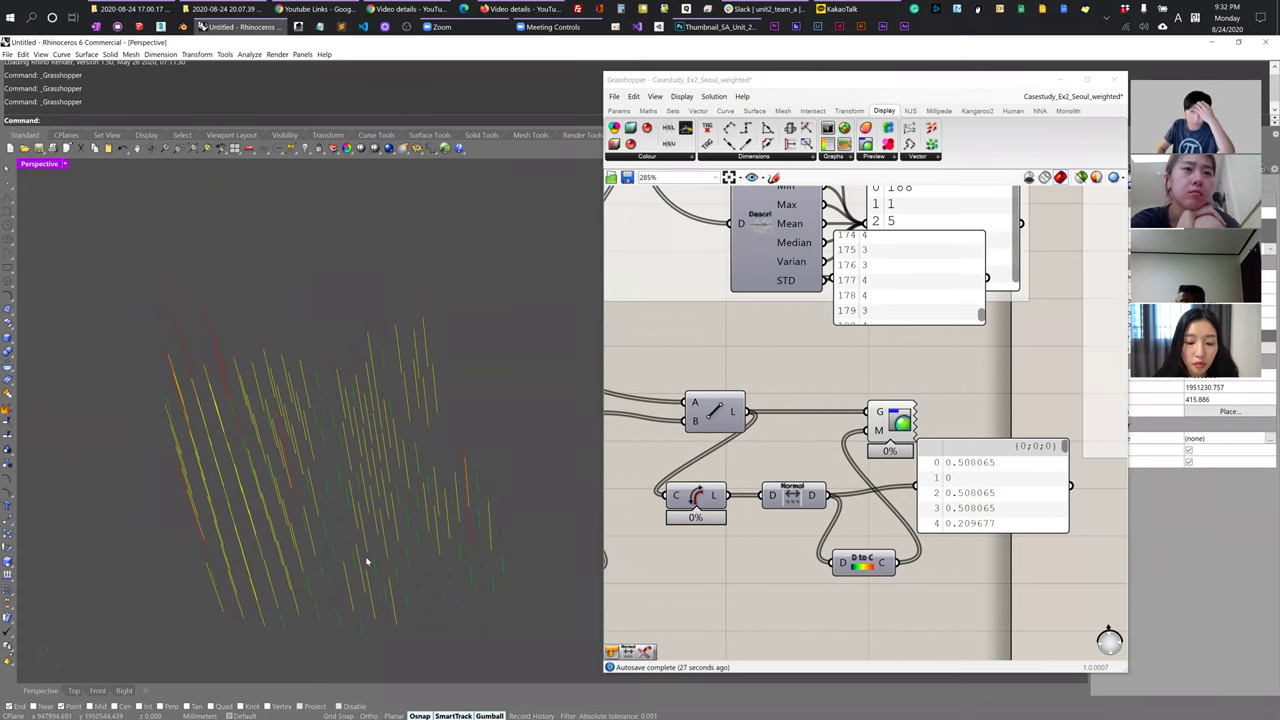
- Duplicate the index slider and its Python column-query component below the originals, and set the copied index to 1
{"action": "scroll", "coordinate": [903, 380], "scroll_direction": "down", "scroll_amount": 4}
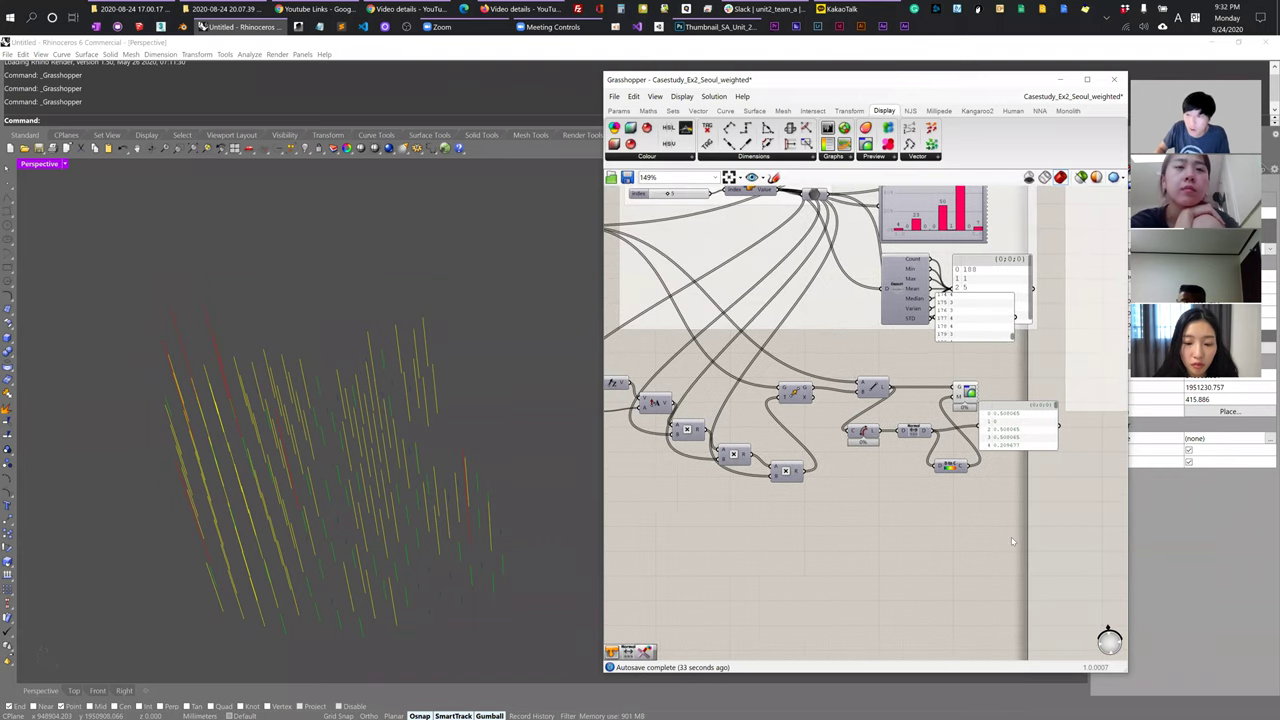
{"action": "right_click_drag", "start_coordinate": [840, 320], "coordinate": [865, 461]}
{"action": "right_click_drag", "start_coordinate": [733, 248], "coordinate": [752, 294]}
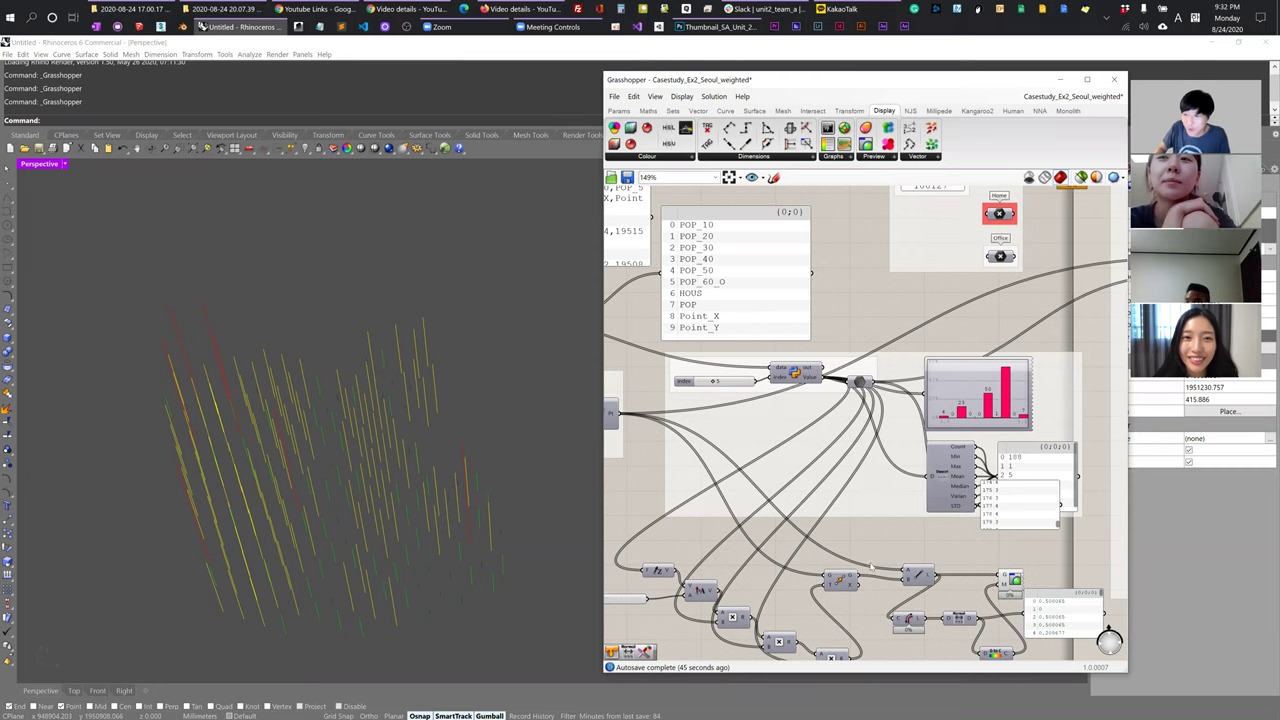
{"action": "right_click_drag", "start_coordinate": [880, 610], "coordinate": [845, 450]}
{"action": "right_click_drag", "start_coordinate": [746, 258], "coordinate": [866, 363]}
{"action": "right_click_drag", "start_coordinate": [880, 317], "coordinate": [881, 373]}
{"action": "left_click", "coordinate": [879, 372]}
{"action": "left_click", "coordinate": [828, 383], "text": "shift"}
{"action": "left_click_drag", "start_coordinate": [878, 380], "coordinate": [877, 410], "text": "alt"}
{"action": "left_click", "coordinate": [910, 307]}
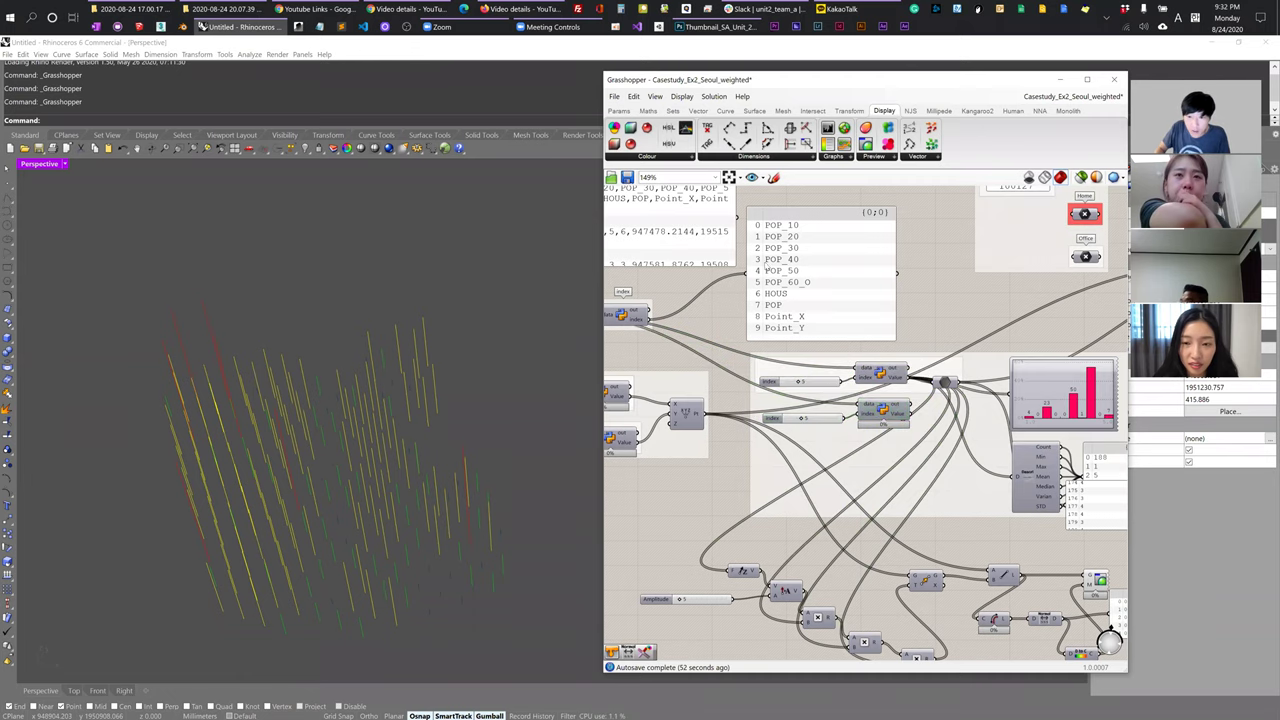
{"action": "scroll", "coordinate": [763, 248], "scroll_direction": "up", "scroll_amount": 2}
{"action": "left_click_drag", "start_coordinate": [819, 484], "coordinate": [801, 484]}
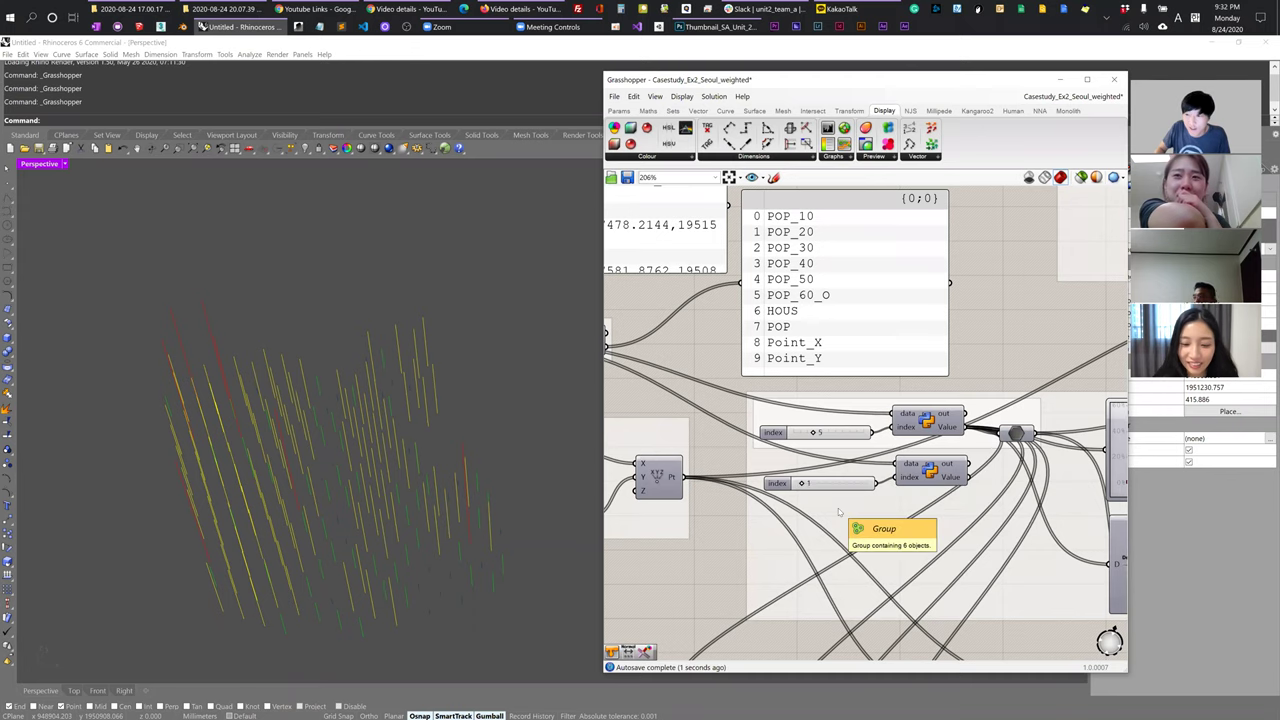
- Search the components for circle and browse the Curve category's Primitive, Util and Analysis groups
{"action": "scroll", "coordinate": [835, 401], "scroll_direction": "down", "scroll_amount": 3}
{"action": "right_click_drag", "start_coordinate": [781, 384], "coordinate": [660, 221]}
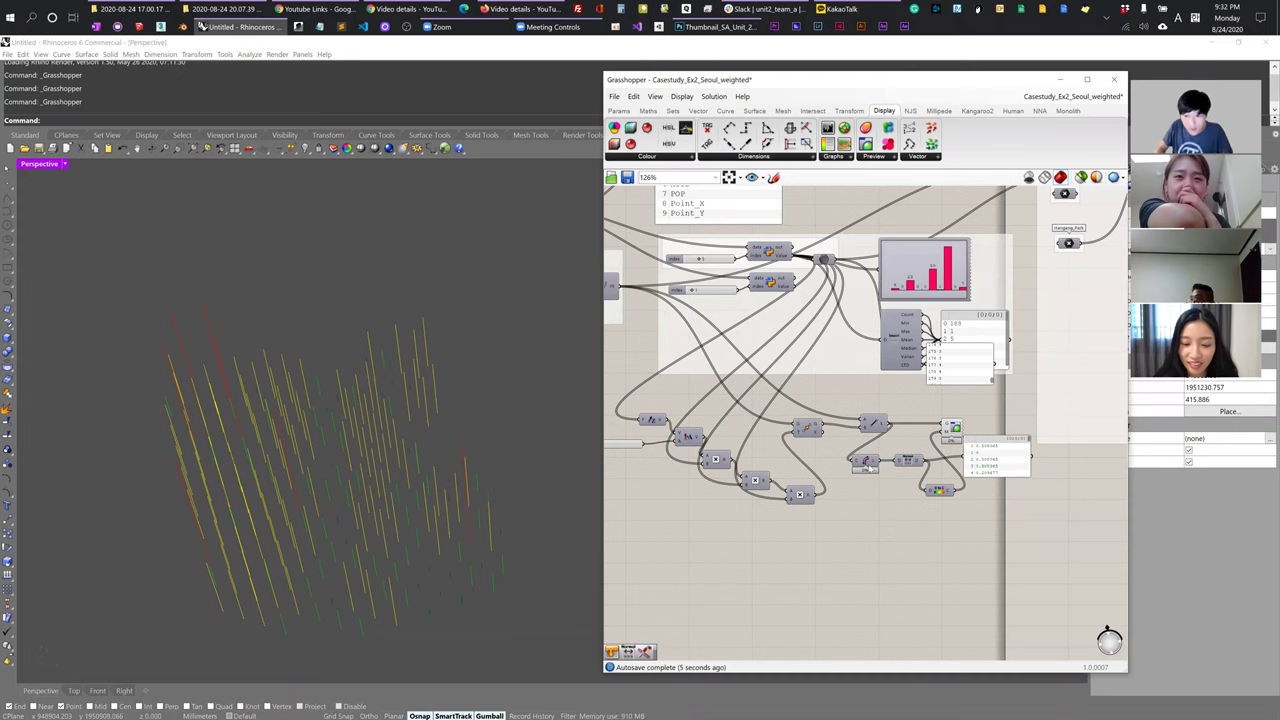
{"action": "right_click_drag", "start_coordinate": [727, 358], "coordinate": [763, 355]}
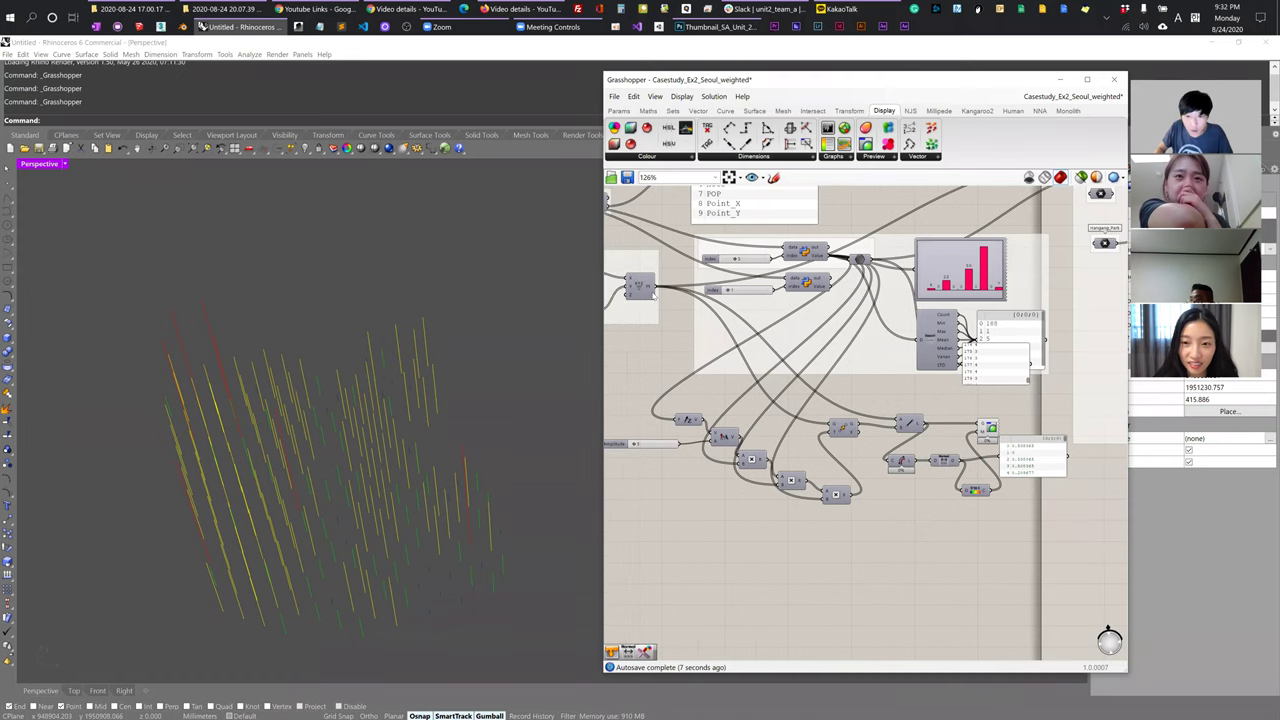
{"action": "double_click", "coordinate": [775, 557]}
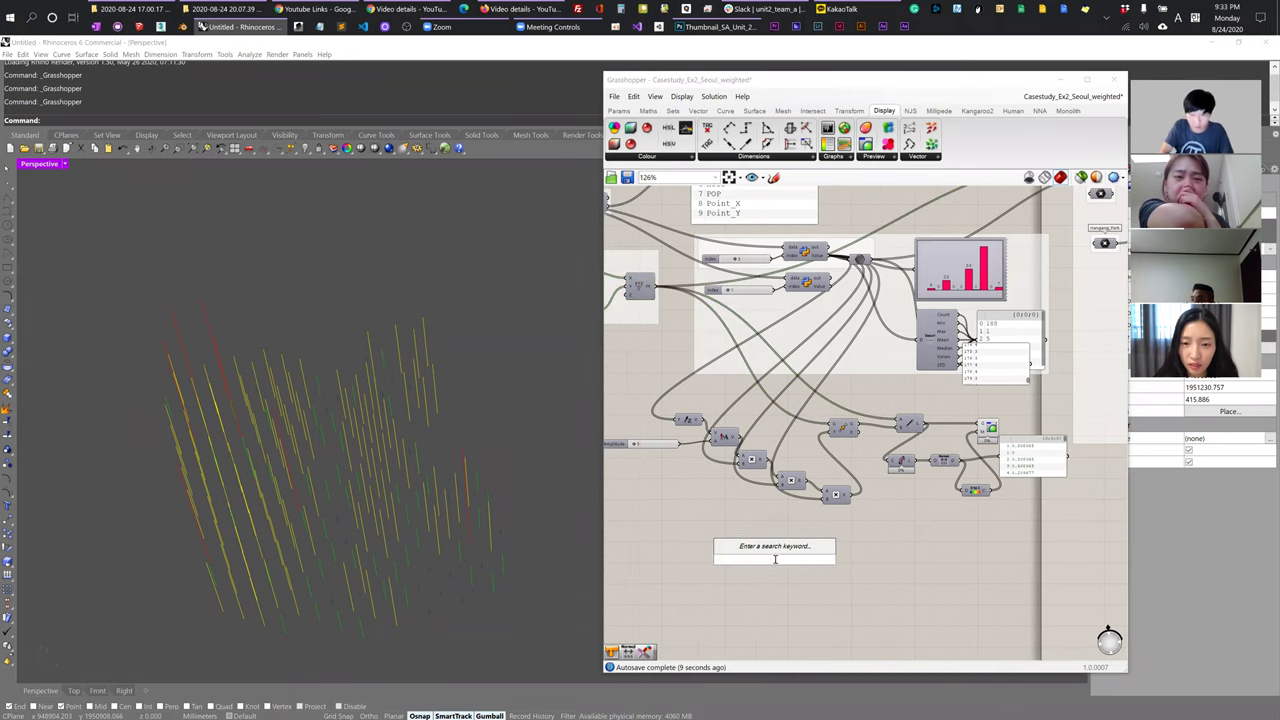
{"action": "type", "text": "circle"}
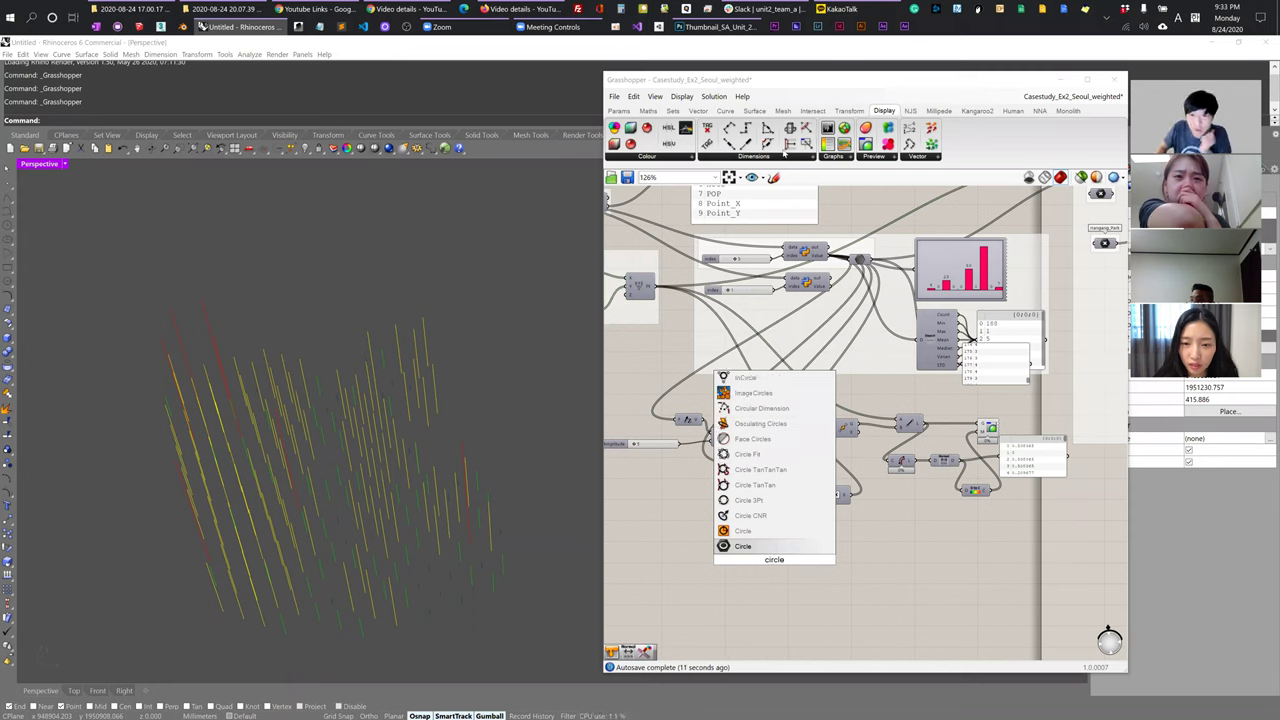
{"action": "left_click", "coordinate": [726, 110]}
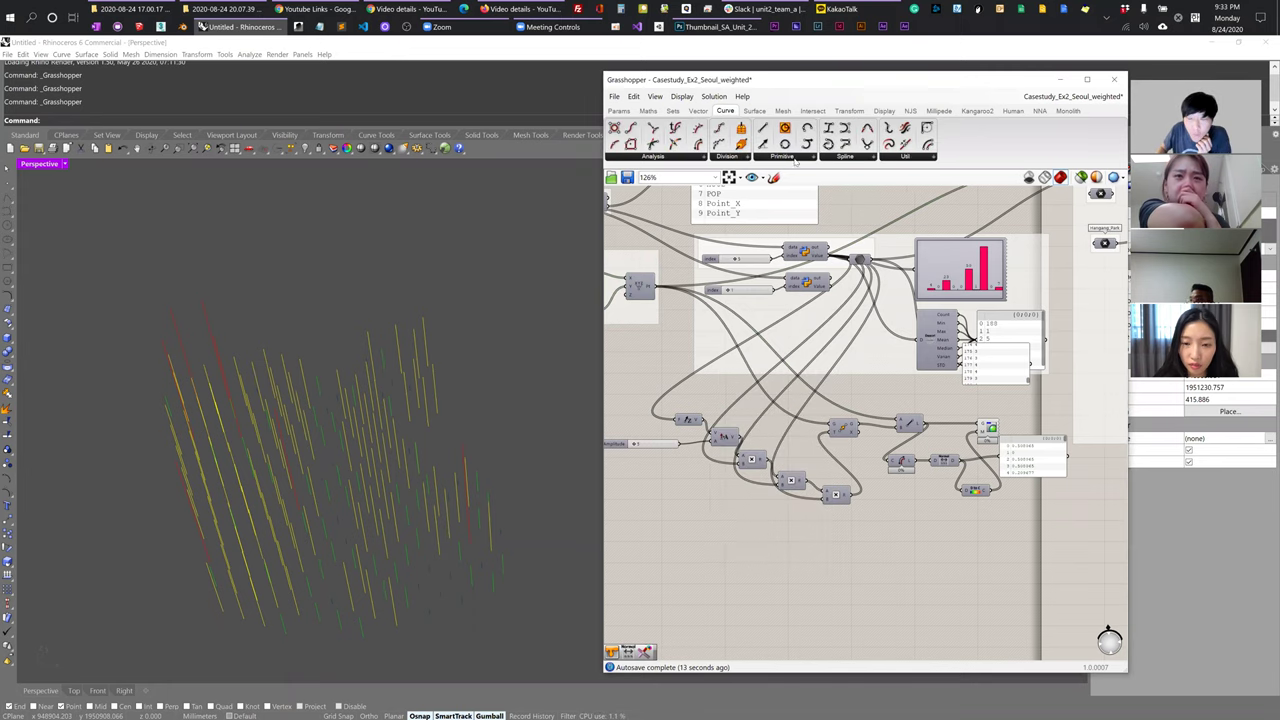
{"action": "left_click", "coordinate": [795, 159]}
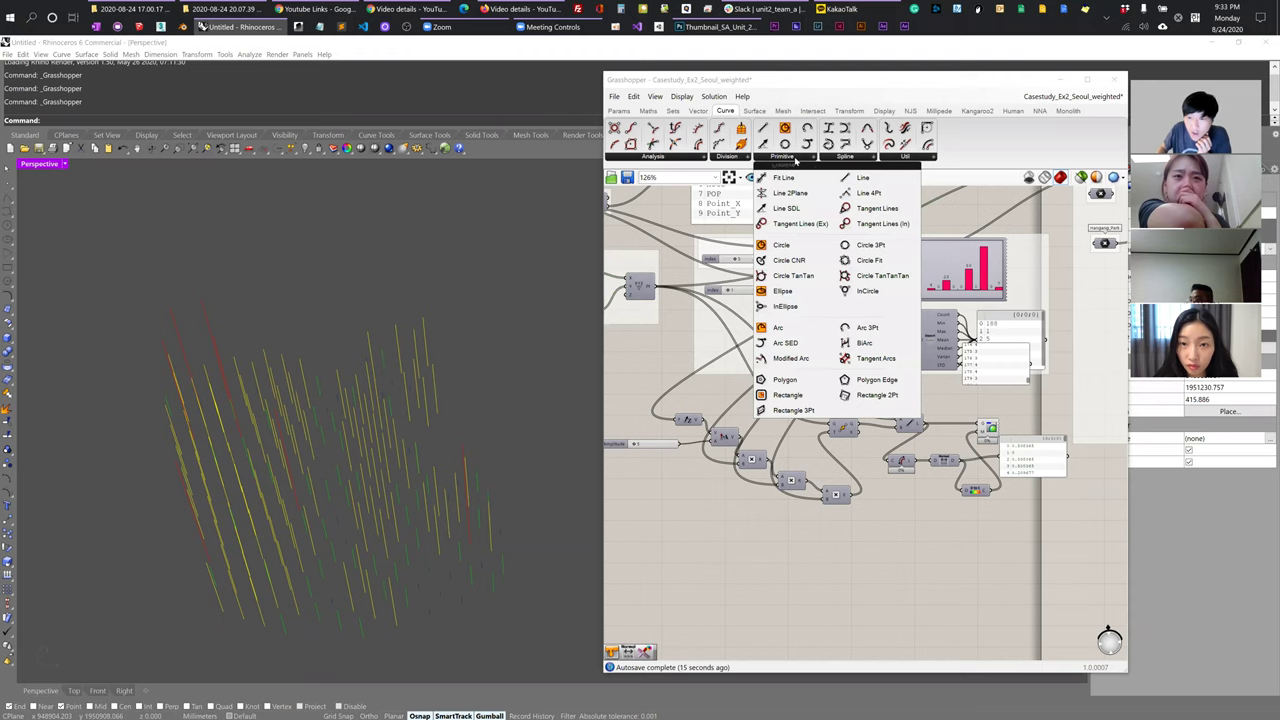
{"action": "left_click", "coordinate": [905, 157]}
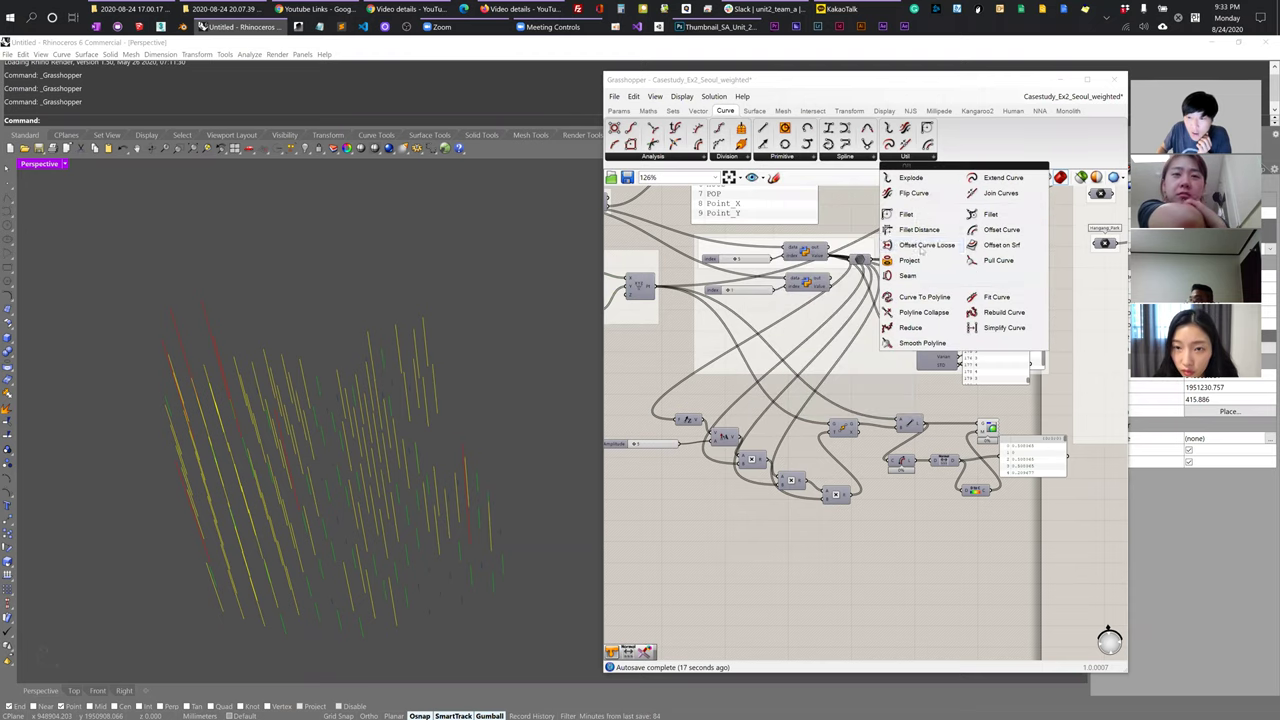
{"action": "left_click", "coordinate": [652, 157]}
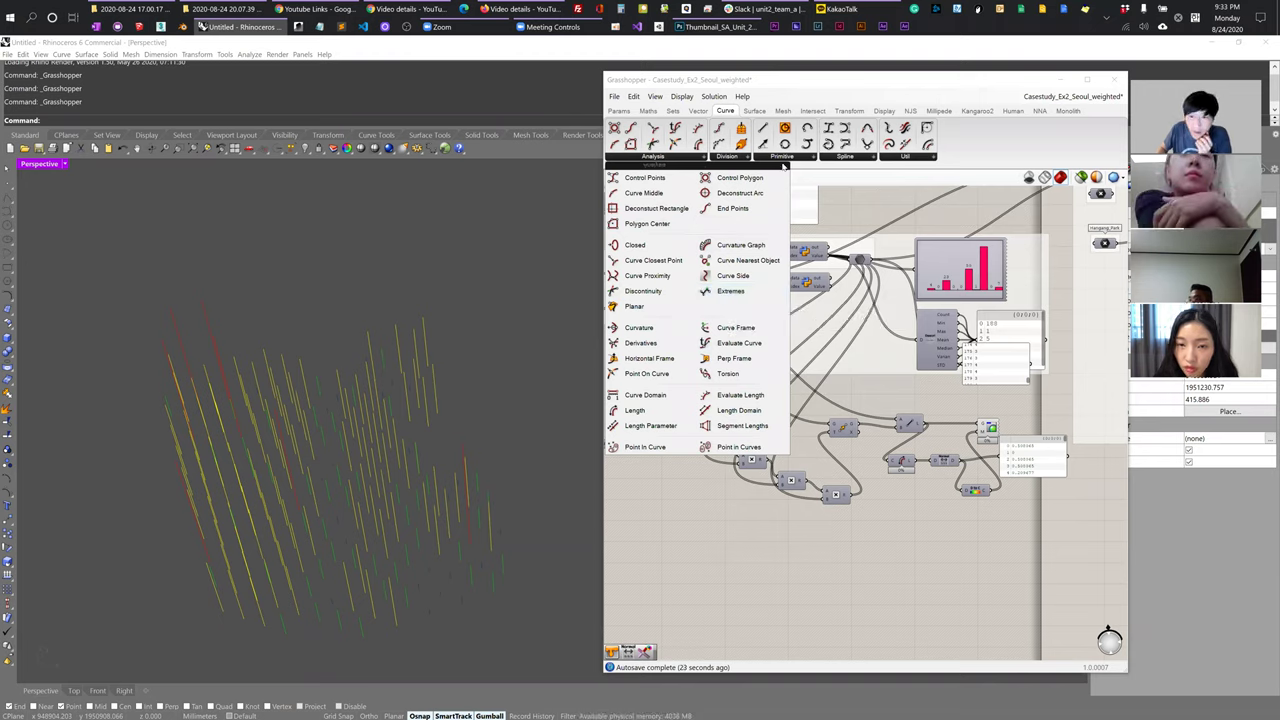
- Place a Circle component below the Multiplication chain and connect the constructed points' Pt output to its P input
{"action": "left_click", "coordinate": [783, 160]}
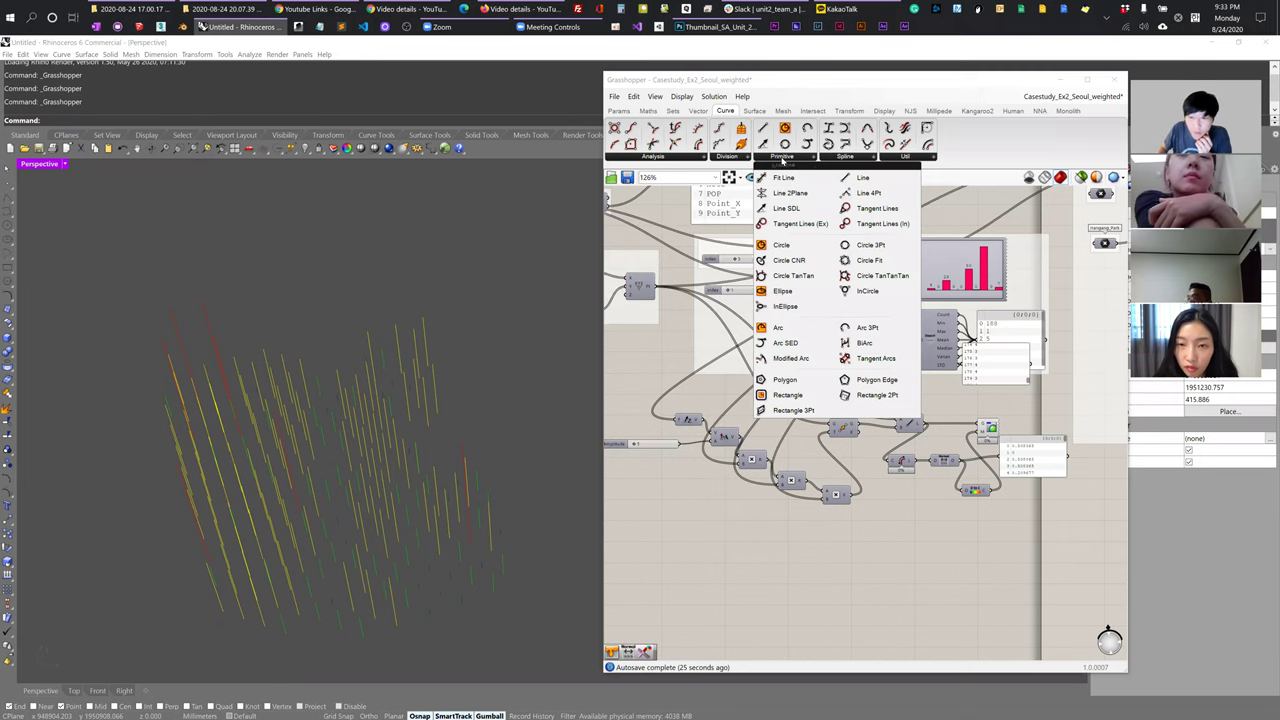
{"action": "left_click", "coordinate": [781, 245]}
{"action": "left_click", "coordinate": [688, 507]}
{"action": "left_click_drag", "start_coordinate": [660, 293], "coordinate": [679, 510]}
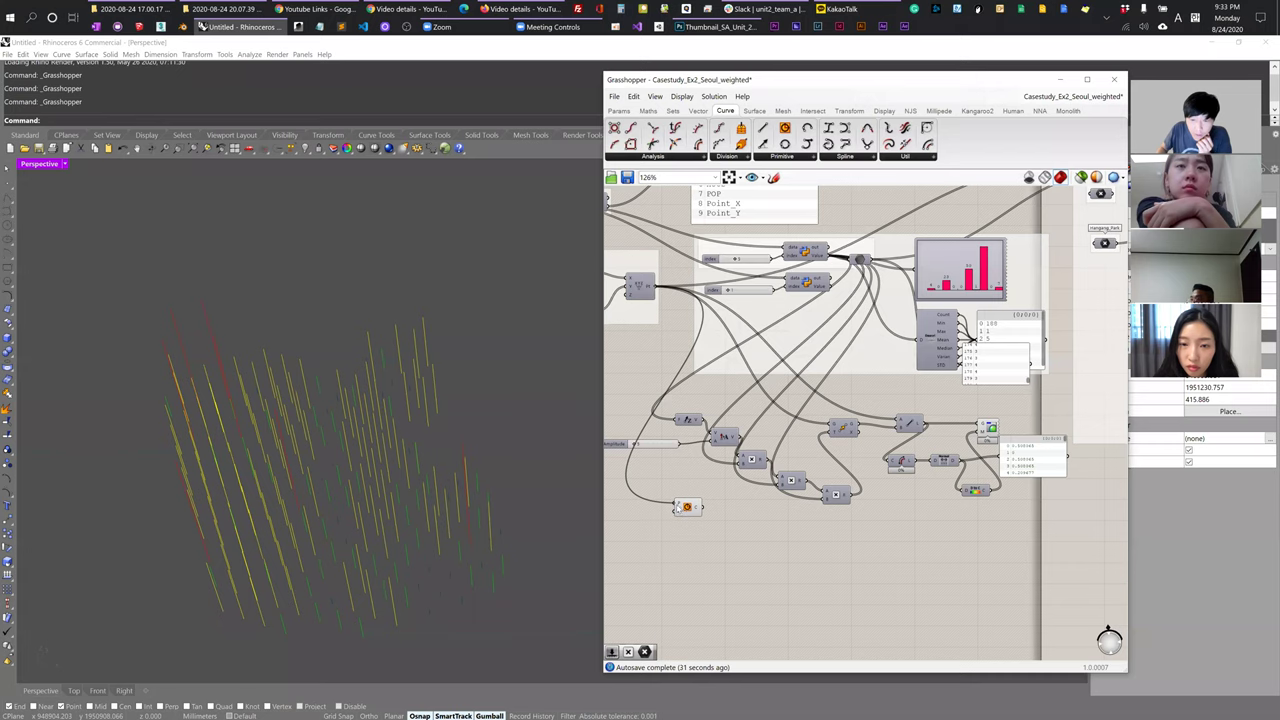
{"action": "scroll", "coordinate": [679, 508], "scroll_direction": "up", "scroll_amount": 4}
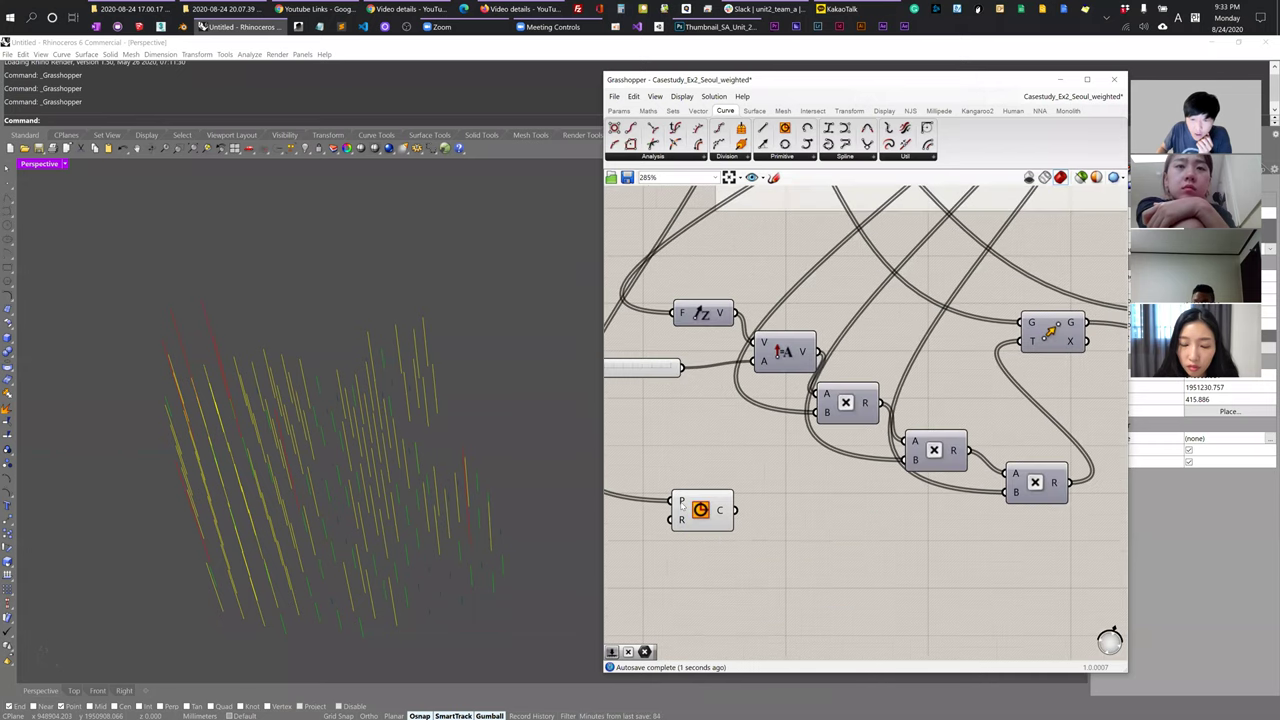
- Select the Circle component, zoom the Perspective viewport to its circles and examine them at the base of the coloured lines
{"action": "left_click", "coordinate": [699, 512]}
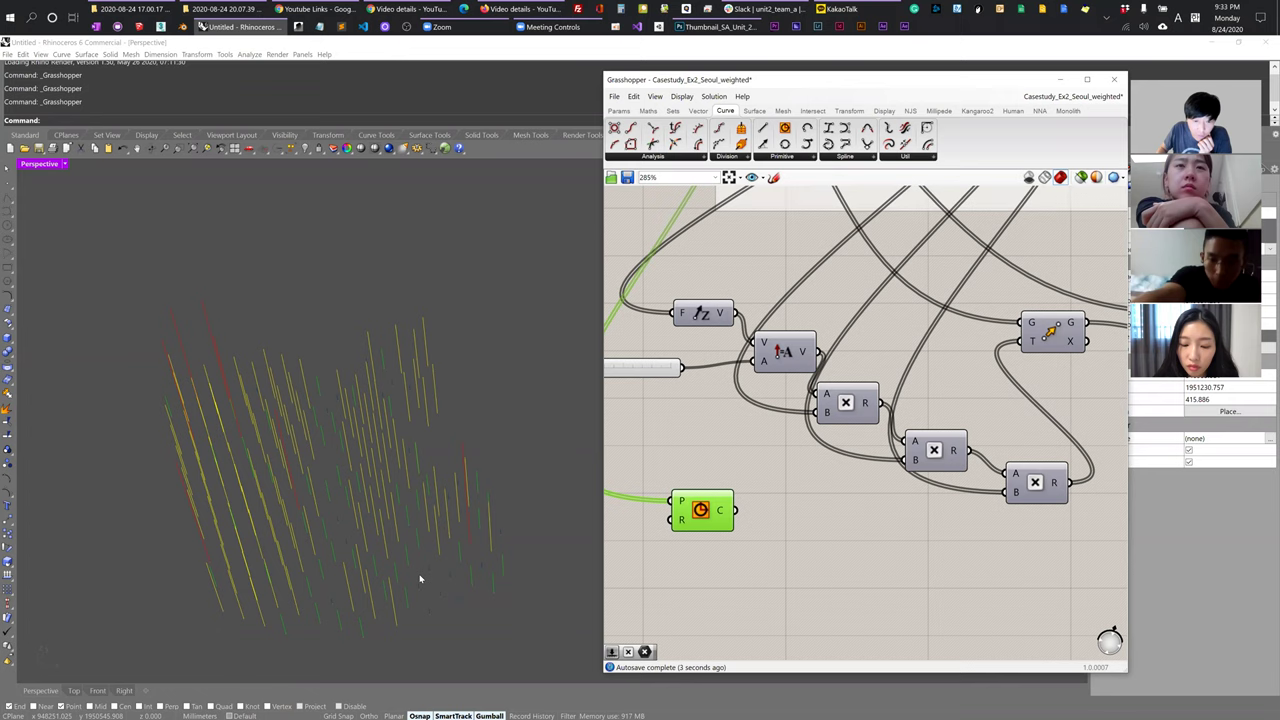
{"action": "left_click", "coordinate": [769, 584]}
{"action": "left_click", "coordinate": [705, 512]}
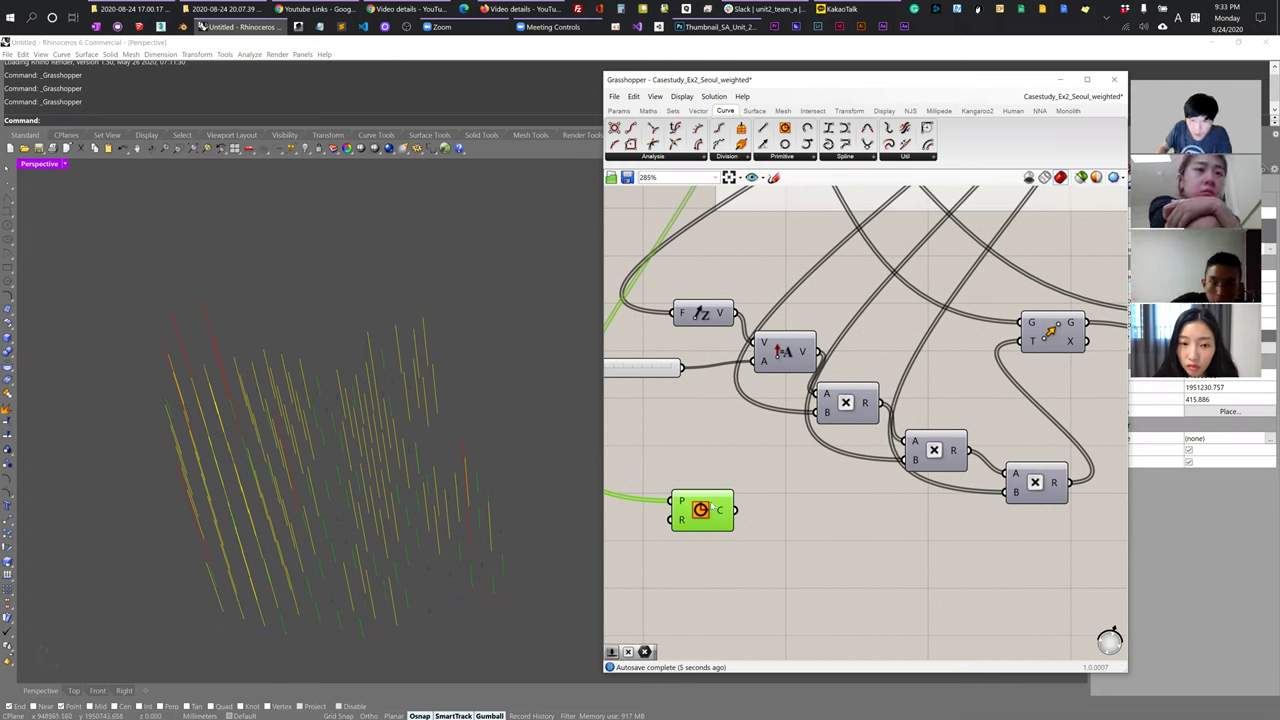
{"action": "right_click", "coordinate": [754, 499]}
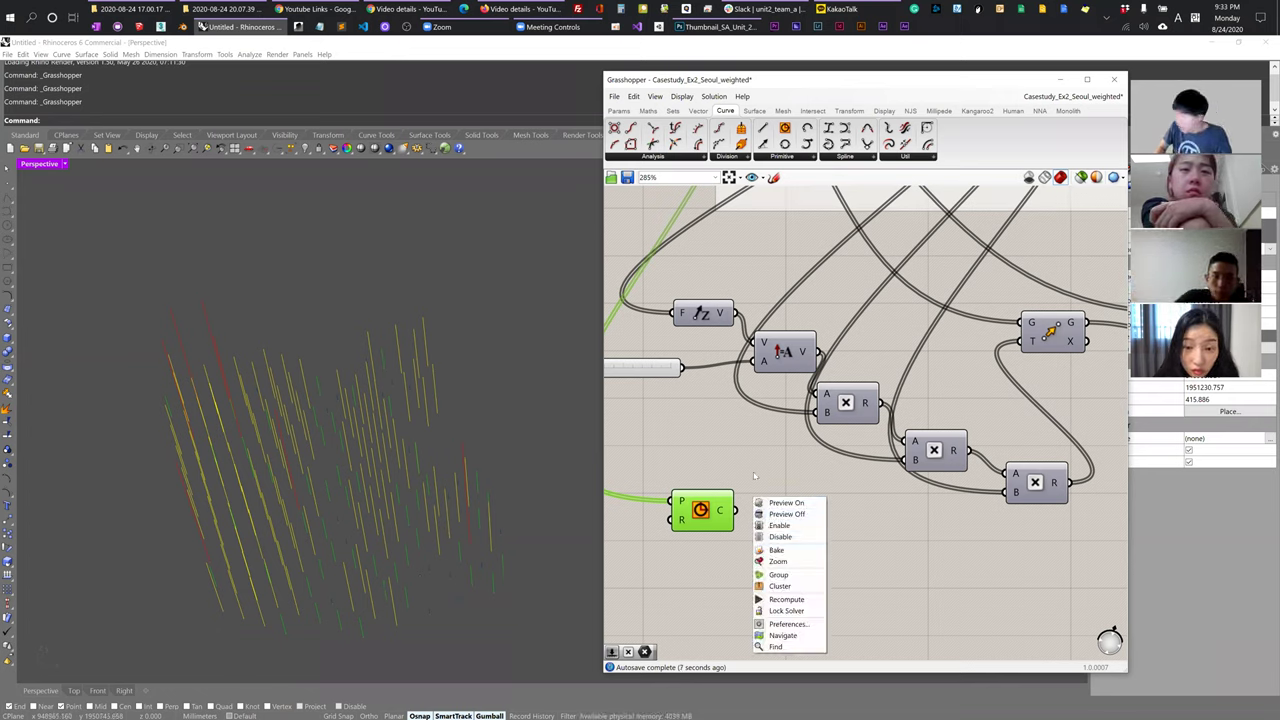
{"action": "left_click", "coordinate": [780, 561]}
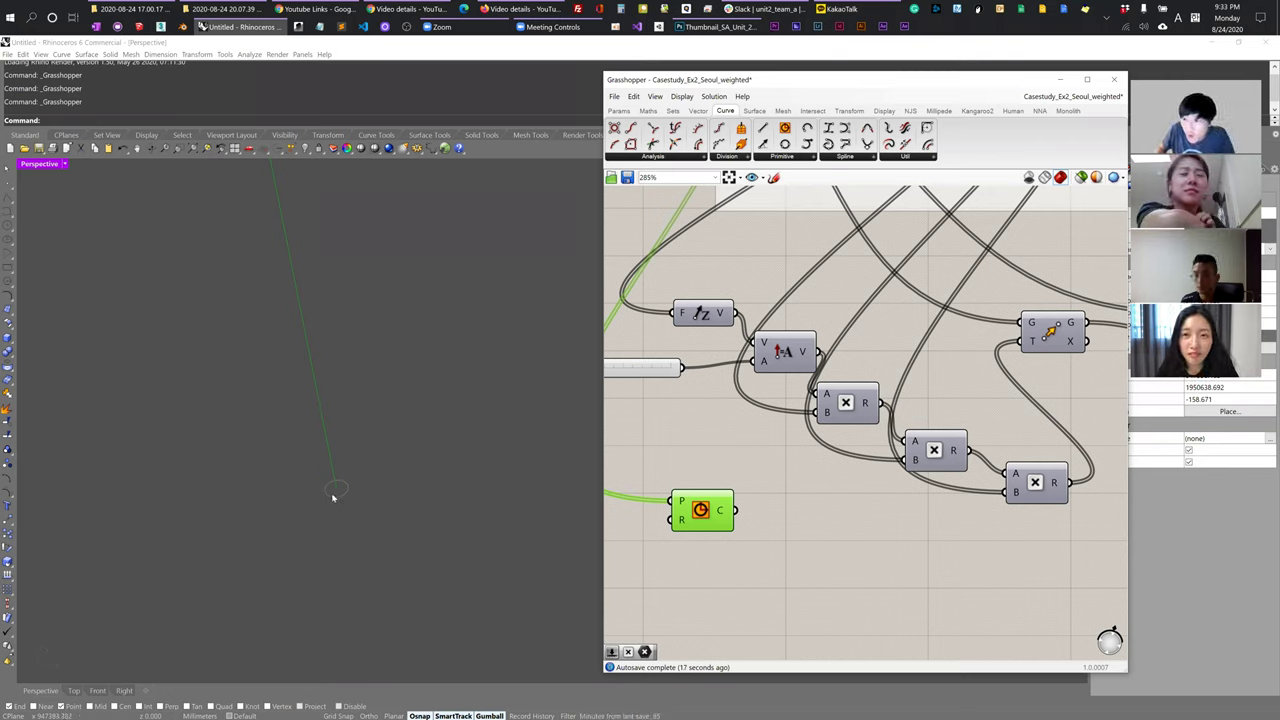
{"action": "scroll", "coordinate": [341, 491], "scroll_direction": "down", "scroll_amount": 10}
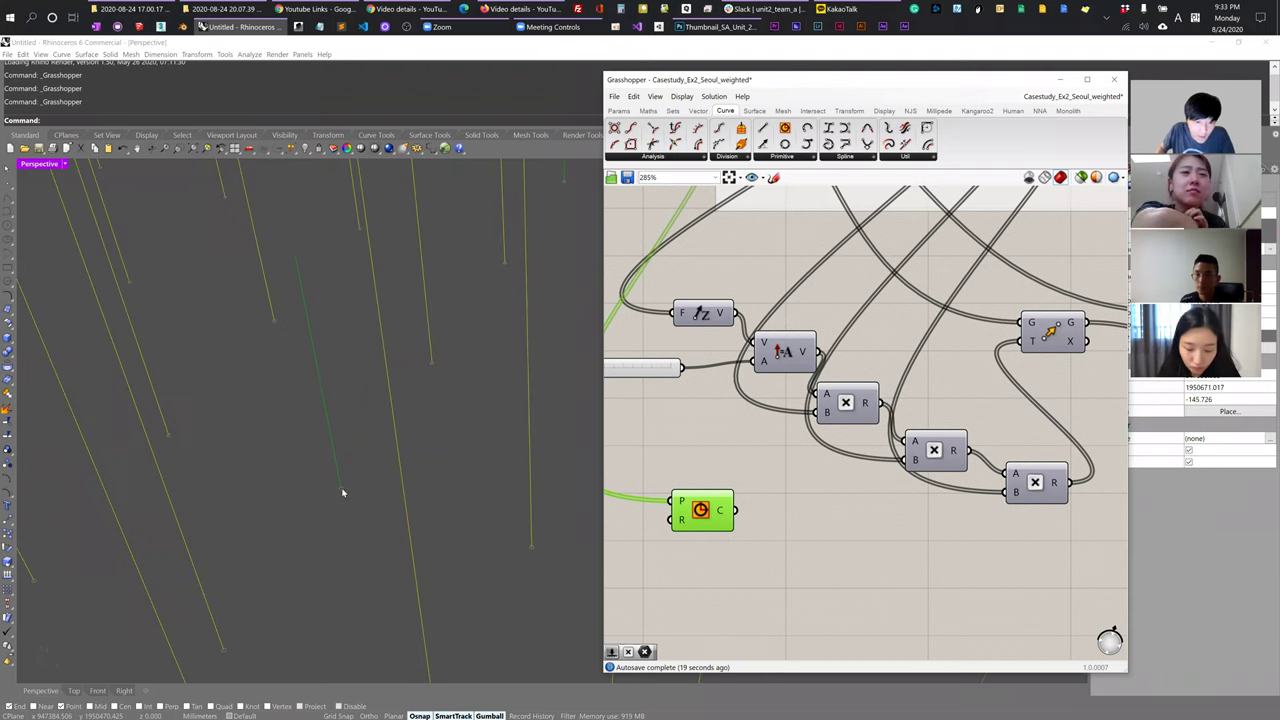
{"action": "scroll", "coordinate": [342, 492], "scroll_direction": "down", "scroll_amount": 3}
- Move the Circle component further out and place the copied index slider and Python column query beside it, below the Multiplication chain
{"action": "left_click_drag", "start_coordinate": [702, 512], "coordinate": [897, 553]}
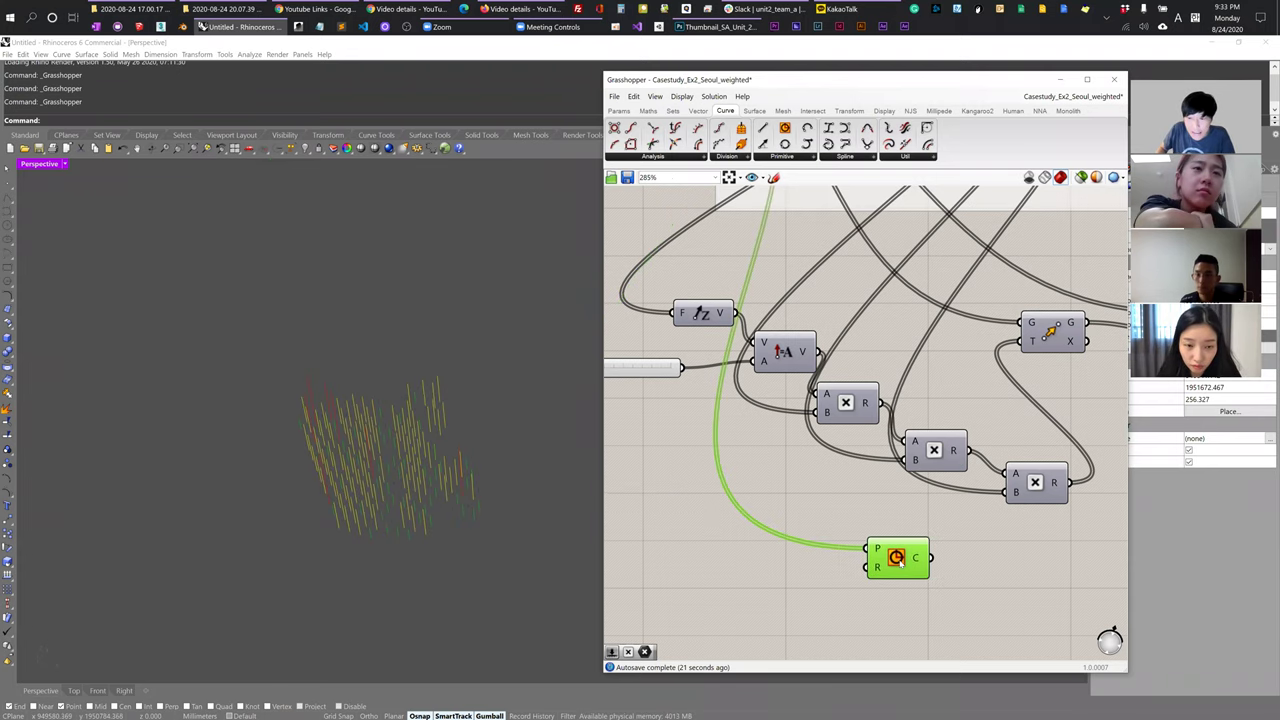
{"action": "scroll", "coordinate": [897, 560], "scroll_direction": "down", "scroll_amount": 4}
{"action": "right_click_drag", "start_coordinate": [824, 520], "coordinate": [784, 493]}
{"action": "left_click_drag", "start_coordinate": [783, 493], "coordinate": [966, 536]}
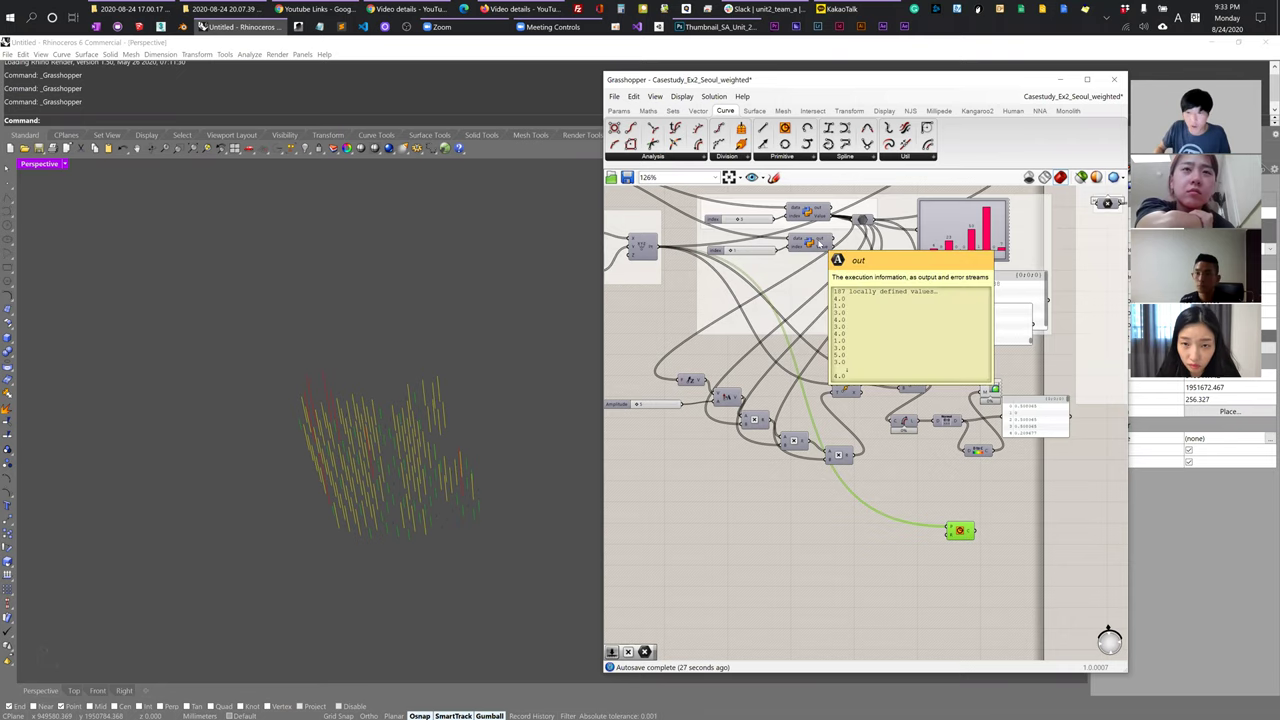
{"action": "left_click", "coordinate": [815, 244]}
{"action": "left_click", "coordinate": [767, 251], "text": "shift"}
{"action": "left_click_drag", "start_coordinate": [818, 250], "coordinate": [829, 550]}
{"action": "left_click", "coordinate": [840, 592]}
{"action": "scroll", "coordinate": [815, 545], "scroll_direction": "up", "scroll_amount": 4}
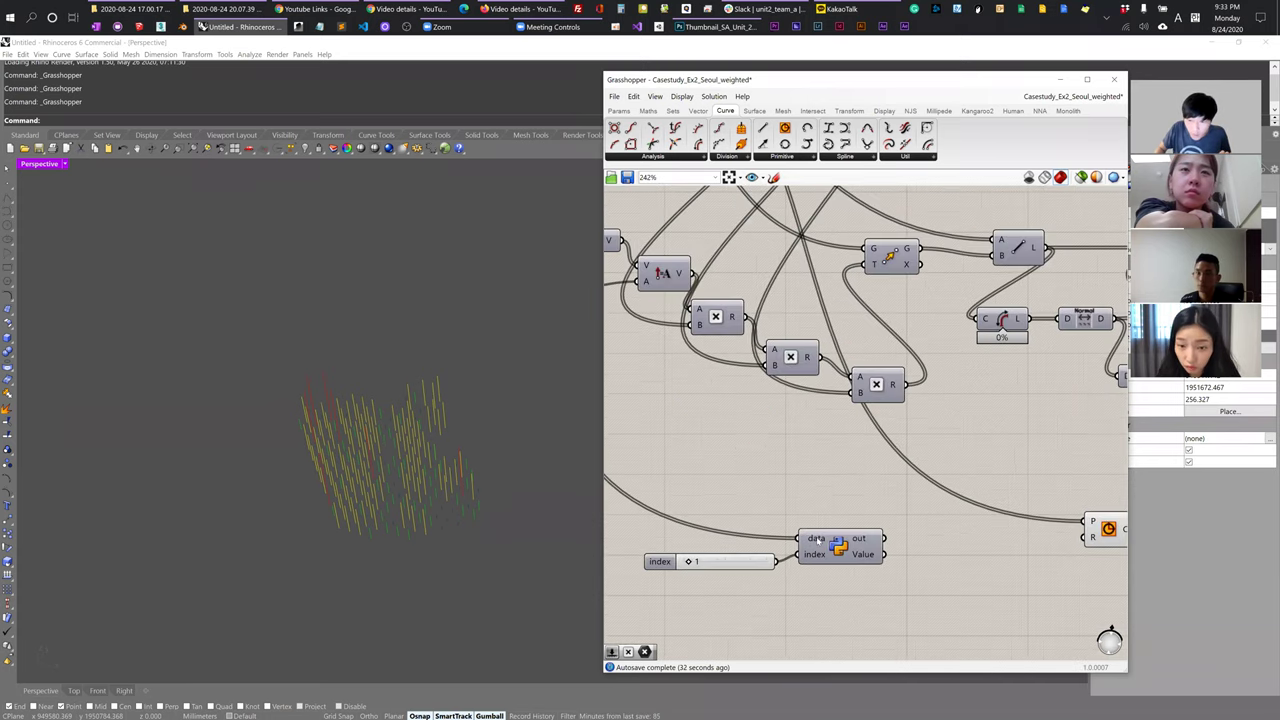
- Set the wire display of the copied column query's data input to Hidden and shift the component slightly
{"action": "right_click", "coordinate": [815, 541]}
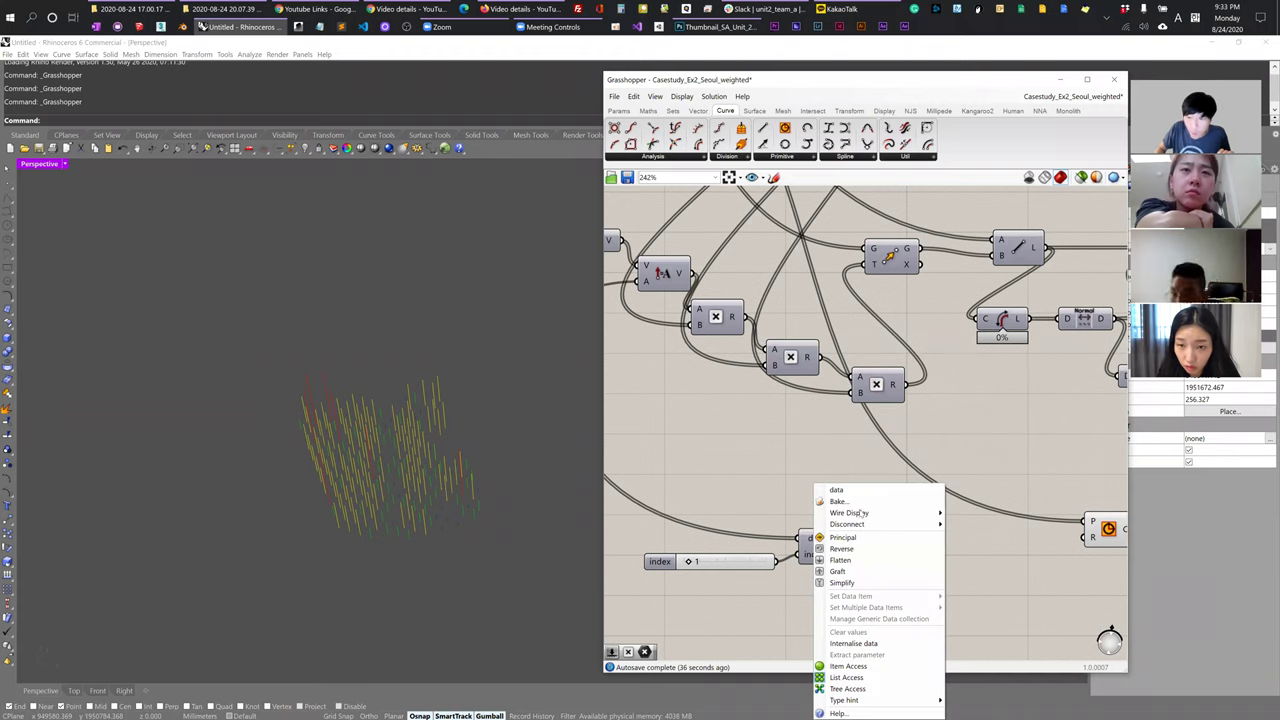
{"action": "mouse_move", "coordinate": [862, 513]}
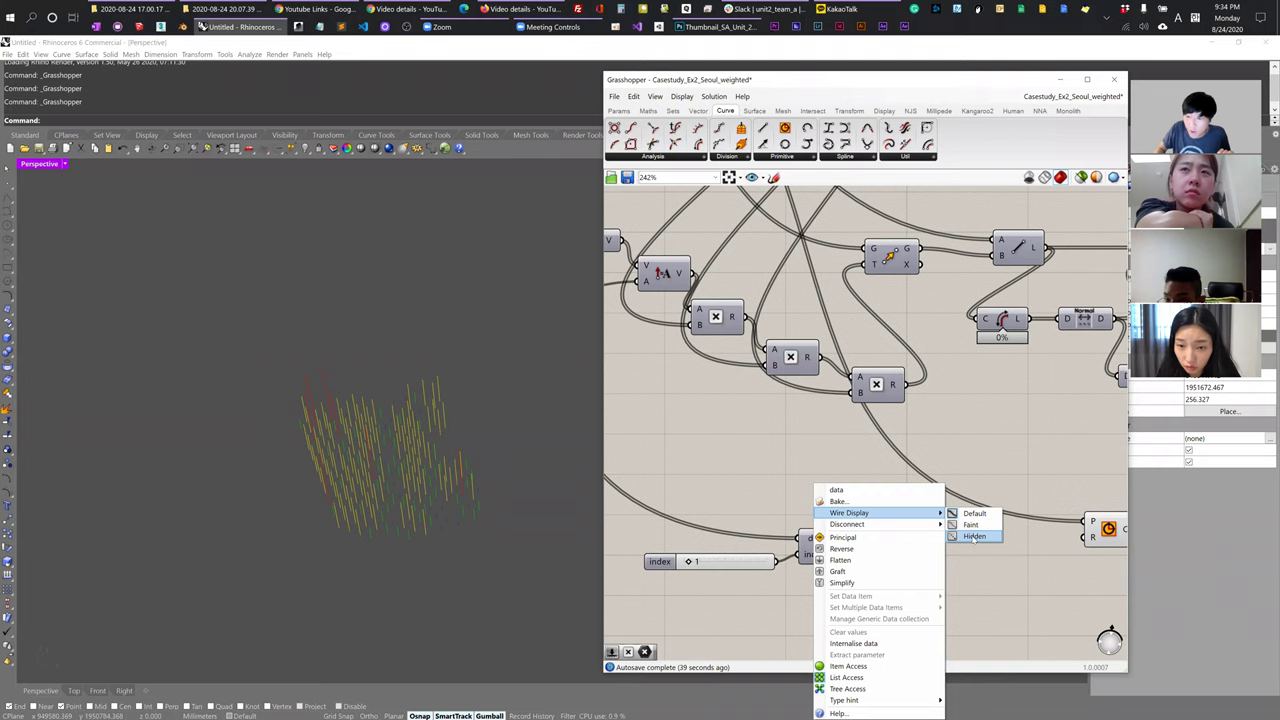
{"action": "left_click", "coordinate": [970, 525]}
{"action": "left_click_drag", "start_coordinate": [897, 615], "coordinate": [714, 506]}
{"action": "left_click_drag", "start_coordinate": [838, 542], "coordinate": [830, 515]}
{"action": "left_click", "coordinate": [903, 427]}
- Group the components that build and colour the vertical lines, and move the group slightly away from the circle components
{"action": "scroll", "coordinate": [902, 427], "scroll_direction": "down", "scroll_amount": 2}
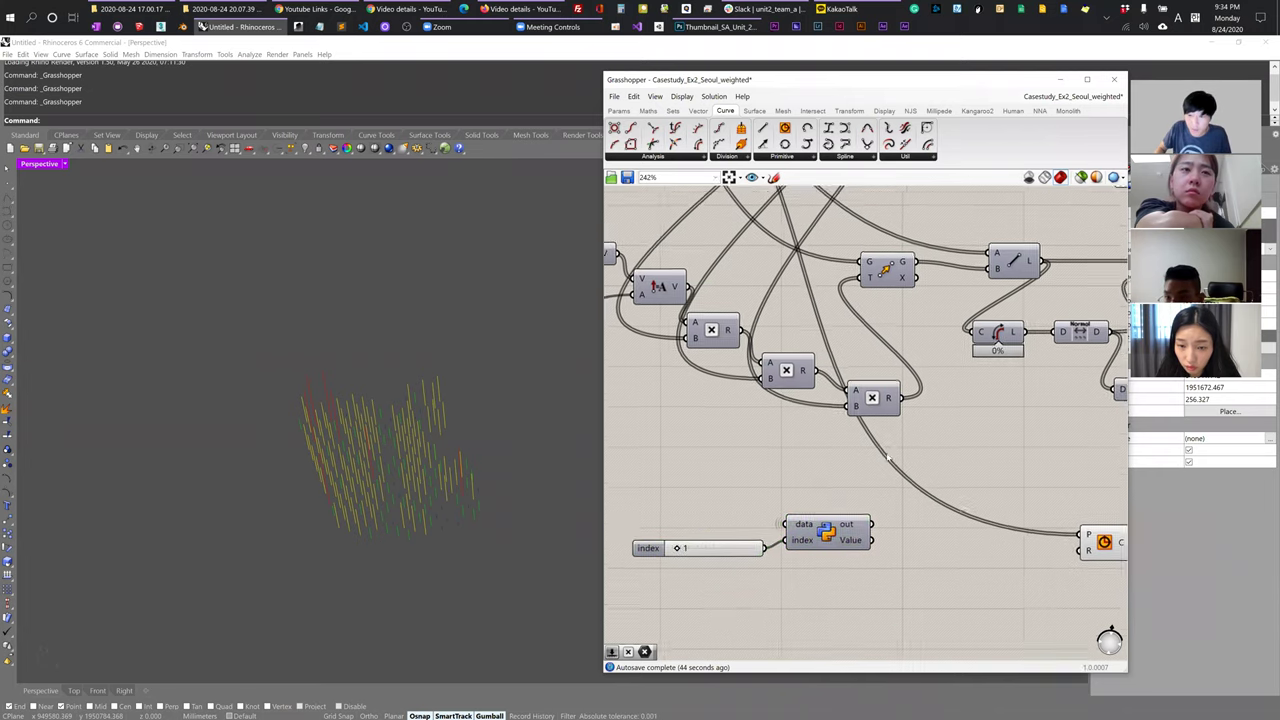
{"action": "left_click_drag", "start_coordinate": [634, 291], "coordinate": [933, 458]}
{"action": "scroll", "coordinate": [925, 452], "scroll_direction": "down", "scroll_amount": 1}
{"action": "left_click_drag", "start_coordinate": [1072, 456], "coordinate": [647, 335]}
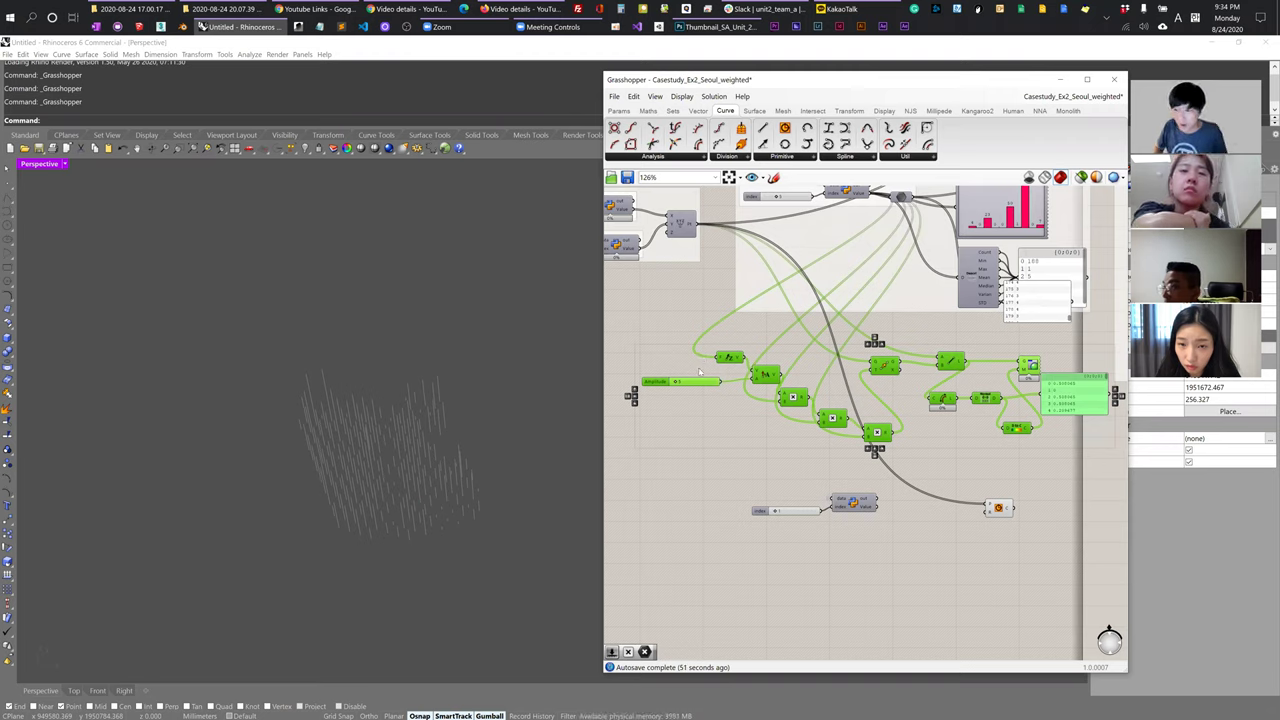
{"action": "key", "text": "ctrl+g"}
{"action": "left_click", "coordinate": [726, 414]}
{"action": "left_click_drag", "start_coordinate": [726, 414], "coordinate": [687, 399]}
{"action": "left_click", "coordinate": [891, 556]}
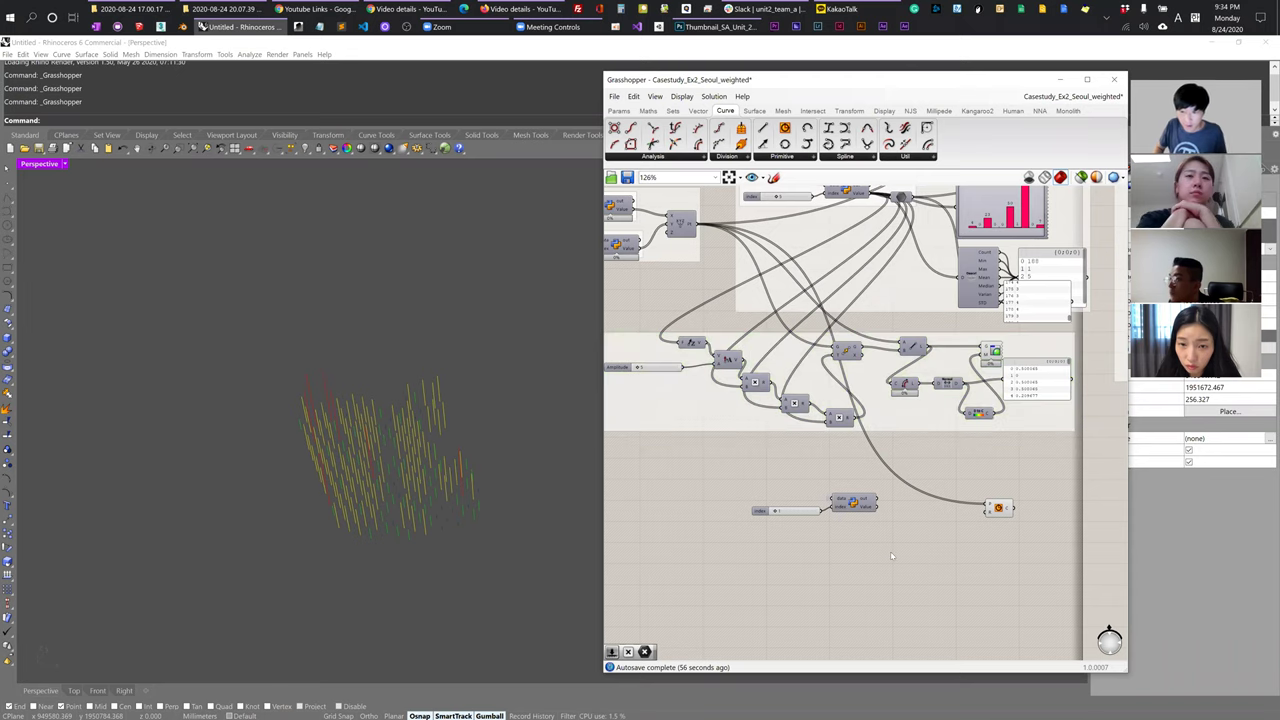
- Connect the copied column query's Value output to the Circle's R input and move the Circle closer to the query
{"action": "right_click_drag", "start_coordinate": [909, 572], "coordinate": [981, 553]}
{"action": "left_click_drag", "start_coordinate": [954, 552], "coordinate": [817, 470]}
{"action": "left_click_drag", "start_coordinate": [942, 486], "coordinate": [878, 494]}
{"action": "left_click", "coordinate": [986, 503]}
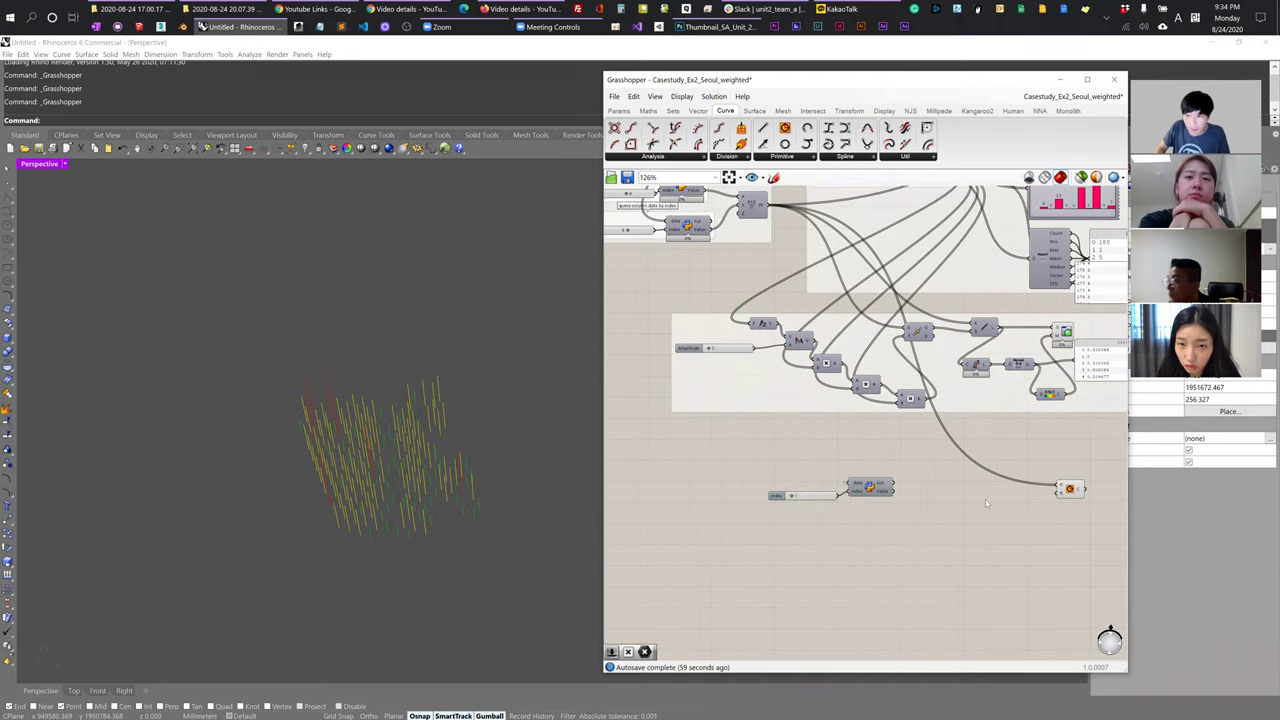
{"action": "left_click_drag", "start_coordinate": [1070, 491], "coordinate": [976, 489]}
{"action": "scroll", "coordinate": [962, 494], "scroll_direction": "up", "scroll_amount": 4}
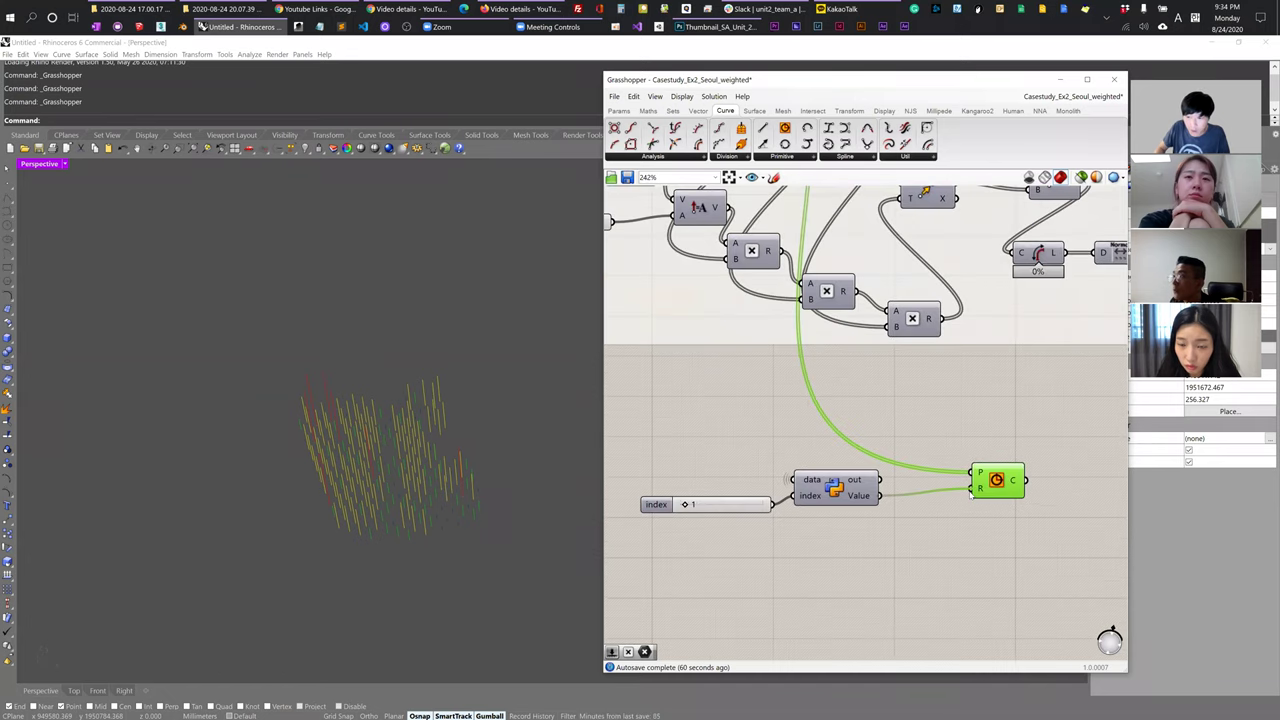
- Add a panel below the Circle component and connect the copied column query's Value output to it
{"action": "double_click", "coordinate": [973, 550]}
{"action": "type", "text": "//"}
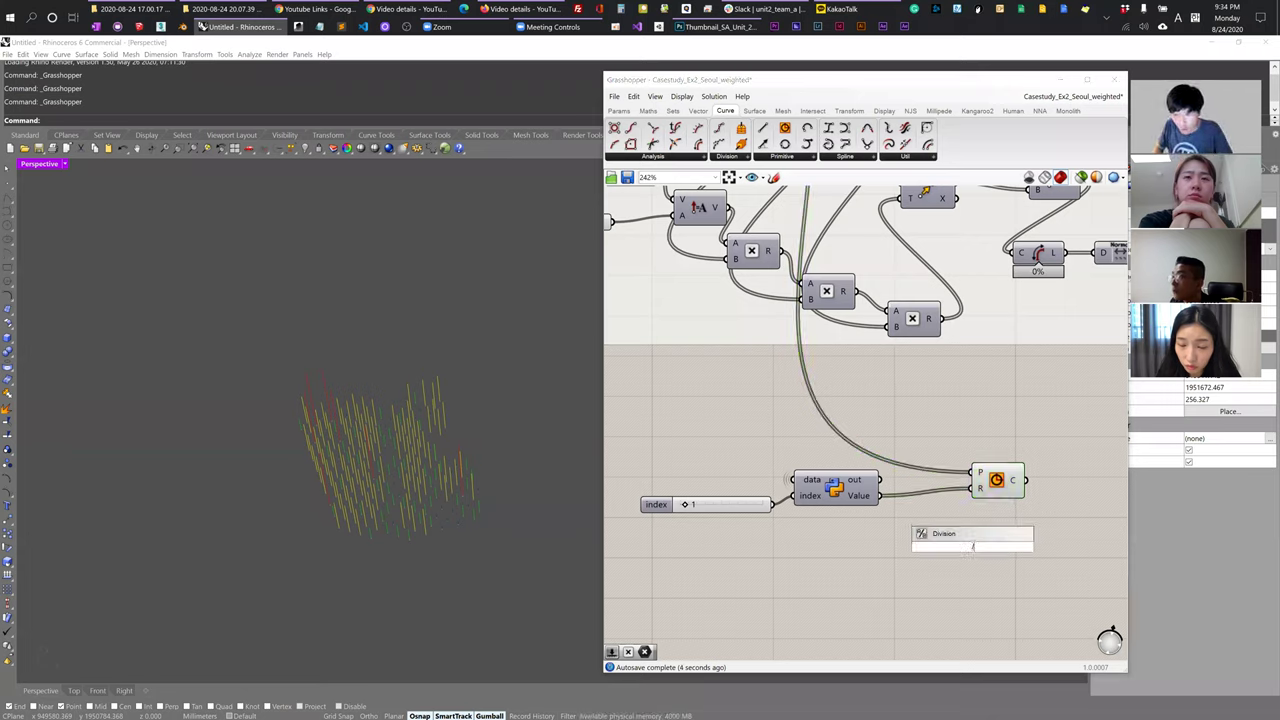
{"action": "key", "text": "Return"}
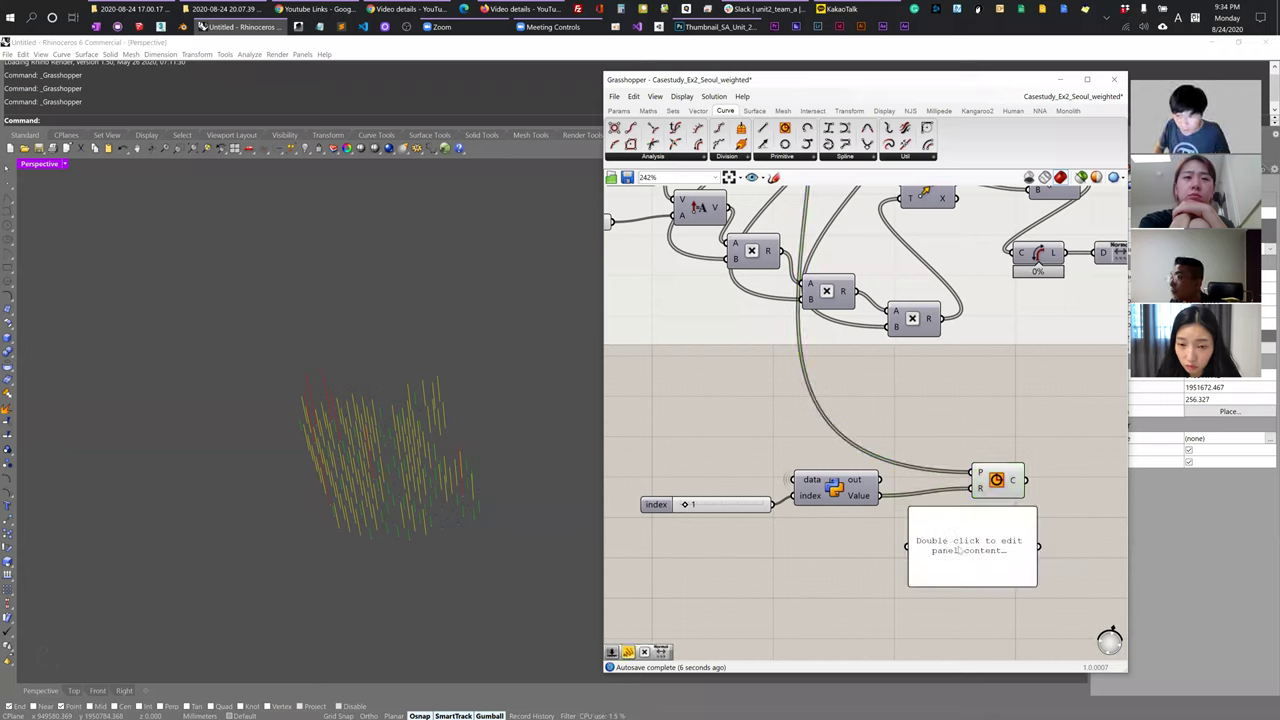
{"action": "left_click", "coordinate": [968, 552]}
{"action": "left_click_drag", "start_coordinate": [880, 496], "coordinate": [922, 555]}
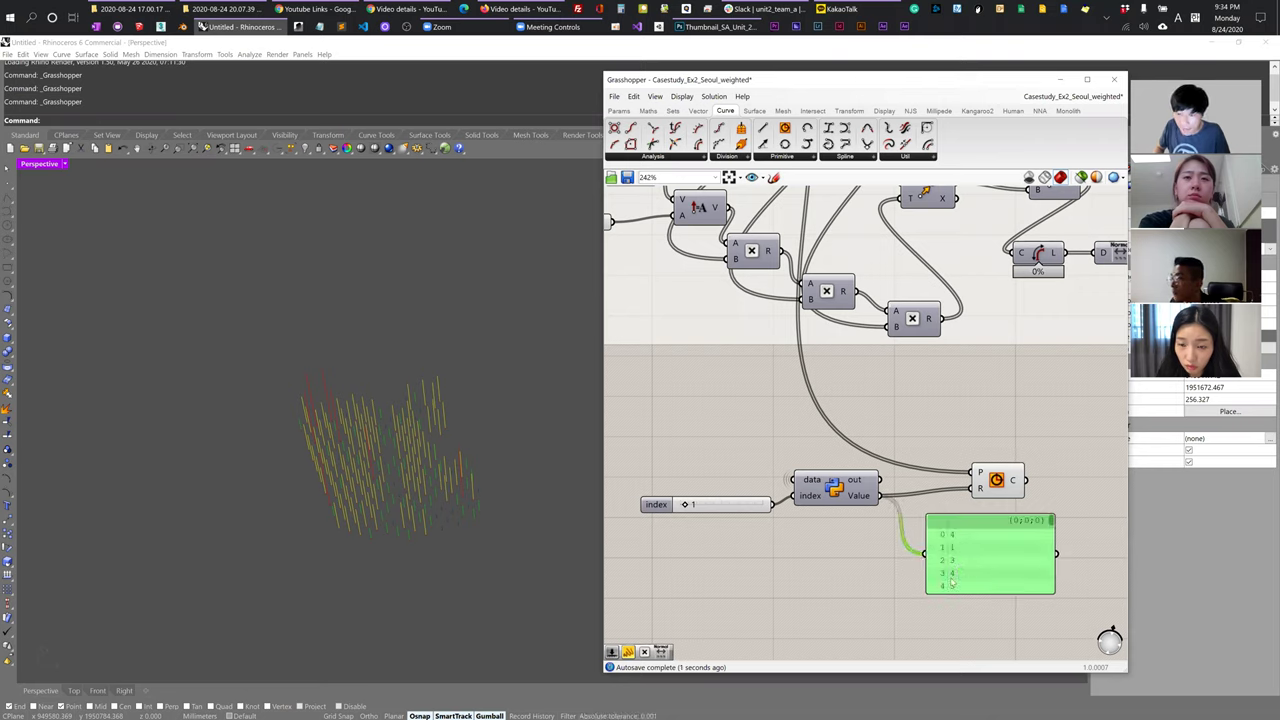
- Inspect the circles at the line bases in the Perspective viewport and delete the panel reading the Value output
{"action": "scroll", "coordinate": [443, 532], "scroll_direction": "up", "scroll_amount": 6}
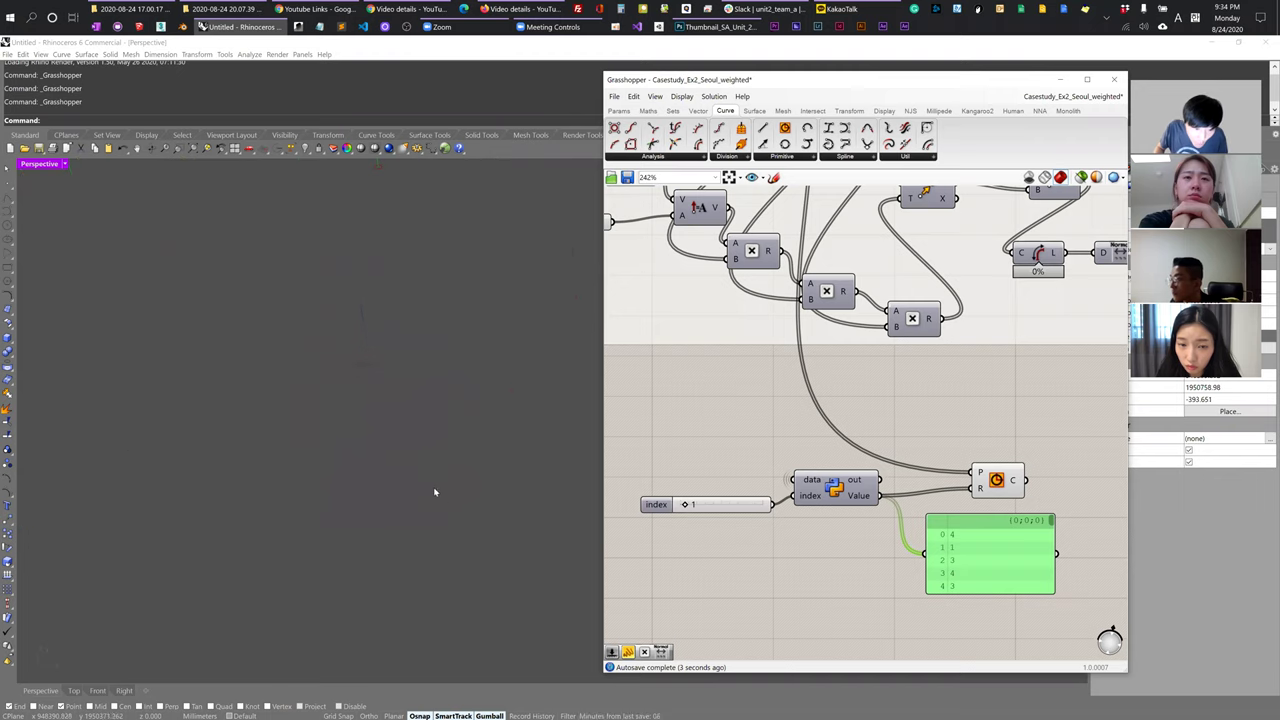
{"action": "scroll", "coordinate": [381, 404], "scroll_direction": "down", "scroll_amount": 5}
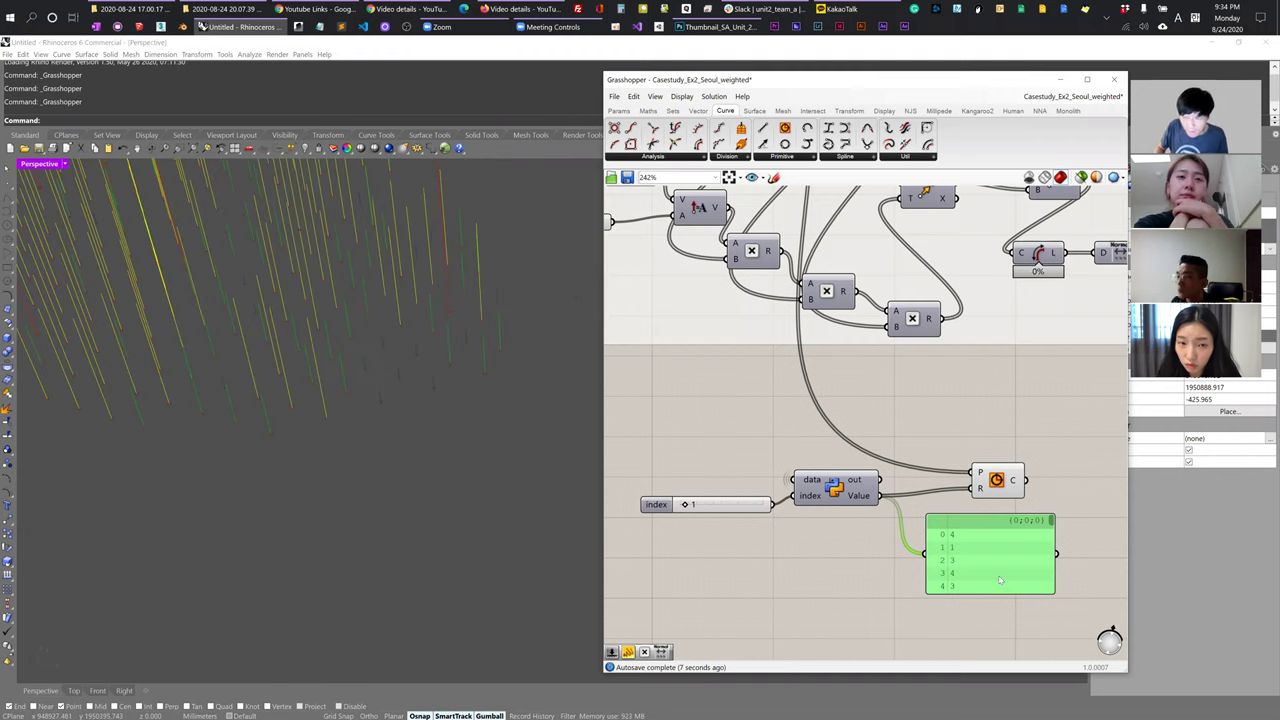
{"action": "left_click_drag", "start_coordinate": [999, 580], "coordinate": [1001, 610]}
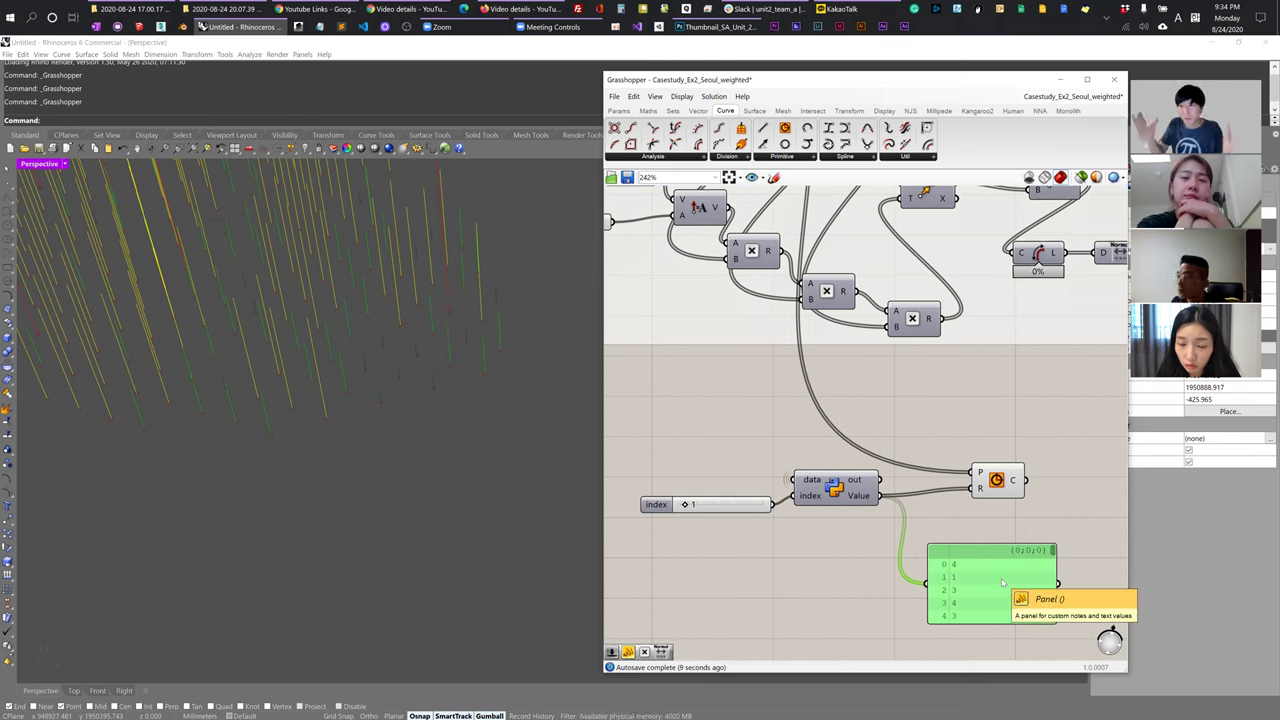
{"action": "key", "text": "Delete"}
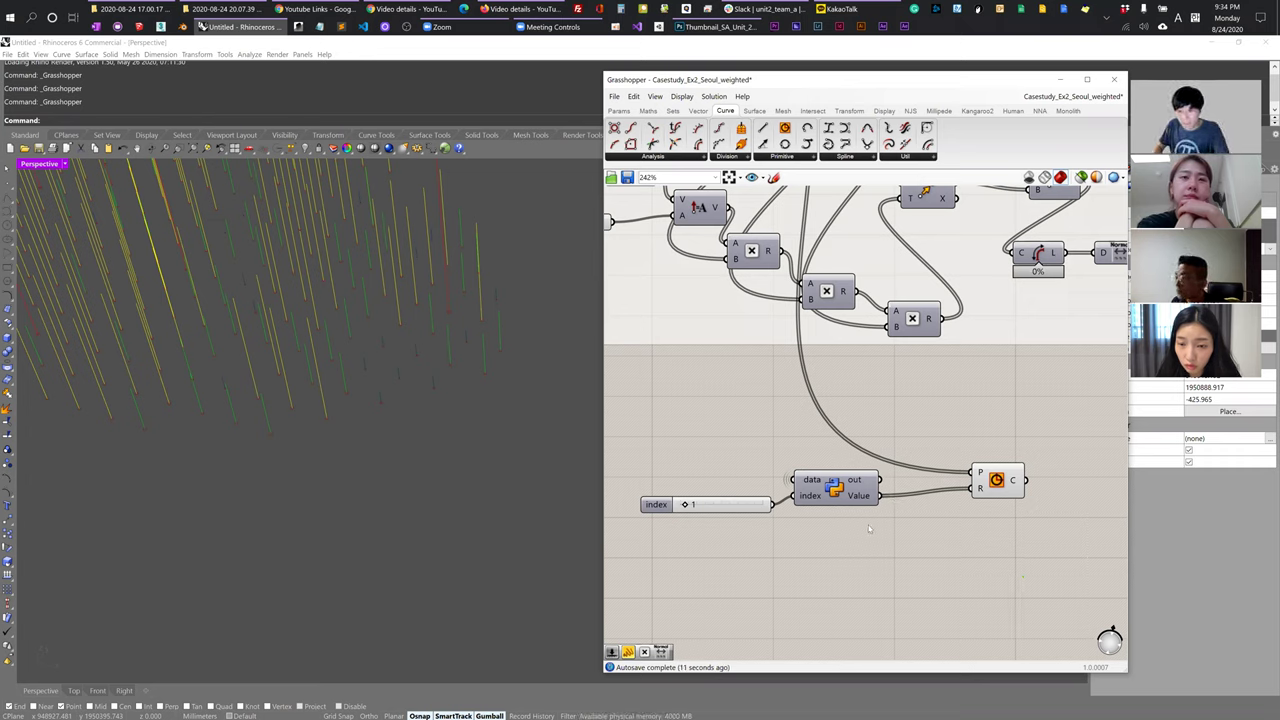
- Move the index slider and column query away from the Circle component to make room between them
{"action": "left_click_drag", "start_coordinate": [598, 393], "coordinate": [876, 540]}
{"action": "left_click_drag", "start_coordinate": [767, 473], "coordinate": [692, 456]}
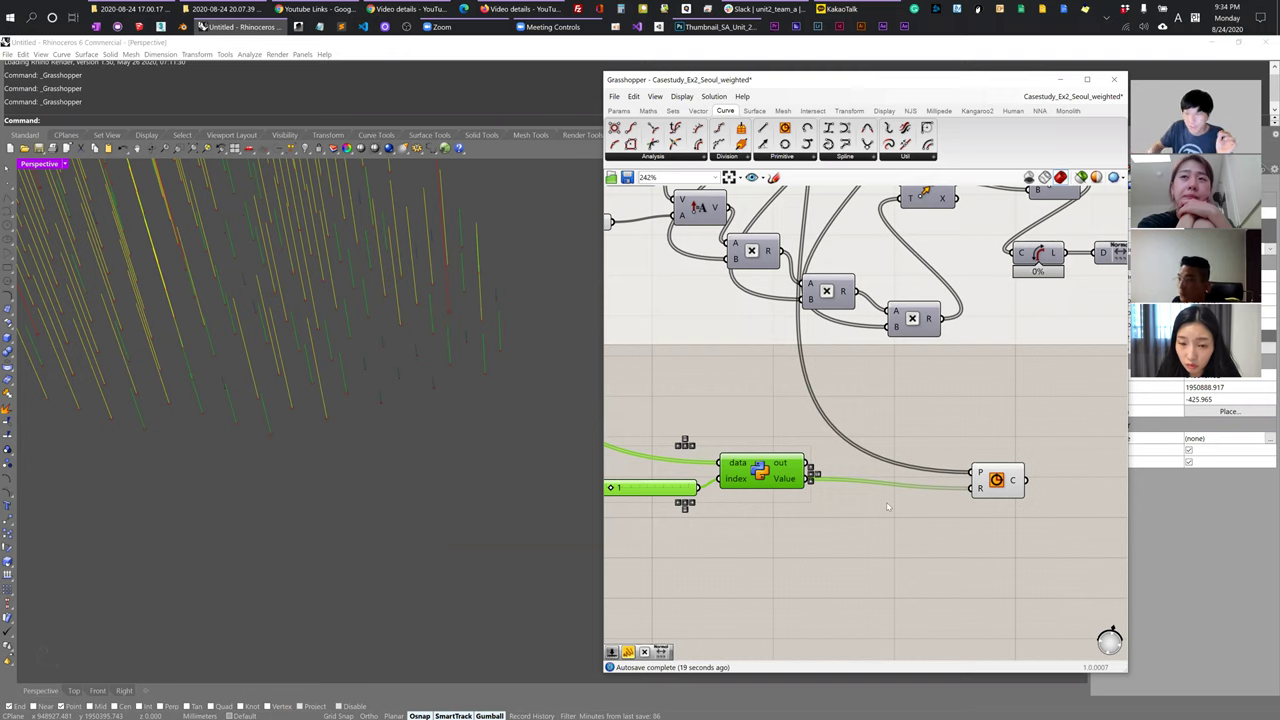
{"action": "left_click_drag", "start_coordinate": [998, 482], "coordinate": [1041, 472]}
- Place a GhPython Script component below the wire between the column query and the Circle
{"action": "double_click", "coordinate": [901, 536]}
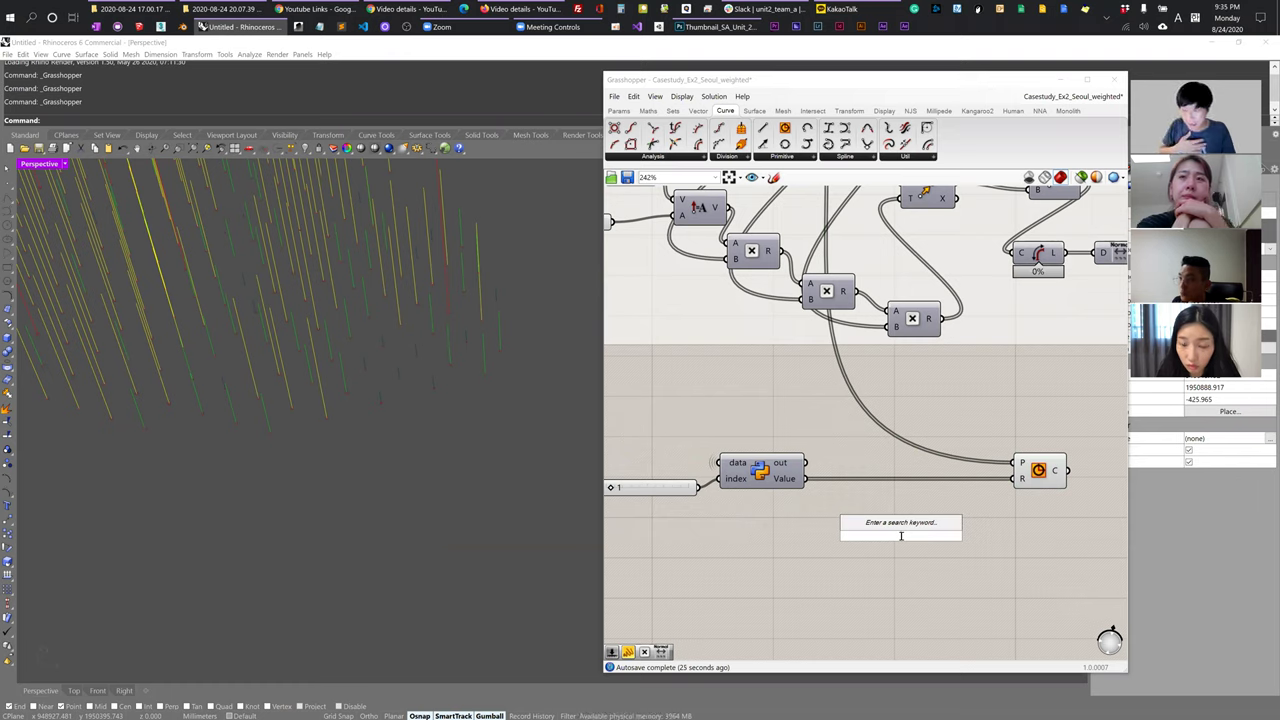
{"action": "type", "text": "python"}
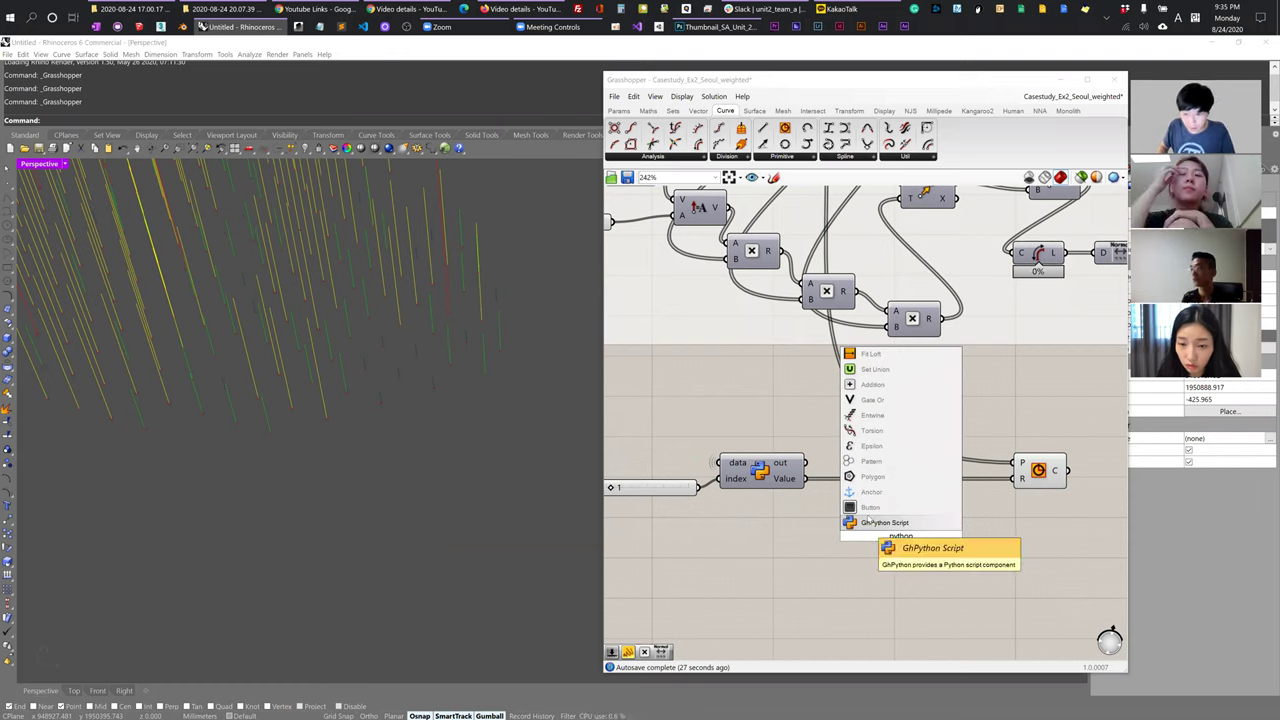
{"action": "key", "text": "Return"}
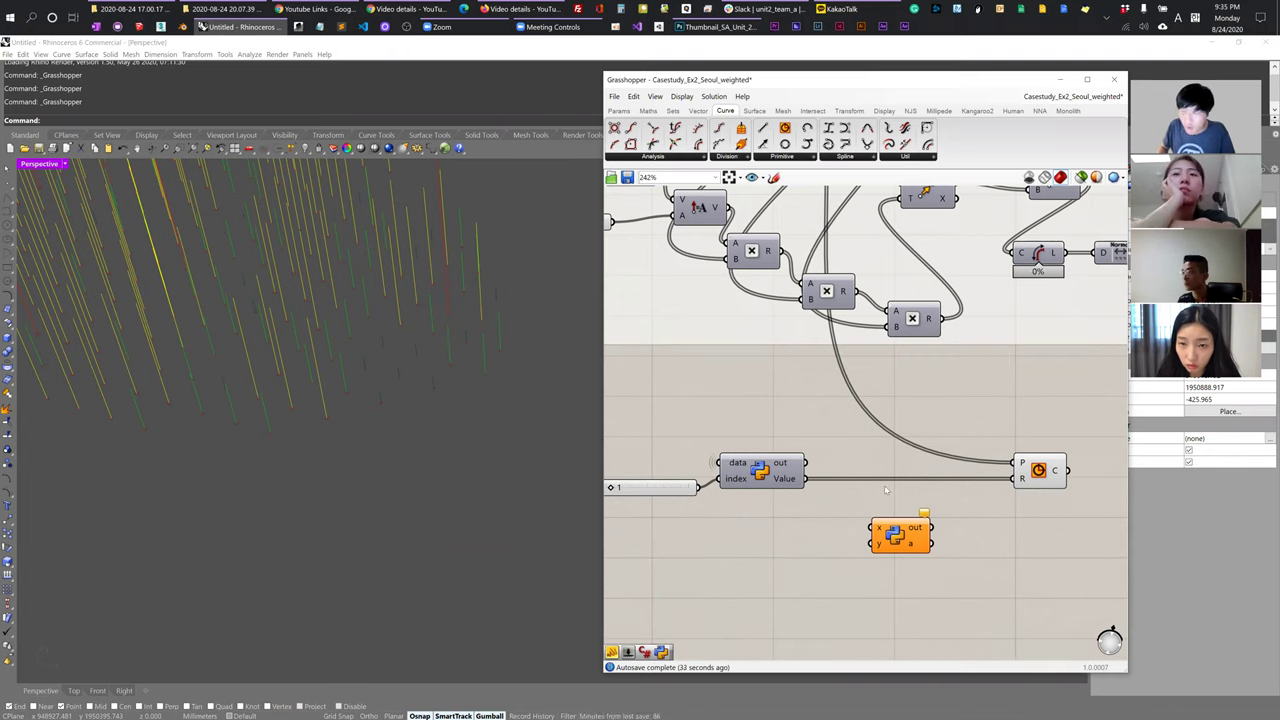
{"action": "right_click_drag", "start_coordinate": [713, 254], "coordinate": [761, 271]}
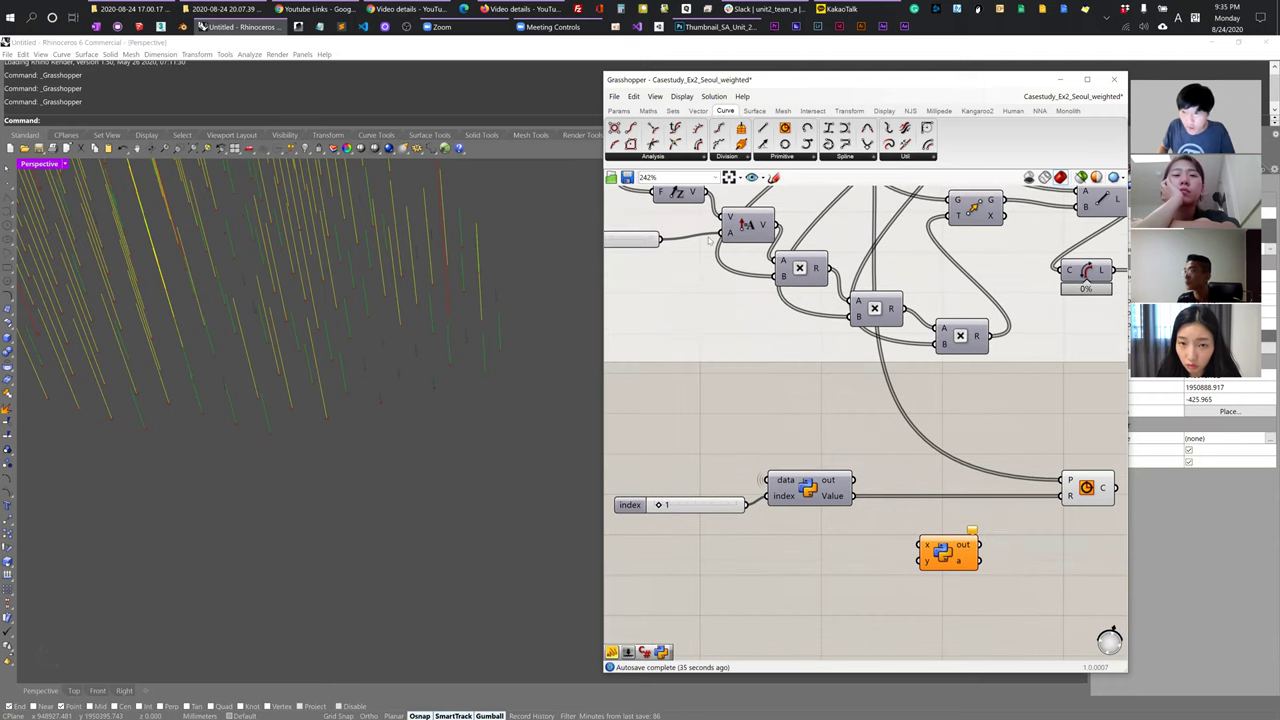
- Connect the column query's Value output to the new script's x input and set x to List Access
{"action": "left_click_drag", "start_coordinate": [853, 496], "coordinate": [928, 553]}
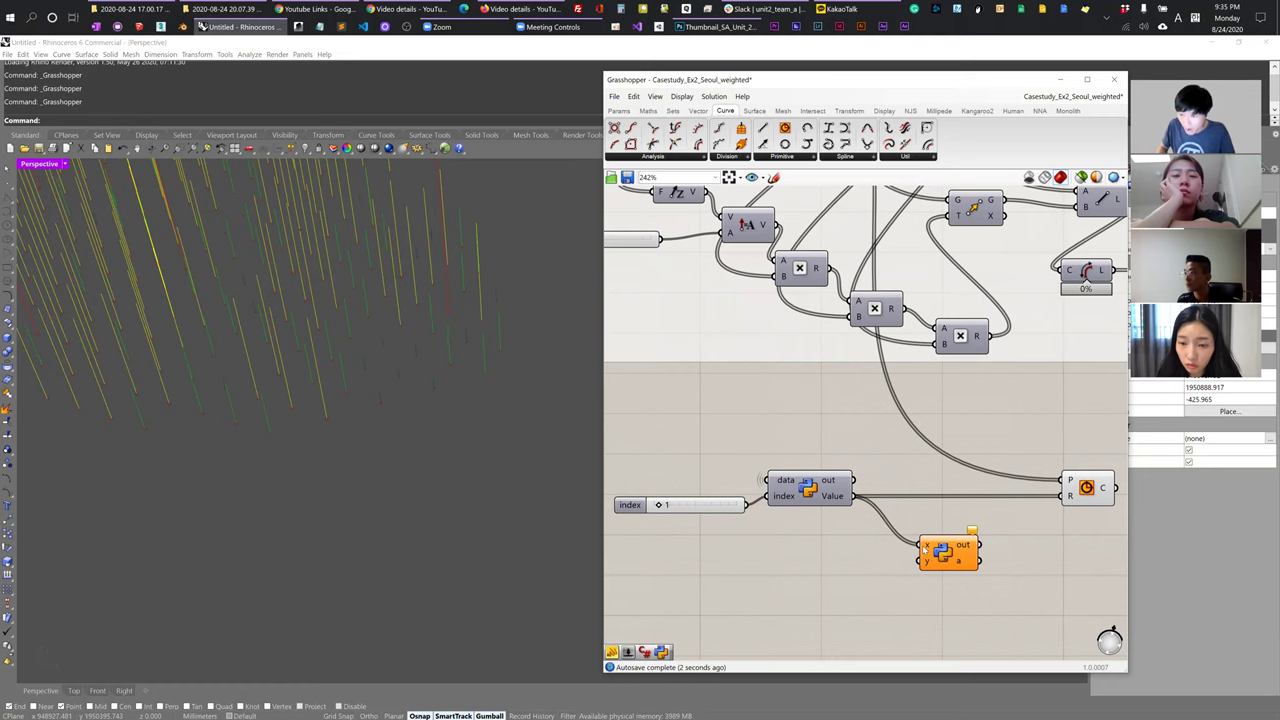
{"action": "right_click", "coordinate": [927, 548]}
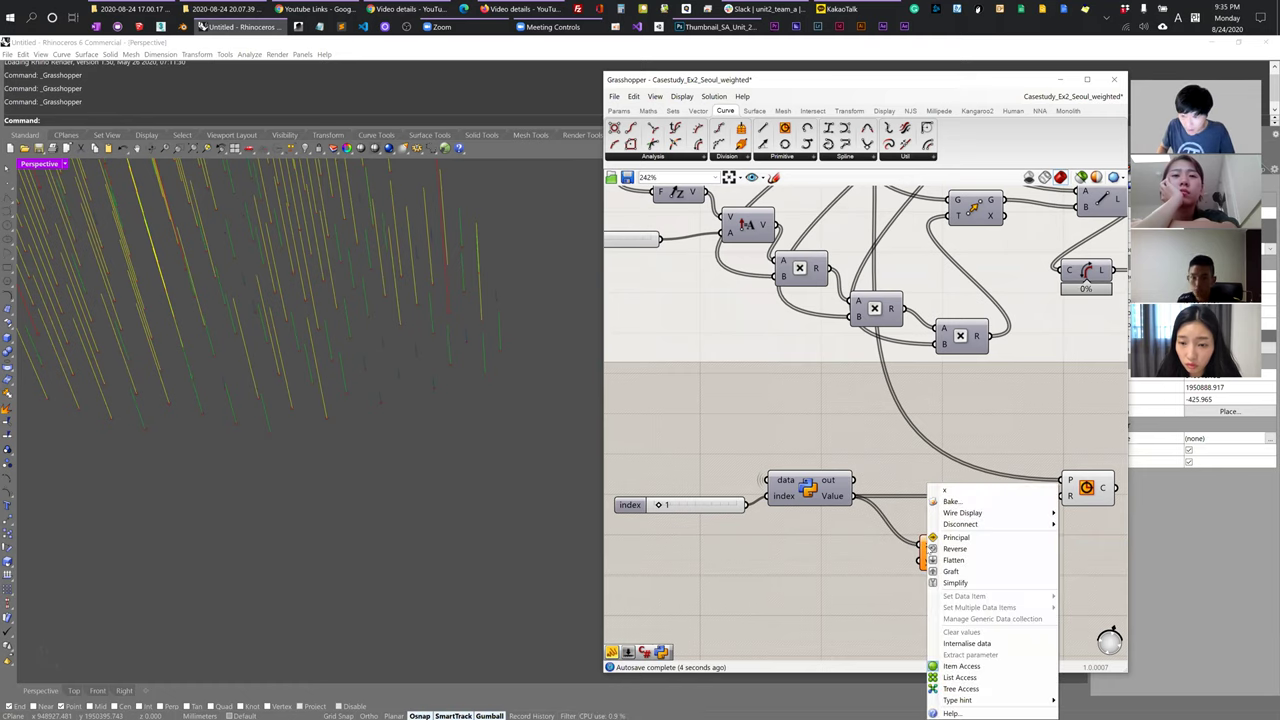
{"action": "left_click", "coordinate": [960, 677]}
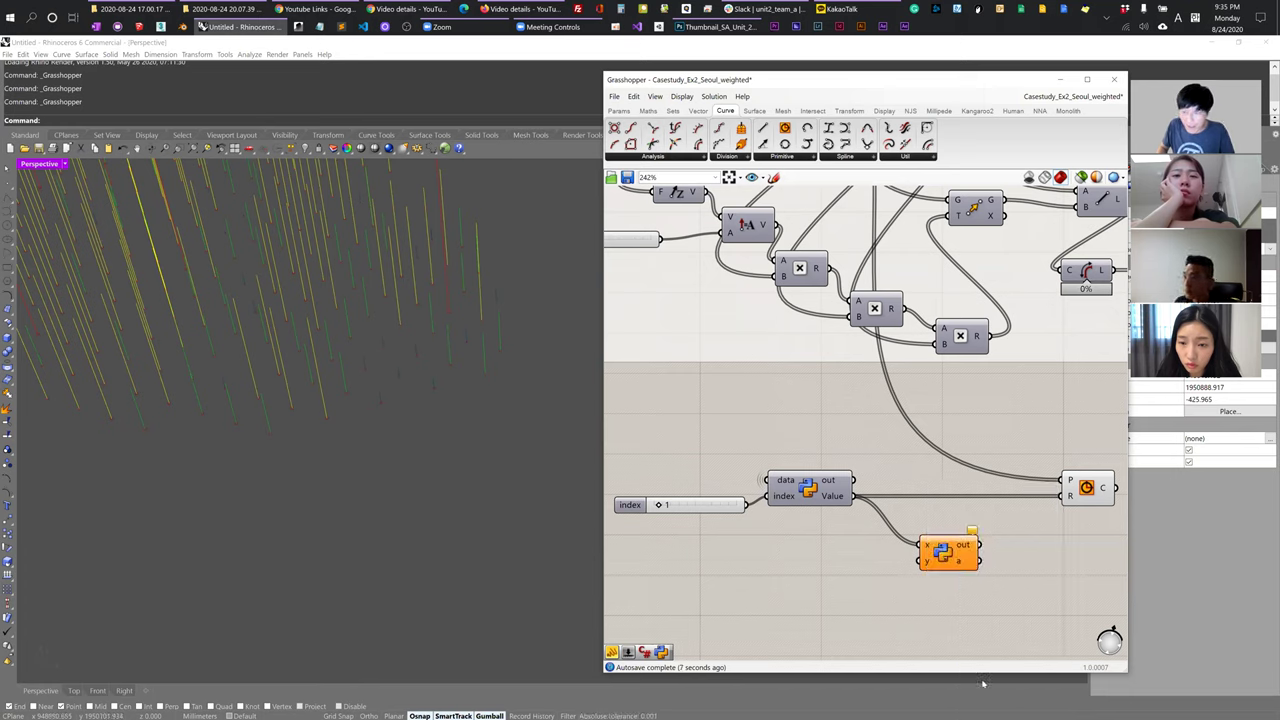
- In the new component's script, add the loop "for i in x:" with "print i" below the rhinoscriptsyntax import, and test it
{"action": "double_click", "coordinate": [940, 553]}
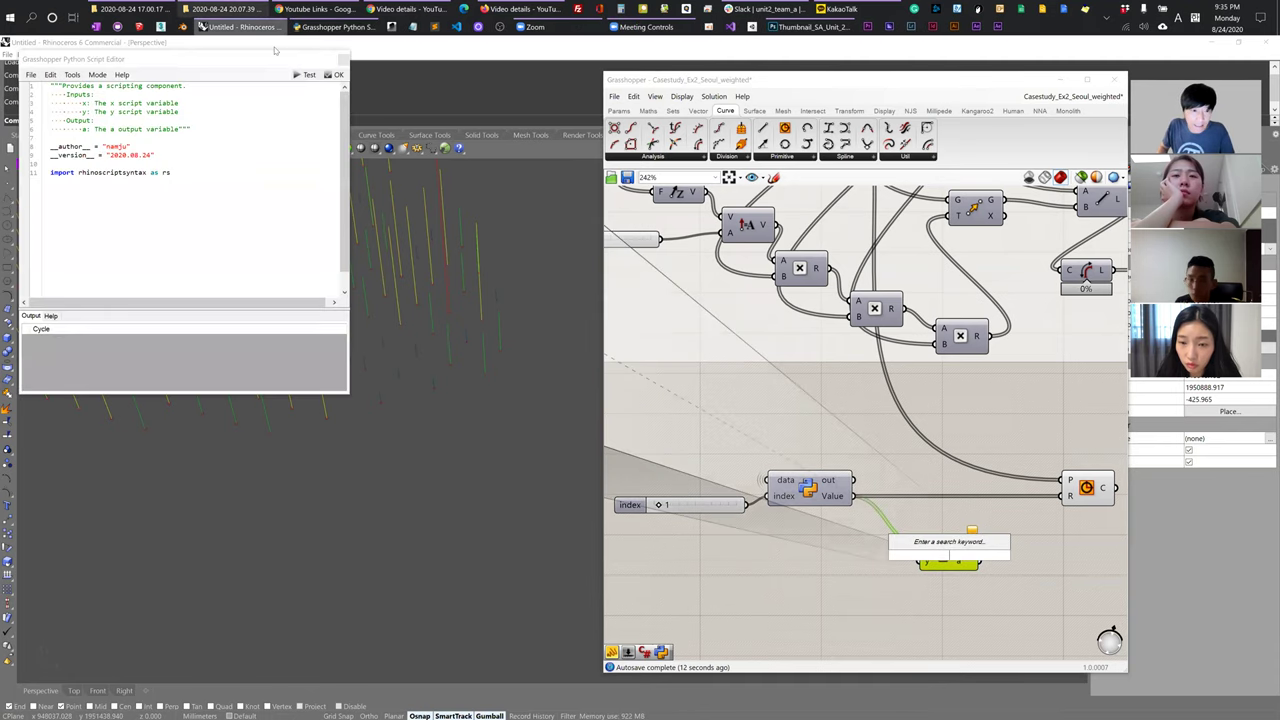
{"action": "left_click_drag", "start_coordinate": [276, 61], "coordinate": [515, 142]}
{"action": "scroll", "coordinate": [492, 294], "scroll_direction": "up", "scroll_amount": 4, "text": "ctrl"}
{"action": "left_click", "coordinate": [512, 304]}
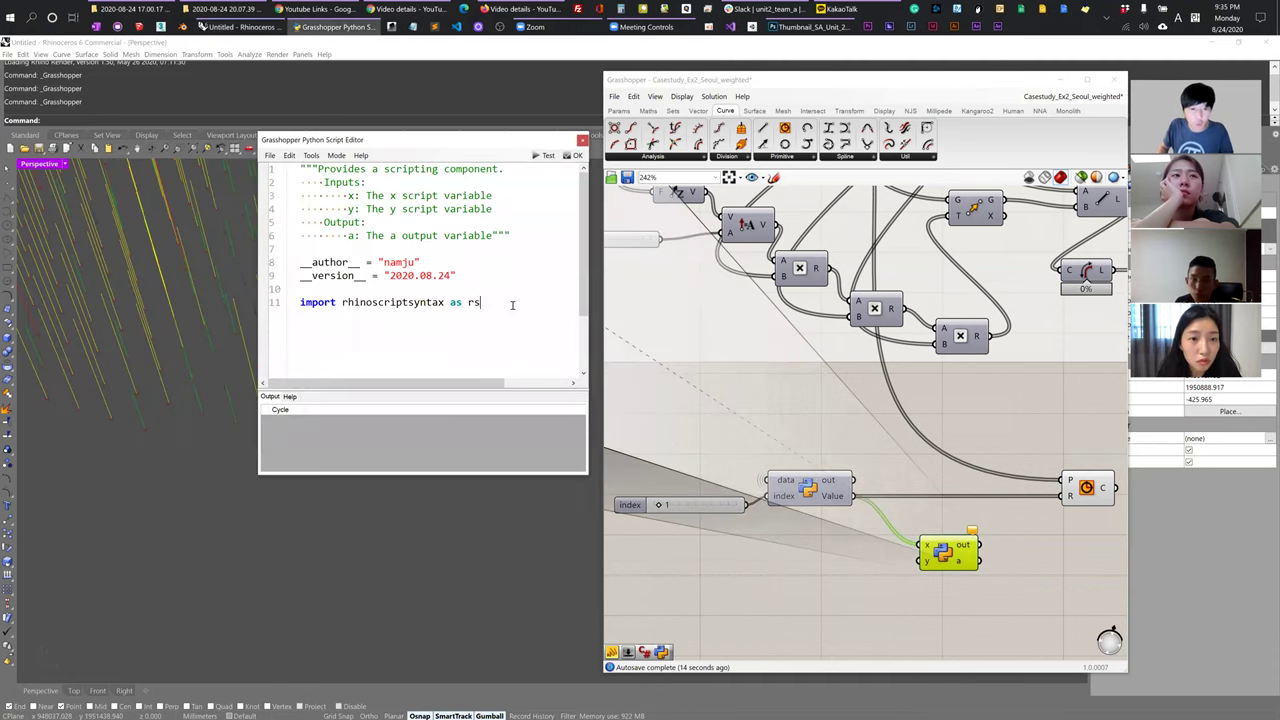
{"action": "scroll", "coordinate": [513, 305], "scroll_direction": "down", "scroll_amount": 2}
{"action": "key", "text": "Return"}
{"action": "key", "text": "Return"}
{"action": "key", "text": "Return"}
{"action": "key", "text": "Return"}
{"action": "type", "text": "f"}
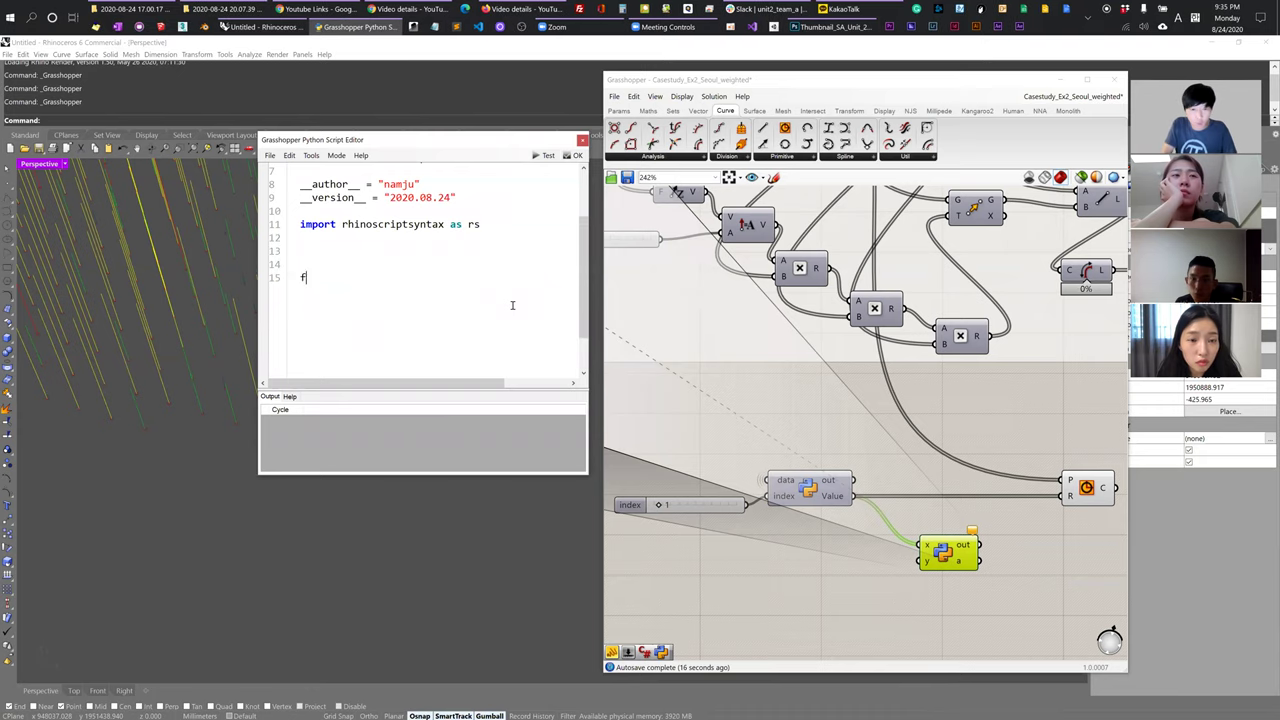
{"action": "type", "text": "or i in x:"}
{"action": "key", "text": "Return"}
{"action": "type", "text": "print i"}
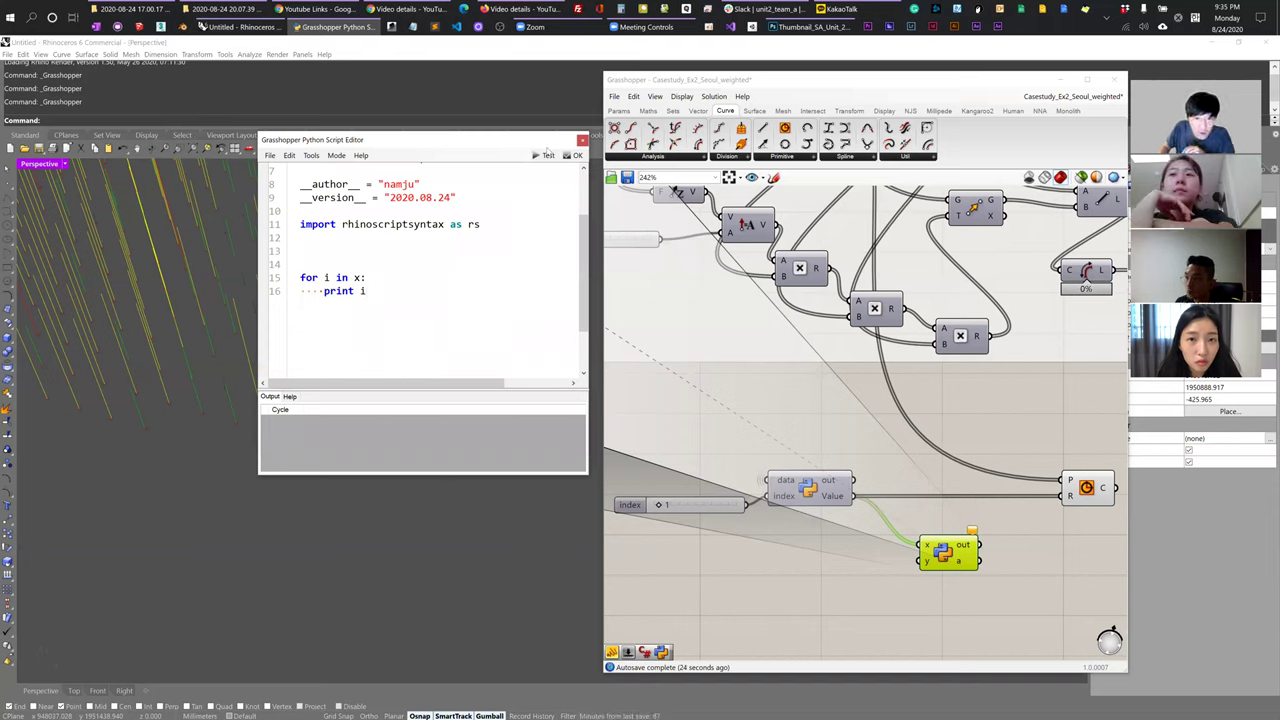
{"action": "key", "text": "F5"}
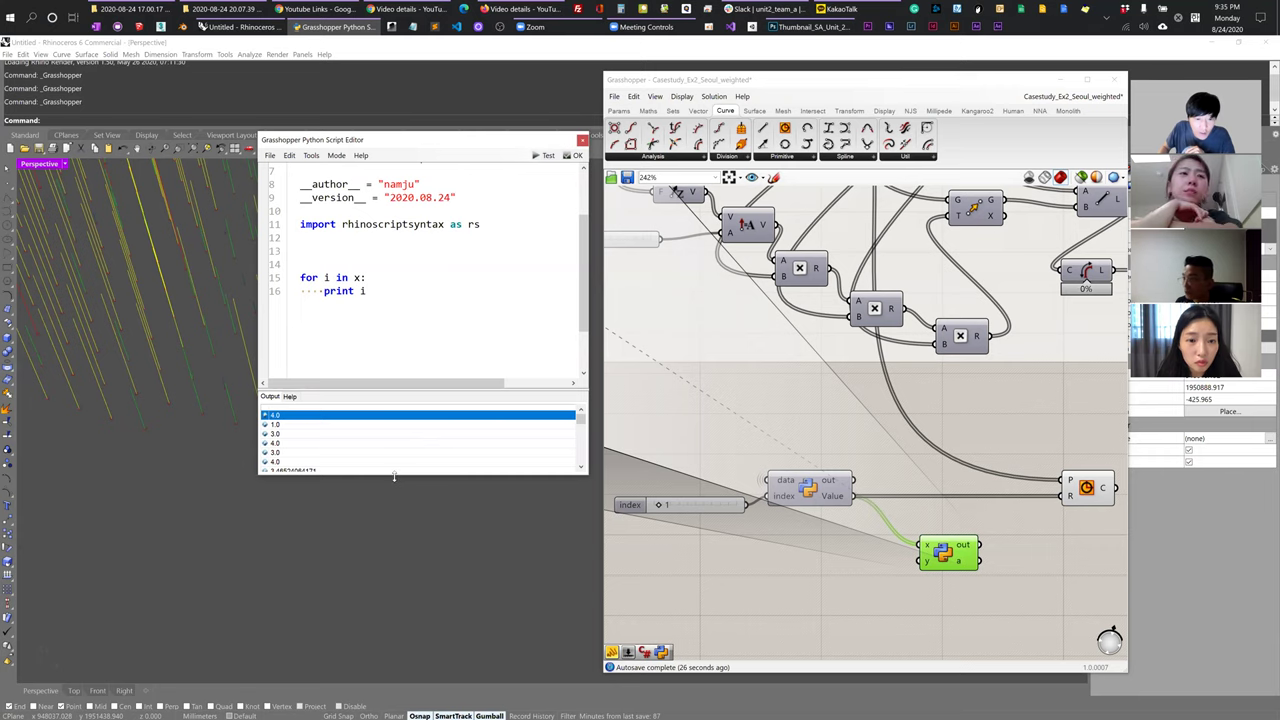
- Enlarge the script editor's output area and add "import math" below the rhinoscriptsyntax import
{"action": "left_click_drag", "start_coordinate": [394, 476], "coordinate": [394, 599]}
{"action": "left_click_drag", "start_coordinate": [392, 478], "coordinate": [385, 343]}
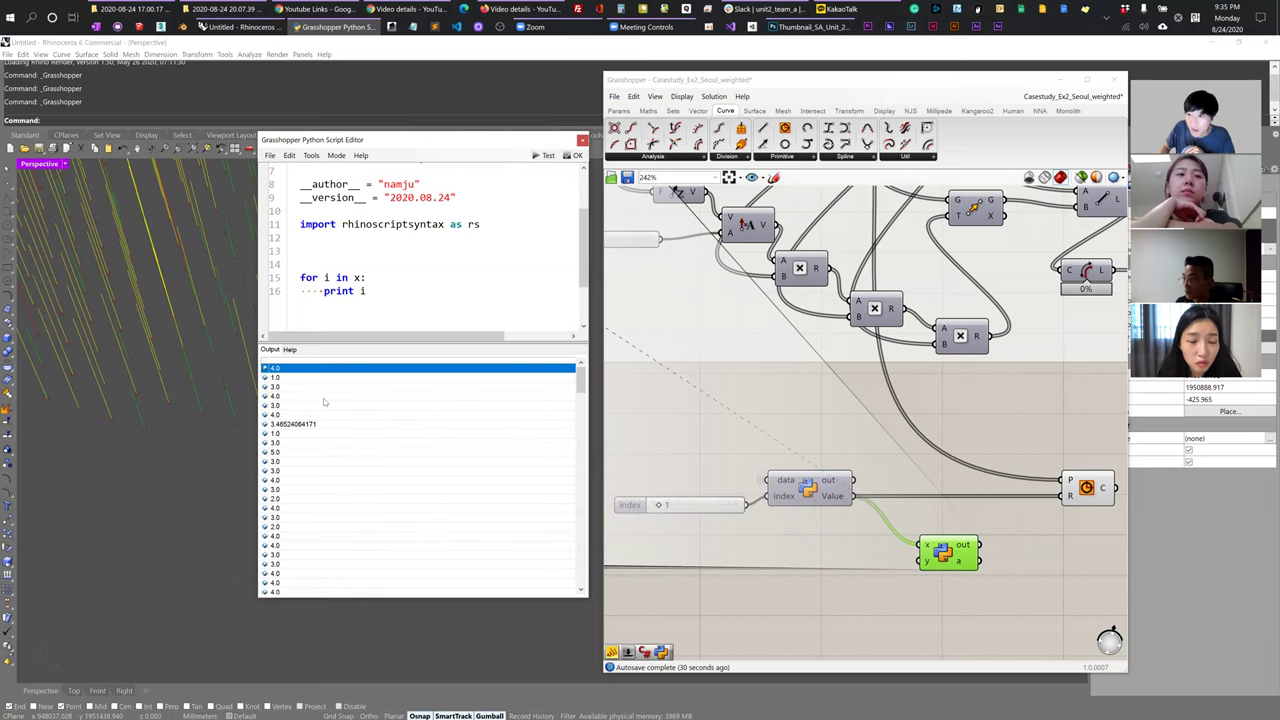
{"action": "left_click", "coordinate": [356, 238]}
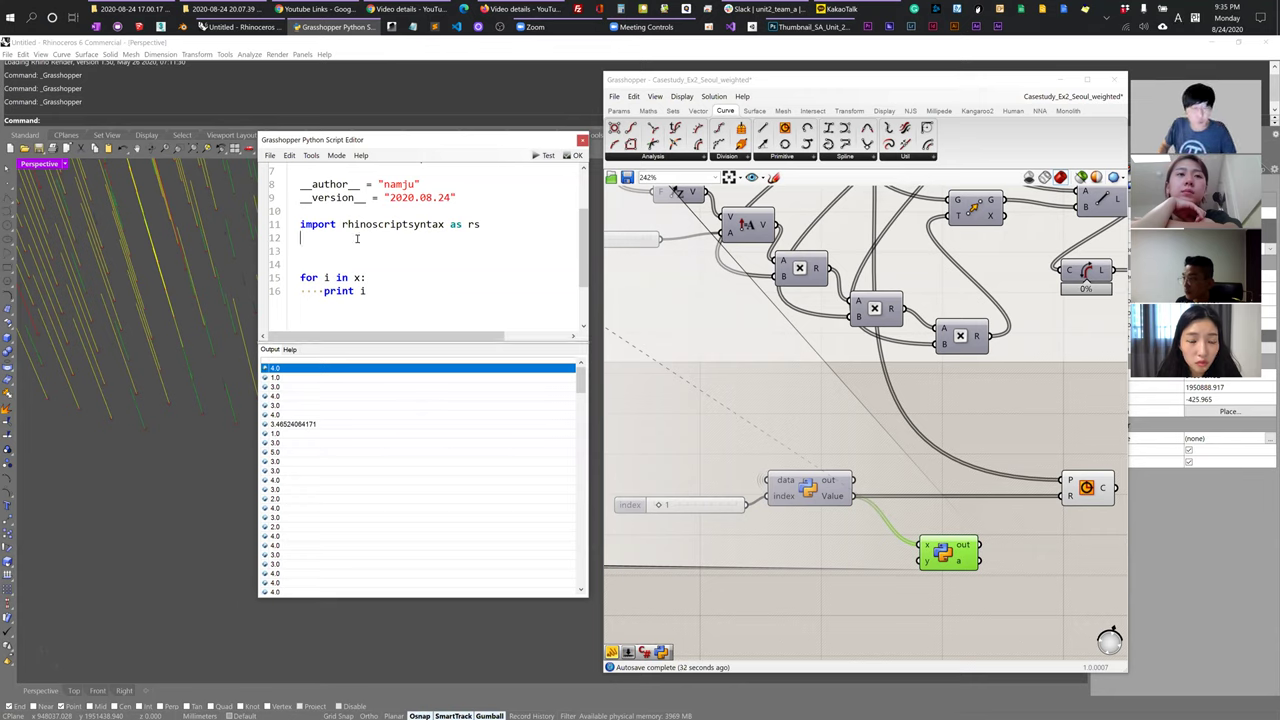
{"action": "type", "text": "import "}
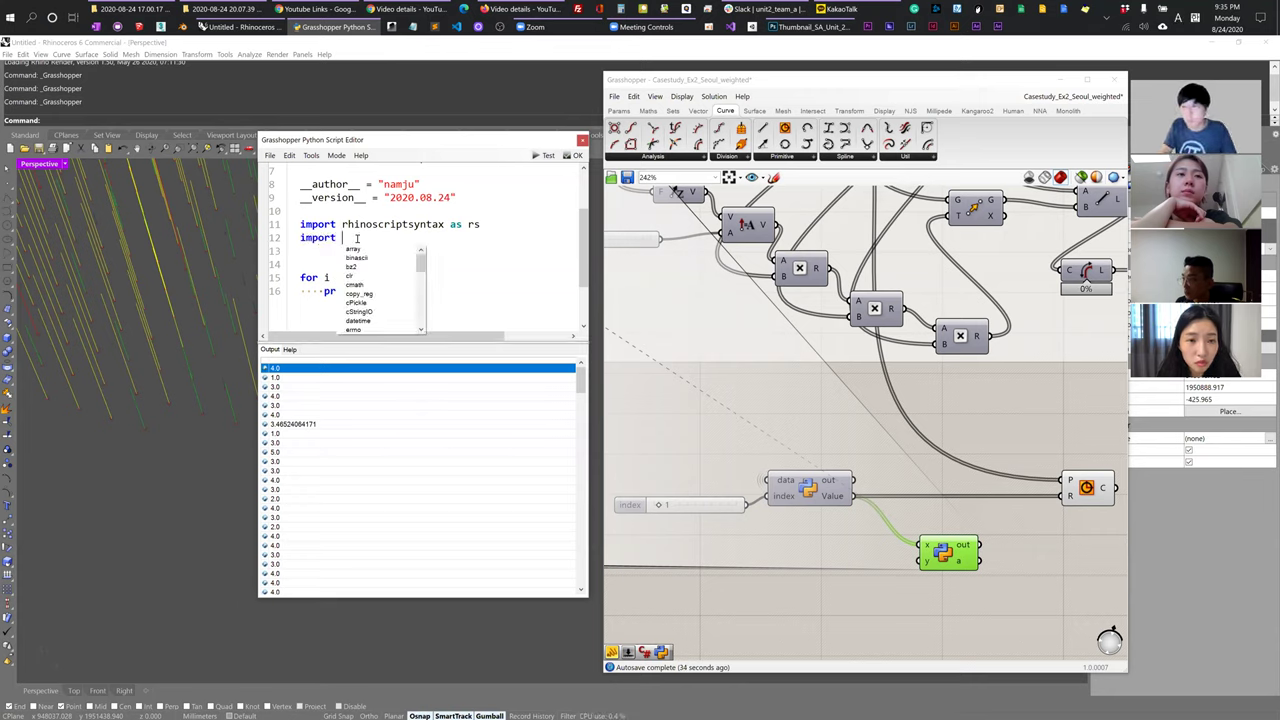
{"action": "type", "text": "ma"}
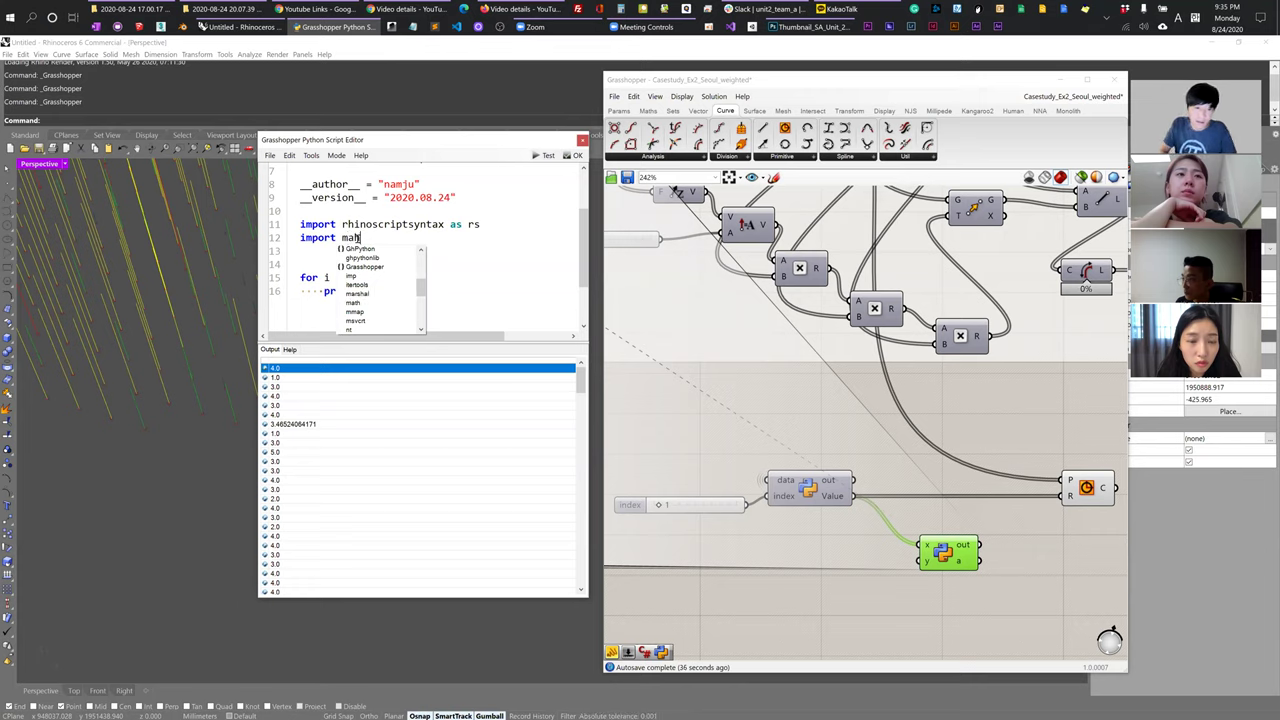
{"action": "key", "text": "Down"}
{"action": "key", "text": "Down"}
{"action": "type", "text": "th"}
{"action": "key", "text": "Escape"}
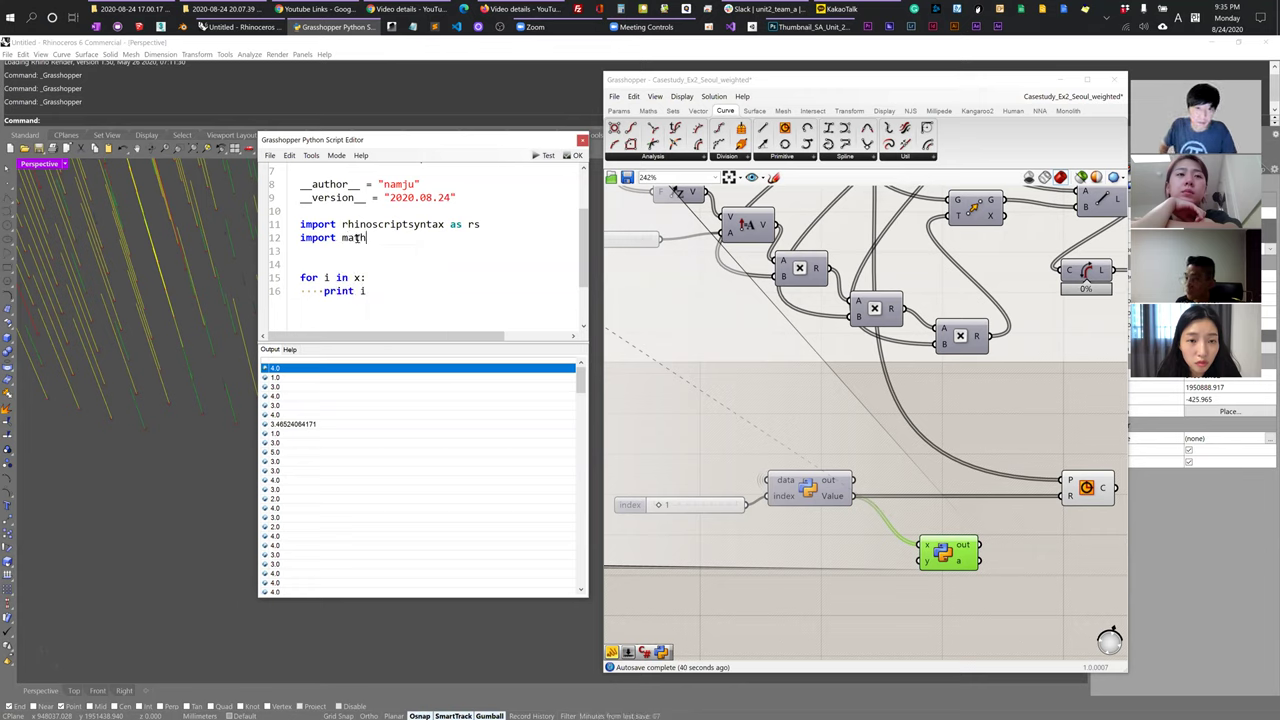
- Change the loop's print statement to "print math.pow(i, 3);" and test the script
{"action": "left_click", "coordinate": [371, 292]}
{"action": "key", "text": "BackSpace"}
{"action": "type", "text": "mat."}
{"action": "key", "text": "BackSpace"}
{"action": "key", "text": "BackSpace"}
{"action": "type", "text": "th.pow("}
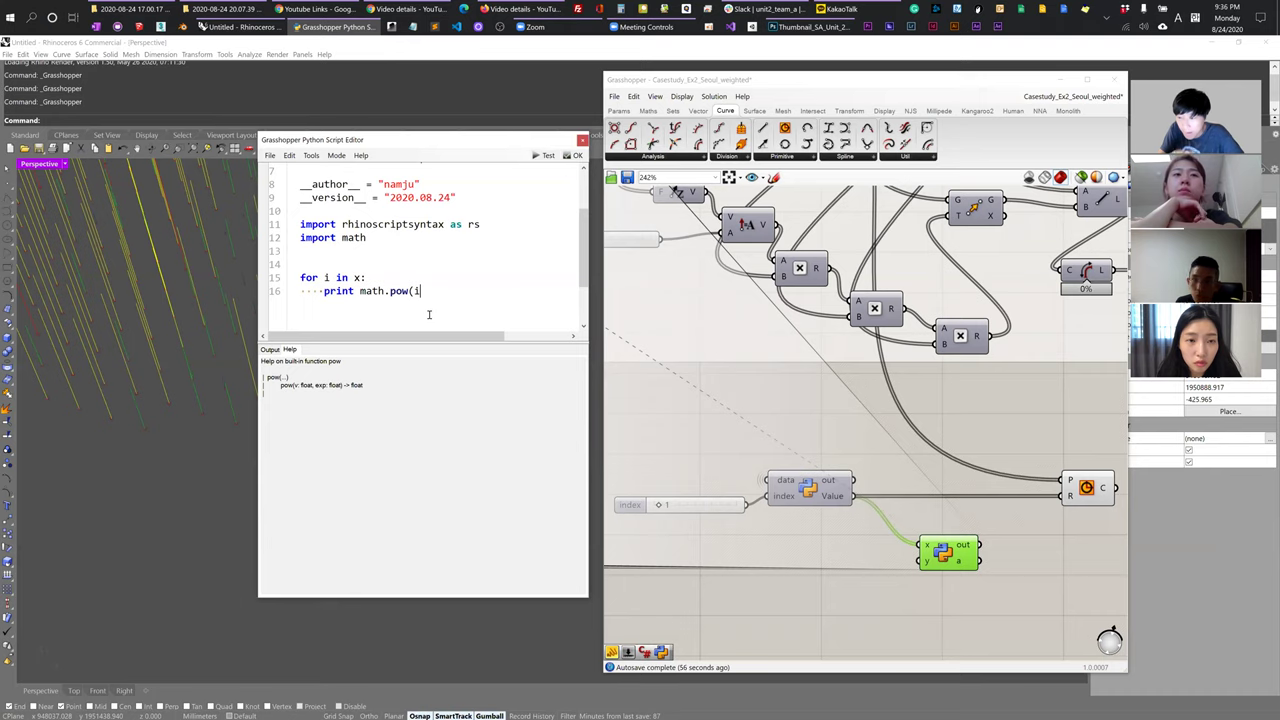
{"action": "type", "text": ");"}
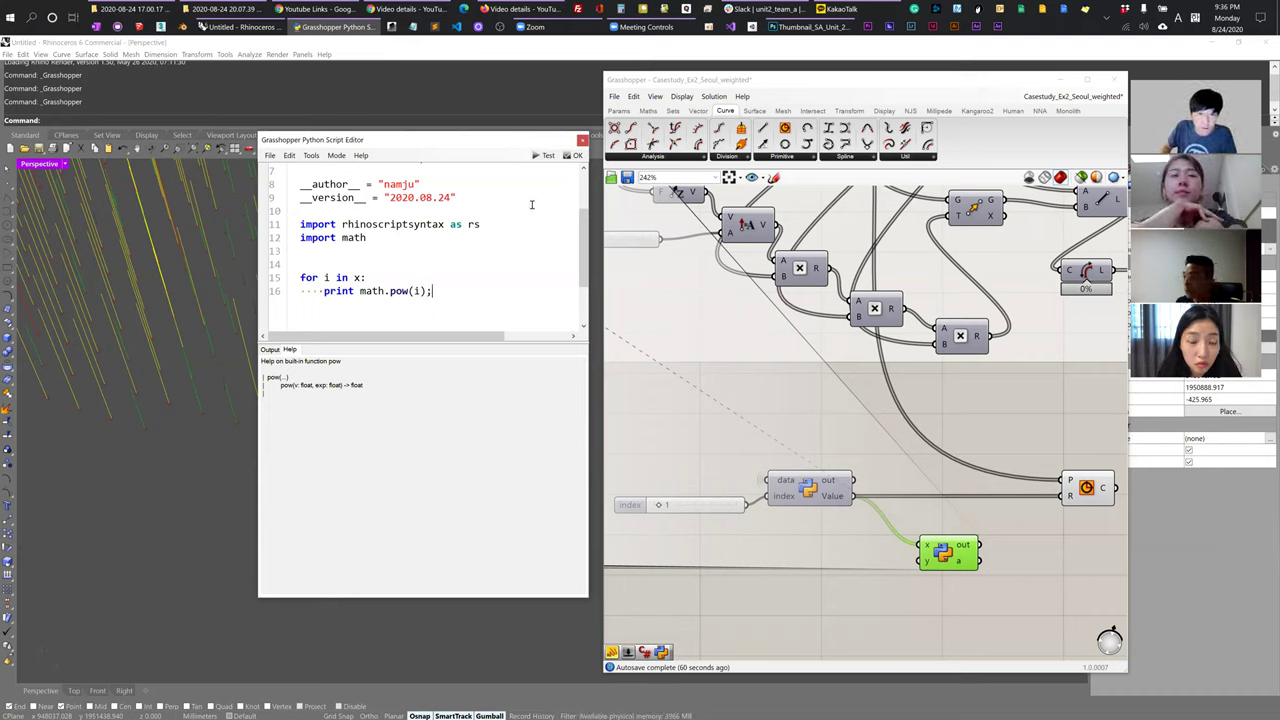
{"action": "type", "text": ", 3"}
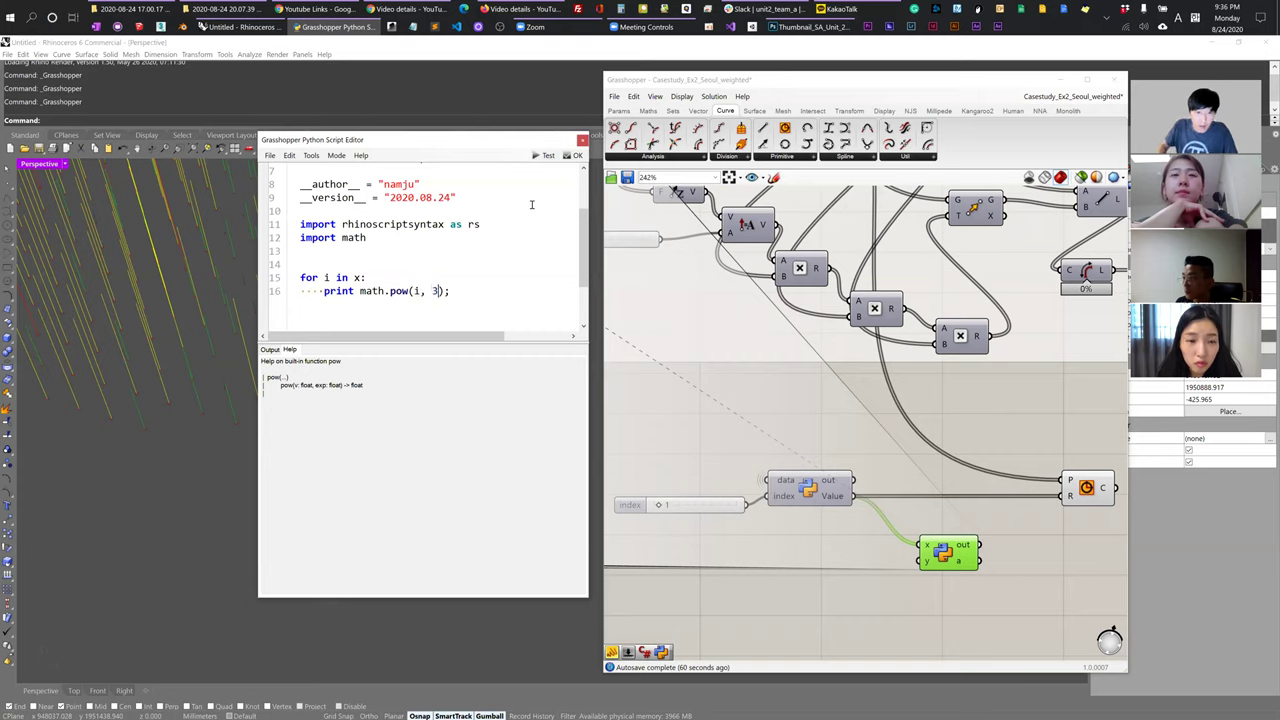
{"action": "left_click", "coordinate": [548, 156]}
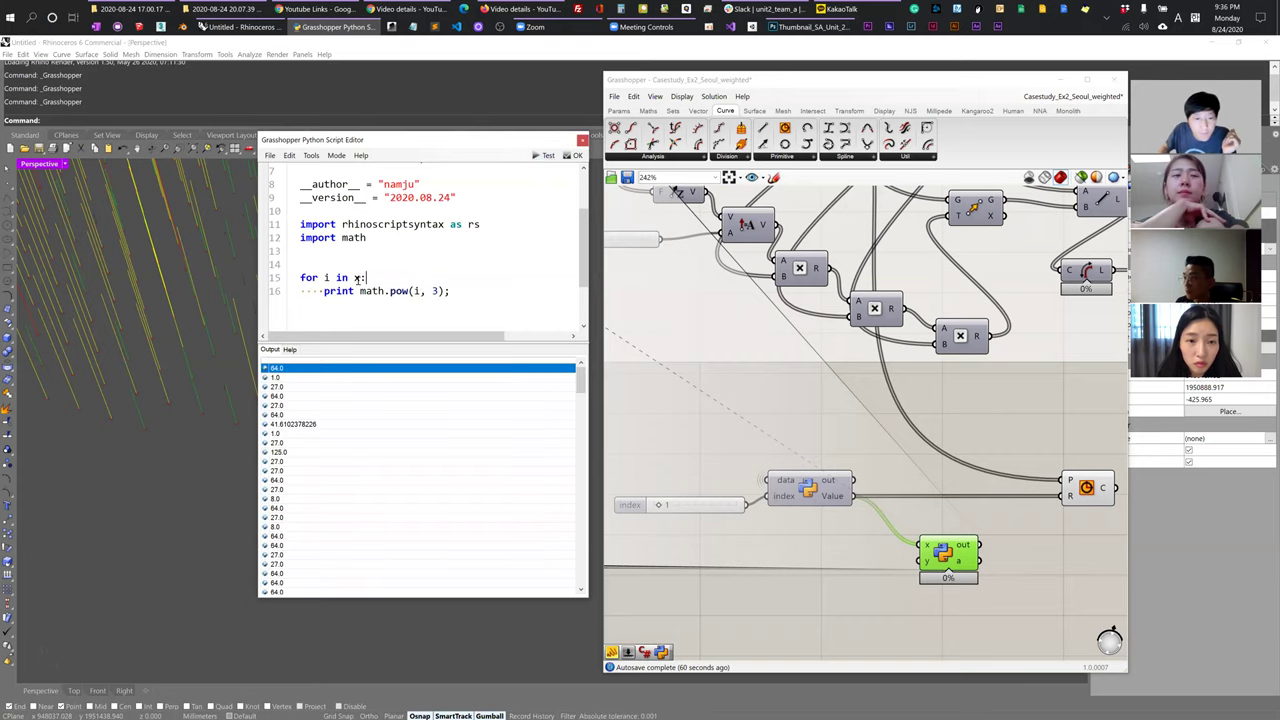
- Examine how the loop takes each item i from the x input list, checking the x input's access options
{"action": "left_click_drag", "start_coordinate": [351, 278], "coordinate": [366, 278]}
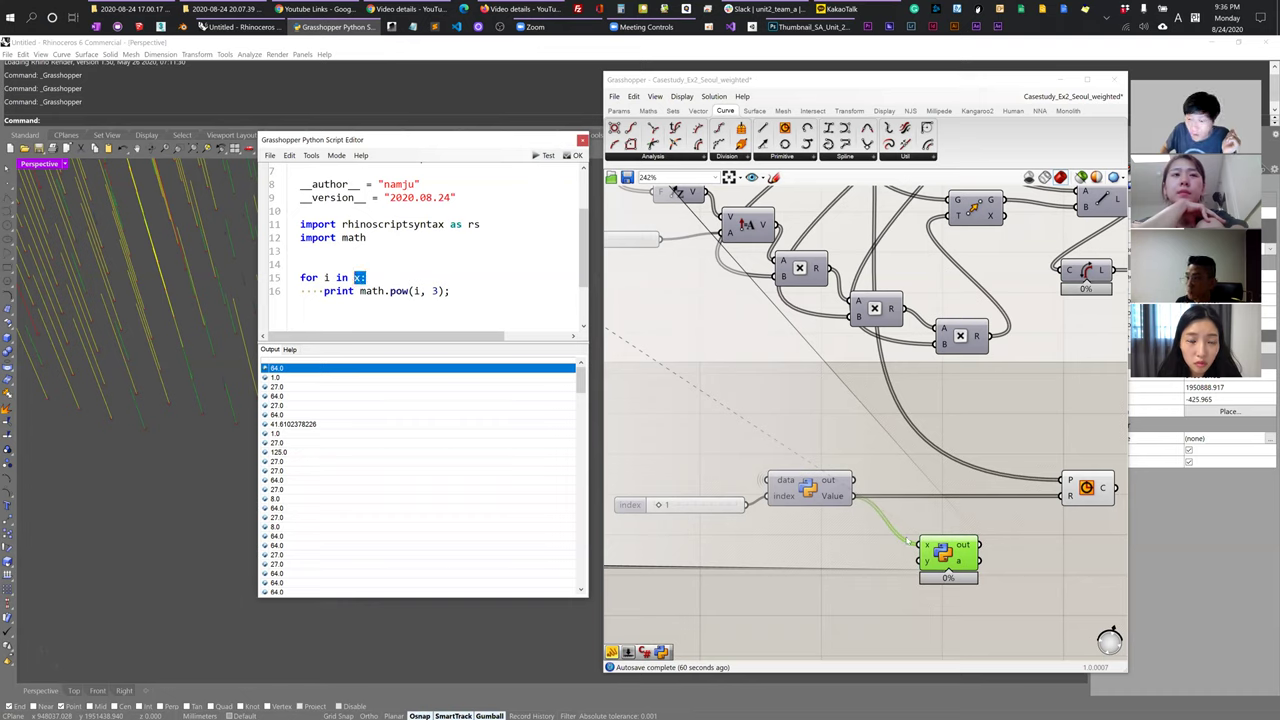
{"action": "mouse_move", "coordinate": [926, 546]}
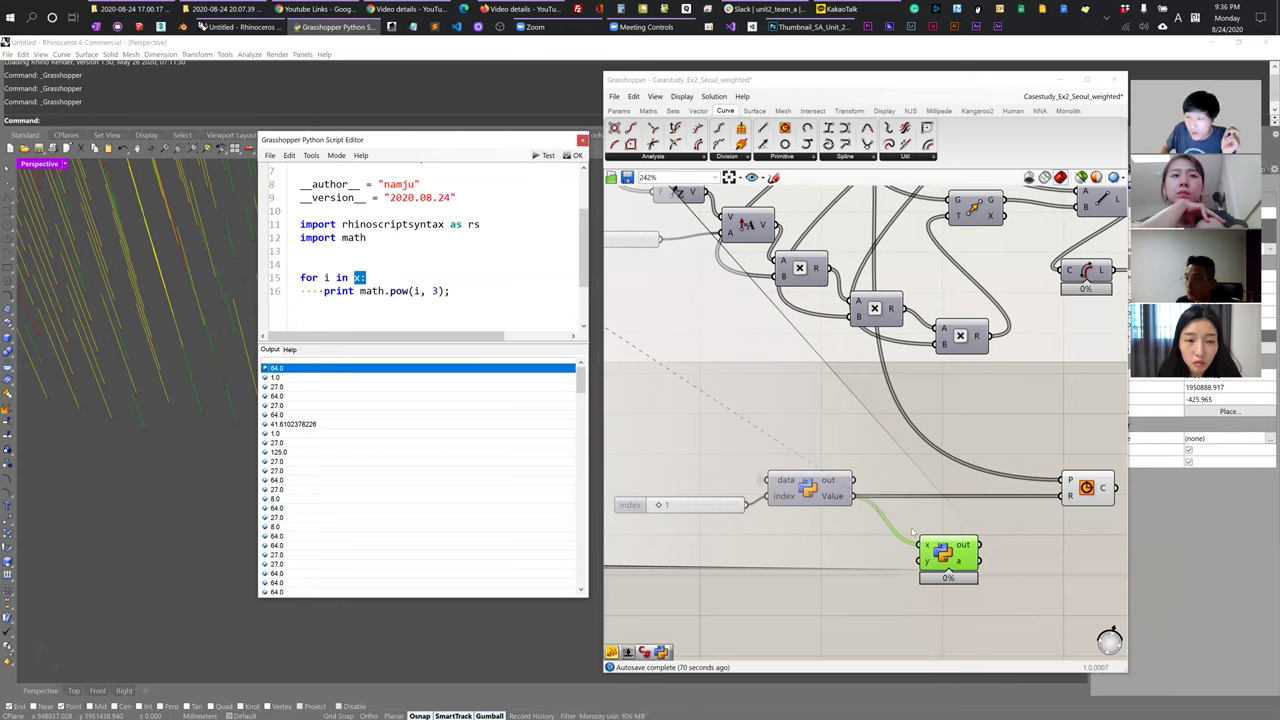
{"action": "right_click", "coordinate": [927, 546]}
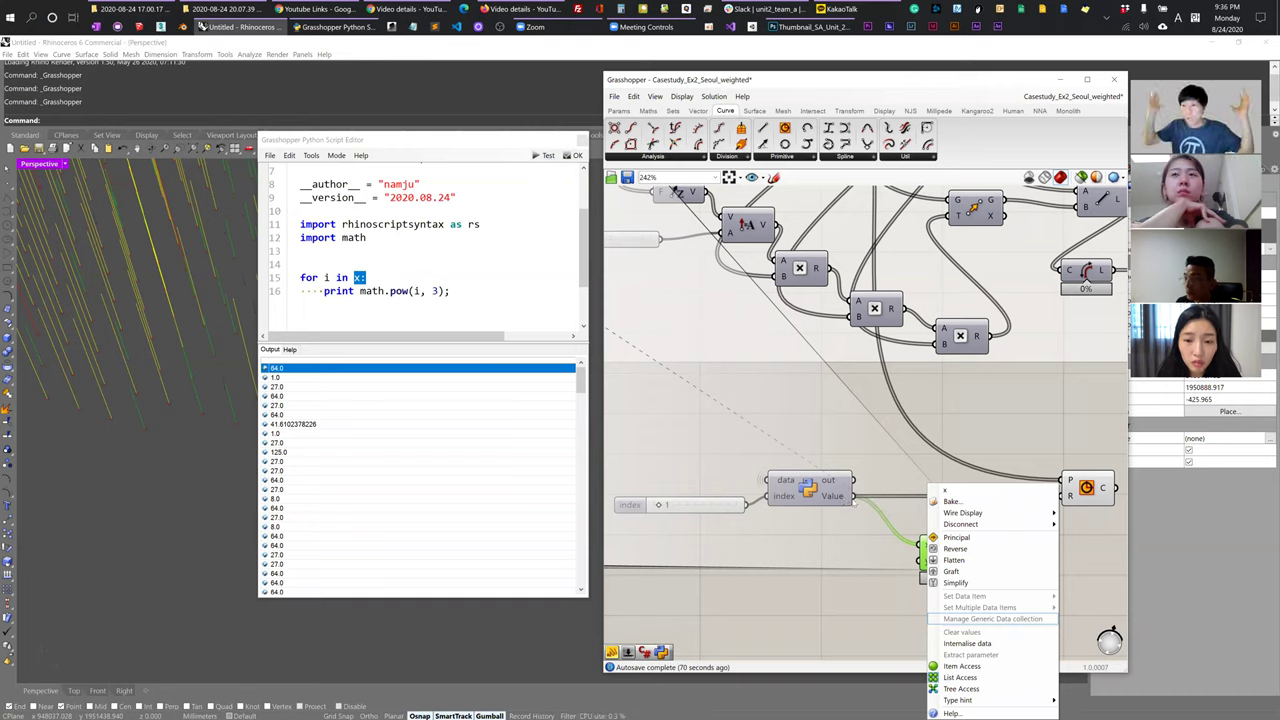
{"action": "left_click_drag", "start_coordinate": [367, 279], "coordinate": [354, 280]}
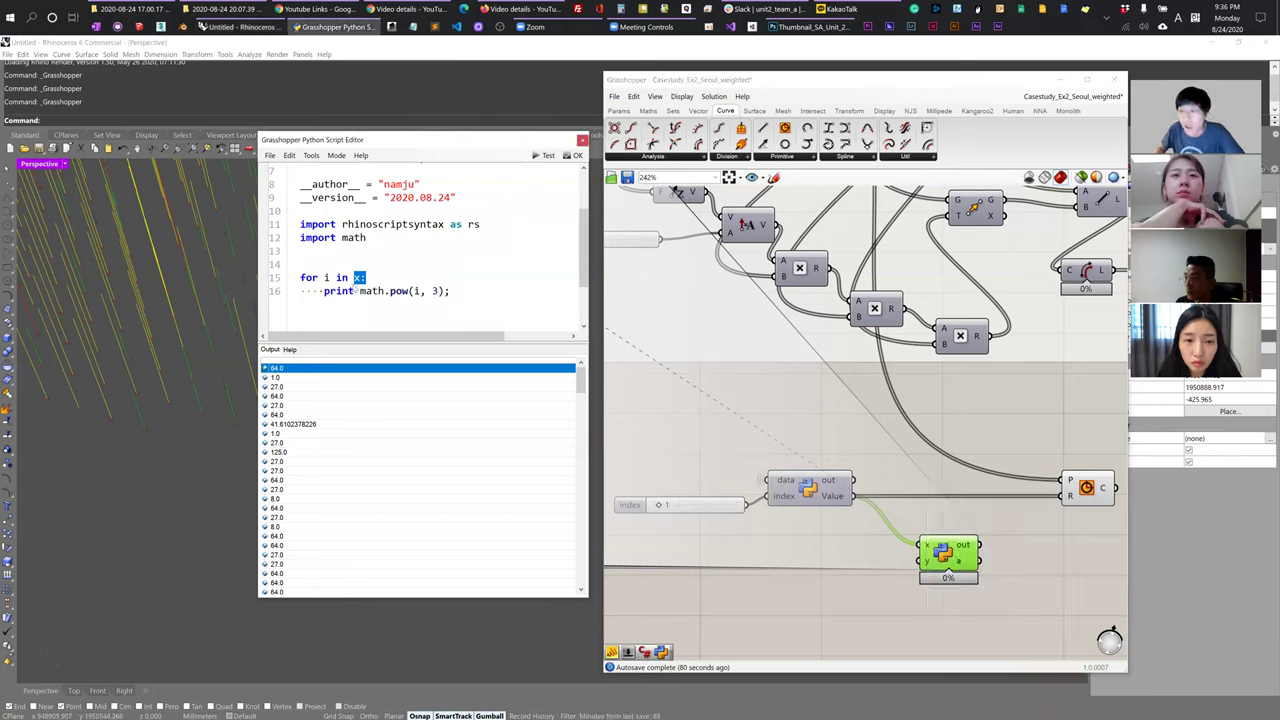
{"action": "left_click", "coordinate": [316, 277]}
{"action": "left_click", "coordinate": [332, 278]}
{"action": "left_click", "coordinate": [349, 277]}
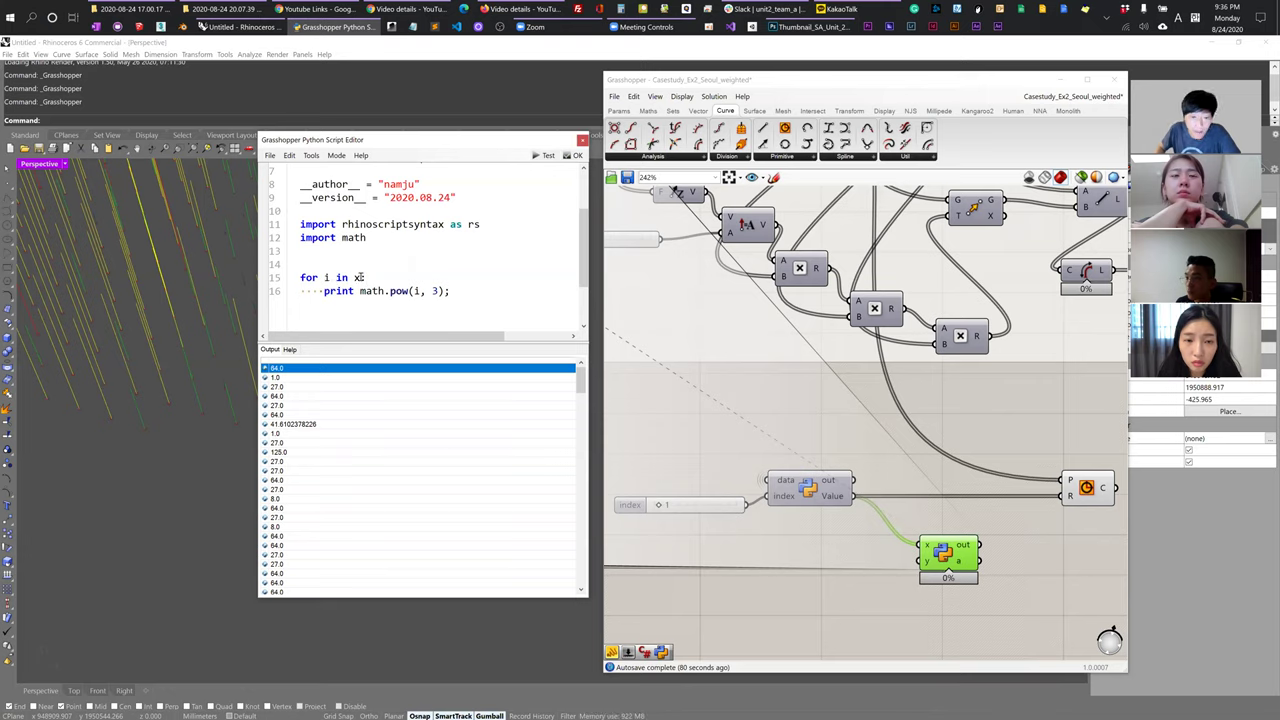
{"action": "double_click", "coordinate": [359, 278]}
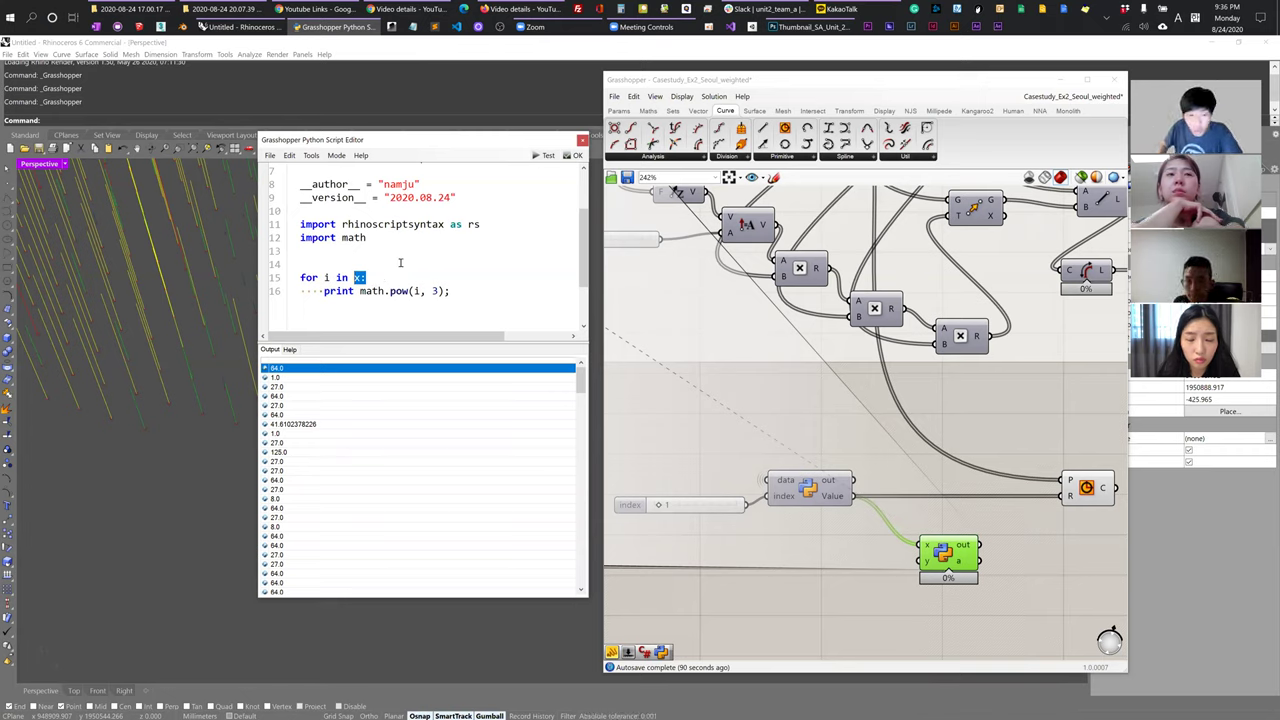
{"action": "double_click", "coordinate": [325, 278]}
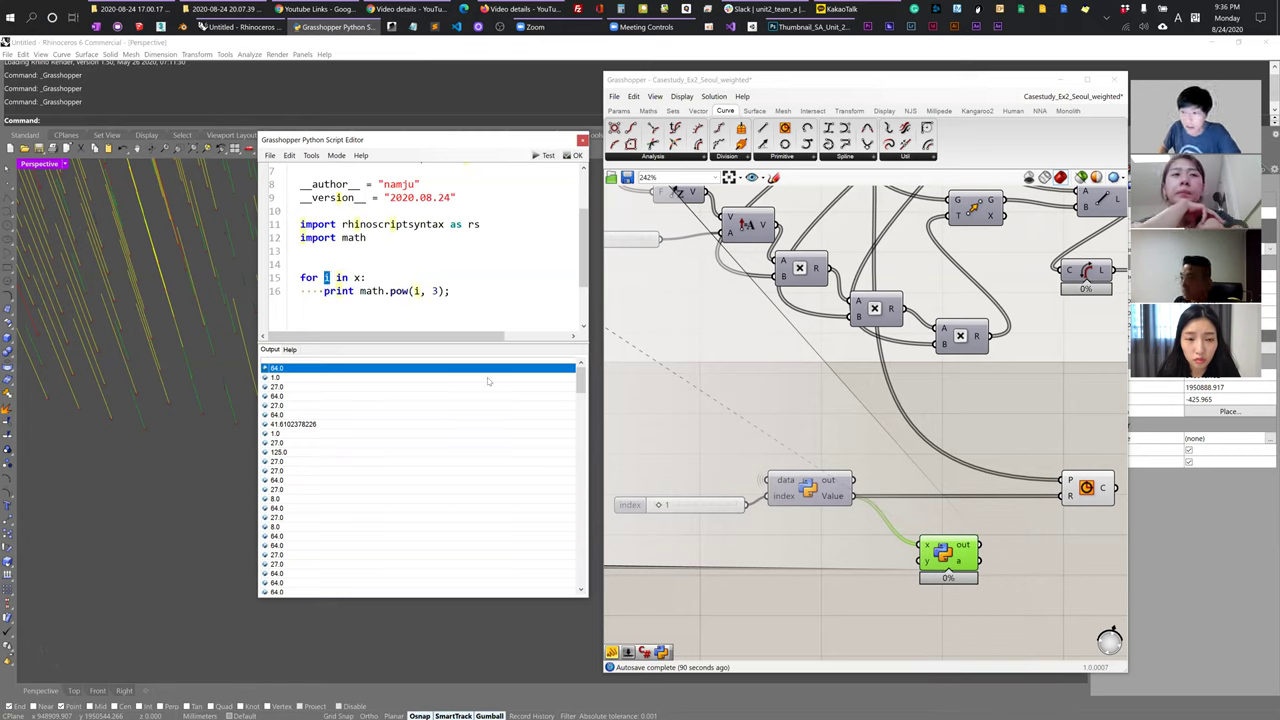
- Add a Panel below the new script component and connect the column query's Value output to it
{"action": "double_click", "coordinate": [894, 599]}
{"action": "type", "text": "/"}
{"action": "key", "text": "Return"}
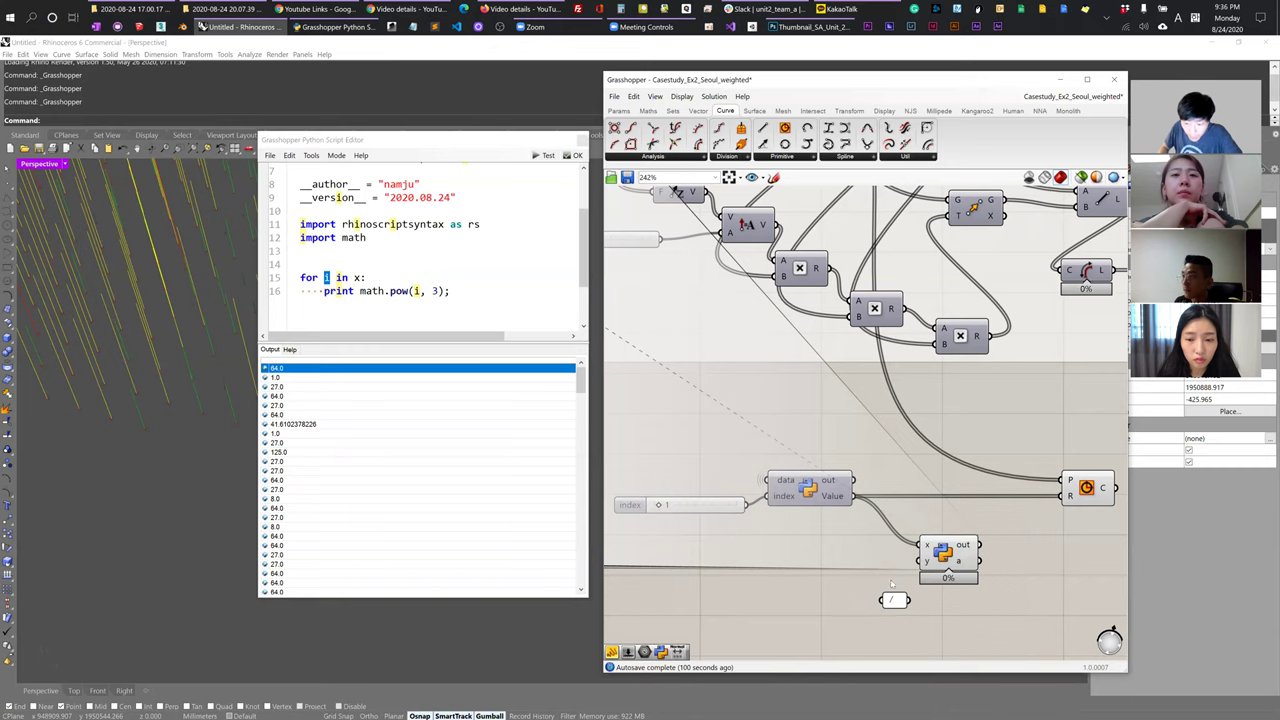
{"action": "left_click_drag", "start_coordinate": [860, 502], "coordinate": [882, 600]}
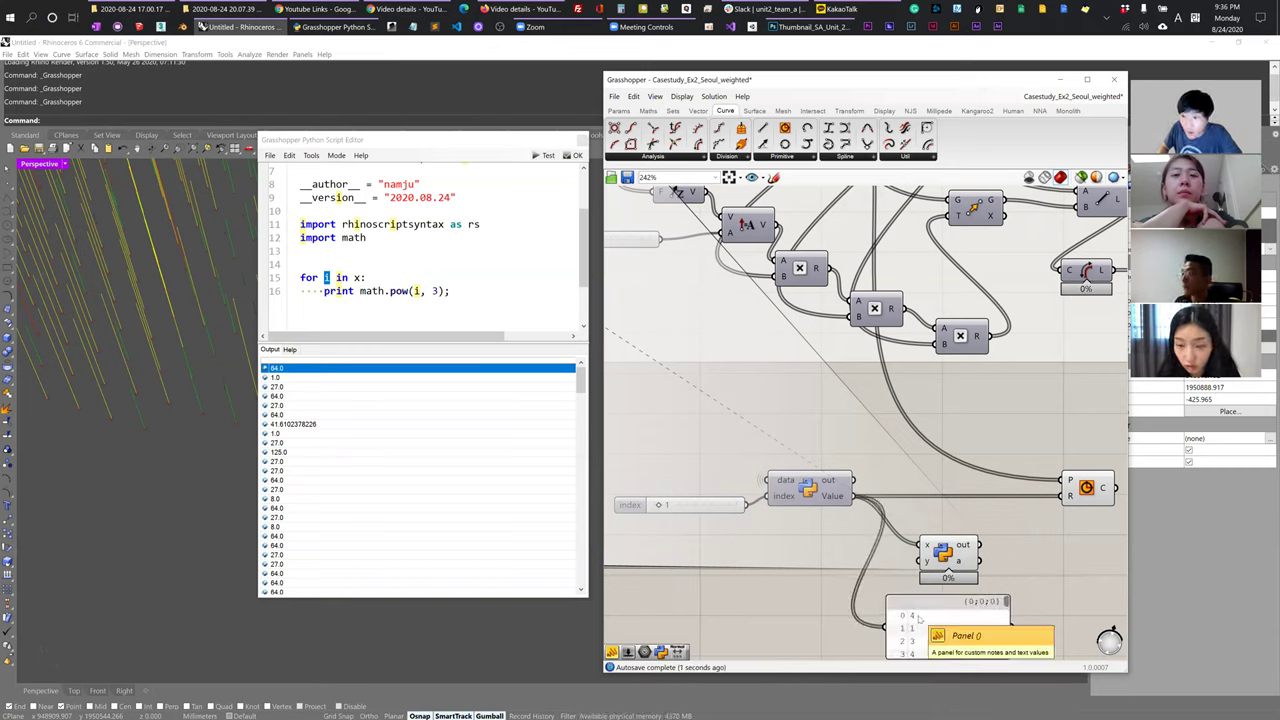
- Compare the queried values in the panel with the math.pow results in the script output
{"action": "left_click", "coordinate": [330, 277]}
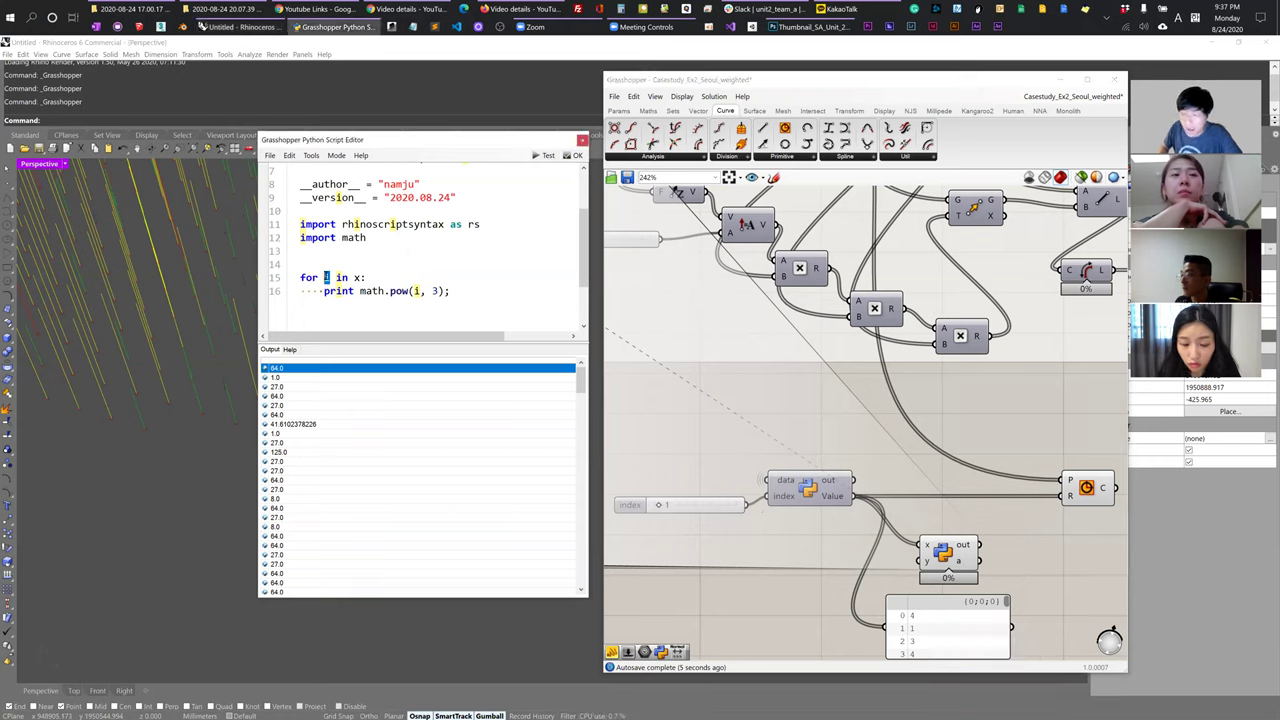
{"action": "double_click", "coordinate": [415, 290]}
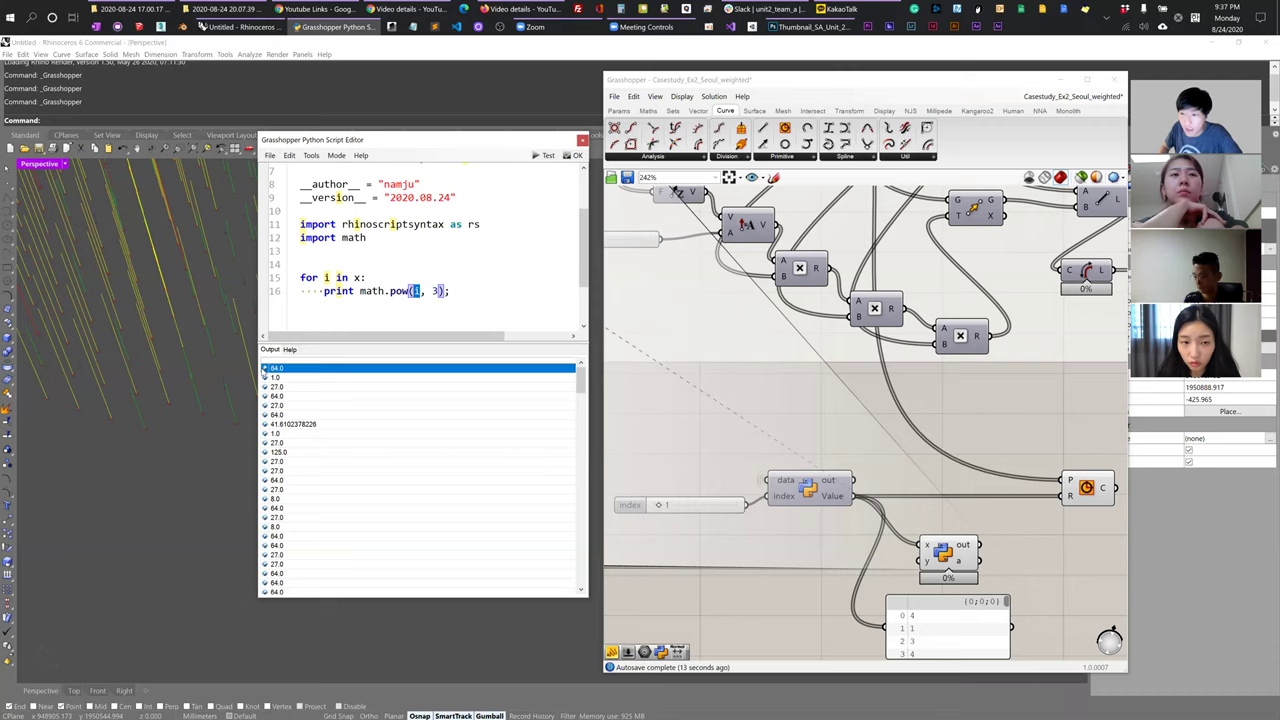
{"action": "left_click", "coordinate": [352, 307]}
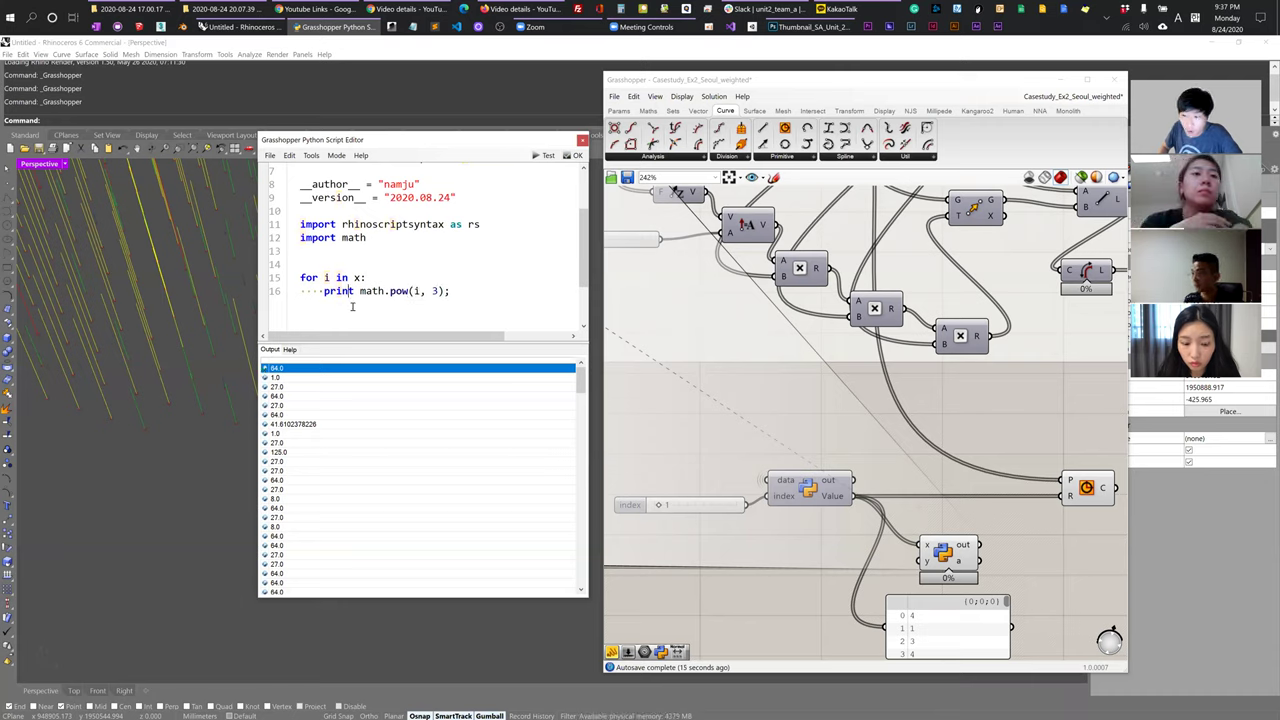
{"action": "double_click", "coordinate": [355, 277]}
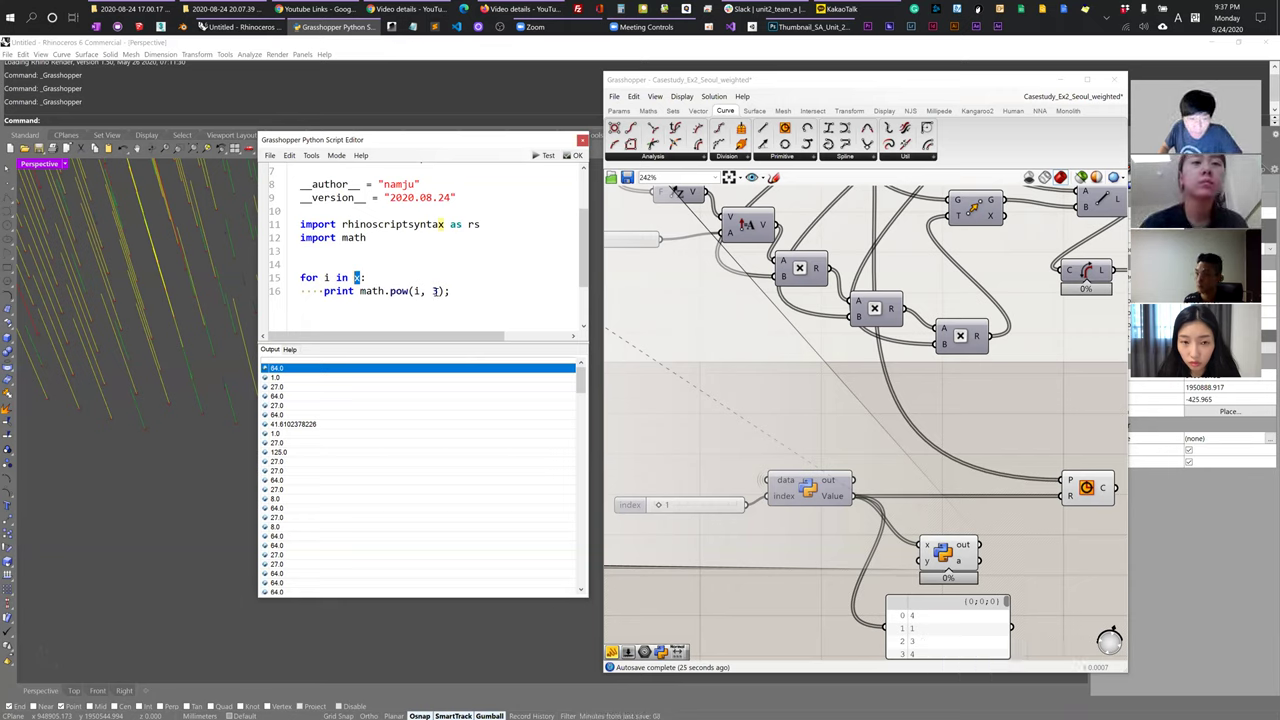
{"action": "left_click", "coordinate": [292, 378]}
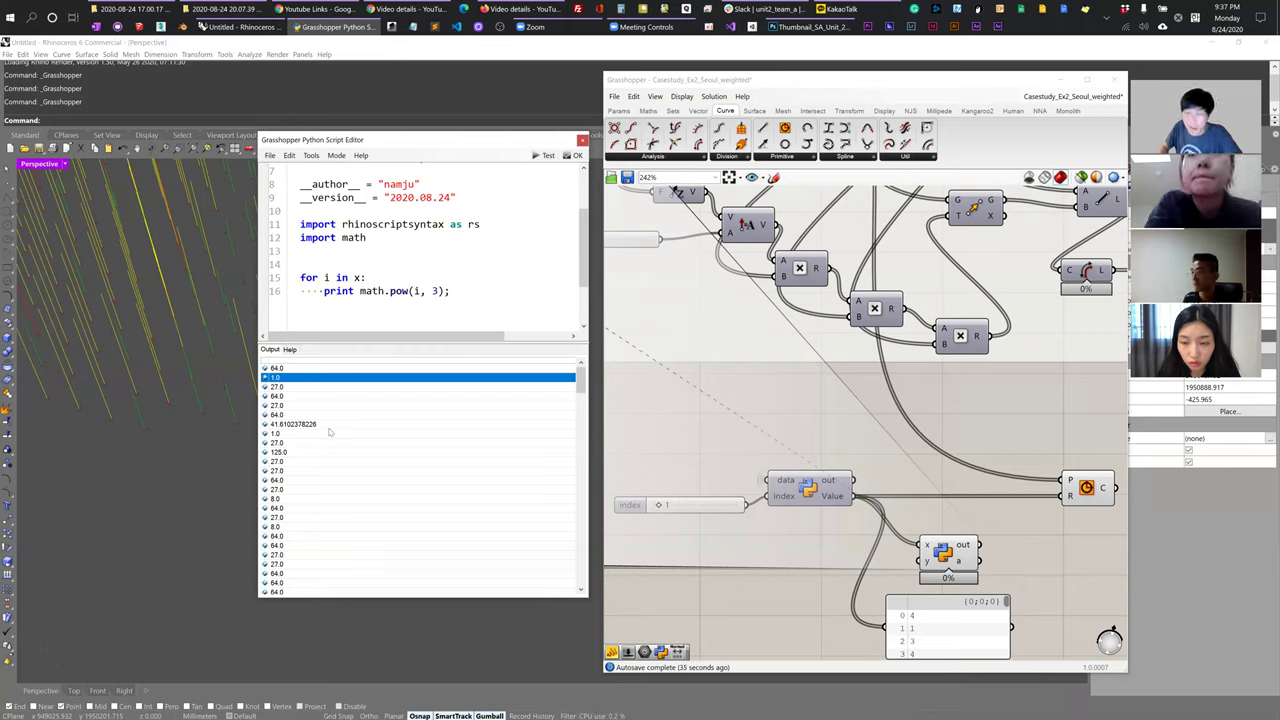
- Define an empty list with "outData = []" between the imports and the loop
{"action": "left_click", "coordinate": [324, 253]}
{"action": "key", "text": "Return"}
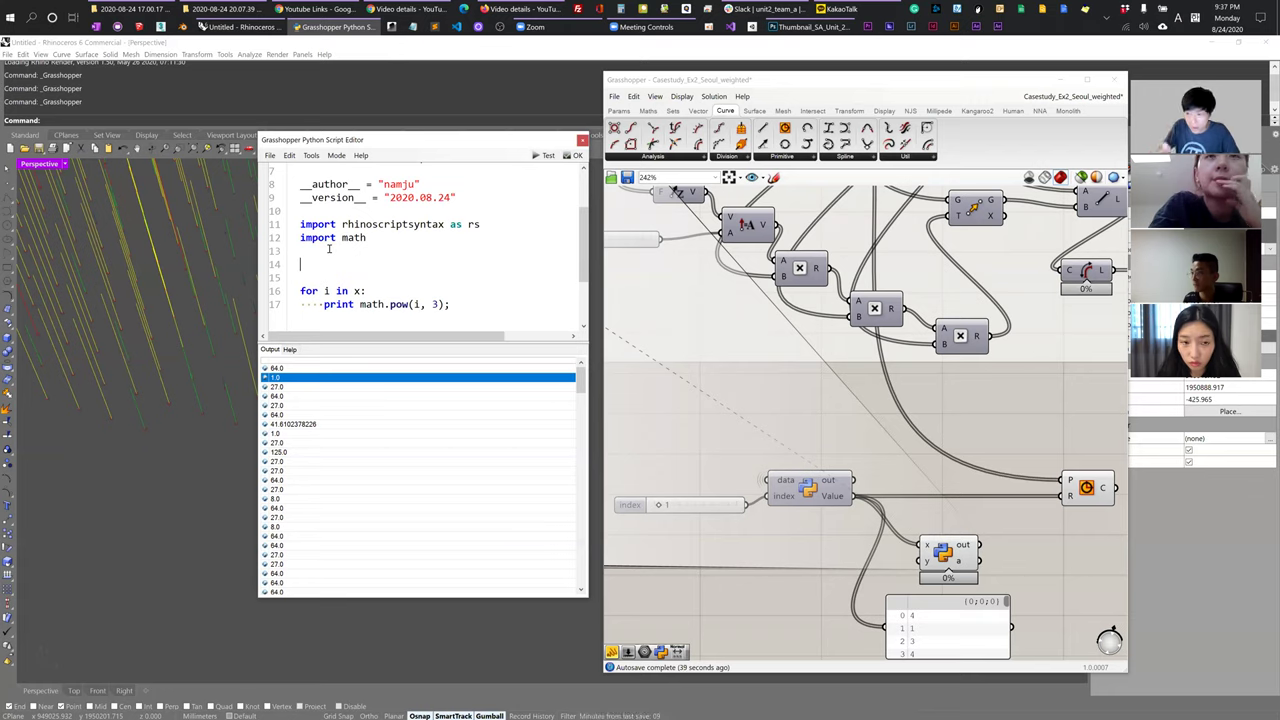
{"action": "type", "text": "outData "}
{"action": "type", "text": "= [];"}
{"action": "key", "text": "BackSpace"}
{"action": "key", "text": "BackSpace"}
{"action": "key", "text": "BackSpace"}
{"action": "type", "text": "4"}
{"action": "key", "text": "BackSpace"}
{"action": "type", "text": "3"}
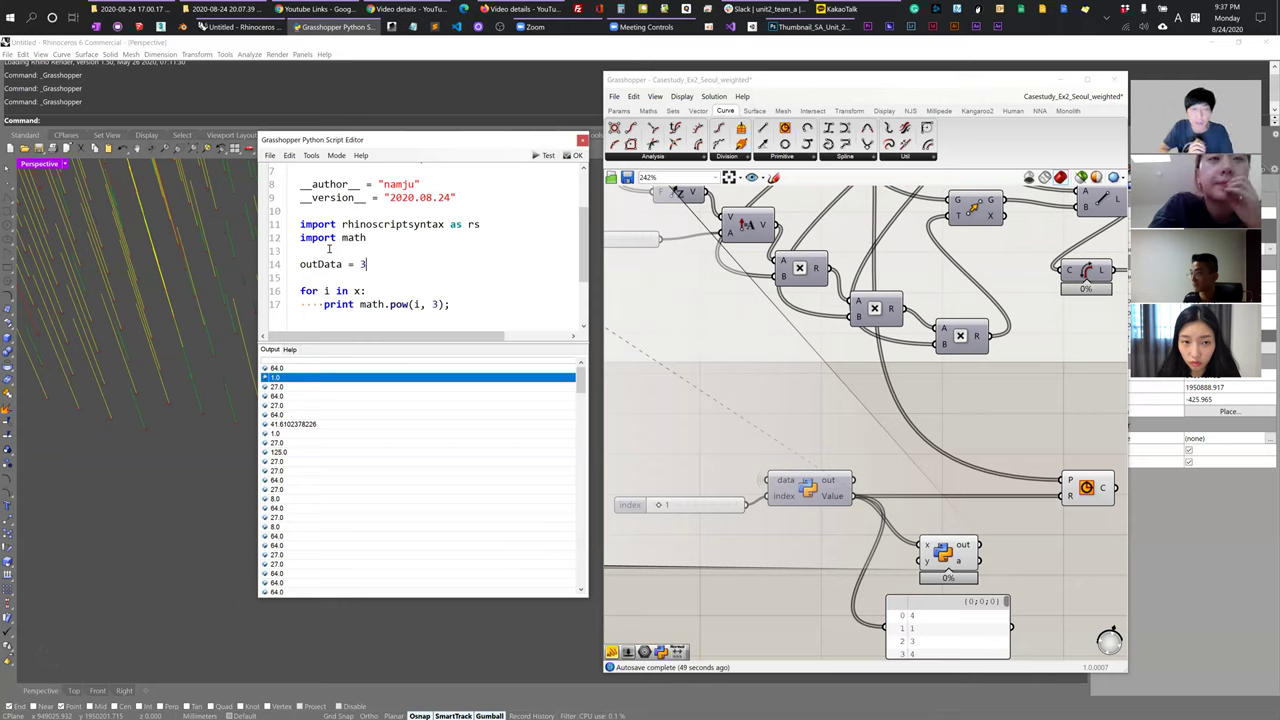
{"action": "type", "text": "]"}
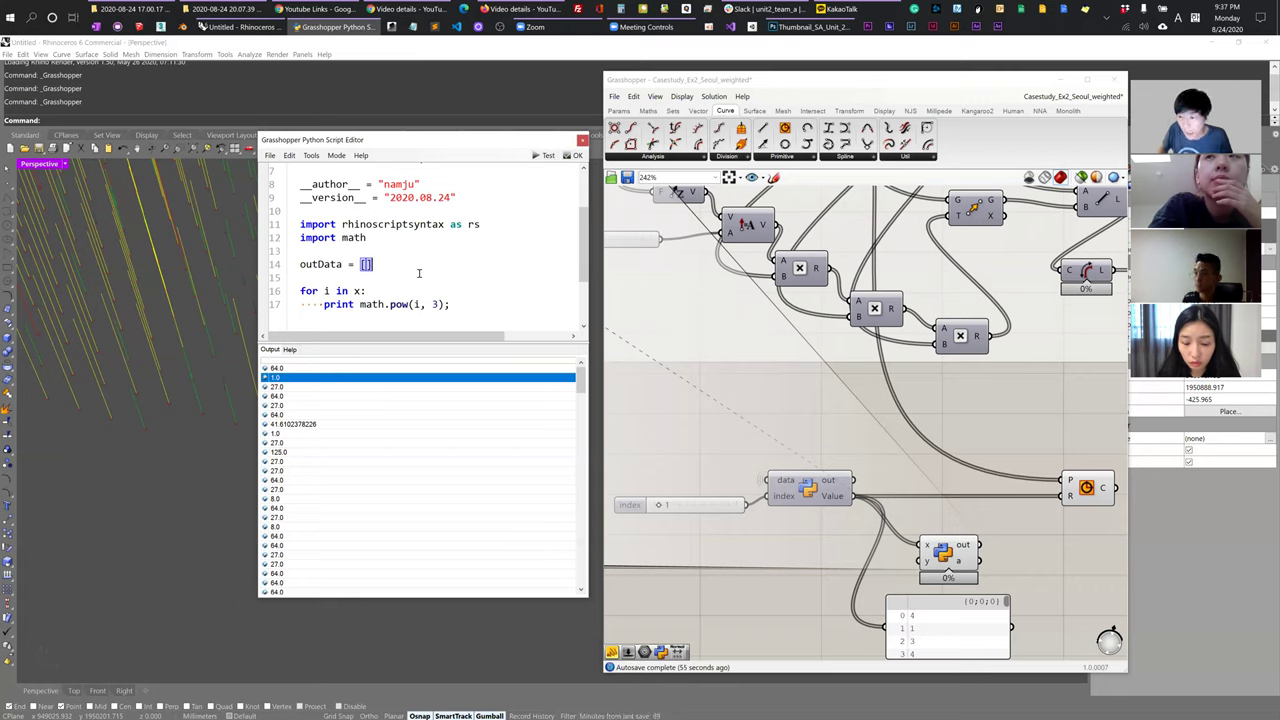
- Replace the print in the loop with an assignment of the math.pow result to a variable named value
{"action": "double_click", "coordinate": [318, 264]}
{"action": "scroll", "coordinate": [380, 288], "scroll_direction": "down", "scroll_amount": 2}
{"action": "left_click", "coordinate": [344, 221]}
{"action": "double_click", "coordinate": [338, 224]}
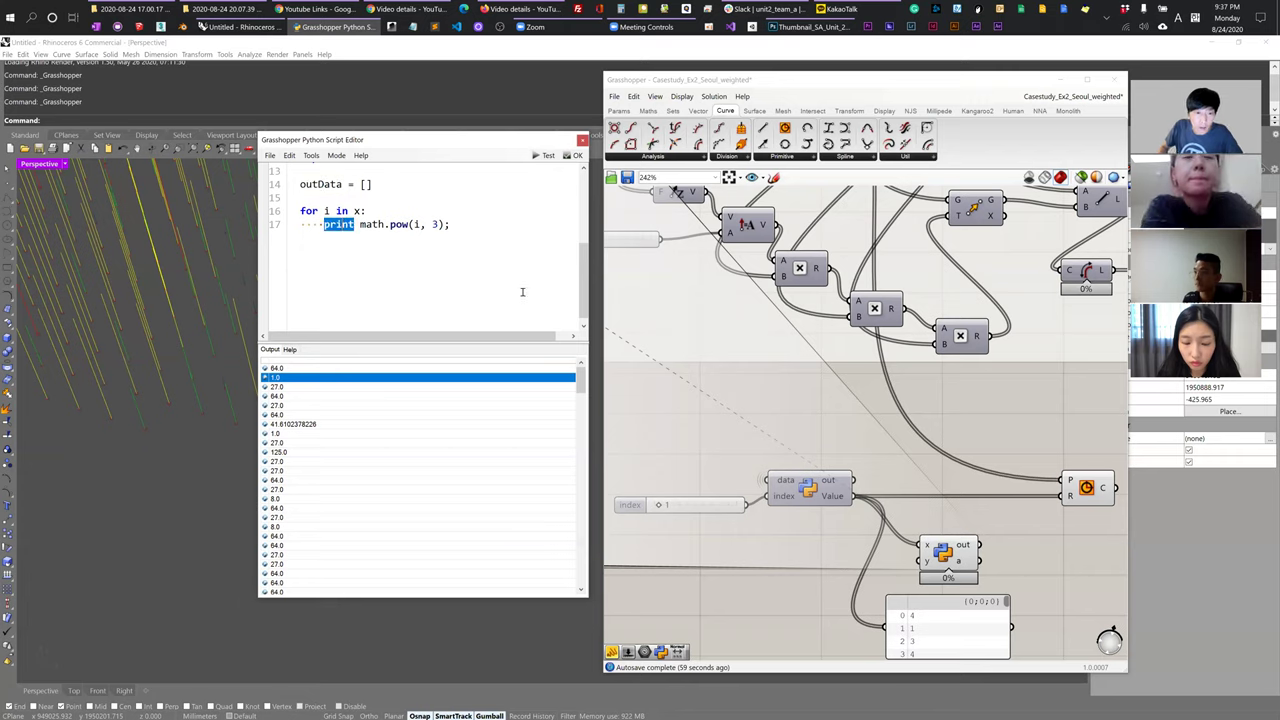
{"action": "type", "text": "ou"}
{"action": "key", "text": "BackSpace"}
{"action": "key", "text": "BackSpace"}
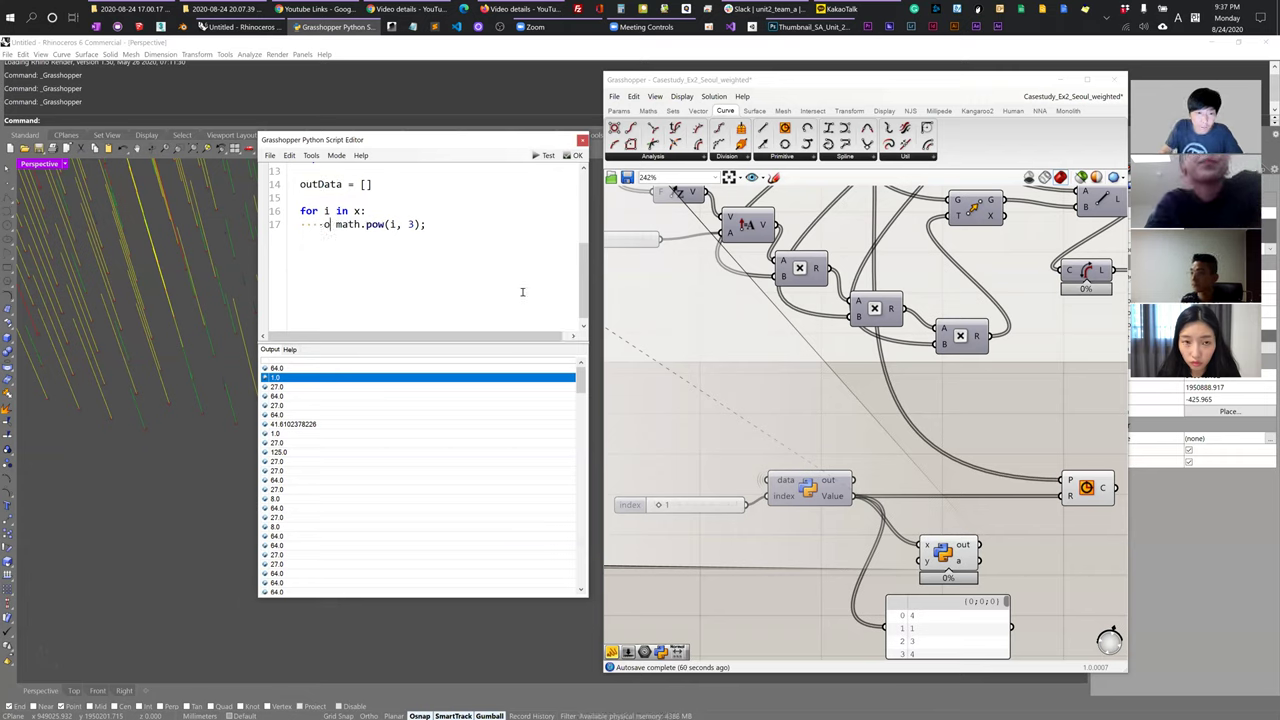
{"action": "type", "text": "value"}
{"action": "type", "text": " ="}
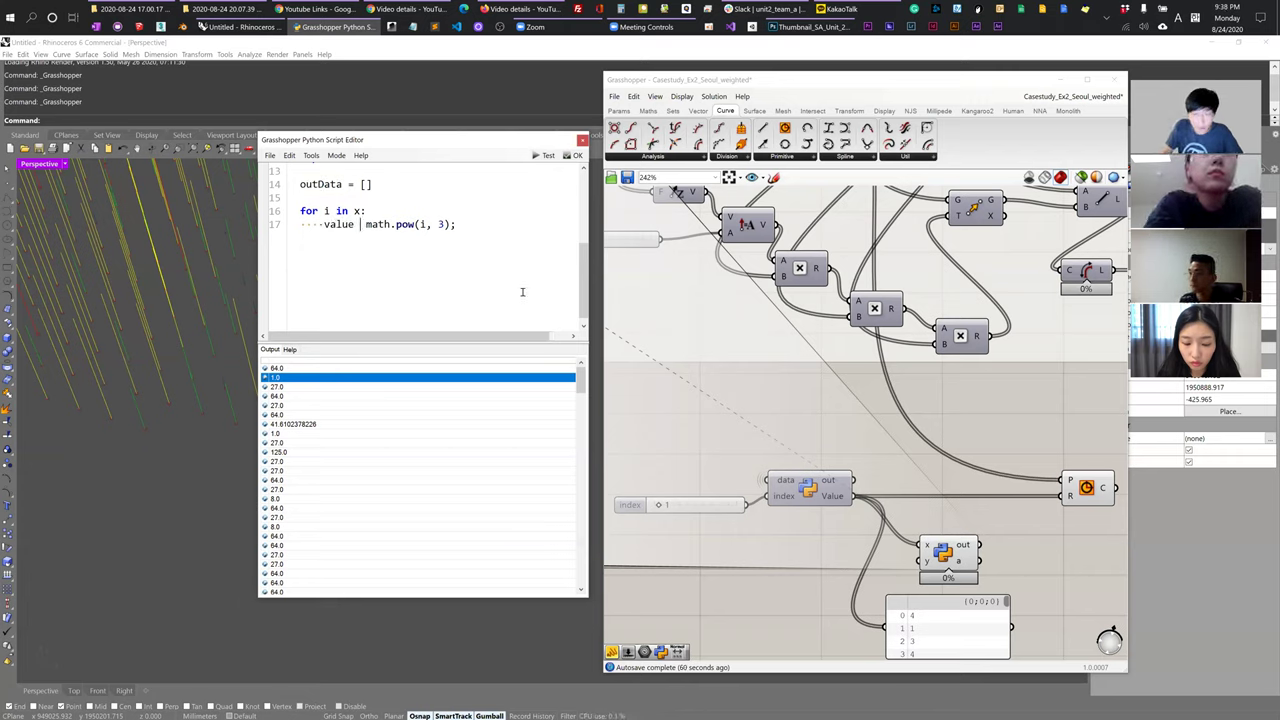
- Add "outData.append(value);" as a second line inside the loop
{"action": "key", "text": "End"}
{"action": "scroll", "coordinate": [522, 292], "scroll_direction": "up", "scroll_amount": 1}
{"action": "key", "text": "Return"}
{"action": "double_click", "coordinate": [326, 223]}
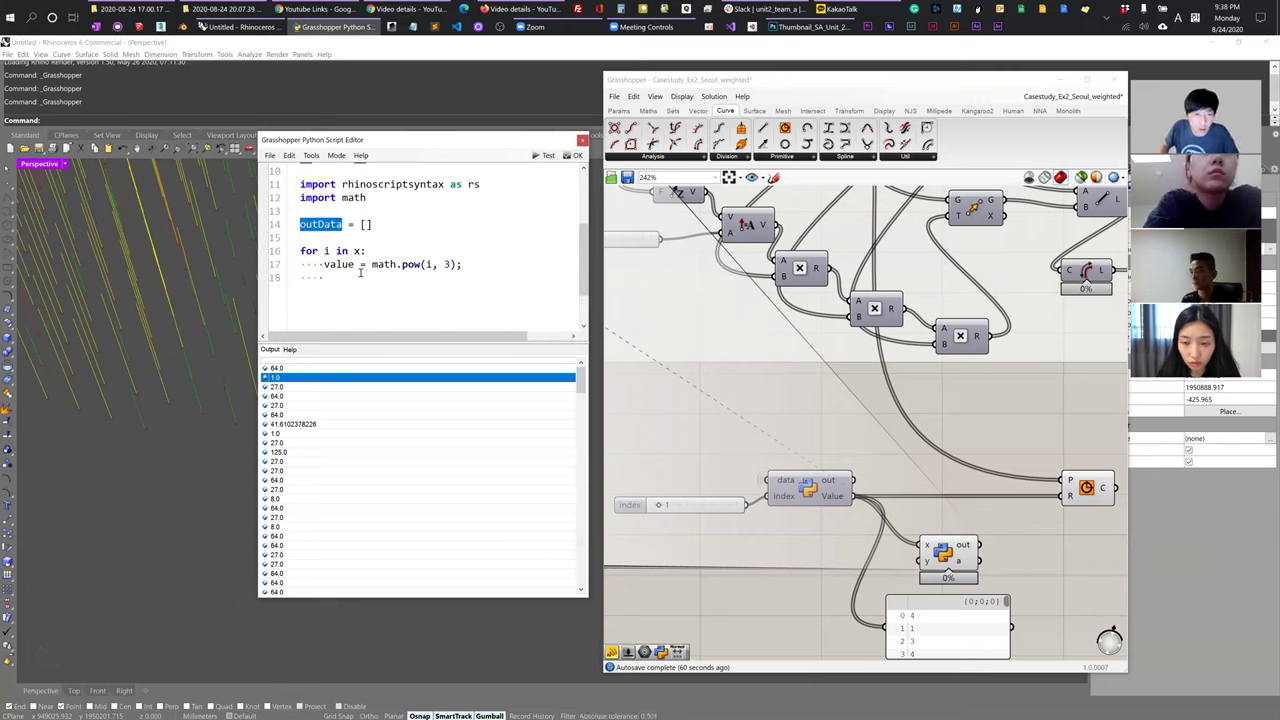
{"action": "key", "text": "ctrl+c"}
{"action": "left_click", "coordinate": [407, 295]}
{"action": "key", "text": "ctrl+v"}
{"action": "type", "text": ".append(value);"}
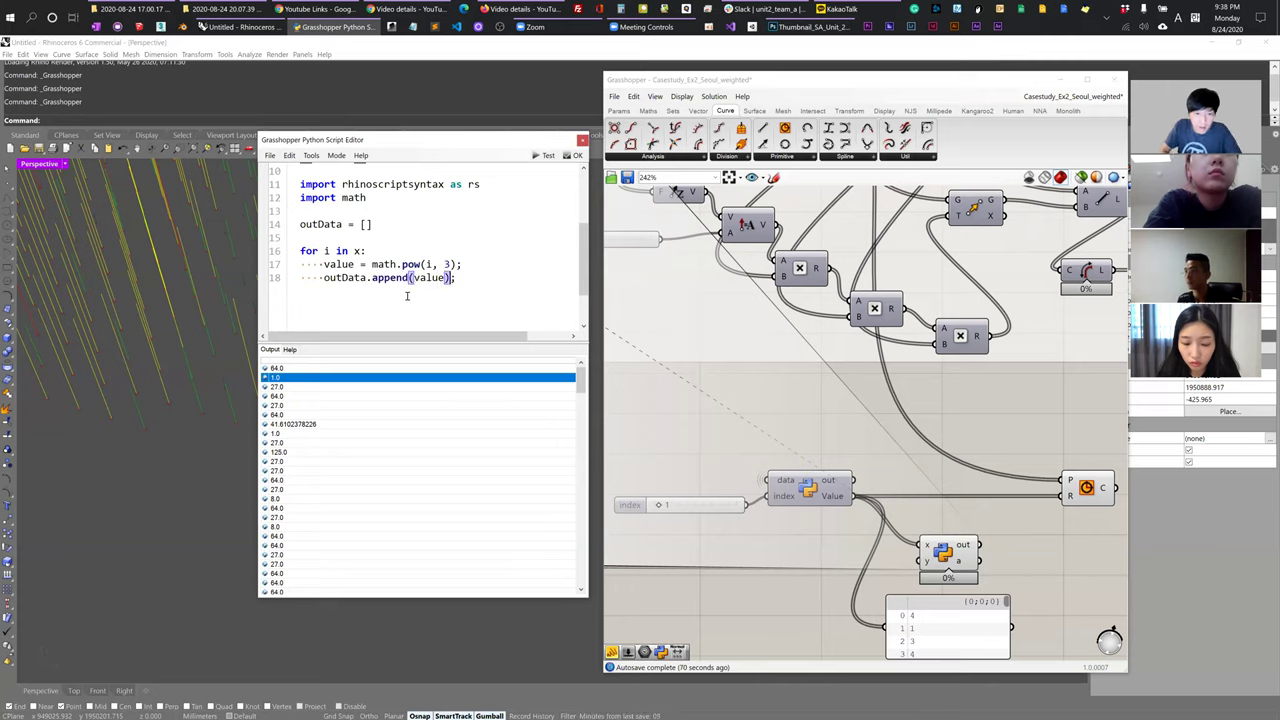
- Remove the trailing semicolons from both lines inside the loop
{"action": "key", "text": "BackSpace"}
{"action": "key", "text": "Up"}
{"action": "key", "text": "End"}
{"action": "key", "text": "BackSpace"}
{"action": "key", "text": "Down"}
- Add "a = outData" unindented below the loop, test the script and review the loop code
{"action": "key", "text": "Return"}
{"action": "key", "text": "BackSpace"}
{"action": "key", "text": "Return"}
{"action": "type", "text": "a = "}
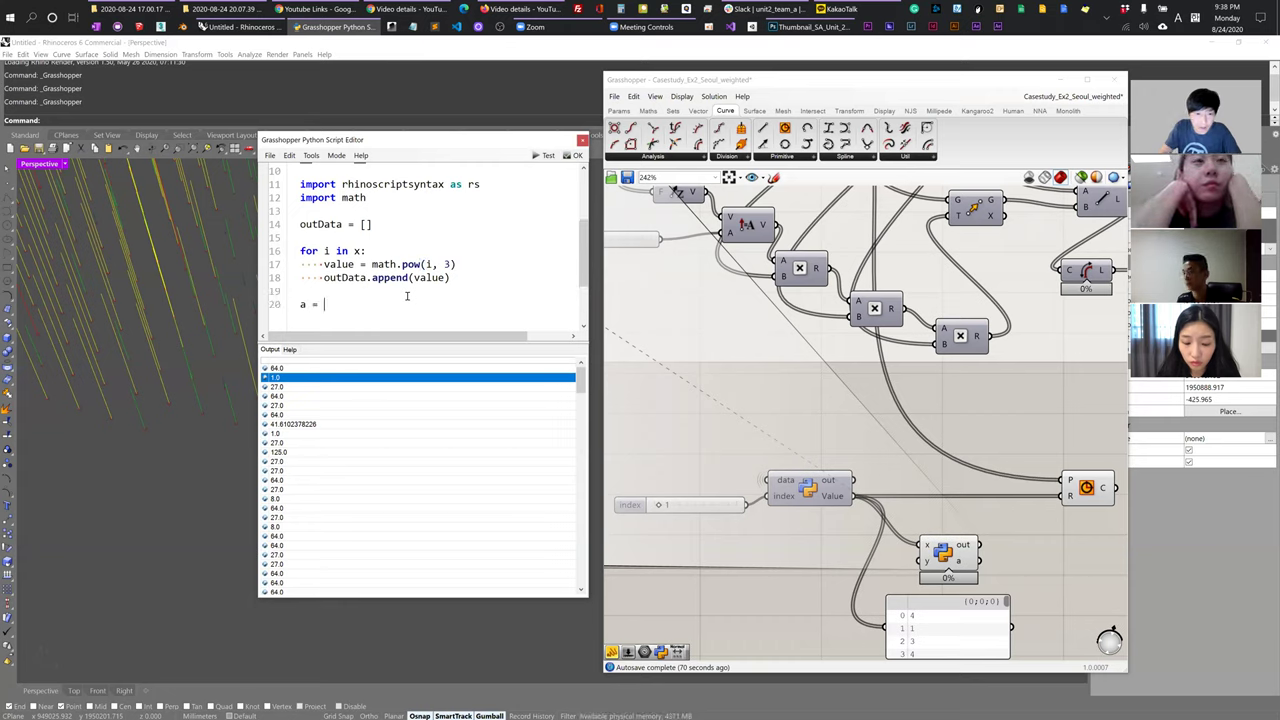
{"action": "type", "text": "k"}
{"action": "key", "text": "BackSpace"}
{"action": "type", "text": "outData;"}
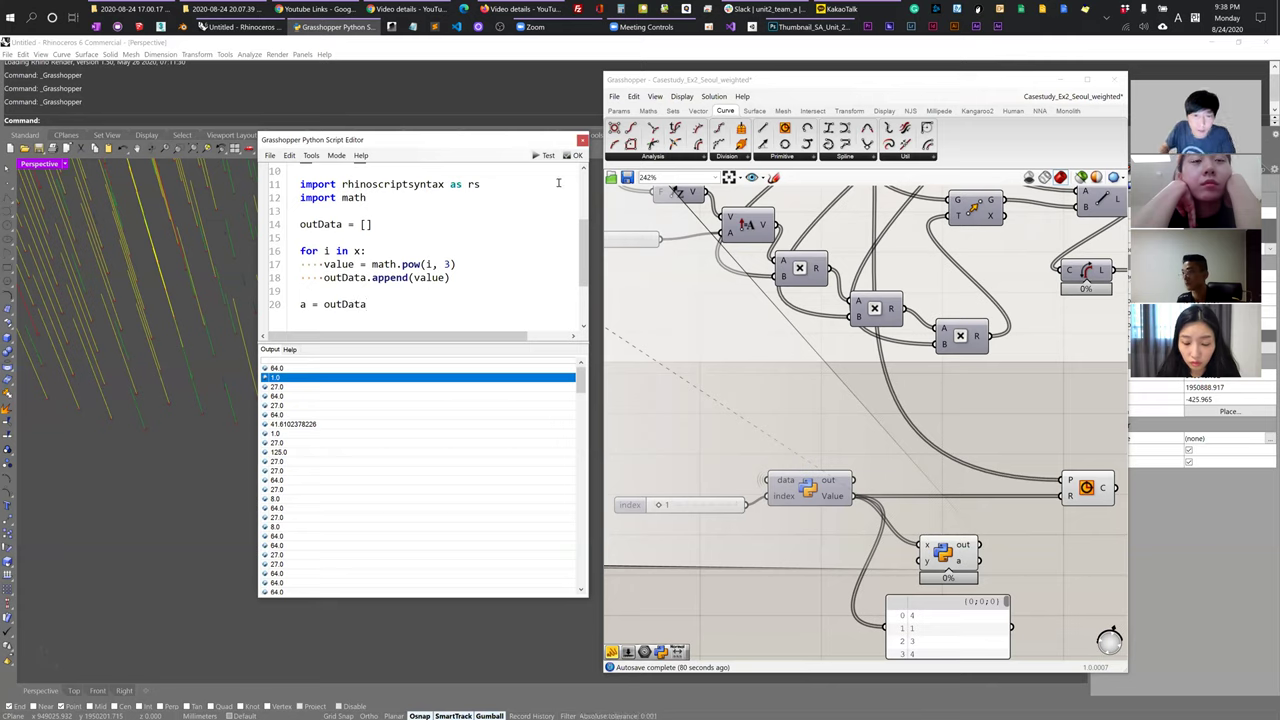
{"action": "left_click", "coordinate": [545, 155]}
{"action": "left_click", "coordinate": [356, 277]}
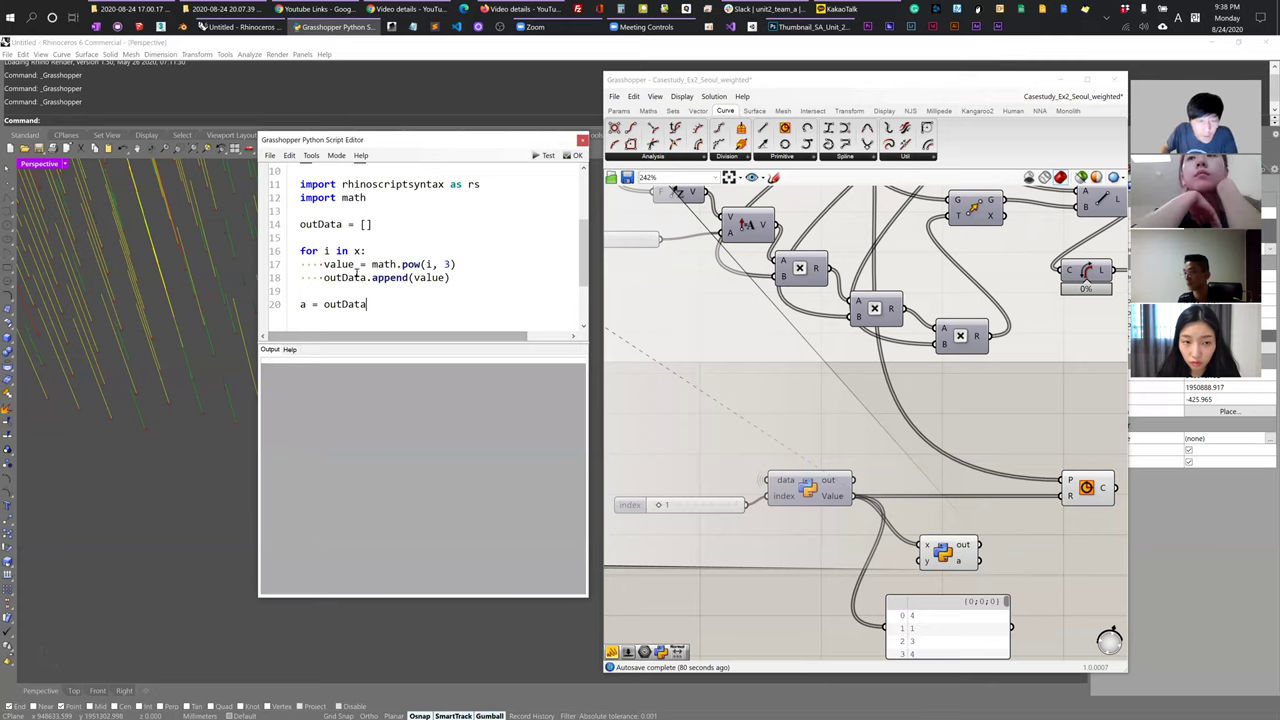
{"action": "left_click_drag", "start_coordinate": [301, 251], "coordinate": [370, 251]}
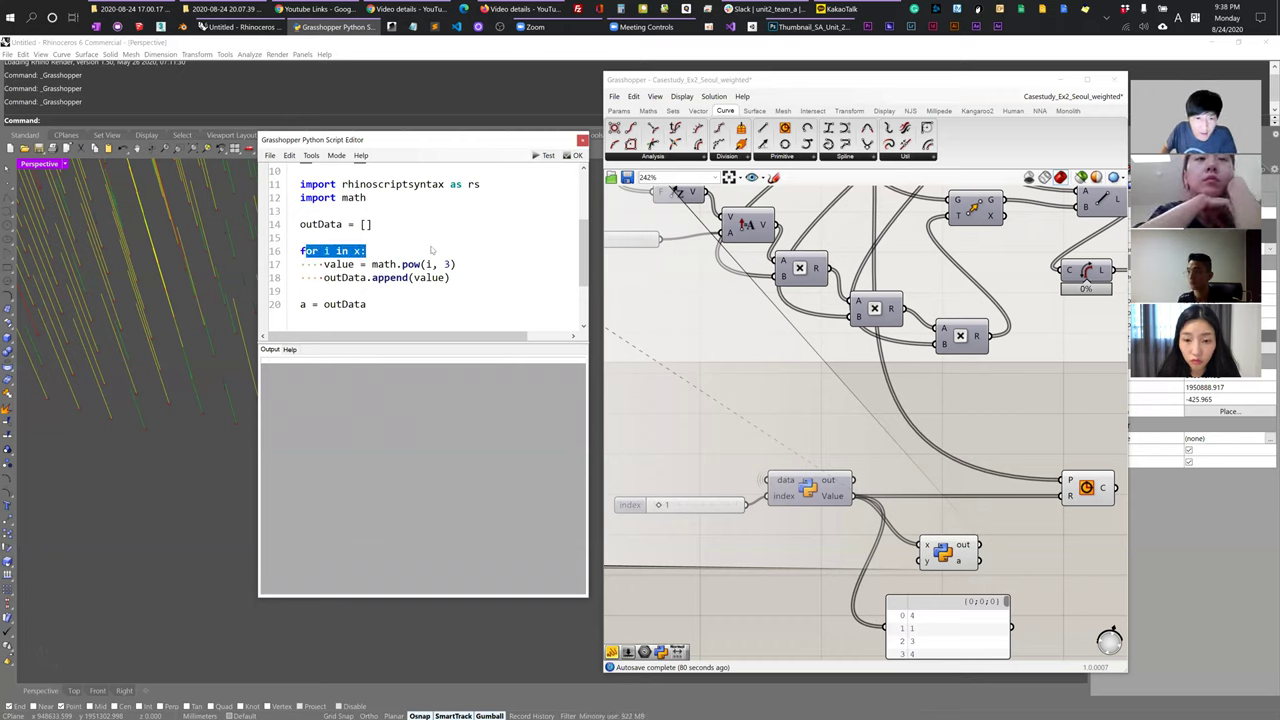
- Examine how the loop raises each item with math.pow, stores it in value and appends it to outData
{"action": "left_click_drag", "start_coordinate": [373, 264], "coordinate": [467, 265]}
{"action": "left_click", "coordinate": [460, 267]}
{"action": "double_click", "coordinate": [411, 273]}
{"action": "double_click", "coordinate": [326, 251]}
{"action": "left_click", "coordinate": [449, 264]}
{"action": "double_click", "coordinate": [446, 264]}
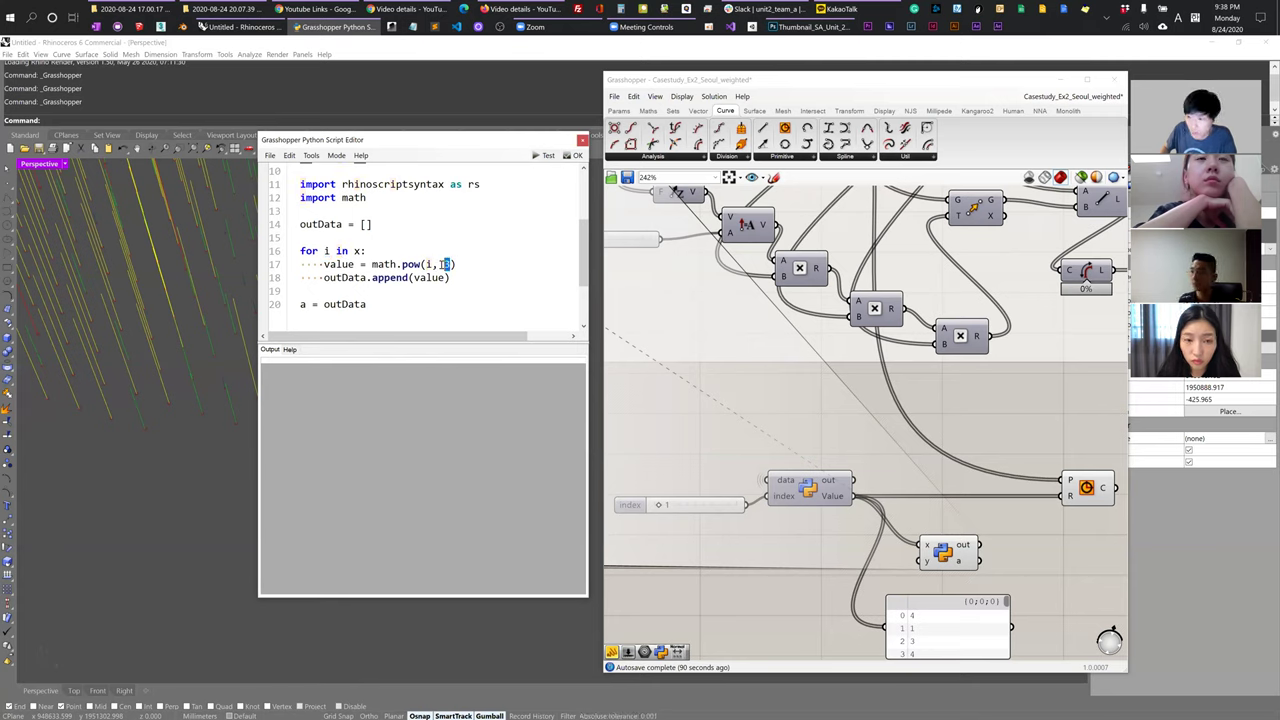
{"action": "double_click", "coordinate": [339, 264]}
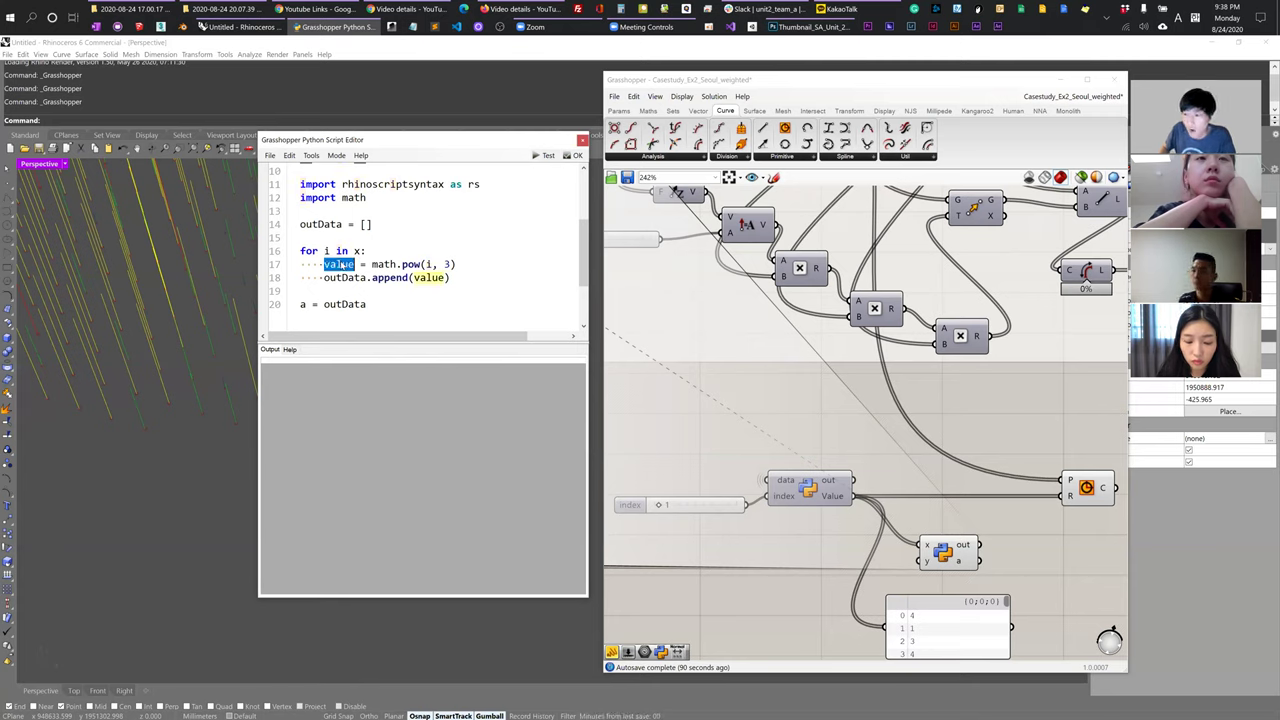
{"action": "left_click", "coordinate": [368, 264]}
{"action": "double_click", "coordinate": [385, 264]}
{"action": "left_click", "coordinate": [371, 264]}
{"action": "key", "text": "shift+End"}
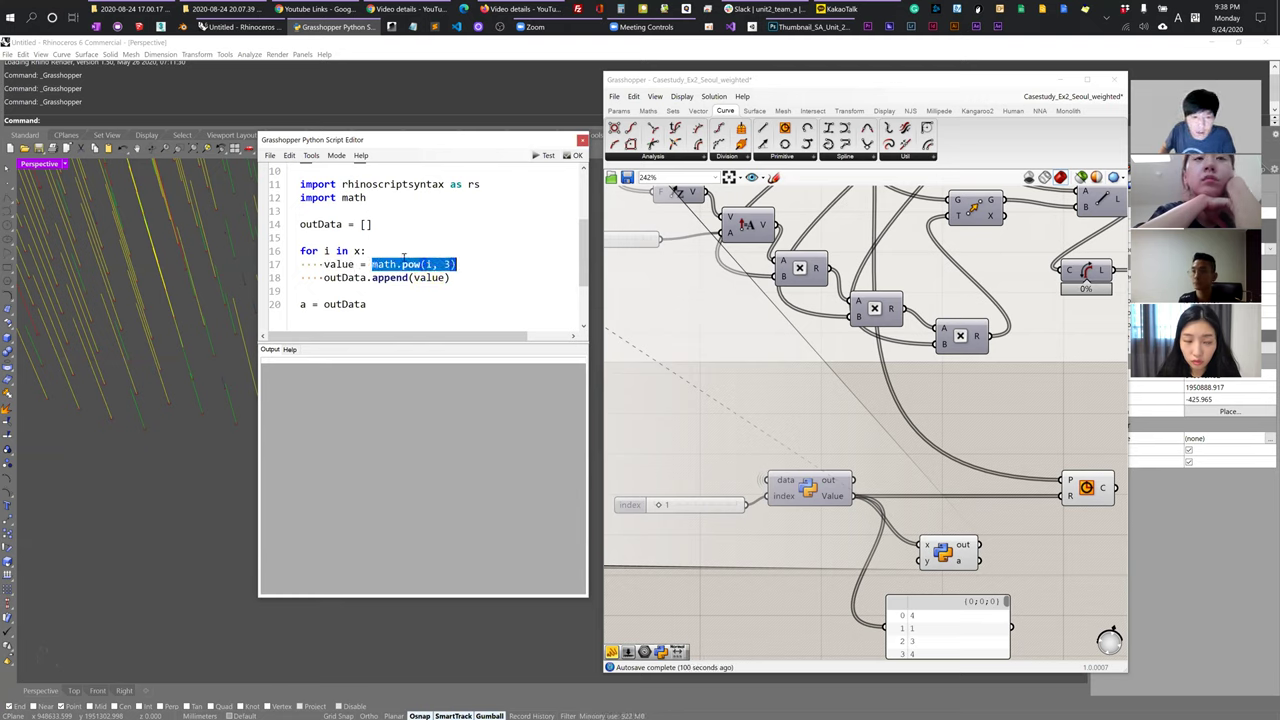
{"action": "double_click", "coordinate": [339, 264]}
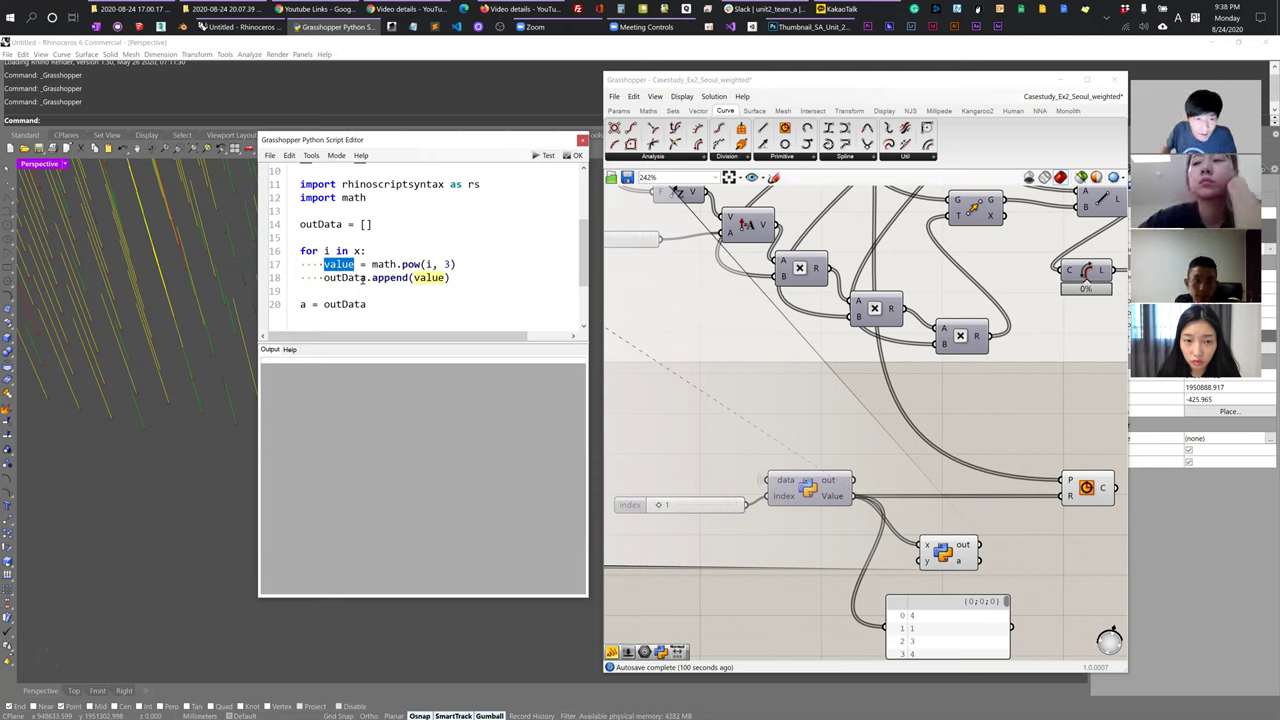
{"action": "double_click", "coordinate": [343, 278]}
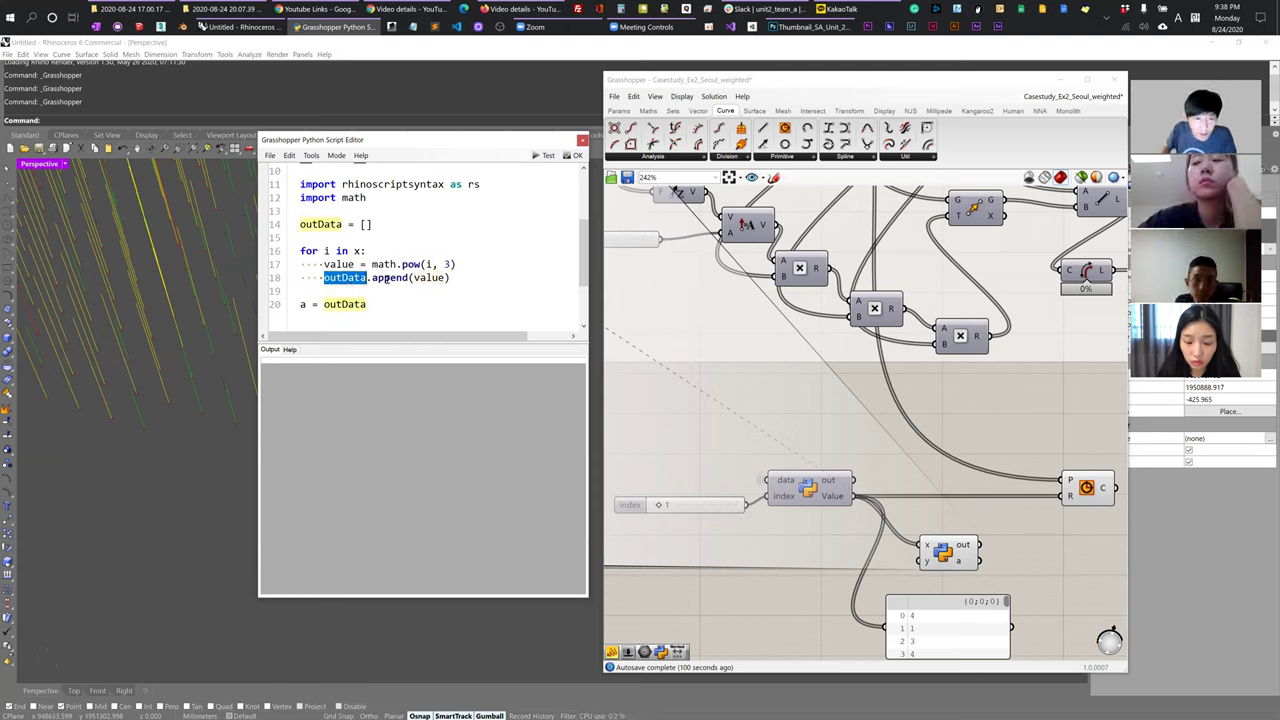
{"action": "left_click", "coordinate": [368, 278]}
{"action": "double_click", "coordinate": [386, 278]}
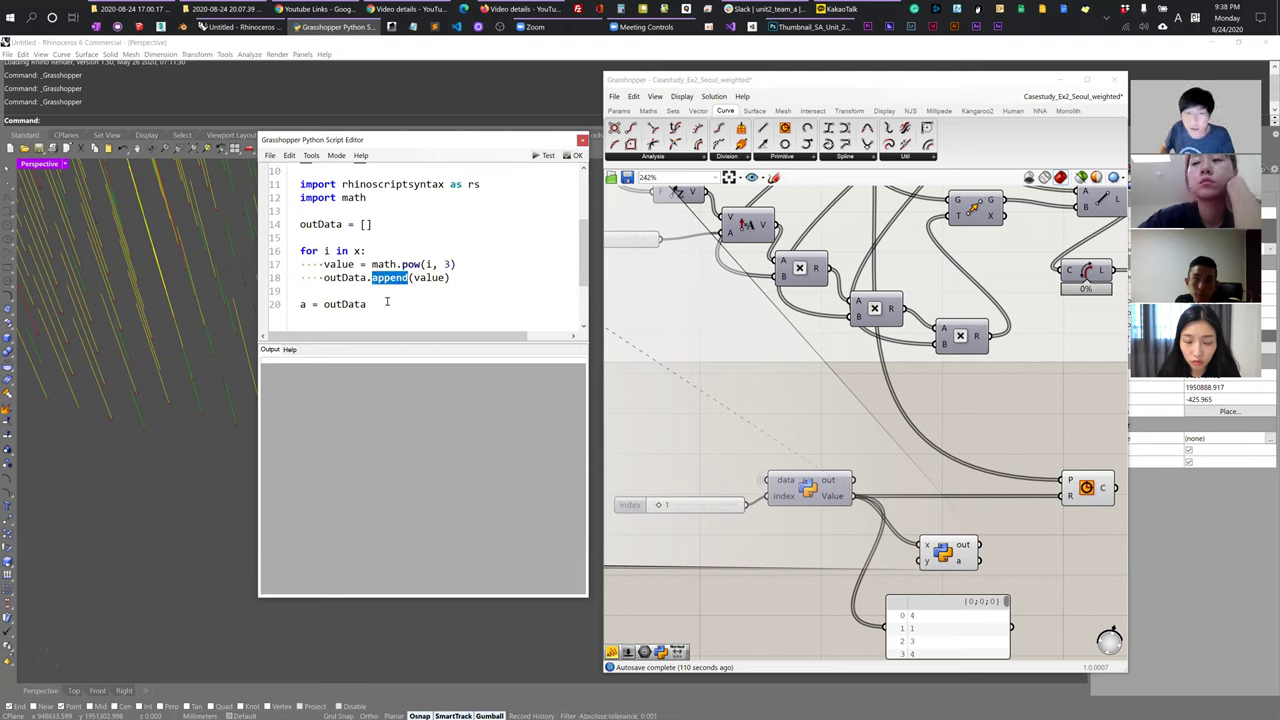
- Trace outData through the script, from its empty list declaration through the append line to the assignment to a
{"action": "left_click_drag", "start_coordinate": [385, 226], "coordinate": [278, 228]}
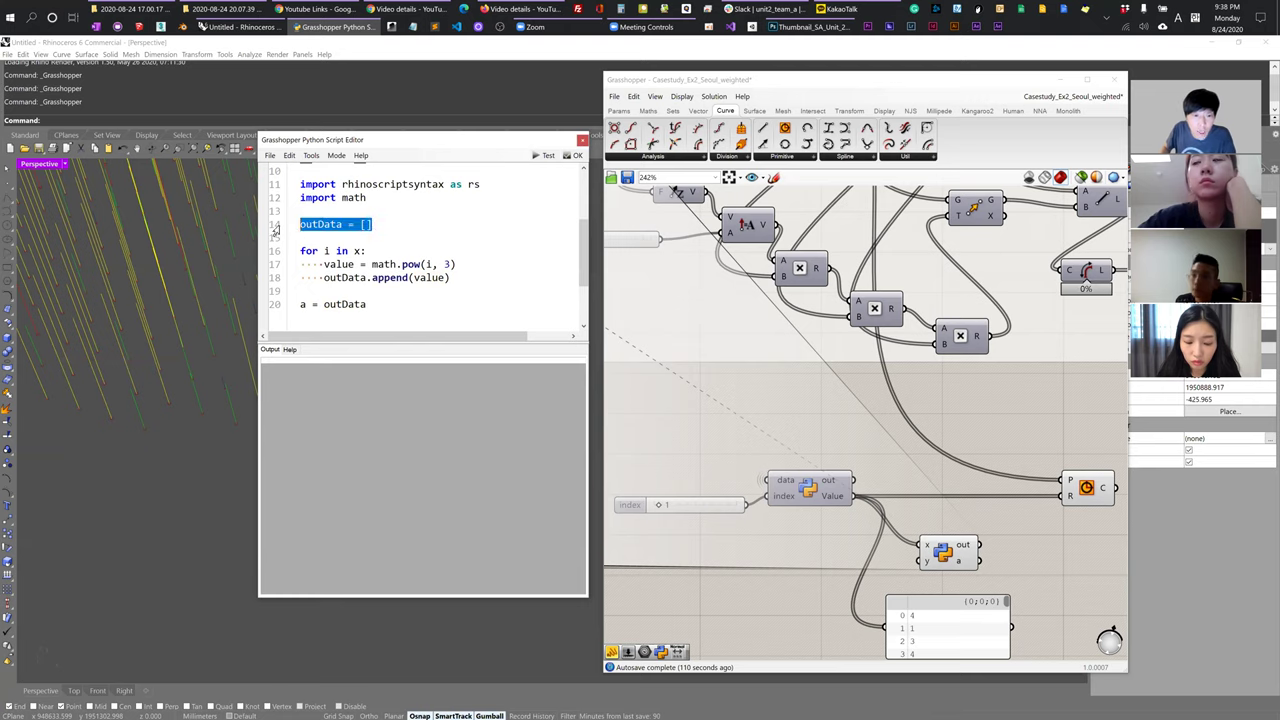
{"action": "double_click", "coordinate": [330, 228]}
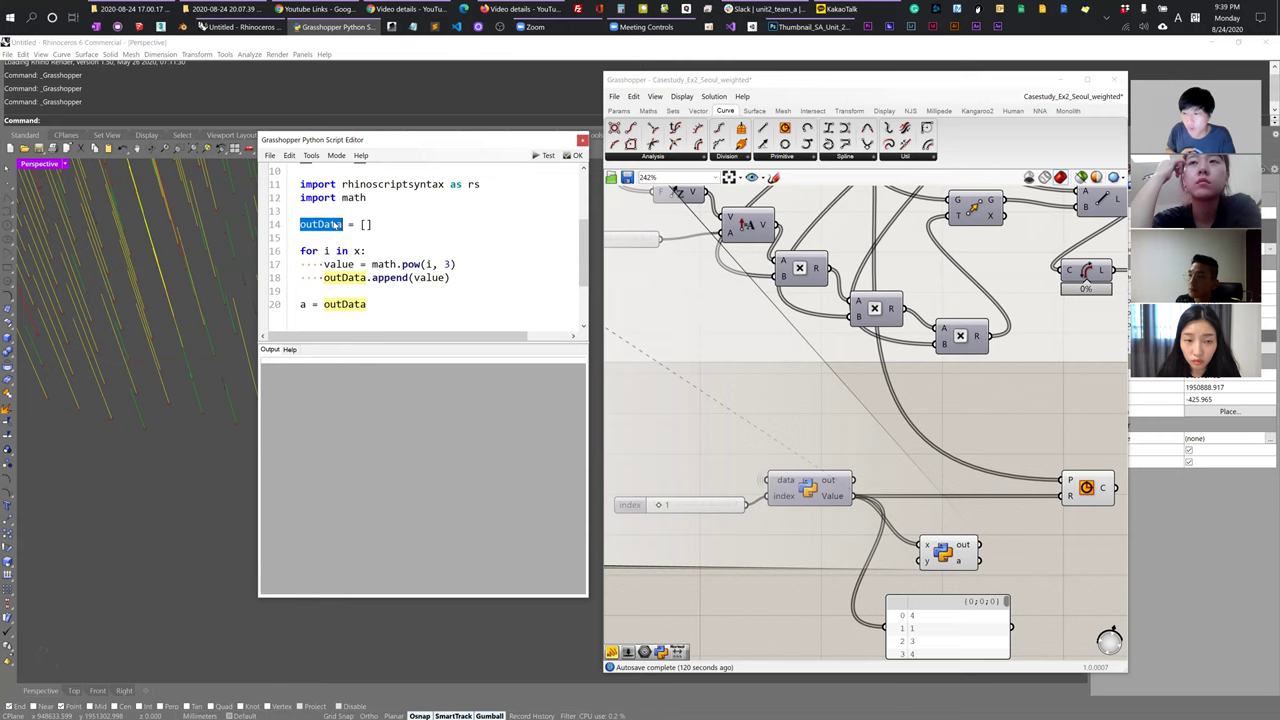
{"action": "double_click", "coordinate": [390, 278]}
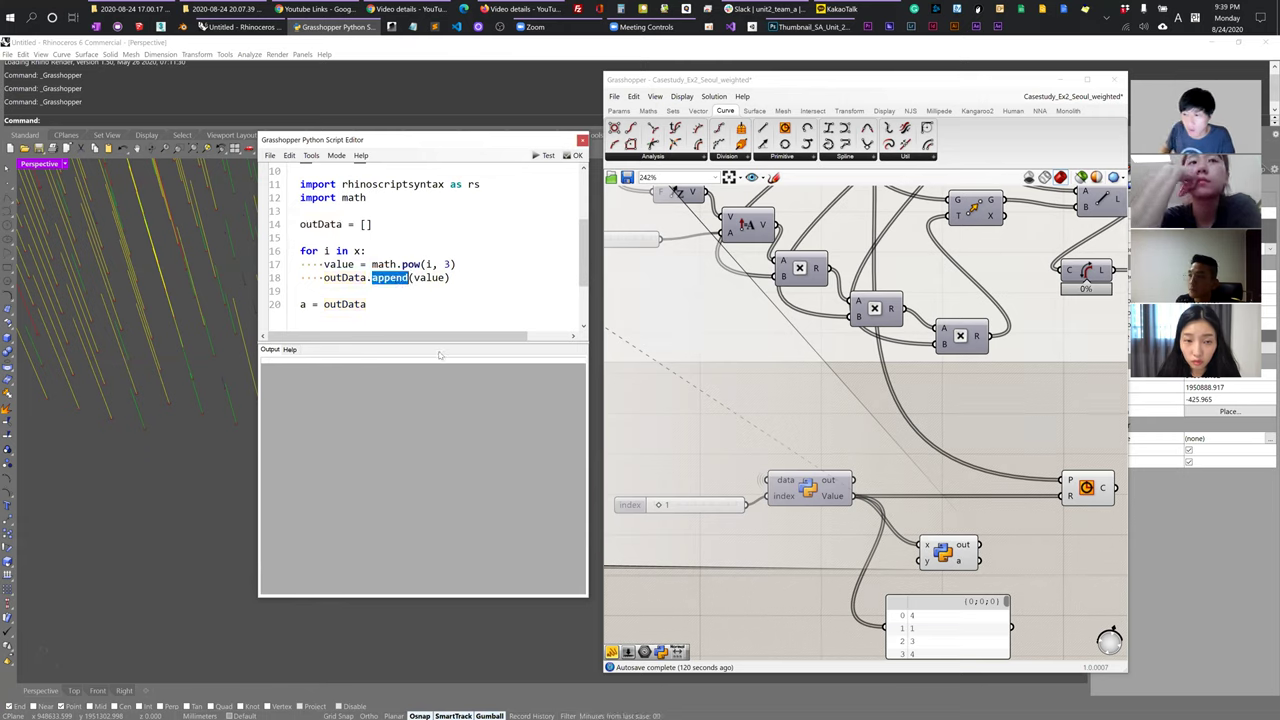
{"action": "double_click", "coordinate": [345, 264]}
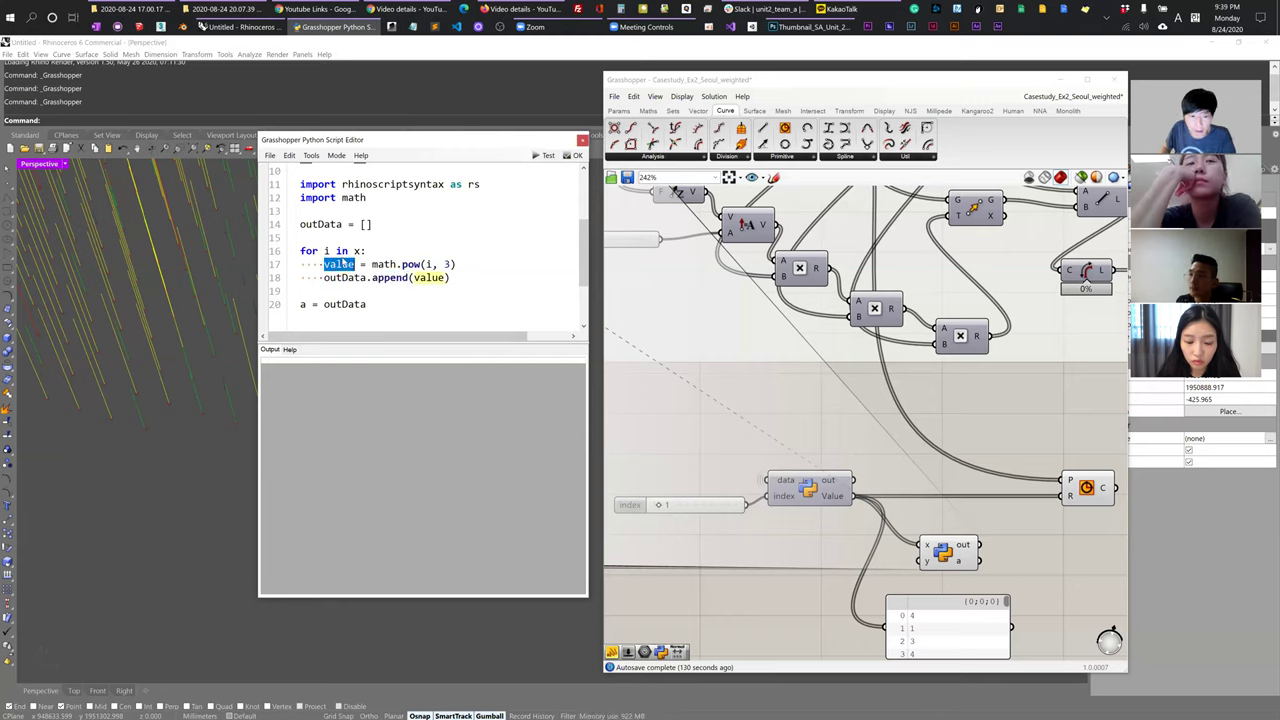
{"action": "double_click", "coordinate": [430, 278]}
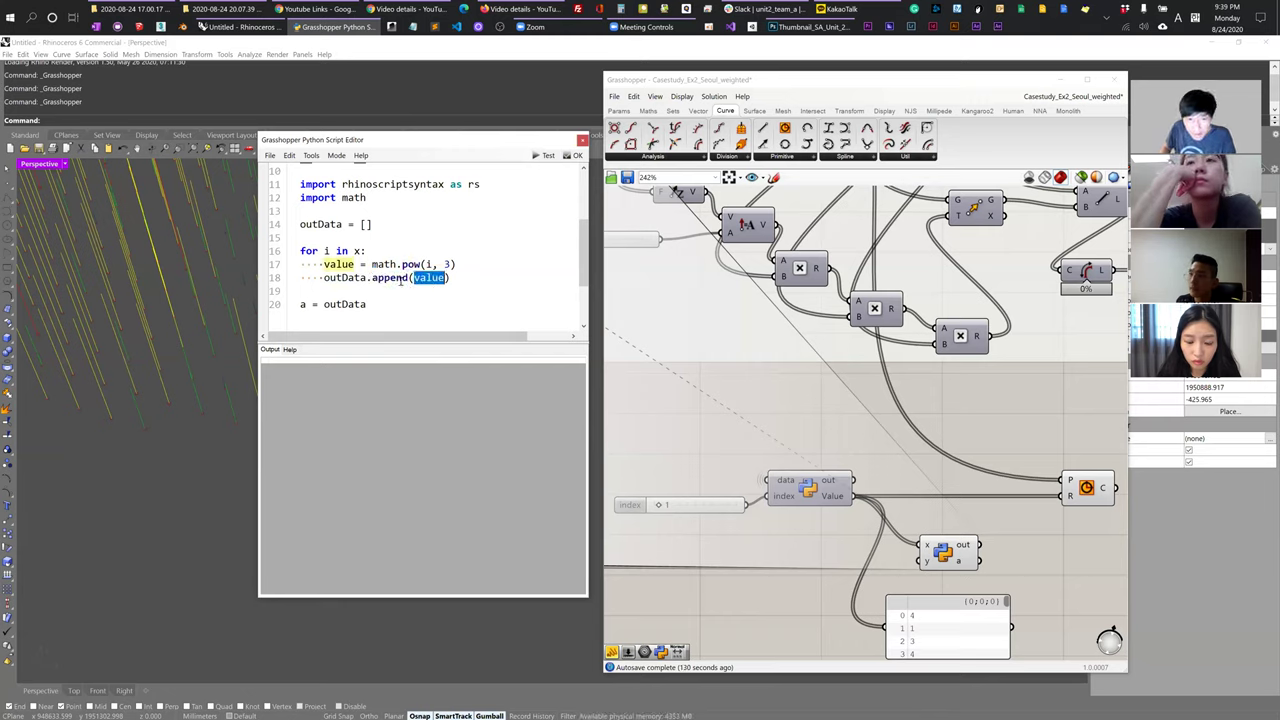
{"action": "double_click", "coordinate": [345, 278]}
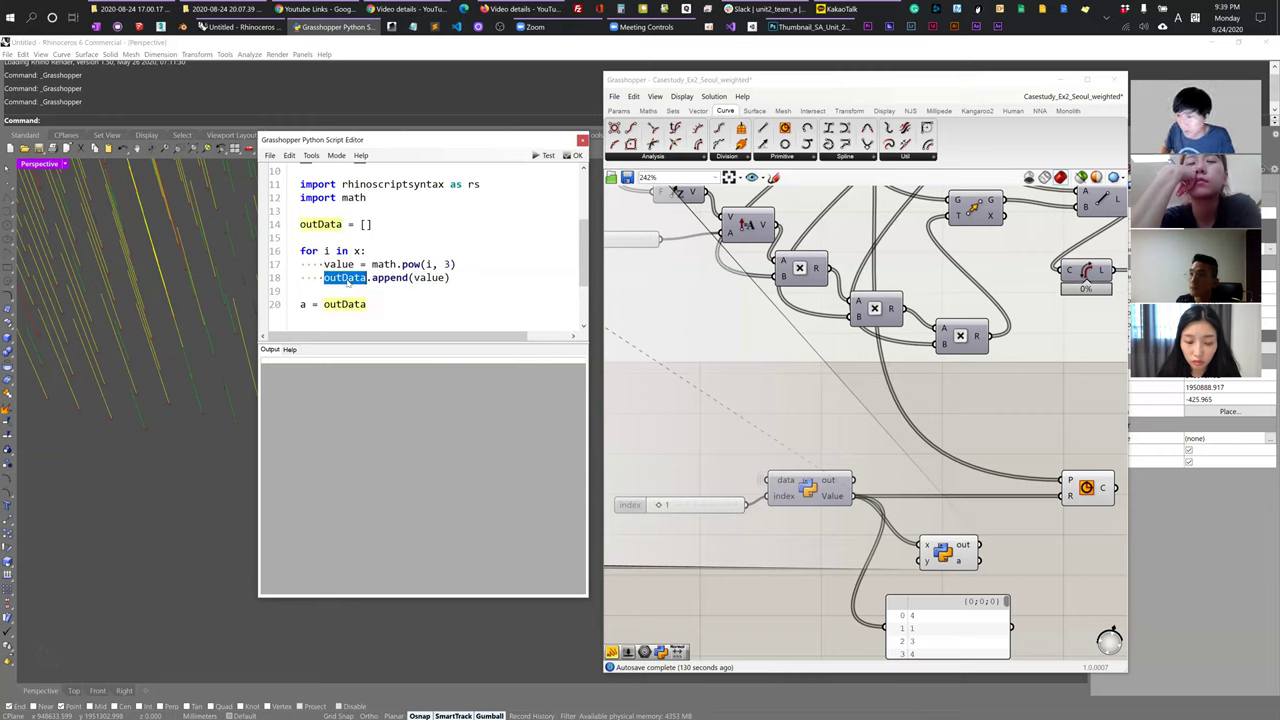
{"action": "left_click", "coordinate": [414, 278]}
{"action": "double_click", "coordinate": [389, 278]}
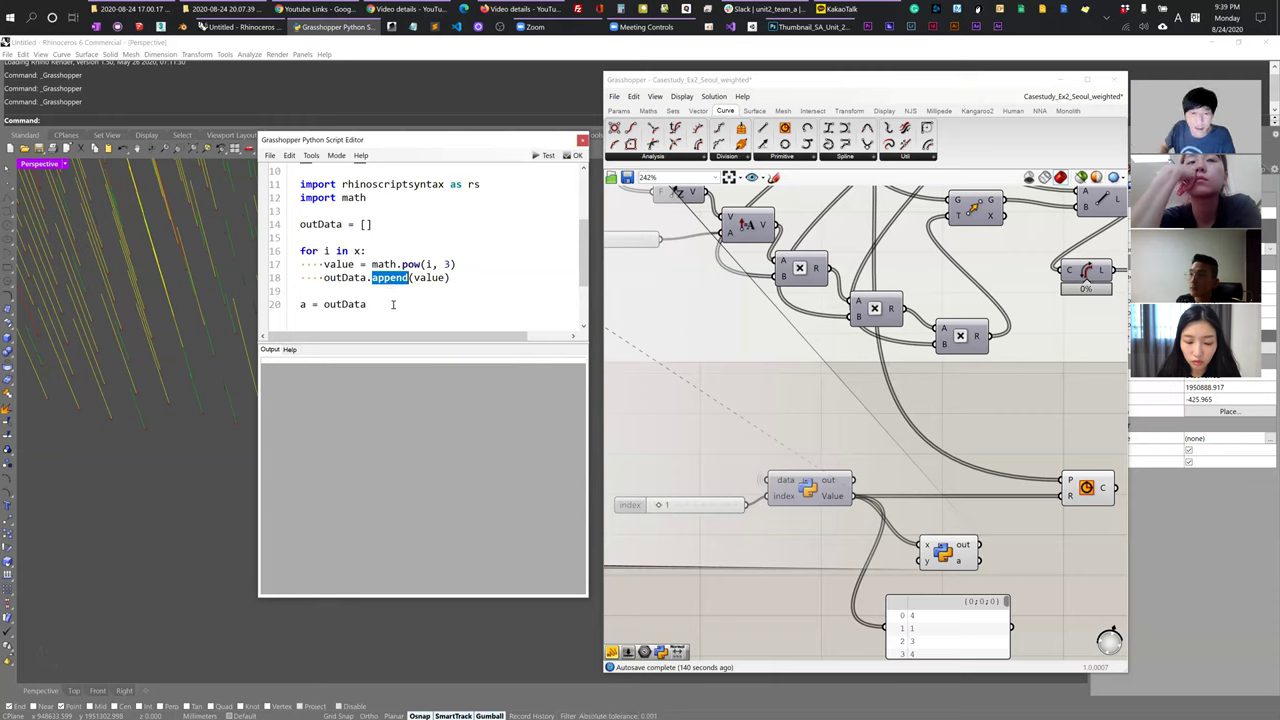
{"action": "left_click", "coordinate": [359, 251]}
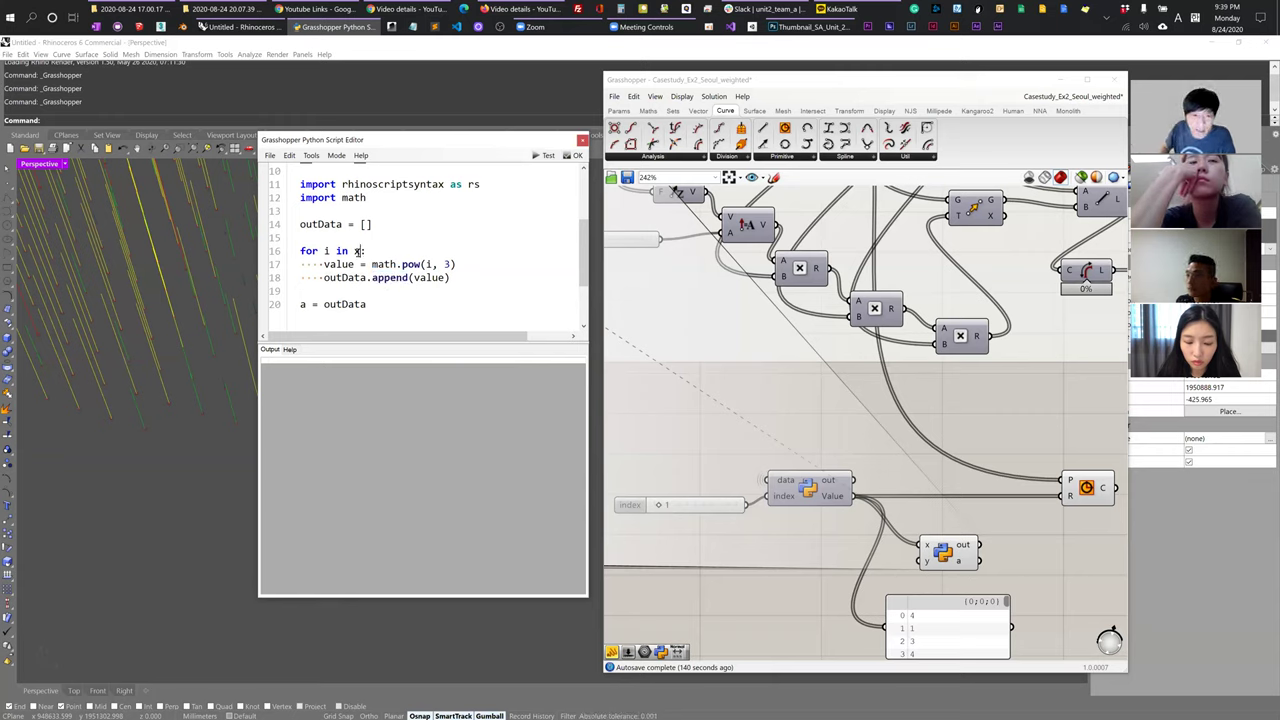
{"action": "double_click", "coordinate": [347, 304]}
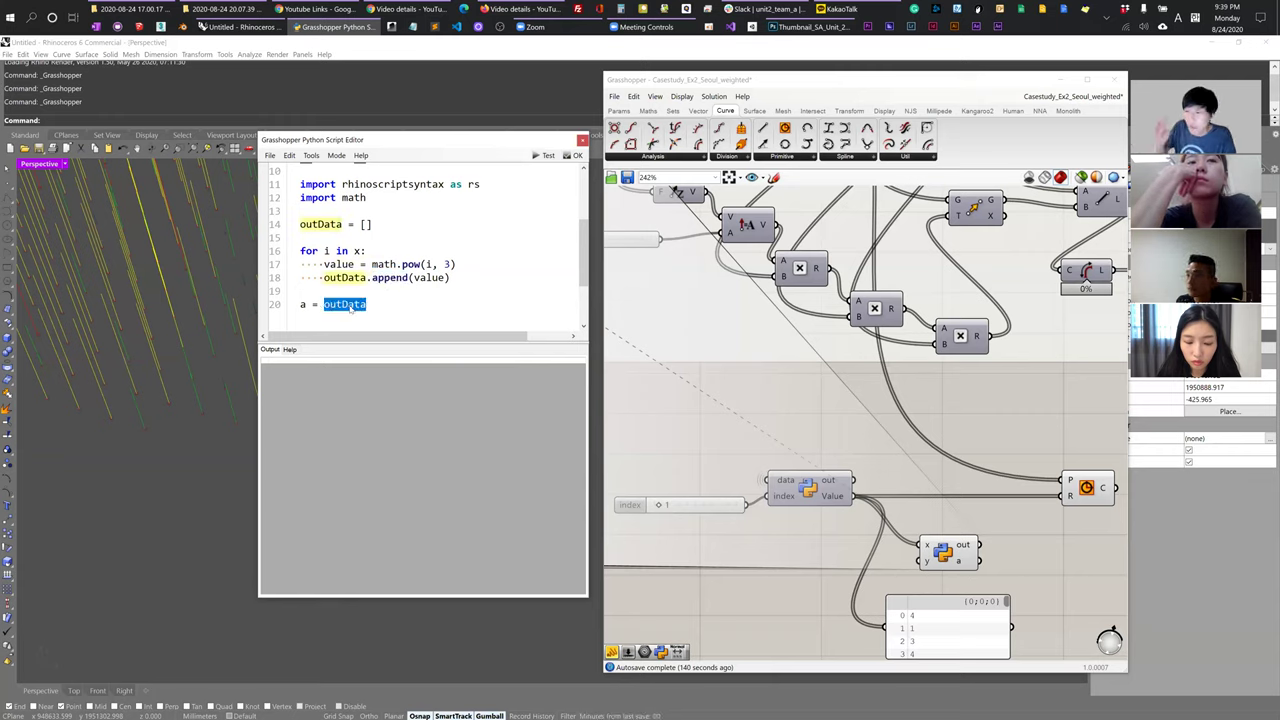
{"action": "double_click", "coordinate": [354, 251]}
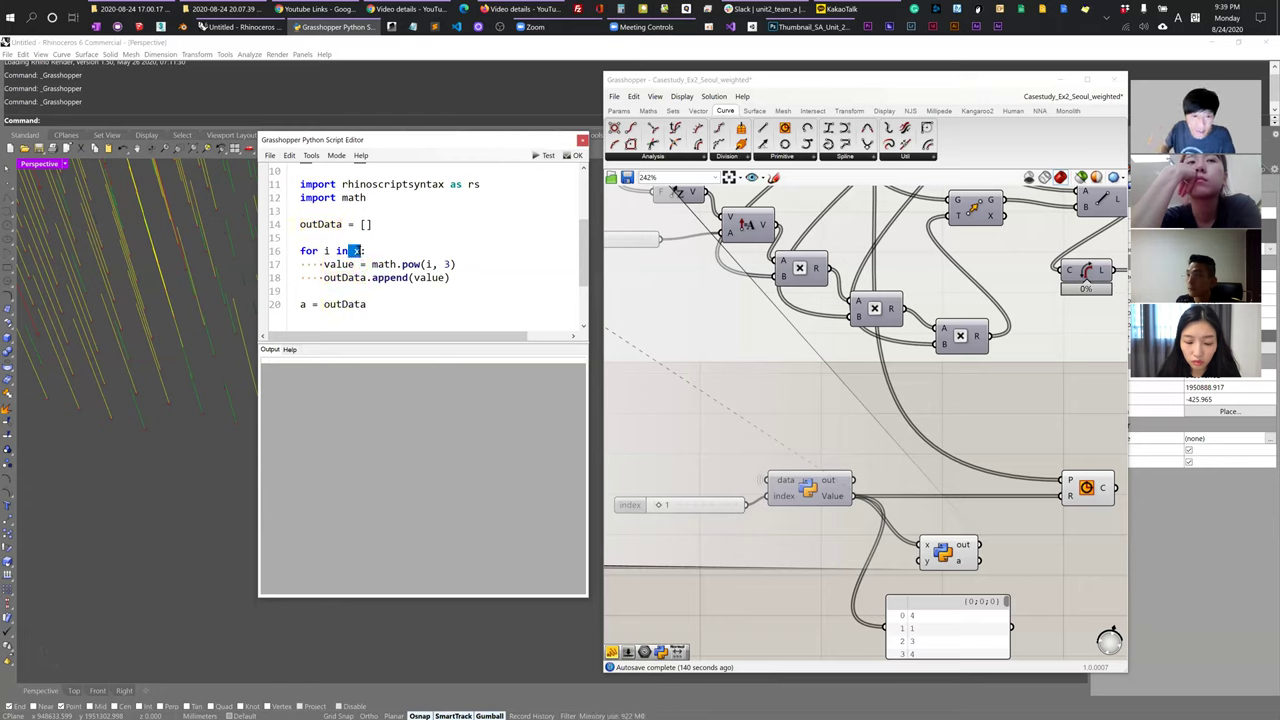
{"action": "double_click", "coordinate": [347, 304]}
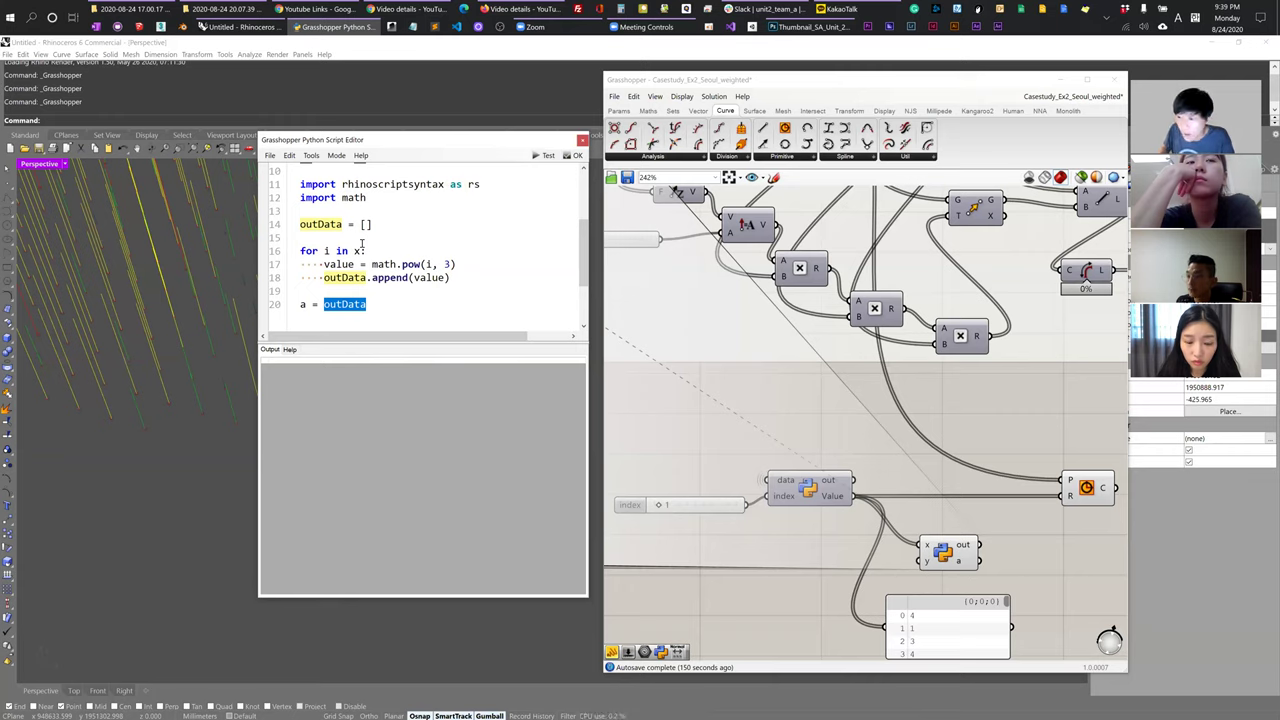
{"action": "double_click", "coordinate": [358, 251]}
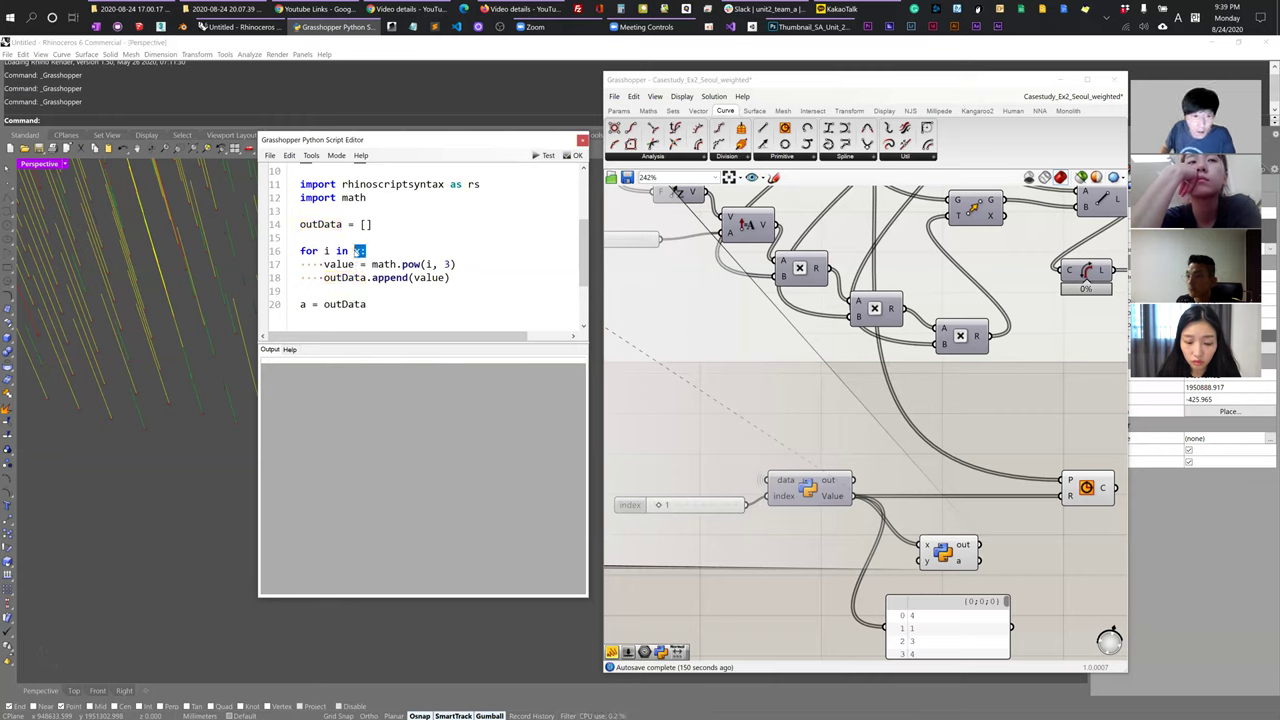
{"action": "double_click", "coordinate": [426, 278]}
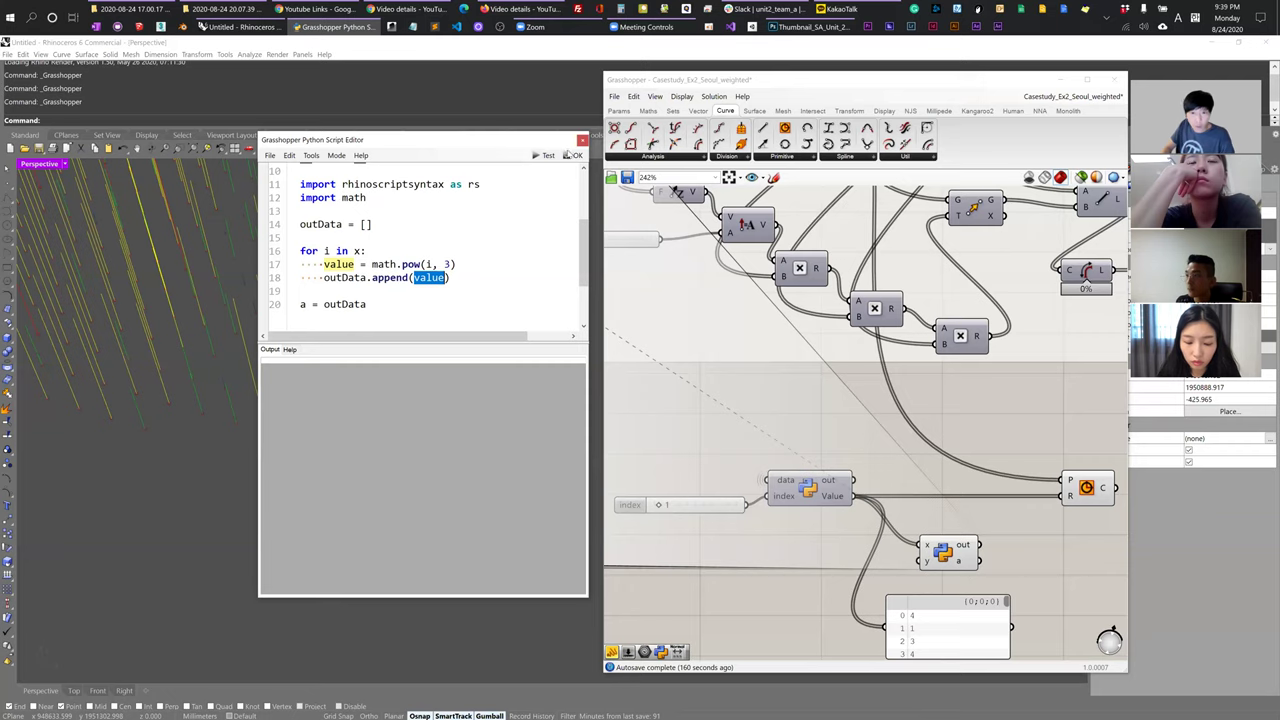
- Replace the exponent 3 in math.pow with the variable n and rename the script component's y input to n
{"action": "double_click", "coordinate": [448, 264]}
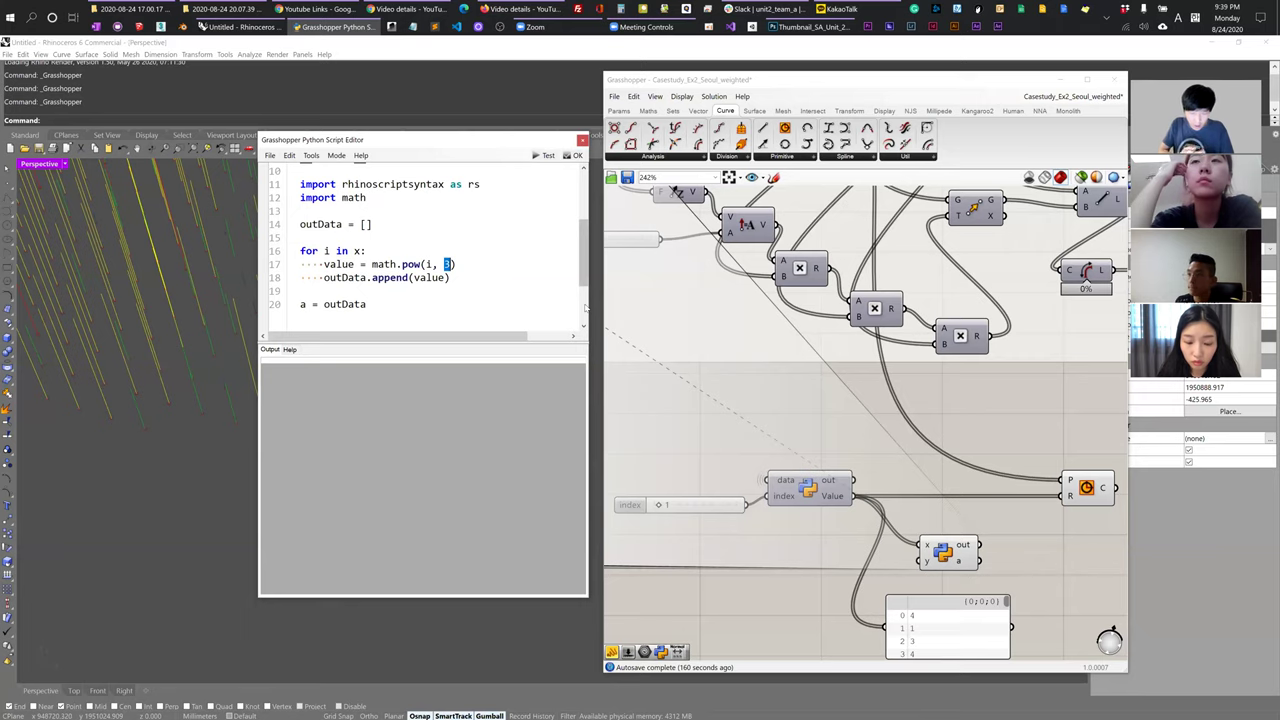
{"action": "type", "text": "n"}
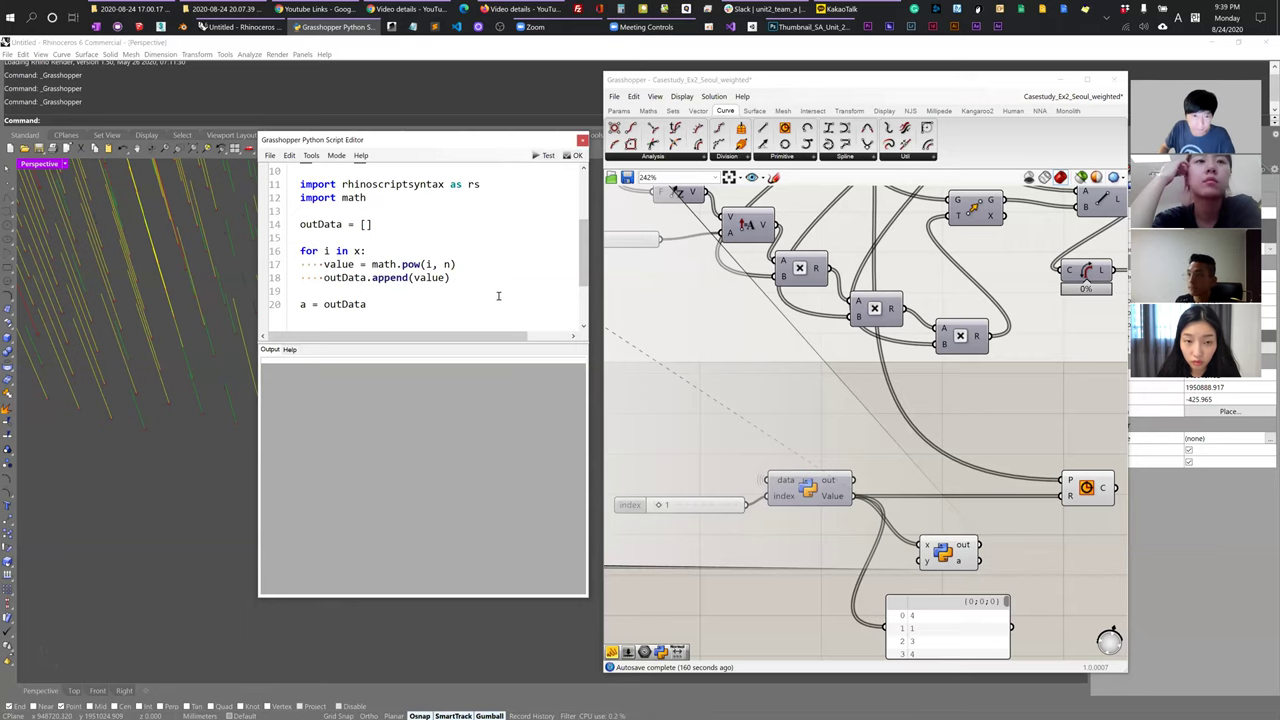
{"action": "scroll", "coordinate": [932, 578], "scroll_direction": "up", "scroll_amount": 3}
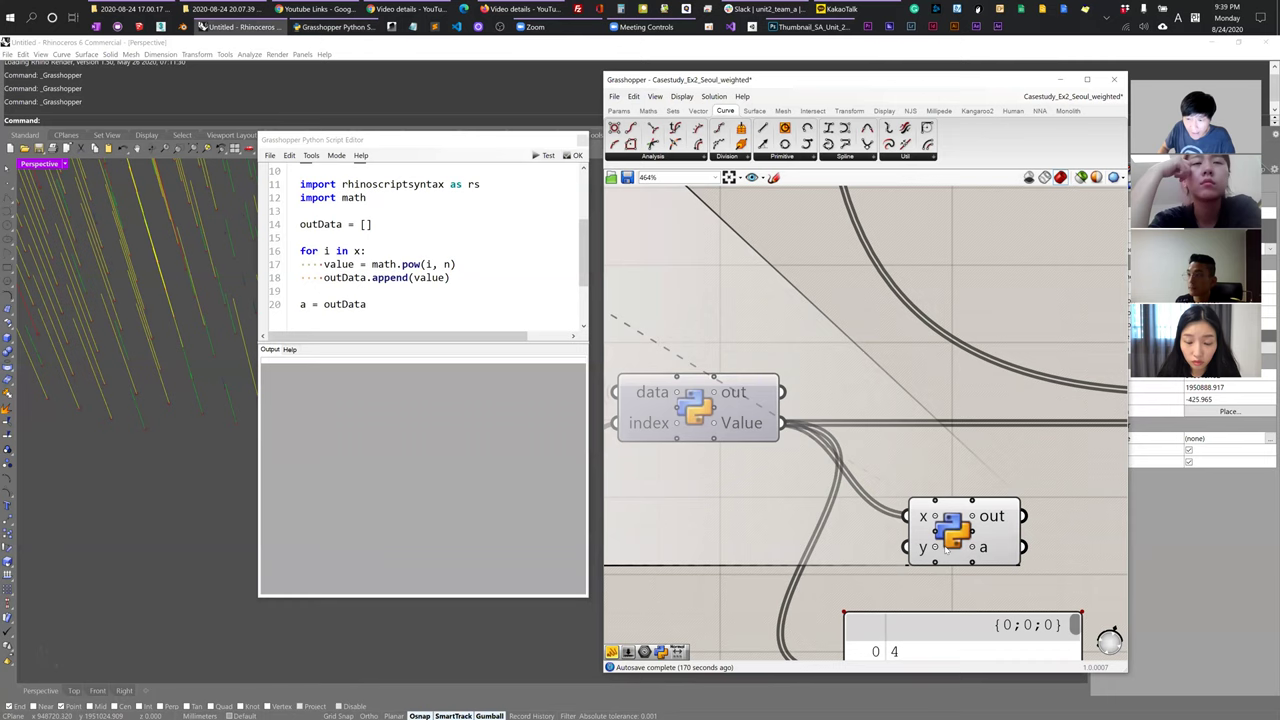
{"action": "right_click", "coordinate": [921, 547]}
{"action": "type", "text": "n"}
{"action": "key", "text": "Return"}
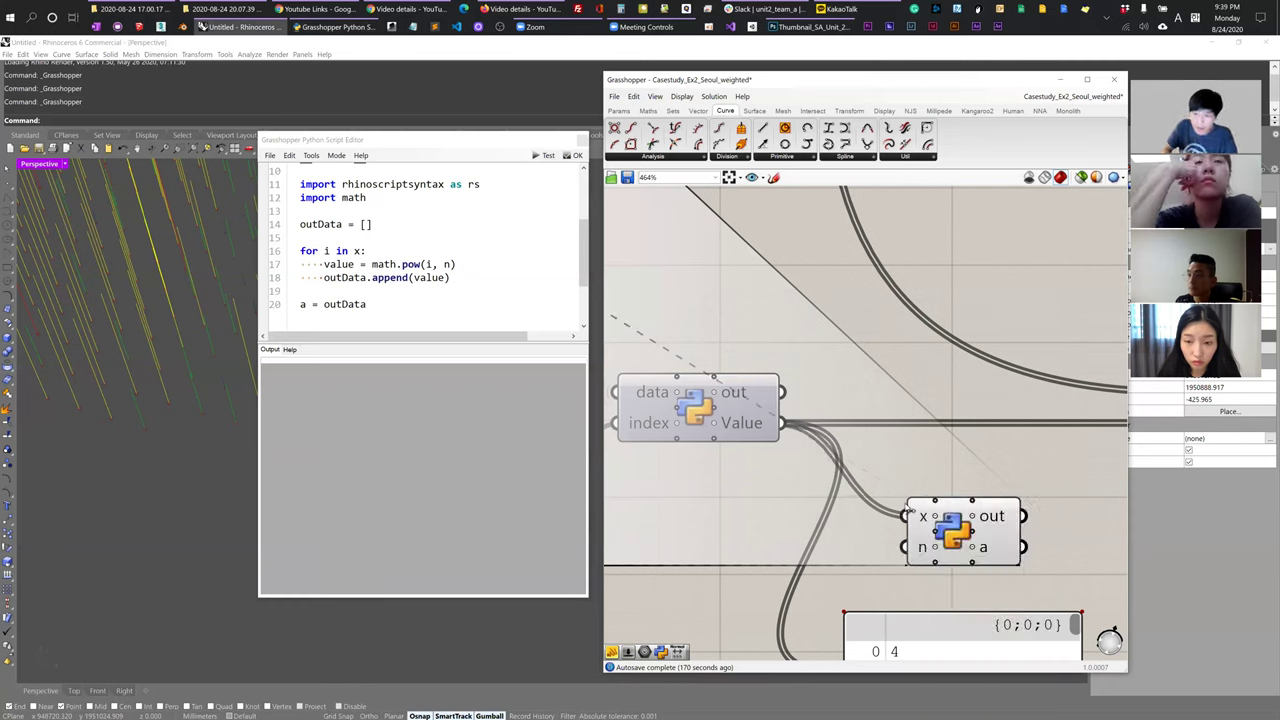
- Add a number slider with value 50, connect it to the n input and commit the edited script
{"action": "double_click", "coordinate": [682, 602]}
{"action": "type", "text": "50"}
{"action": "key", "text": "Return"}
{"action": "left_click_drag", "start_coordinate": [808, 602], "coordinate": [906, 546]}
{"action": "scroll", "coordinate": [875, 571], "scroll_direction": "down", "scroll_amount": 2}
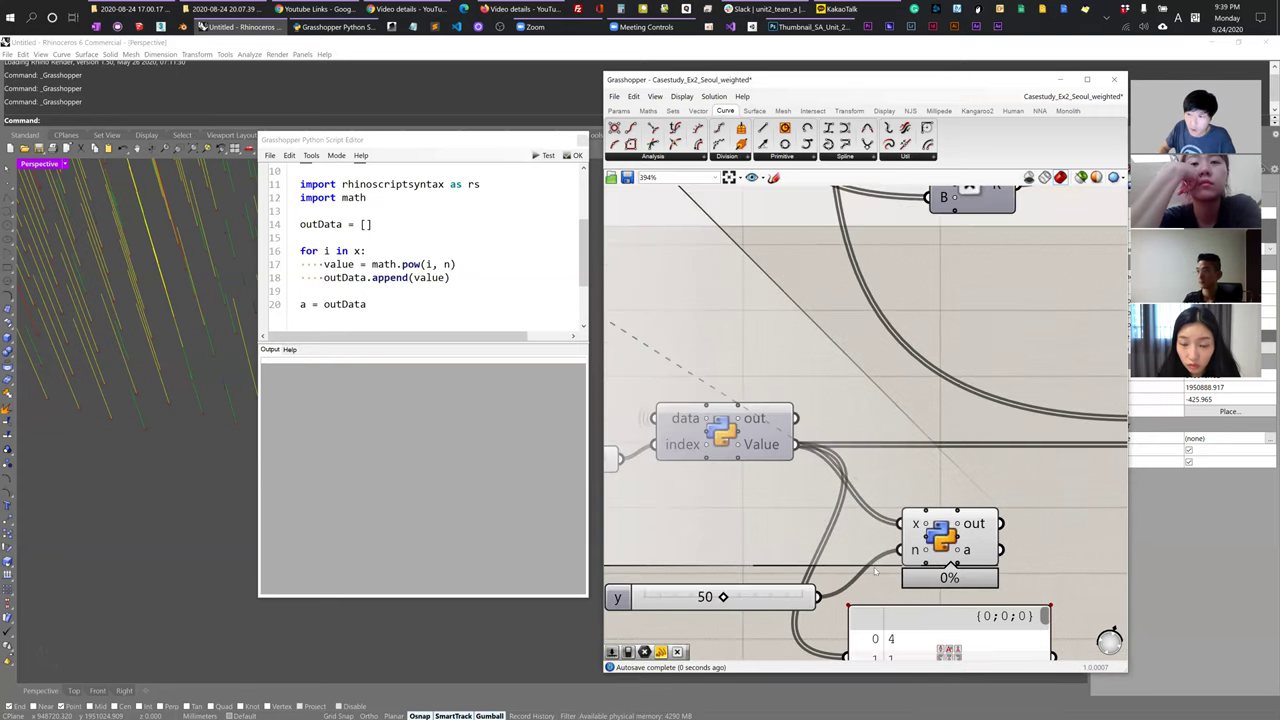
{"action": "double_click", "coordinate": [446, 264]}
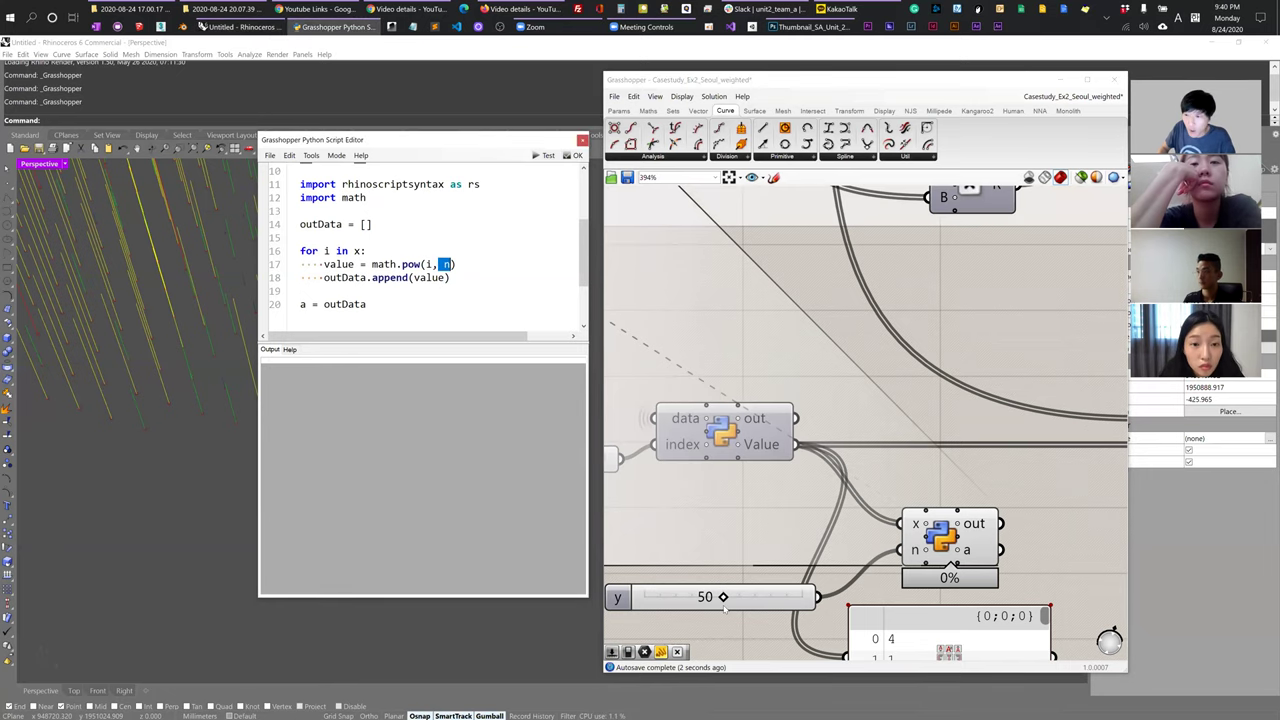
{"action": "left_click", "coordinate": [573, 157]}
- Move the panel beside the power script component, feed it from output a and enlarge it to show more rows
{"action": "right_click_drag", "start_coordinate": [885, 481], "coordinate": [852, 400]}
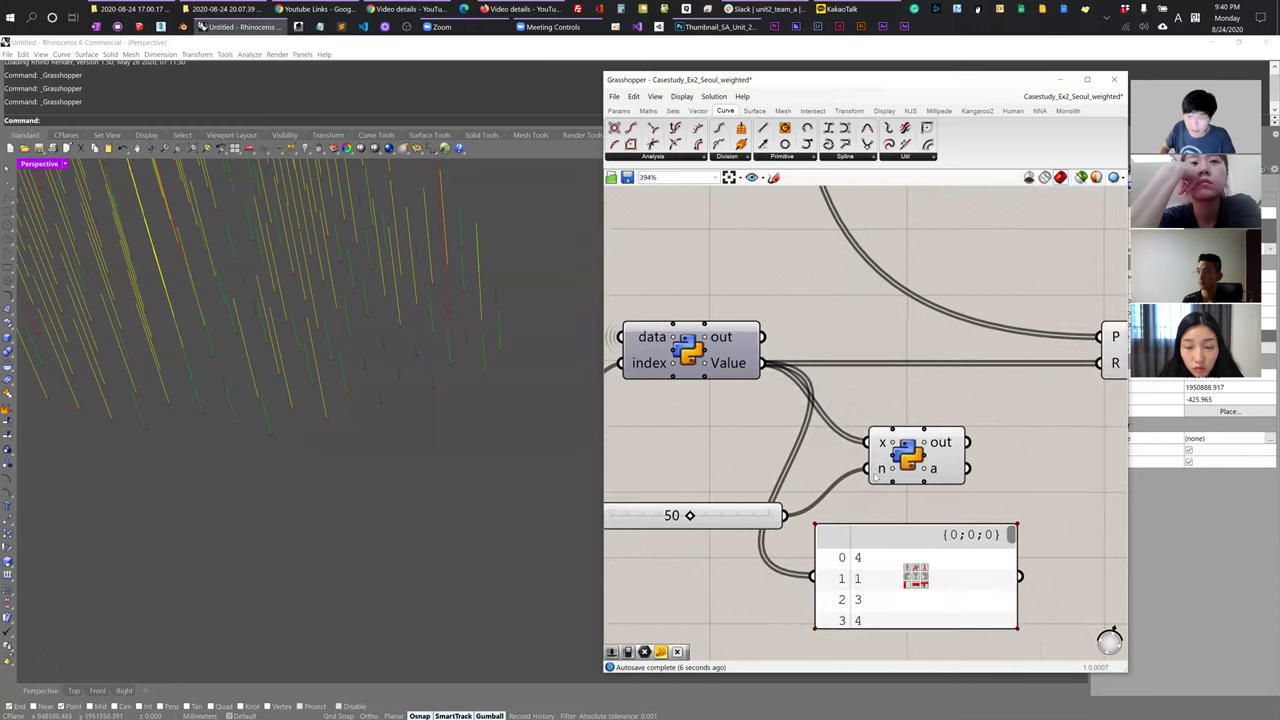
{"action": "scroll", "coordinate": [875, 478], "scroll_direction": "down", "scroll_amount": 2}
{"action": "left_click_drag", "start_coordinate": [856, 556], "coordinate": [971, 549]}
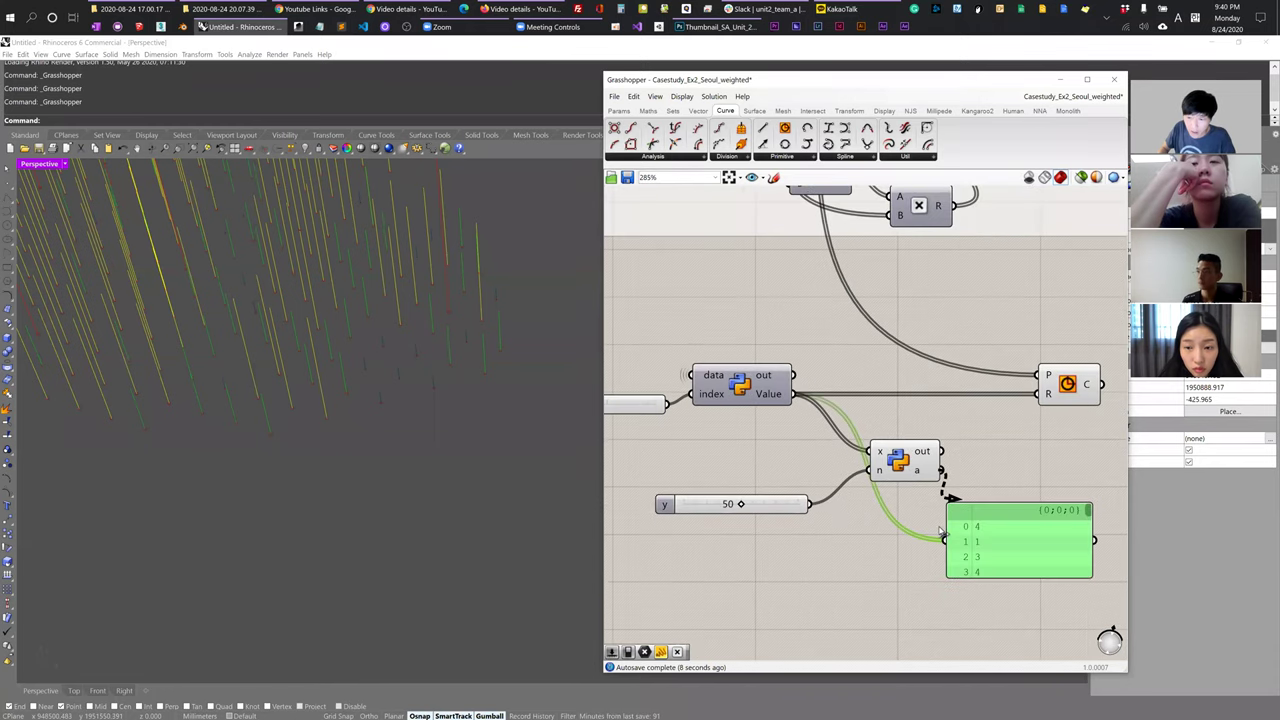
{"action": "left_click_drag", "start_coordinate": [940, 470], "coordinate": [945, 540]}
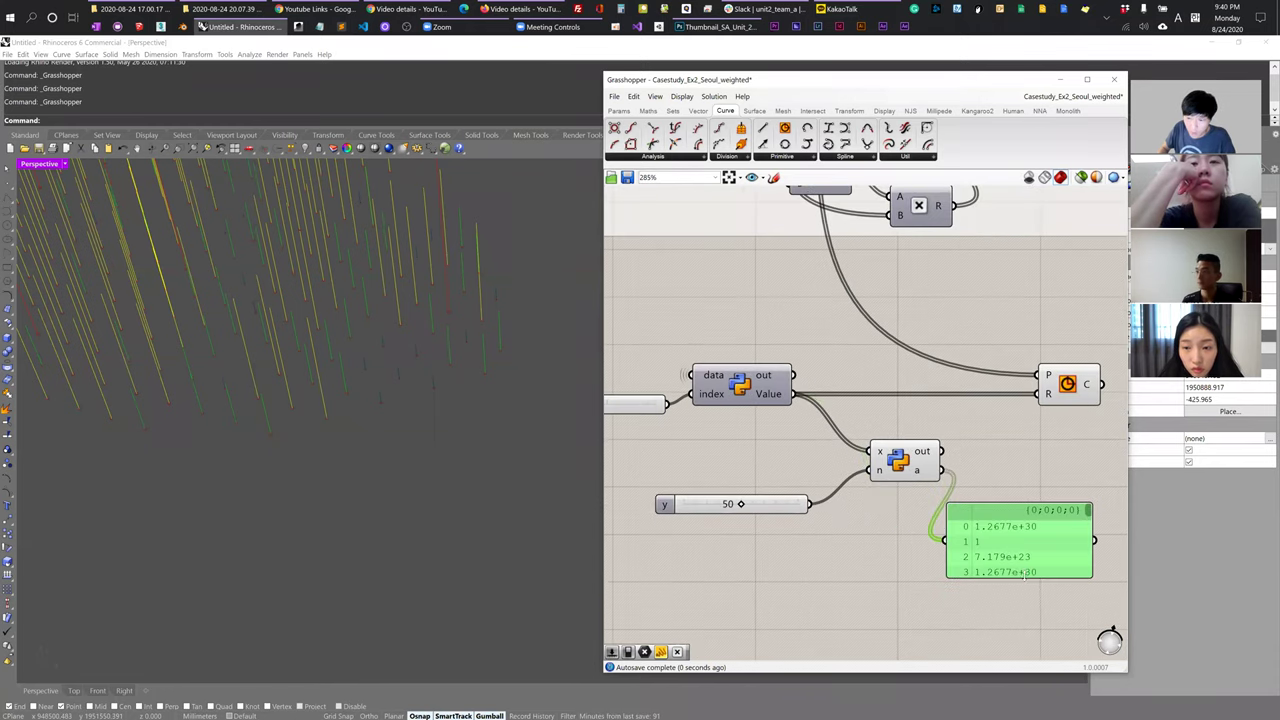
{"action": "left_click_drag", "start_coordinate": [1027, 578], "coordinate": [1027, 606]}
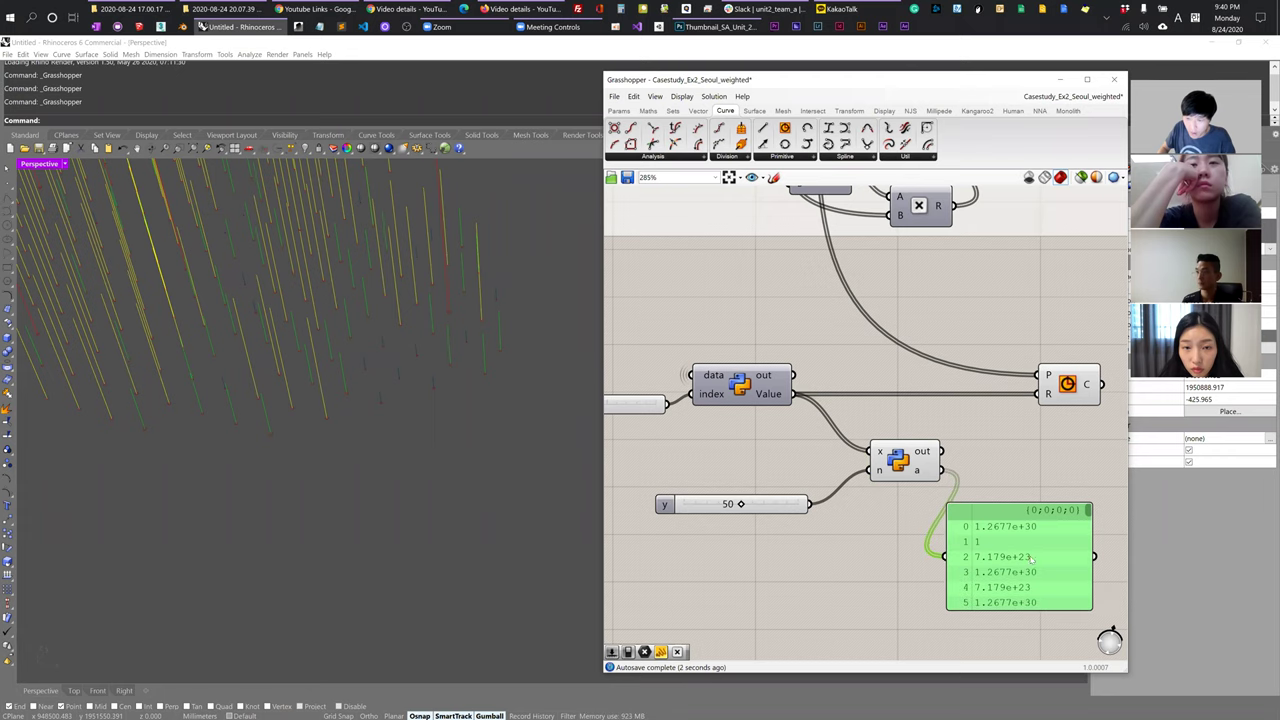
{"action": "scroll", "coordinate": [1010, 527], "scroll_direction": "up", "scroll_amount": 2}
{"action": "scroll", "coordinate": [1010, 527], "scroll_direction": "up", "scroll_amount": 1}
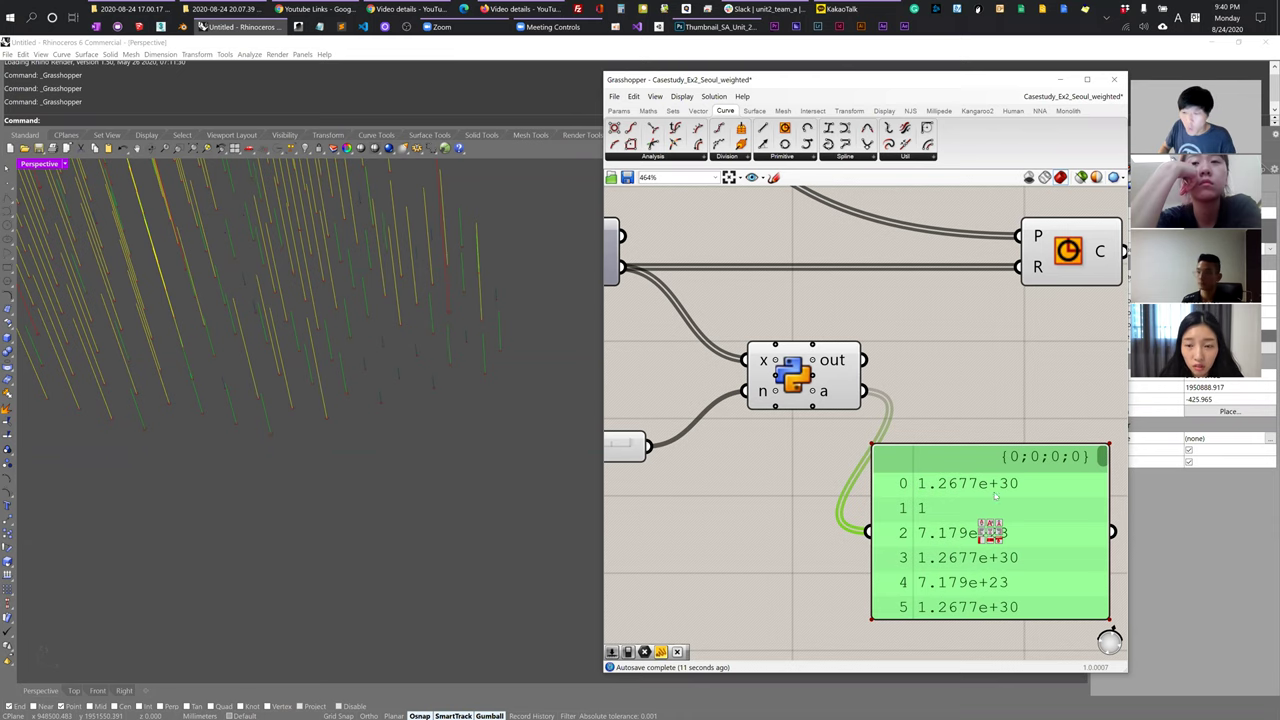
- Set the exponent slider to 7
{"action": "scroll", "coordinate": [1010, 505], "scroll_direction": "down", "scroll_amount": 2}
{"action": "right_click_drag", "start_coordinate": [687, 465], "coordinate": [748, 469]}
{"action": "left_click_drag", "start_coordinate": [748, 469], "coordinate": [796, 480]}
{"action": "right_click_drag", "start_coordinate": [796, 480], "coordinate": [735, 470]}
{"action": "left_click_drag", "start_coordinate": [736, 467], "coordinate": [681, 468]}
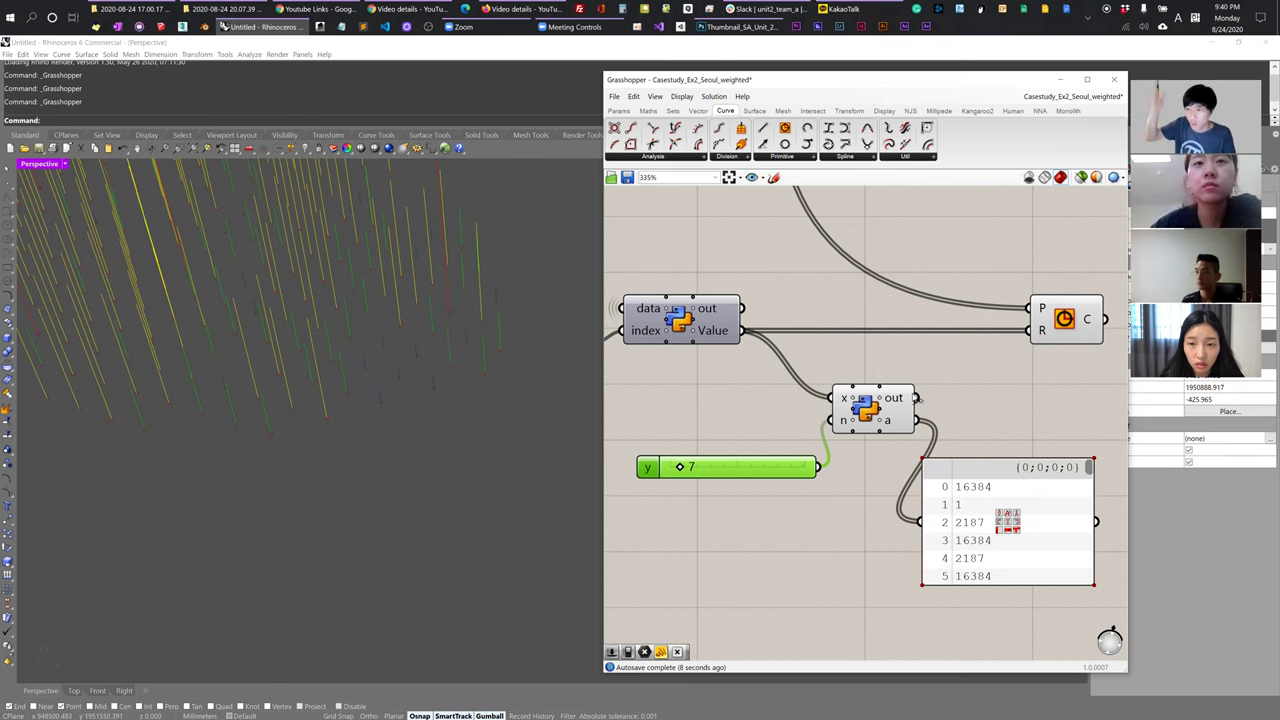
- Connect the power script's output a to the Circle component's R input, replacing the direct Value wire, and view the circles
{"action": "left_click_drag", "start_coordinate": [1030, 340], "coordinate": [1032, 336]}
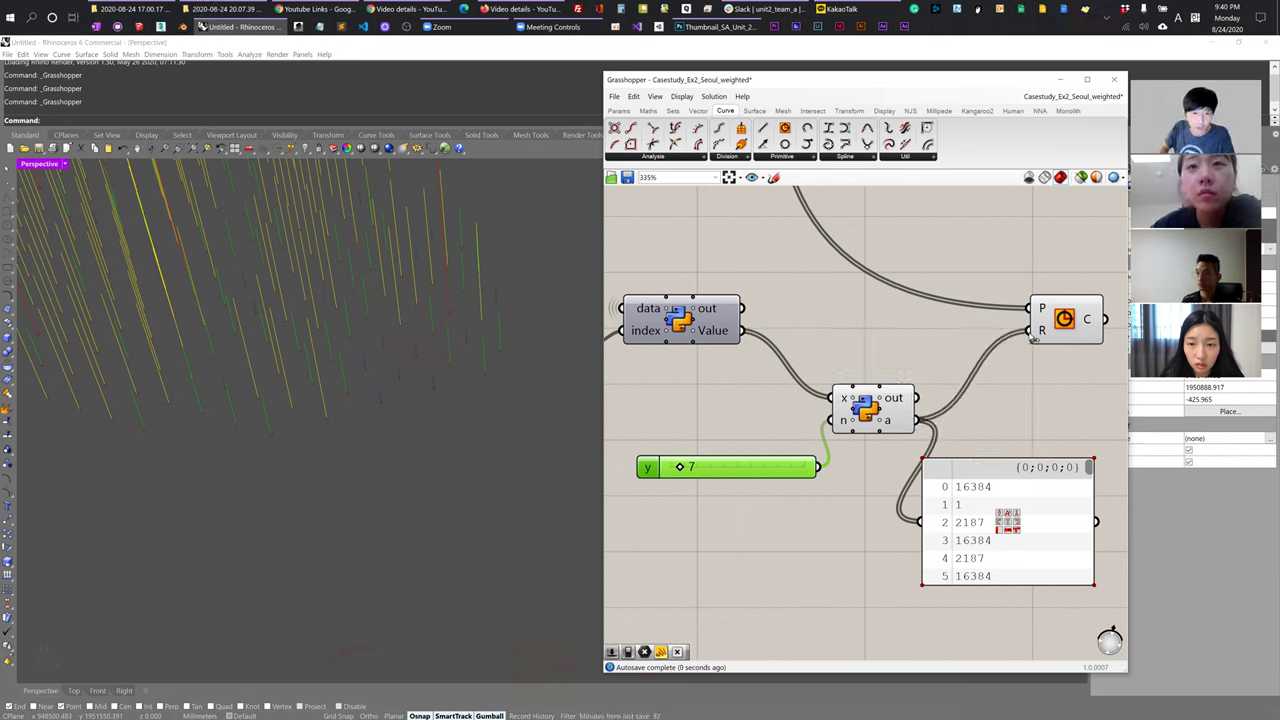
{"action": "scroll", "coordinate": [350, 480], "scroll_direction": "down", "scroll_amount": 8}
{"action": "scroll", "coordinate": [350, 480], "scroll_direction": "down", "scroll_amount": 3}
{"action": "scroll", "coordinate": [350, 480], "scroll_direction": "up", "scroll_amount": 3}
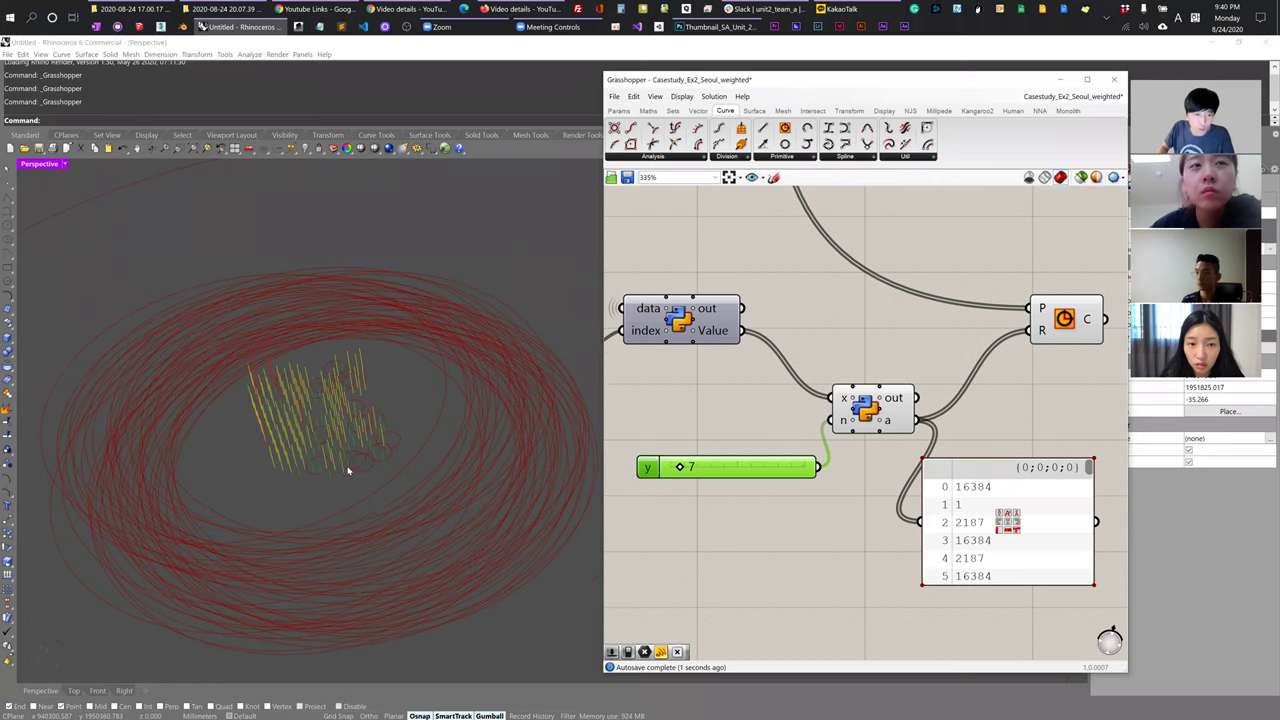
{"action": "scroll", "coordinate": [350, 480], "scroll_direction": "down", "scroll_amount": 3}
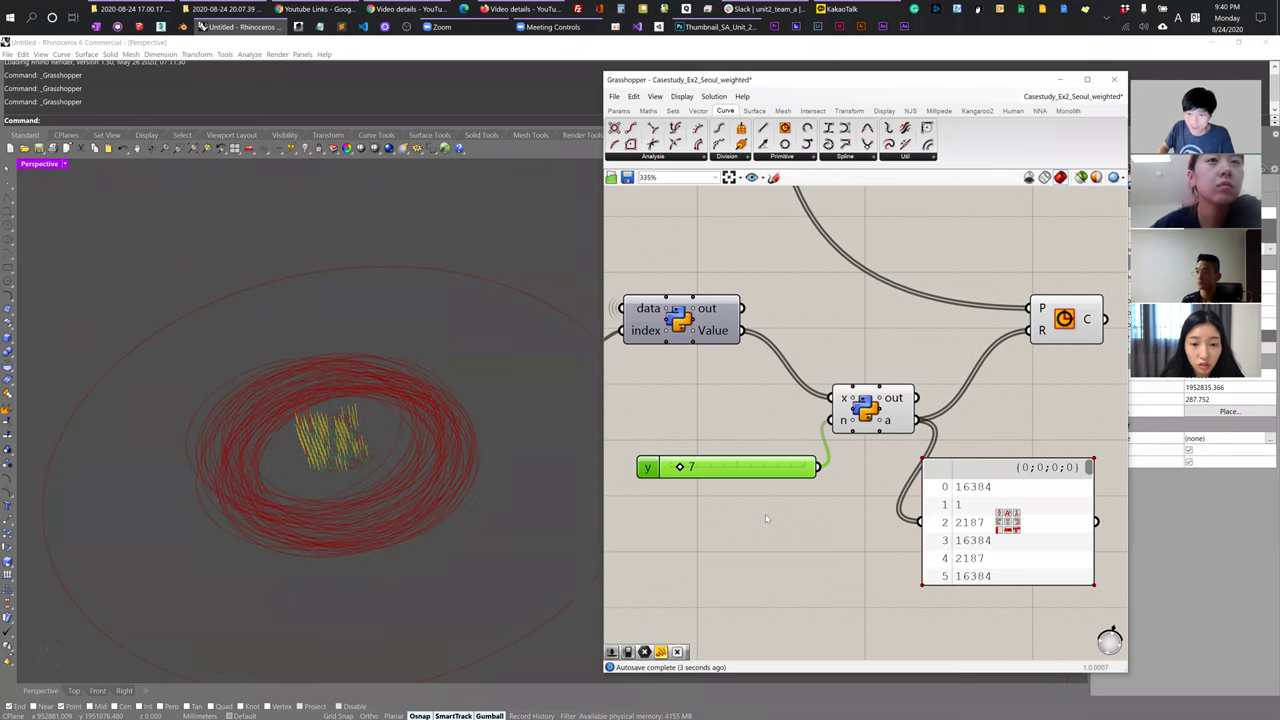
- Reduce the exponent slider to 3 and inspect the resulting circles in the viewport
{"action": "scroll", "coordinate": [707, 473], "scroll_direction": "up", "scroll_amount": 2}
{"action": "left_click_drag", "start_coordinate": [668, 466], "coordinate": [661, 466]}
{"action": "scroll", "coordinate": [340, 465], "scroll_direction": "up", "scroll_amount": 6}
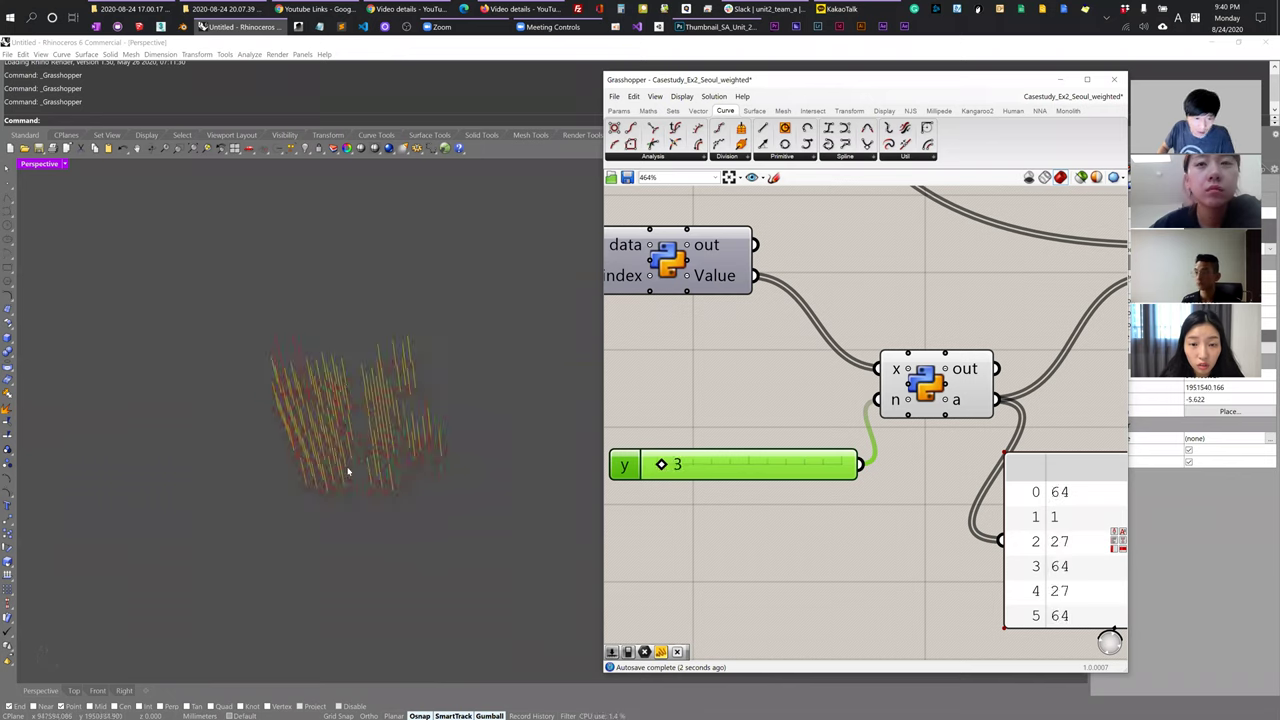
- Change the exponent slider's rounding to real numbers (R) with three digits
{"action": "scroll", "coordinate": [423, 467], "scroll_direction": "up", "scroll_amount": 3}
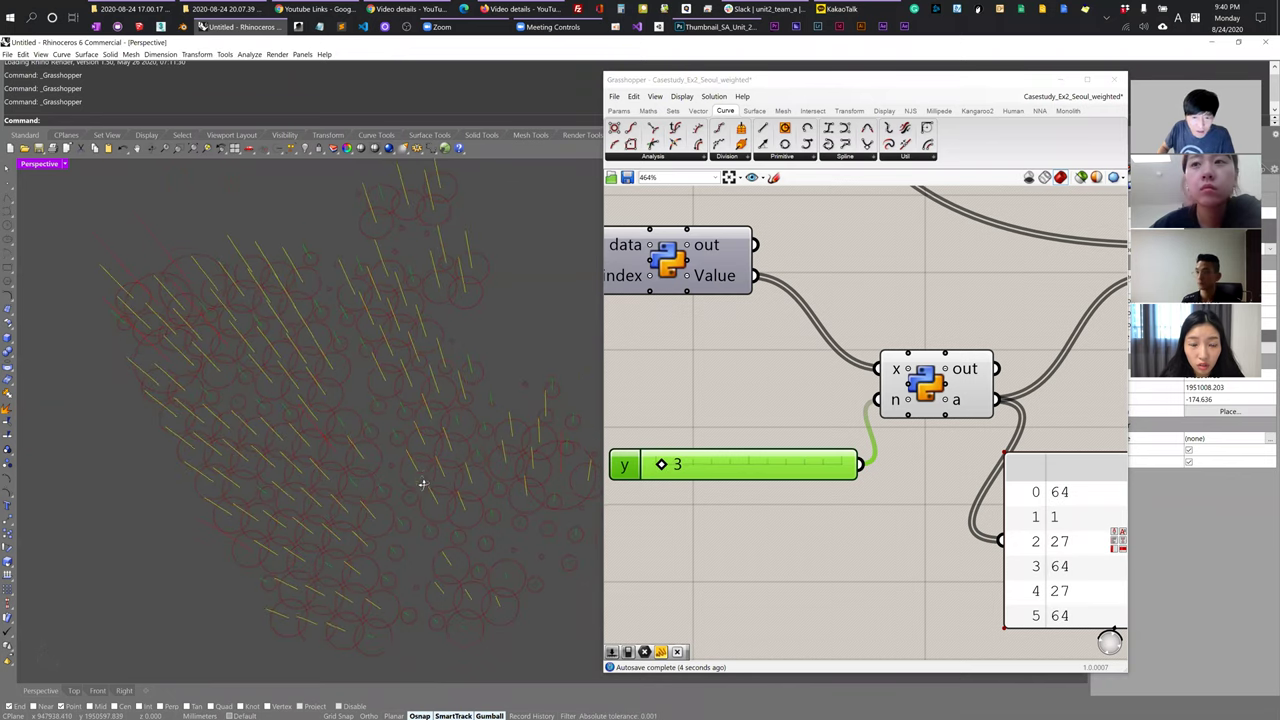
{"action": "double_click", "coordinate": [702, 527]}
{"action": "left_click", "coordinate": [683, 464]}
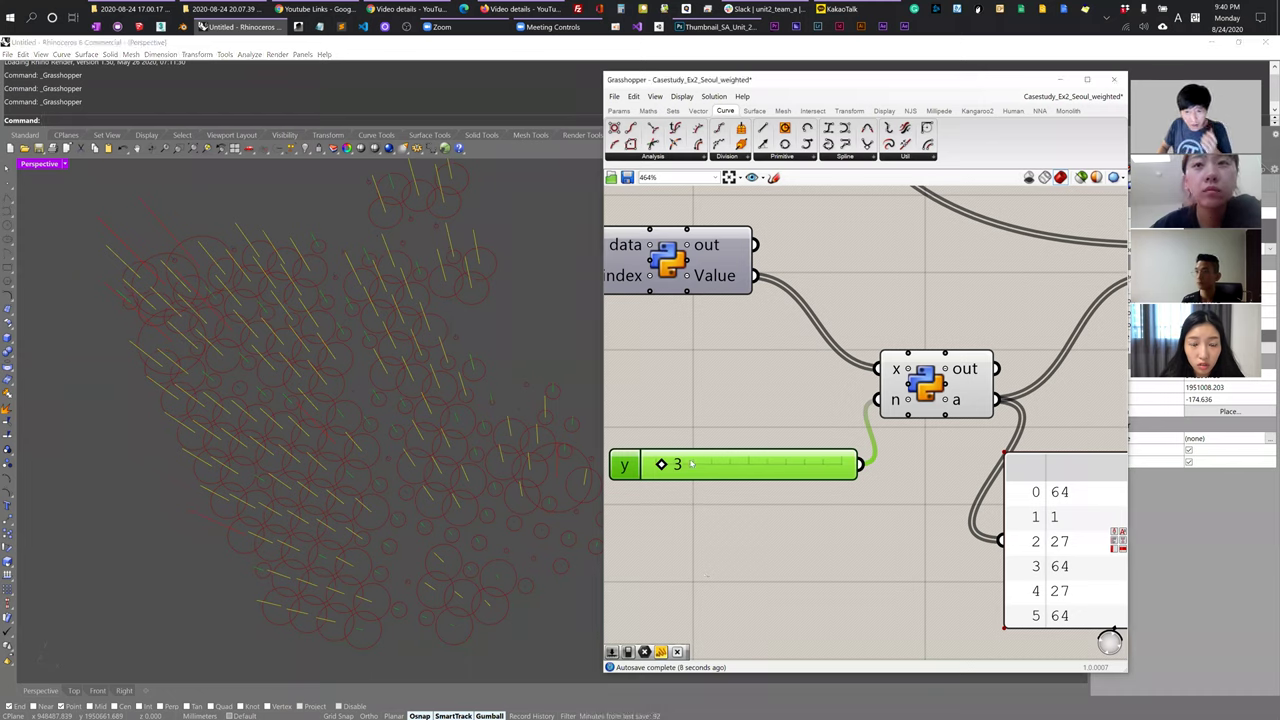
{"action": "right_click", "coordinate": [728, 474]}
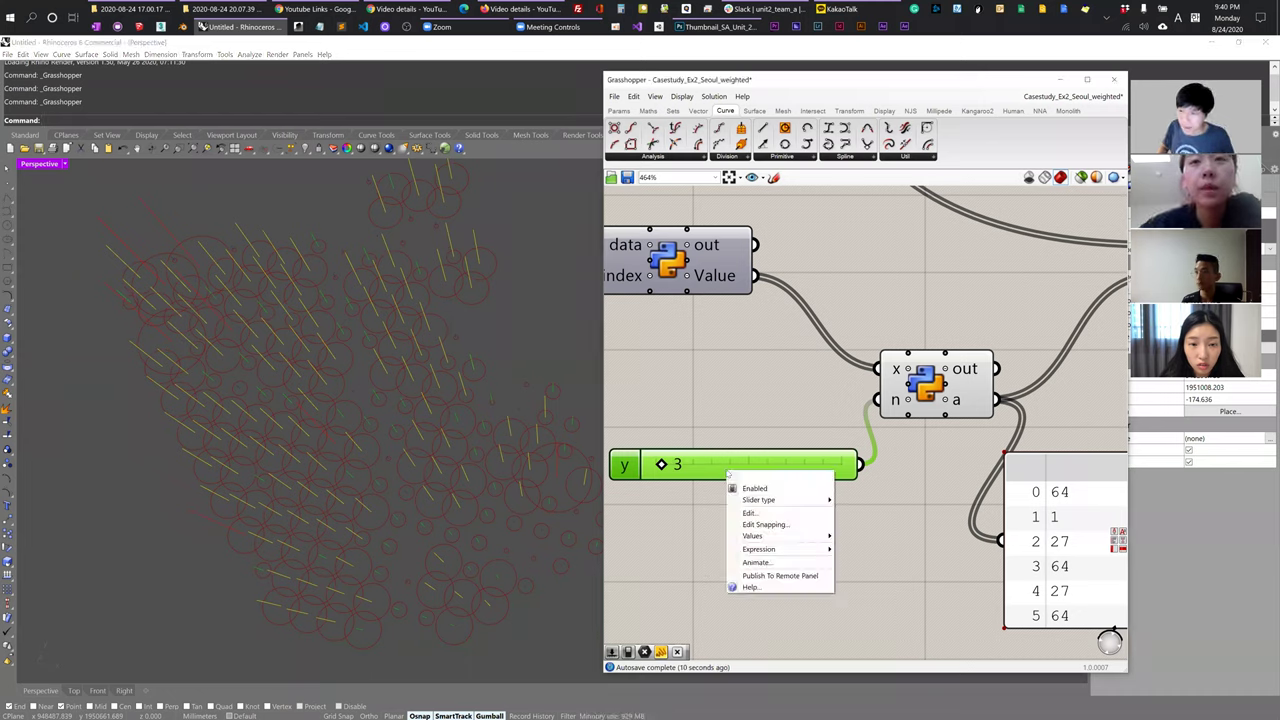
{"action": "left_click", "coordinate": [771, 515]}
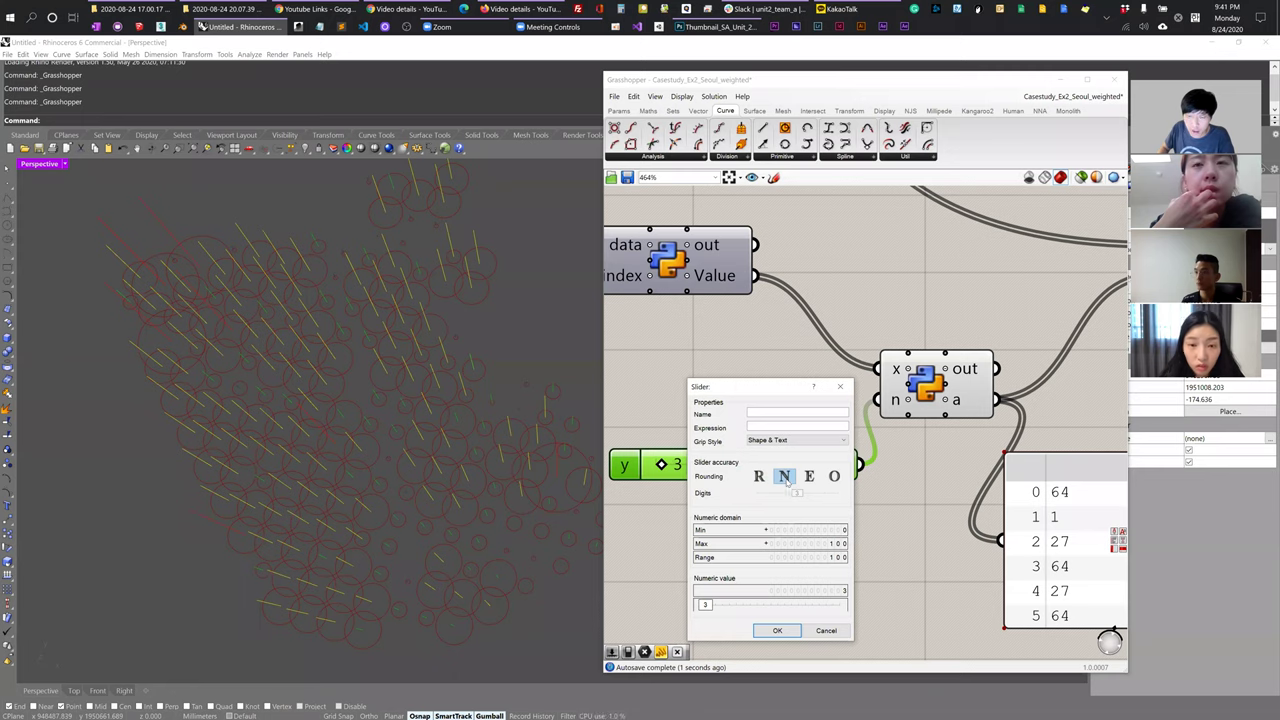
{"action": "left_click", "coordinate": [759, 477]}
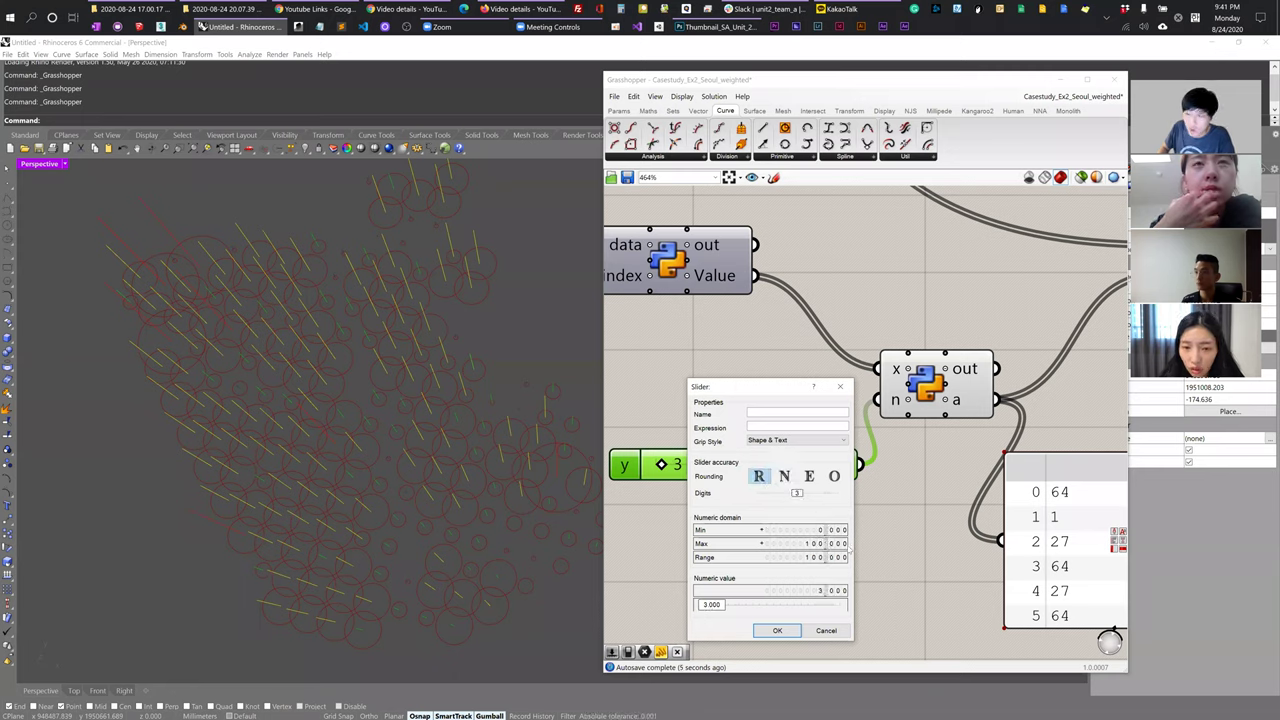
{"action": "left_click", "coordinate": [777, 632]}
- Lower the exponent slider to 2.906 and view the resized circles in the viewport
{"action": "scroll", "coordinate": [650, 470], "scroll_direction": "up", "scroll_amount": 3}
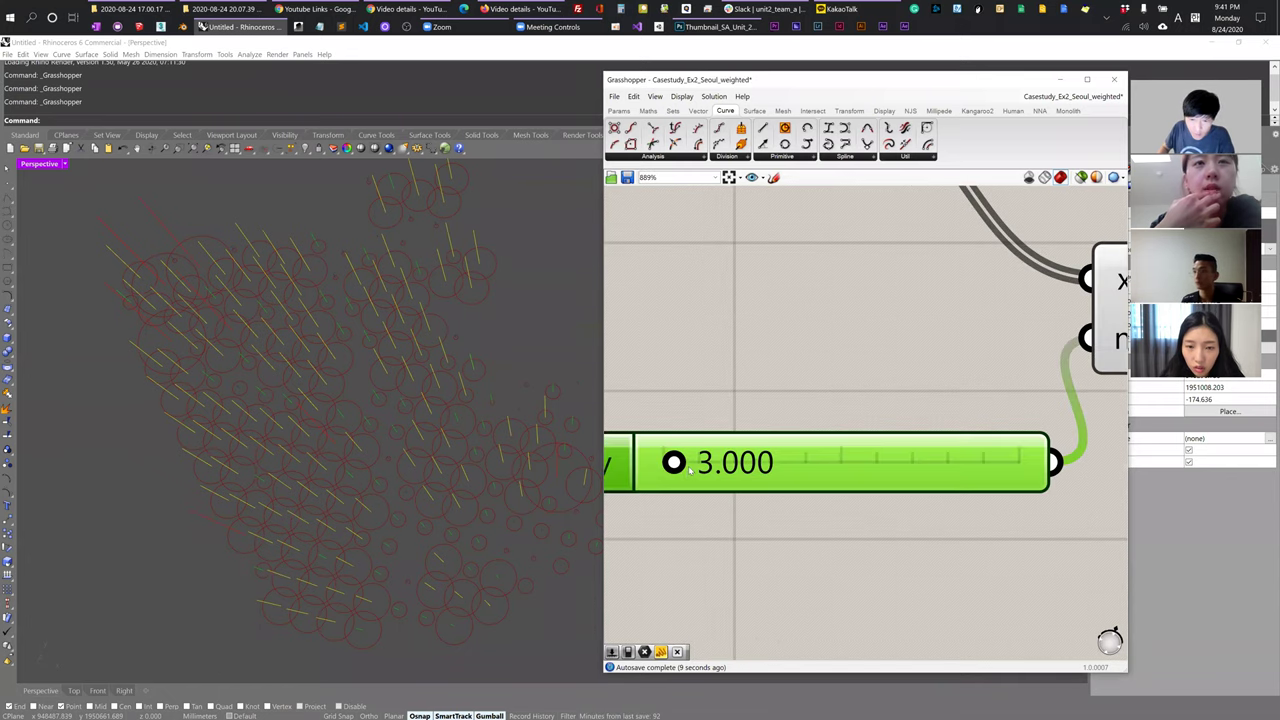
{"action": "left_click_drag", "start_coordinate": [677, 468], "coordinate": [681, 478]}
{"action": "scroll", "coordinate": [431, 494], "scroll_direction": "down", "scroll_amount": 8}
{"action": "right_click_drag", "start_coordinate": [434, 494], "coordinate": [456, 570]}
- Delete the panel fed by the power script component's output a
{"action": "left_click", "coordinate": [796, 575]}
{"action": "scroll", "coordinate": [780, 548], "scroll_direction": "down", "scroll_amount": 2}
{"action": "right_click_drag", "start_coordinate": [1105, 548], "coordinate": [930, 578]}
{"action": "scroll", "coordinate": [921, 510], "scroll_direction": "down", "scroll_amount": 3}
{"action": "left_click", "coordinate": [922, 508]}
{"action": "scroll", "coordinate": [922, 508], "scroll_direction": "down", "scroll_amount": 2}
{"action": "key", "text": "Delete"}
- Duplicate the lines' Normal, D to C and preview components beside the Circle component and connect Circle's C output to the copied preview's G input
{"action": "scroll", "coordinate": [928, 560], "scroll_direction": "down", "scroll_amount": 1}
{"action": "left_click_drag", "start_coordinate": [1019, 360], "coordinate": [960, 288]}
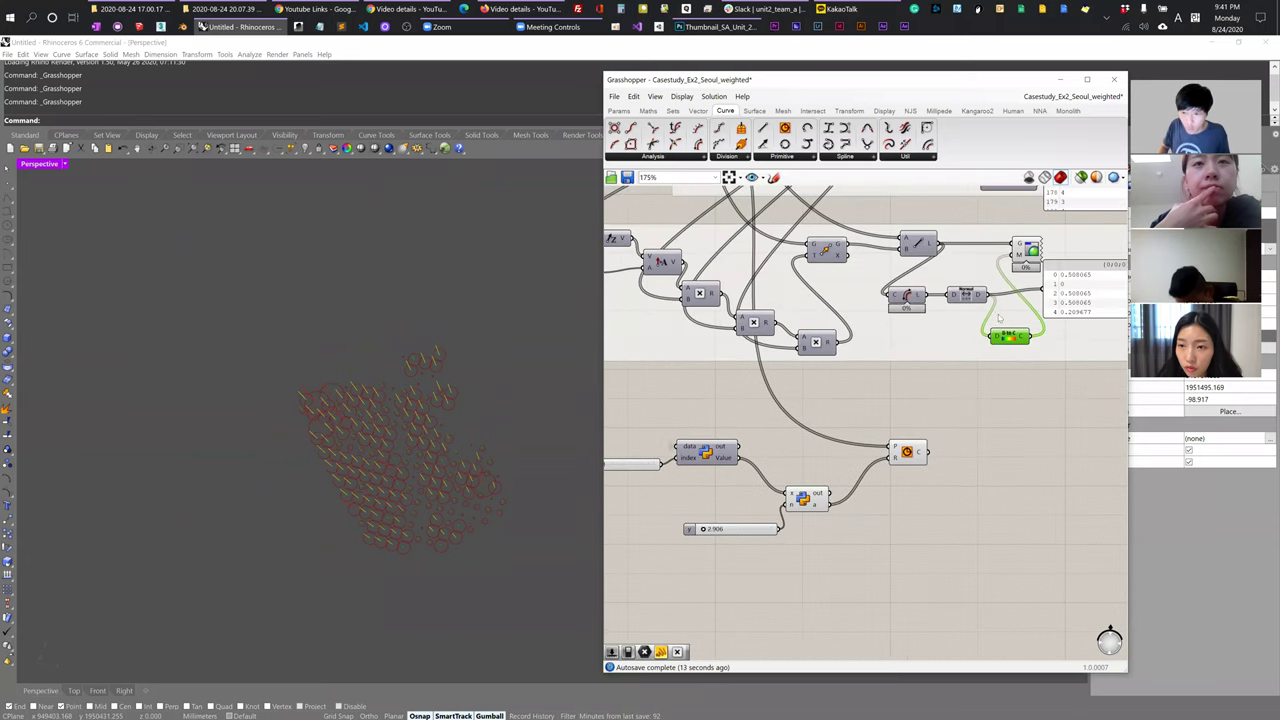
{"action": "left_click", "coordinate": [1030, 256], "text": "shift"}
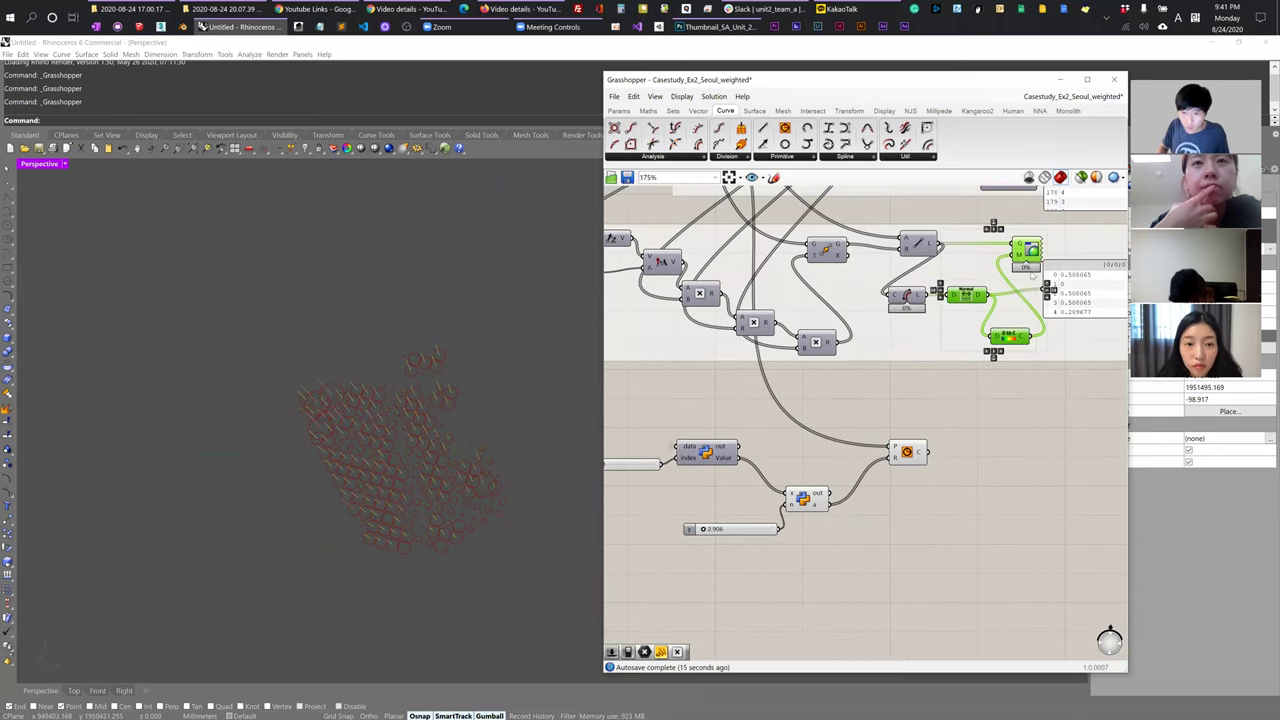
{"action": "left_click_drag", "start_coordinate": [1030, 275], "coordinate": [945, 540]}
{"action": "left_click", "coordinate": [951, 456]}
{"action": "left_click_drag", "start_coordinate": [930, 453], "coordinate": [990, 488]}
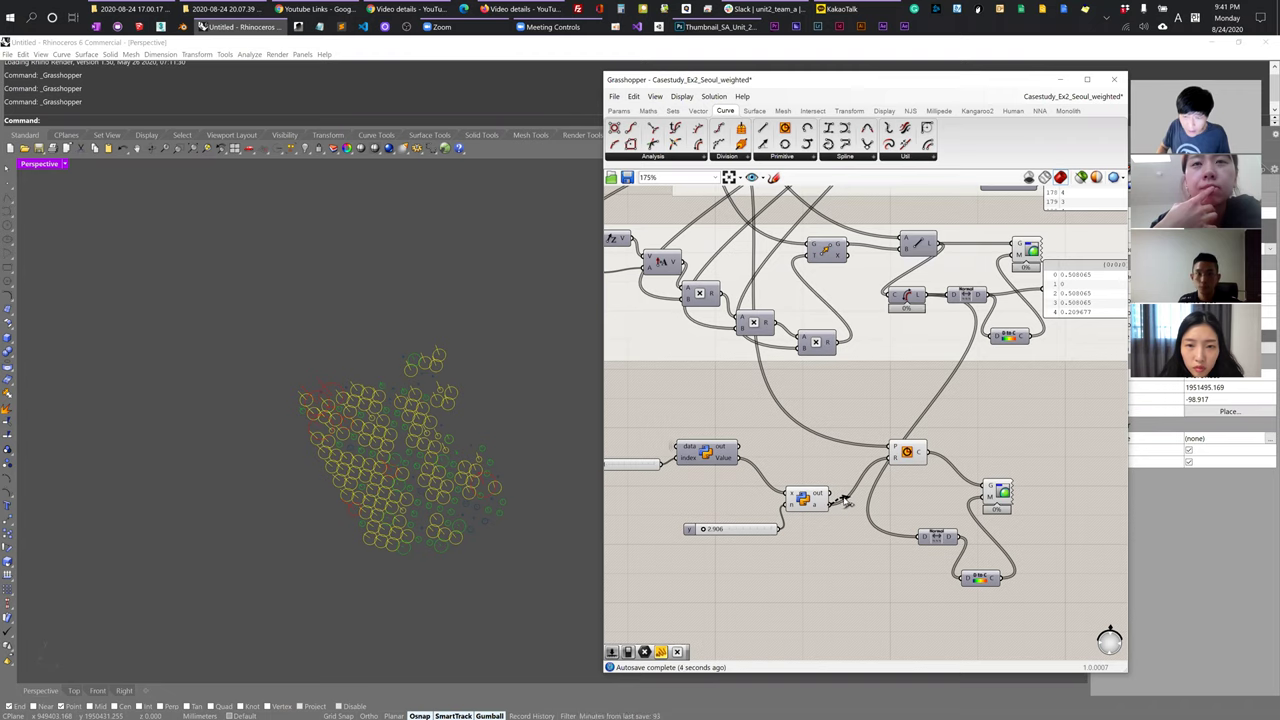
- Connect the power script's output a to the copied Normal component's D input, replacing its old wire, and shift the copied preview slightly
{"action": "left_click_drag", "start_coordinate": [848, 503], "coordinate": [920, 538]}
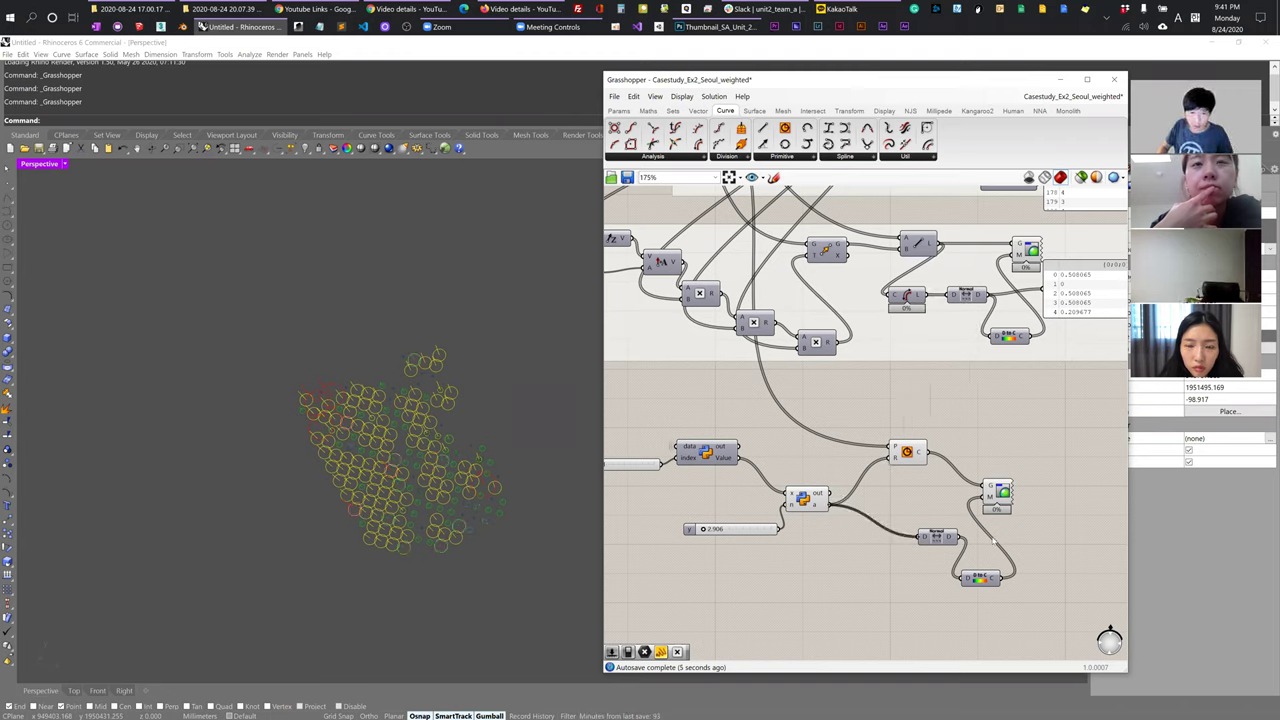
{"action": "left_click_drag", "start_coordinate": [1004, 497], "coordinate": [1014, 483]}
{"action": "left_click", "coordinate": [892, 562]}
- Examine the coloured circles together with the vertical lines up close and from several angles
{"action": "scroll", "coordinate": [393, 528], "scroll_direction": "up", "scroll_amount": 6}
{"action": "right_click_drag", "start_coordinate": [393, 528], "coordinate": [399, 436]}
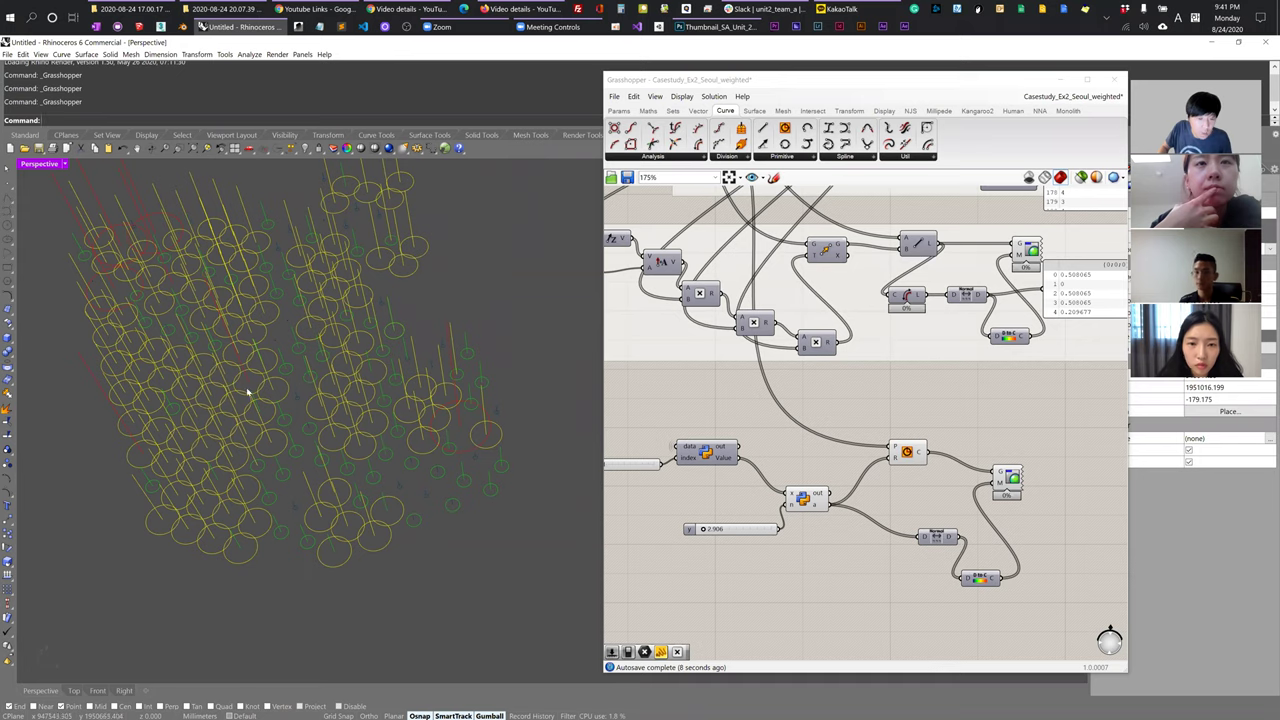
{"action": "scroll", "coordinate": [290, 453], "scroll_direction": "up", "scroll_amount": 10}
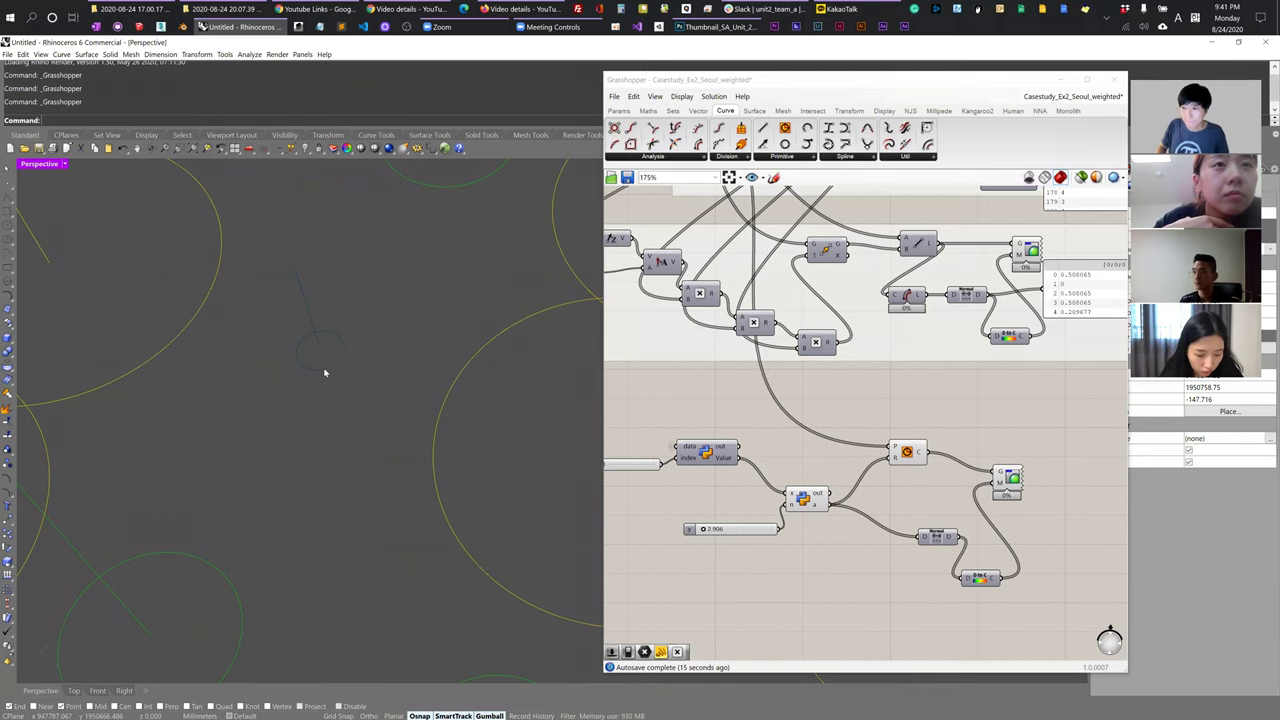
{"action": "scroll", "coordinate": [322, 384], "scroll_direction": "down", "scroll_amount": 10}
{"action": "right_click_drag", "start_coordinate": [323, 386], "coordinate": [379, 441]}
{"action": "scroll", "coordinate": [301, 523], "scroll_direction": "up", "scroll_amount": 3}
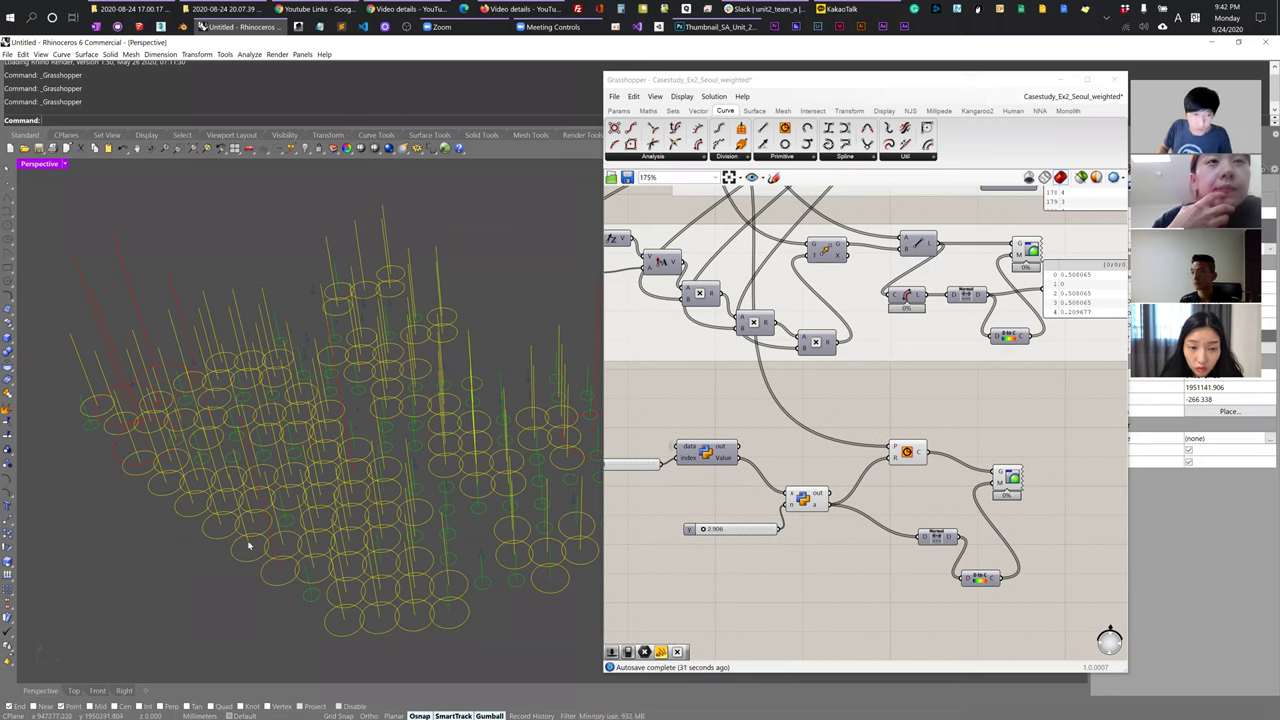
{"action": "right_click_drag", "start_coordinate": [166, 486], "coordinate": [277, 336]}
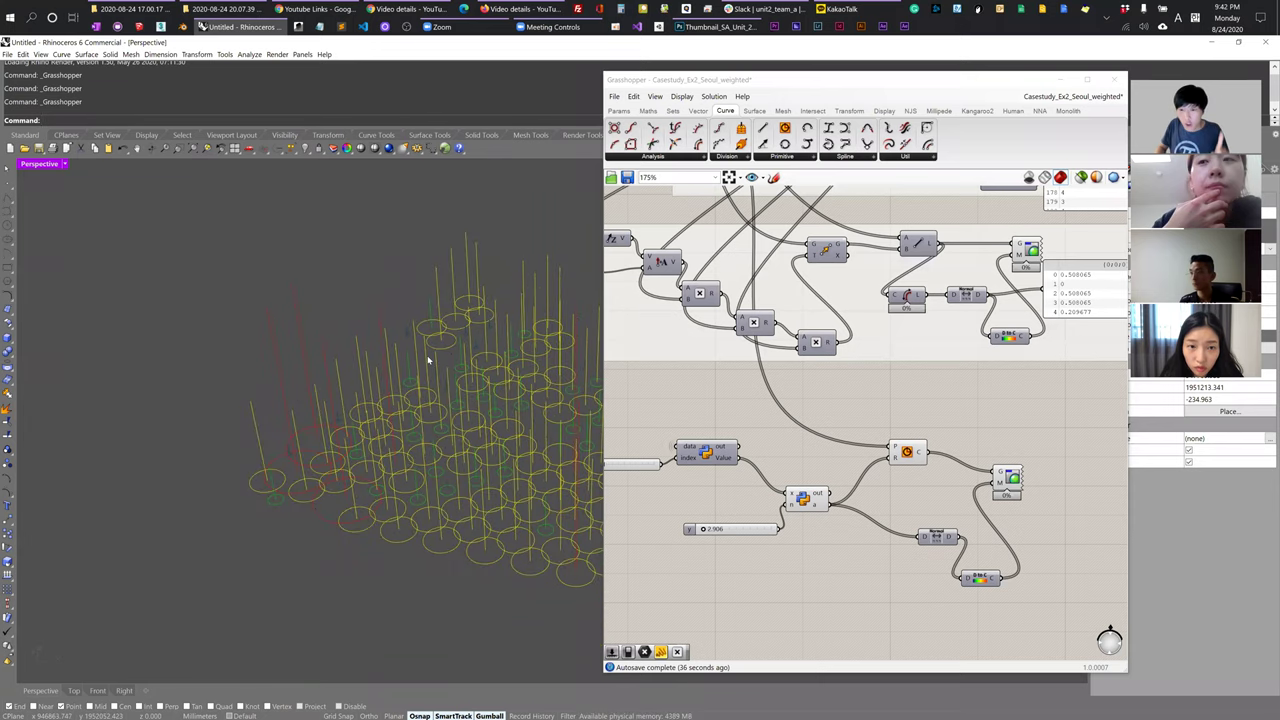
- Review the column-name list and the index sliders driving the line heights and the circle radii
{"action": "right_click_drag", "start_coordinate": [732, 480], "coordinate": [737, 658]}
{"action": "right_click_drag", "start_coordinate": [760, 190], "coordinate": [760, 303]}
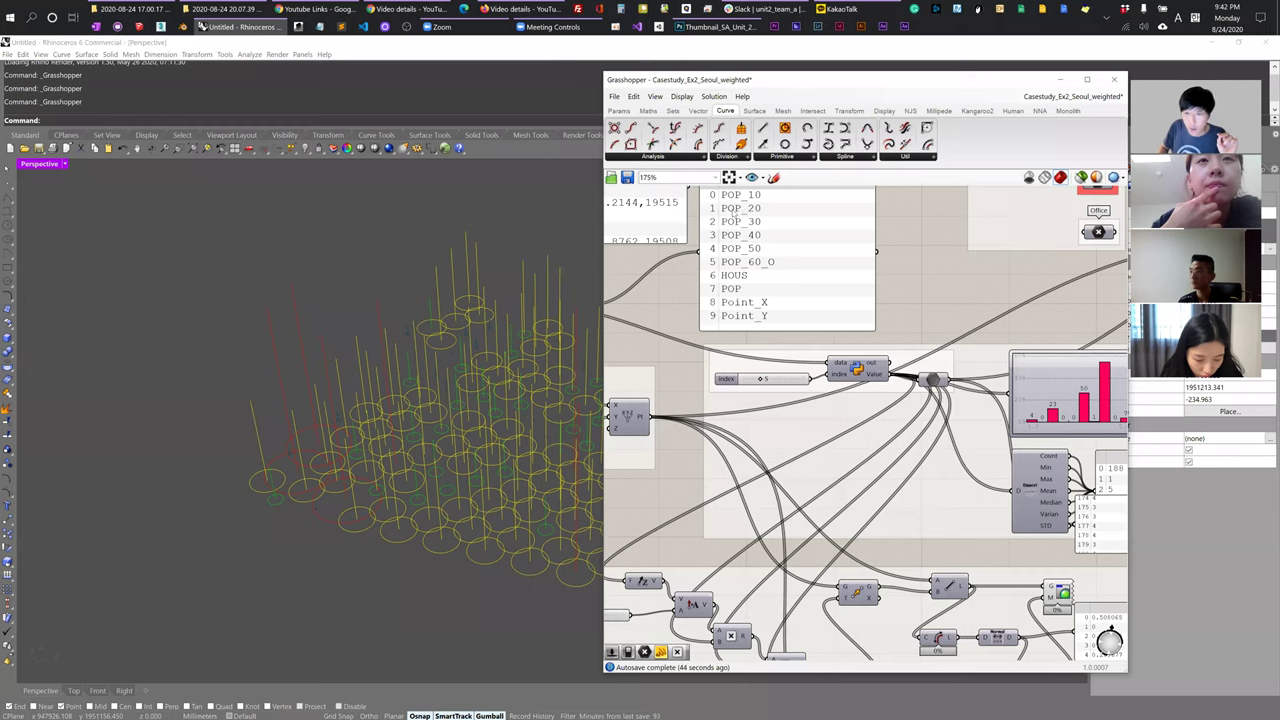
{"action": "right_click_drag", "start_coordinate": [795, 434], "coordinate": [897, 434]}
{"action": "right_click_drag", "start_coordinate": [769, 545], "coordinate": [764, 465]}
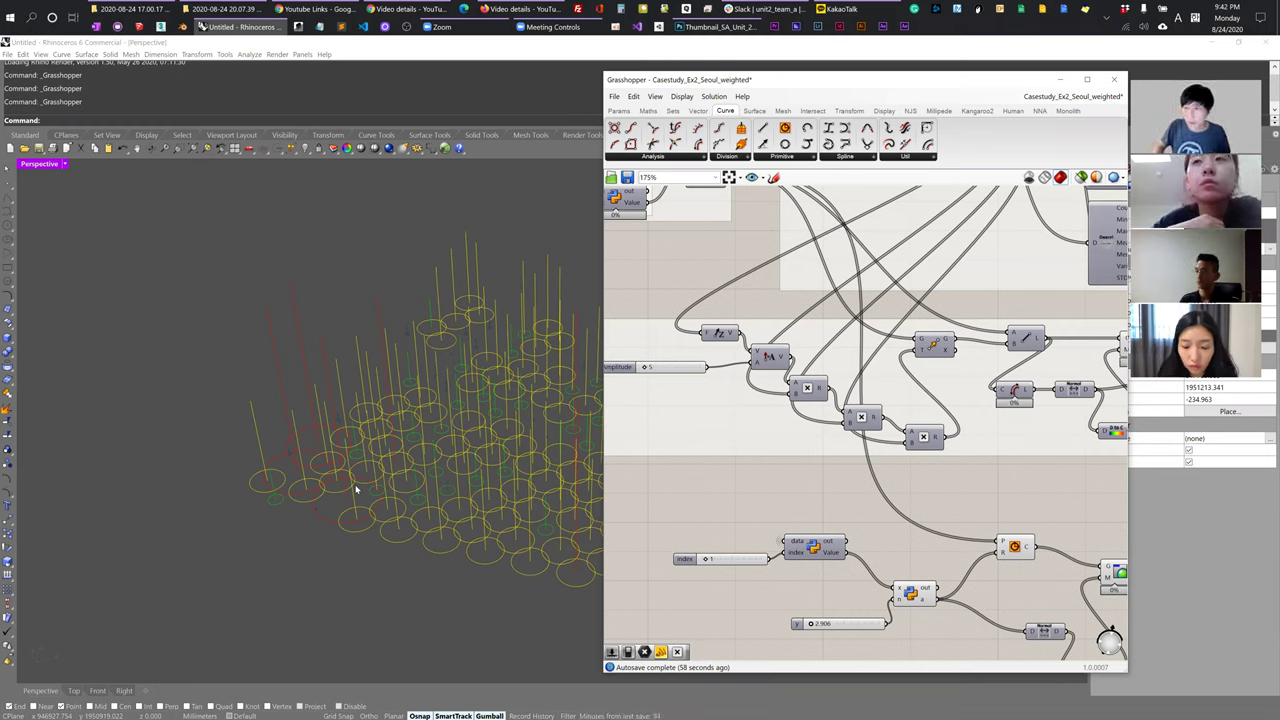
- Compare line heights with circle sizes across the Seoul points, and review the component groups that generate both
{"action": "right_click_drag", "start_coordinate": [543, 584], "coordinate": [373, 341]}
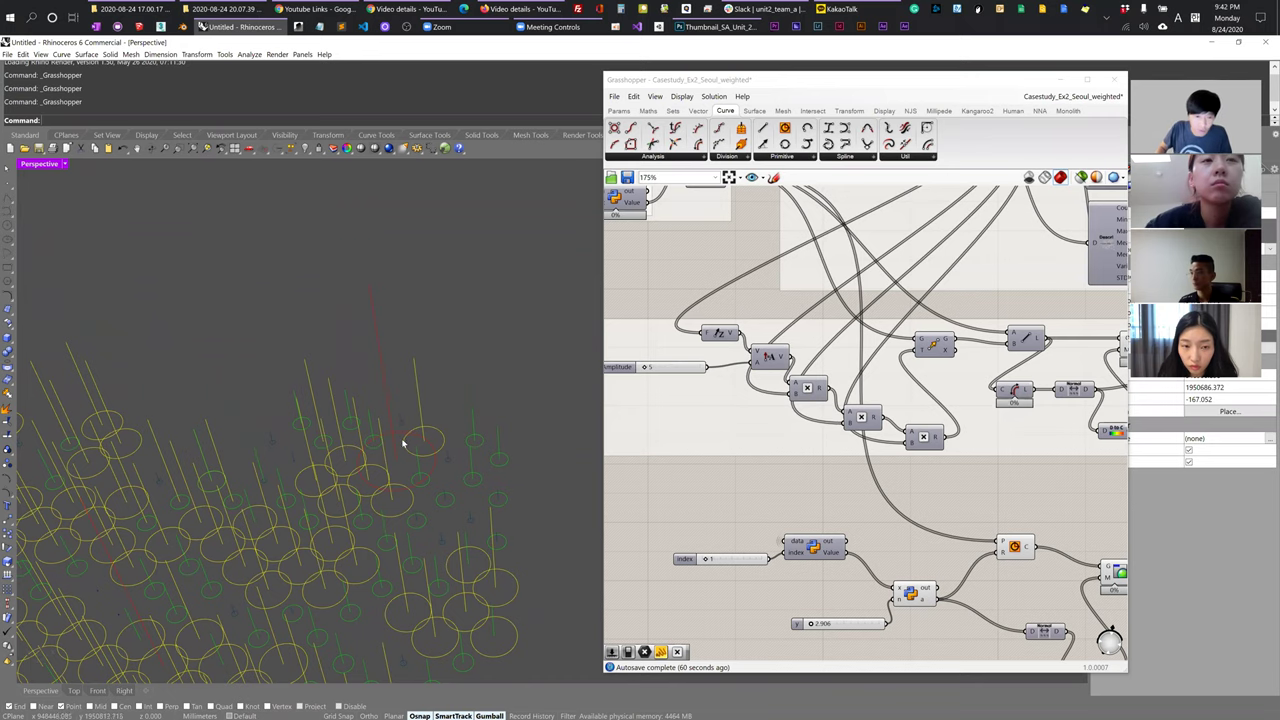
{"action": "right_click_drag", "start_coordinate": [404, 441], "coordinate": [146, 269]}
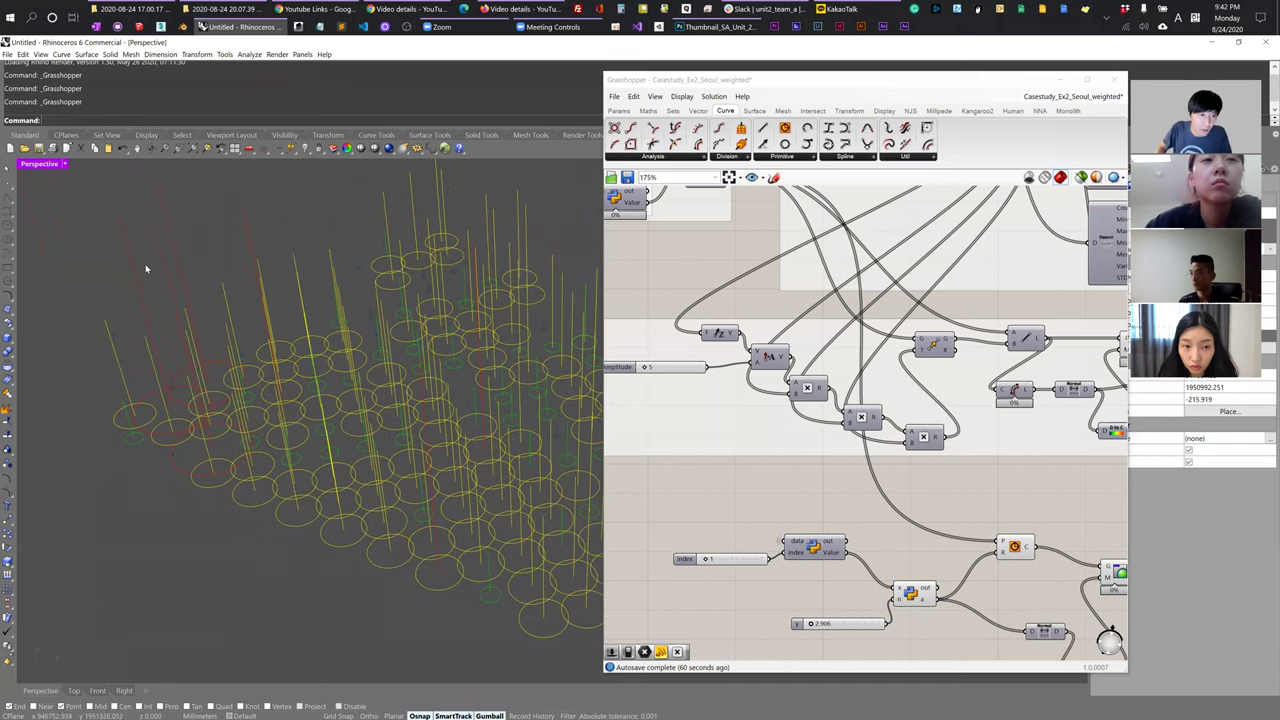
{"action": "right_click_drag", "start_coordinate": [414, 508], "coordinate": [400, 549]}
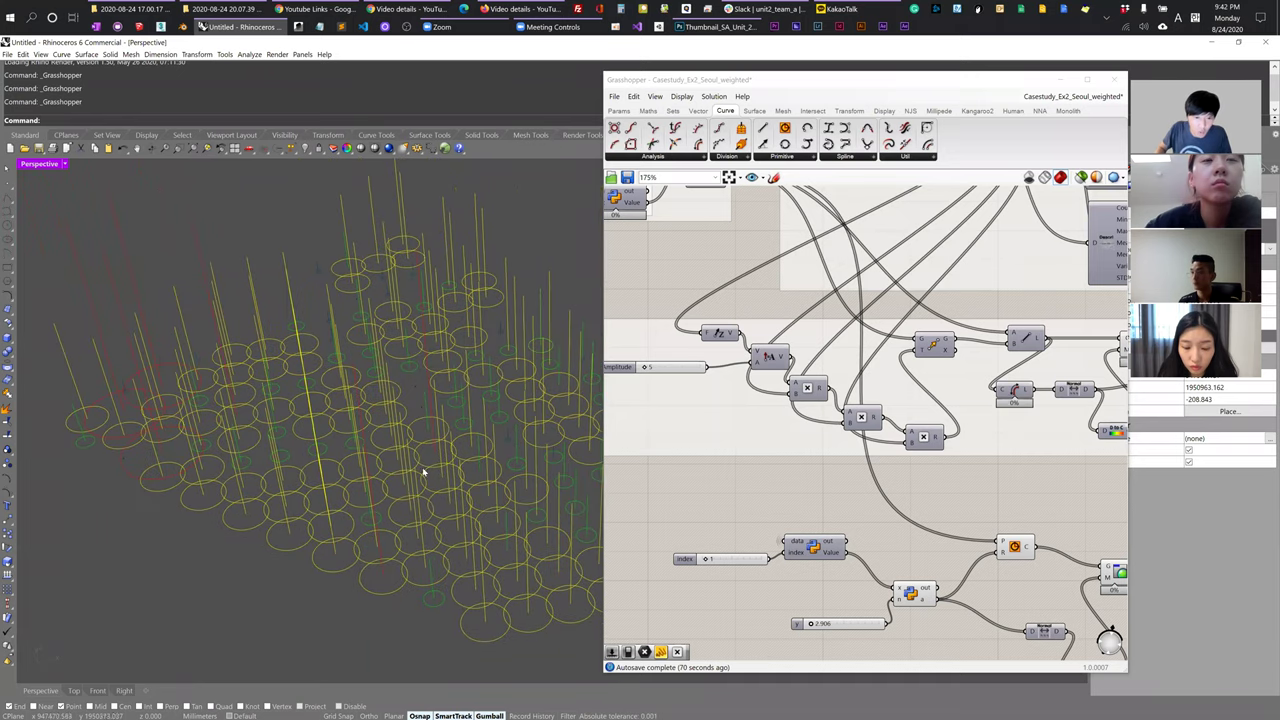
{"action": "right_click_drag", "start_coordinate": [440, 450], "coordinate": [380, 294]}
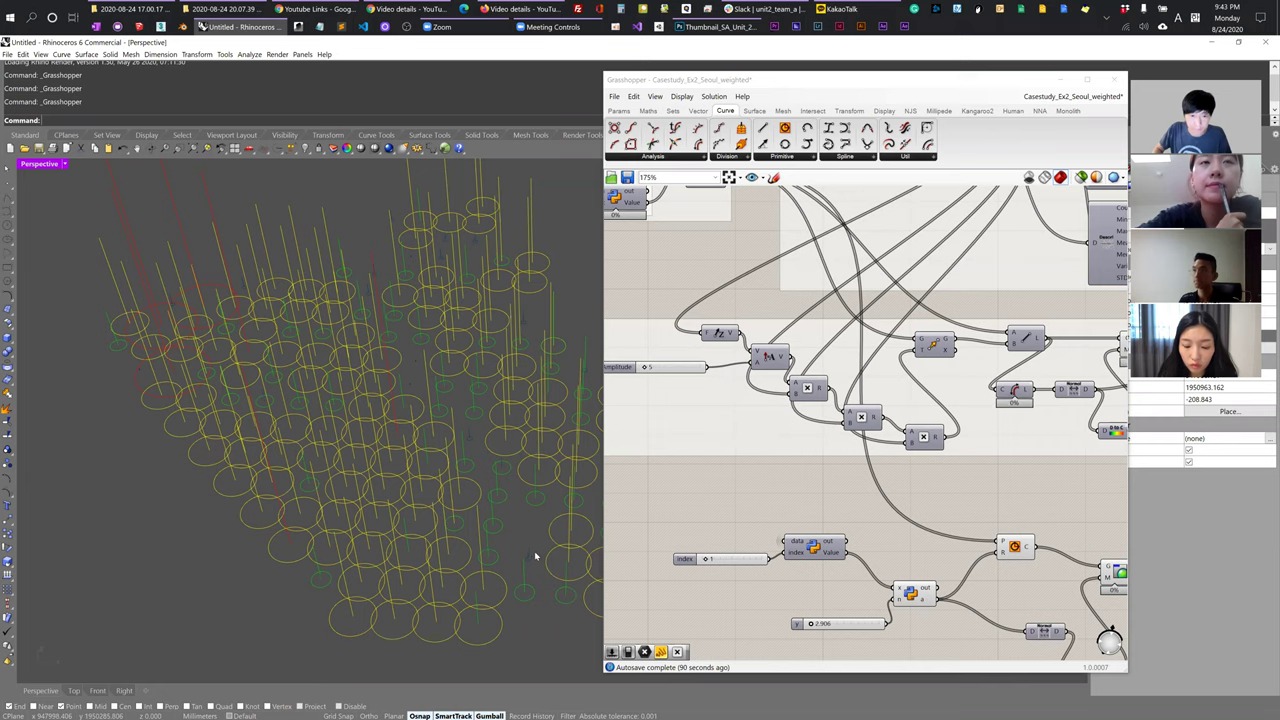
{"action": "right_click_drag", "start_coordinate": [445, 546], "coordinate": [406, 511], "text": "shift"}
{"action": "scroll", "coordinate": [451, 507], "scroll_direction": "down", "scroll_amount": 4}
{"action": "scroll", "coordinate": [465, 499], "scroll_direction": "down", "scroll_amount": 2}
{"action": "right_click_drag", "start_coordinate": [874, 530], "coordinate": [842, 545]}
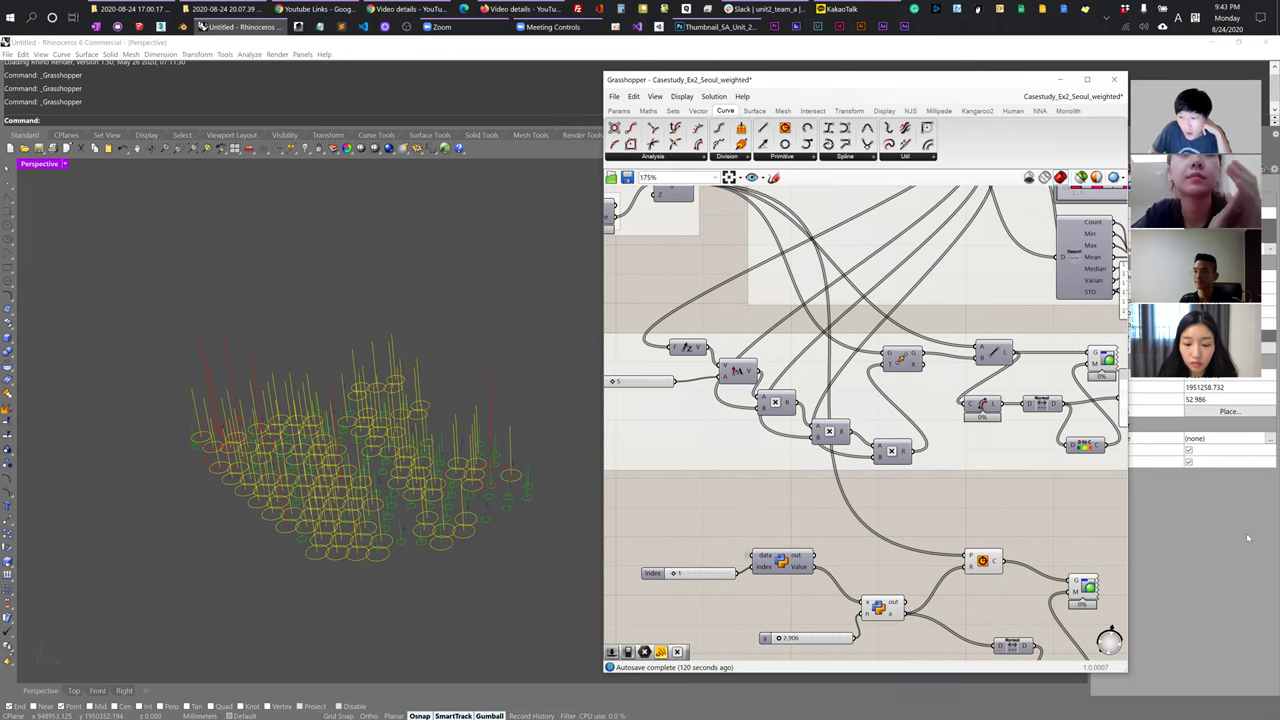
{"action": "scroll", "coordinate": [1044, 479], "scroll_direction": "down", "scroll_amount": 3}
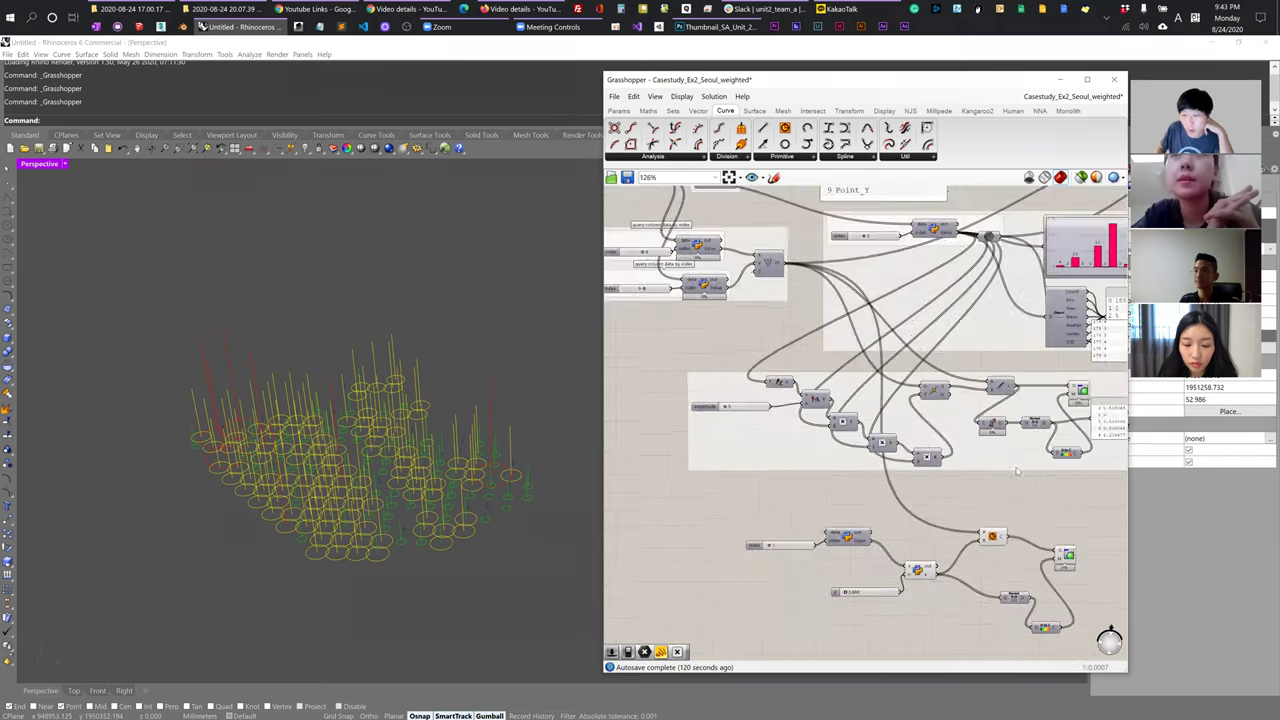
{"action": "right_click_drag", "start_coordinate": [930, 445], "coordinate": [952, 456]}
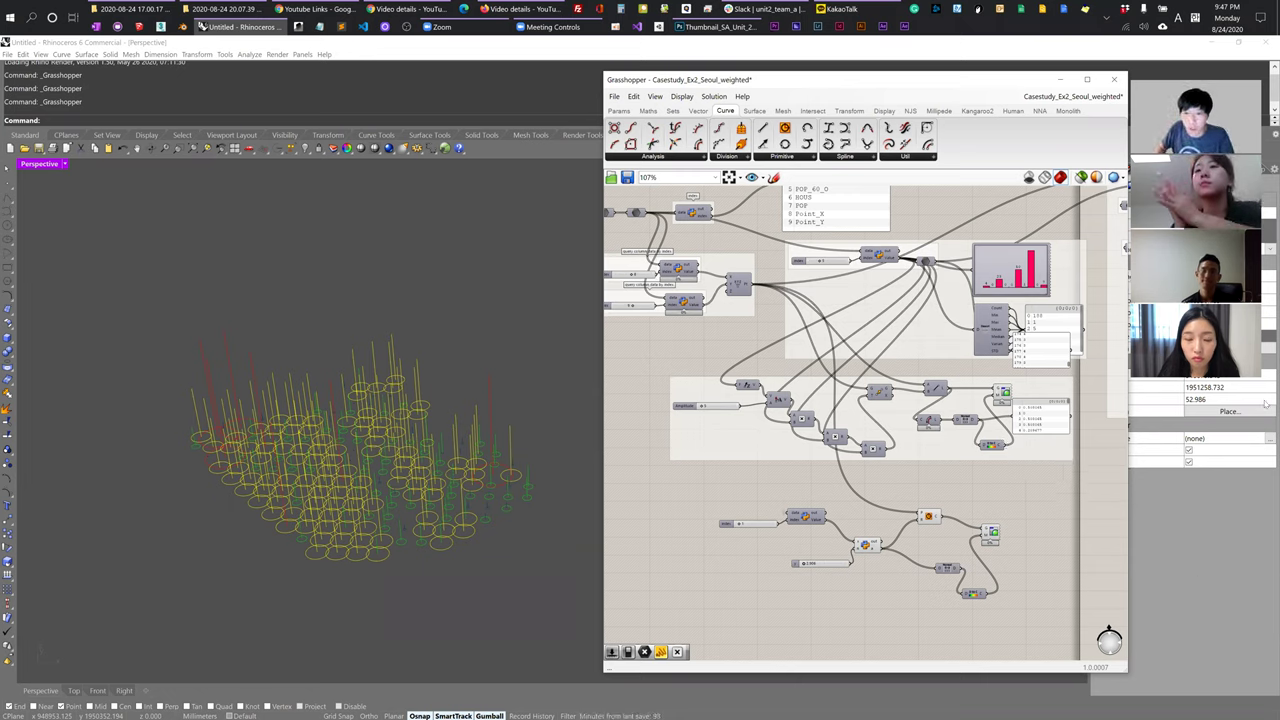
- Switch to Slack, close the enlarged image, read through the unit2_team_a channel messages and minimise the window
{"action": "left_click", "coordinate": [762, 9]}
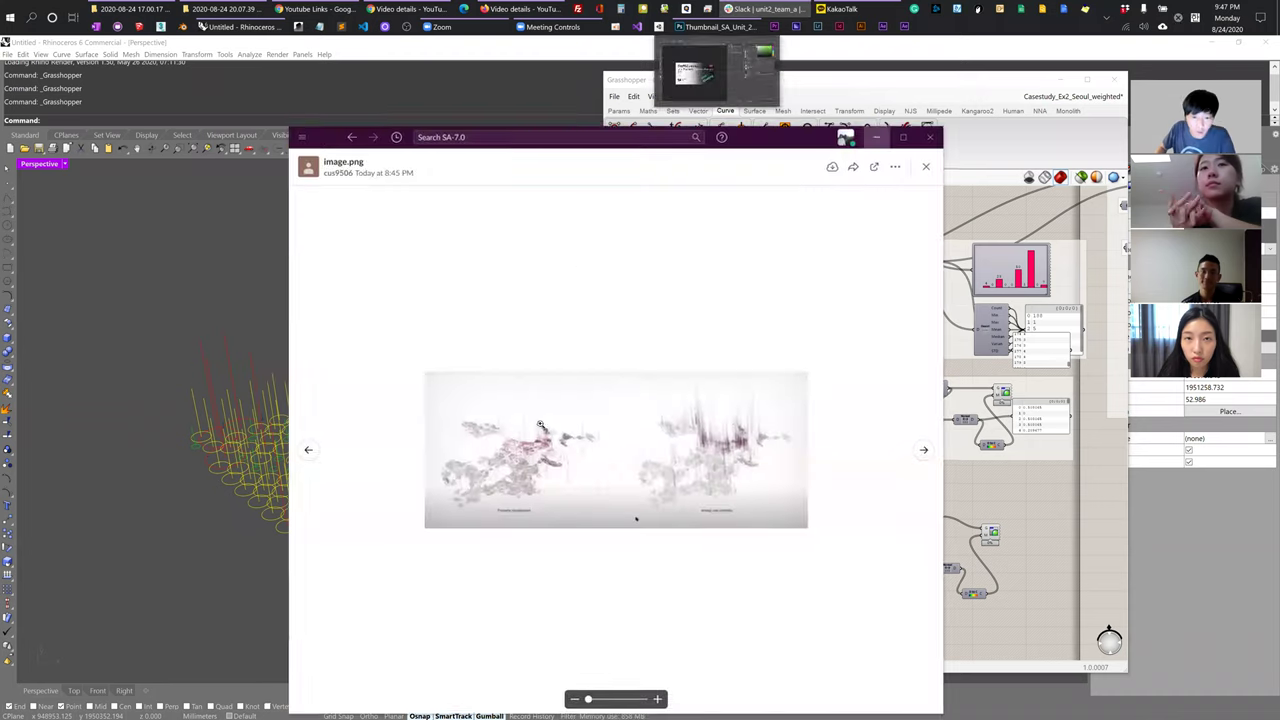
{"action": "left_click", "coordinate": [926, 167]}
{"action": "scroll", "coordinate": [545, 490], "scroll_direction": "down", "scroll_amount": 5}
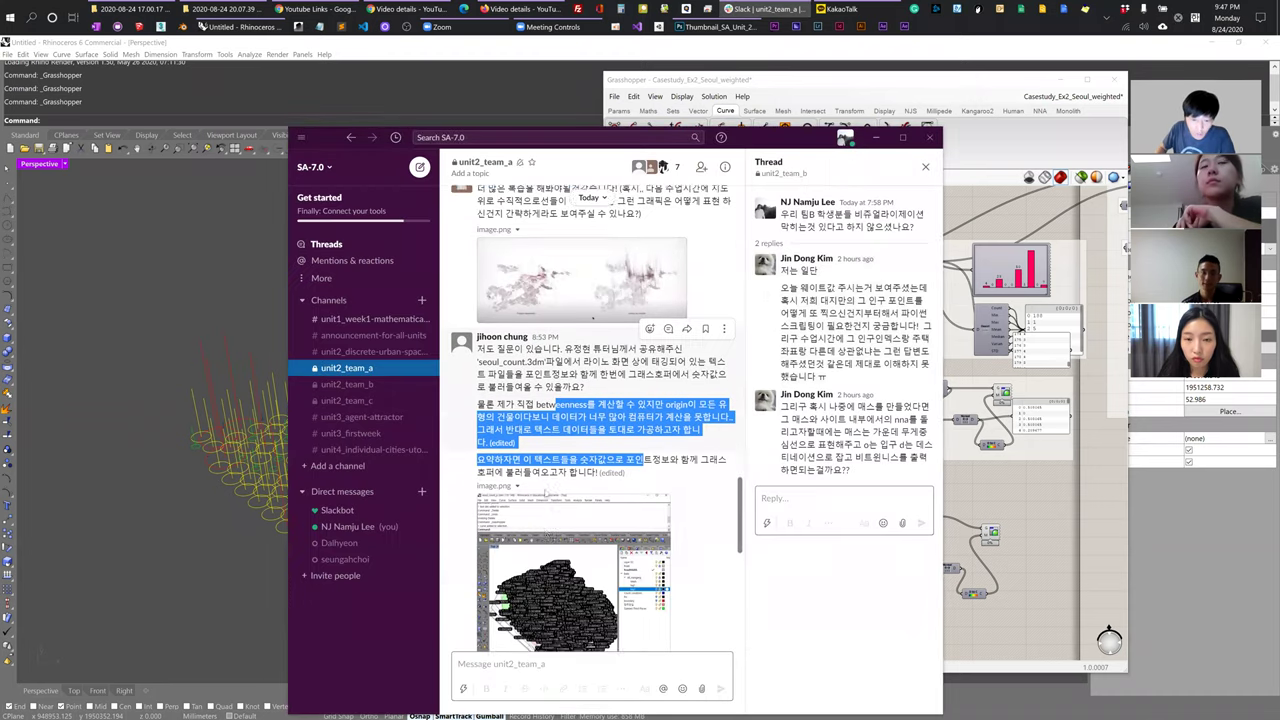
{"action": "scroll", "coordinate": [540, 470], "scroll_direction": "down", "scroll_amount": 3}
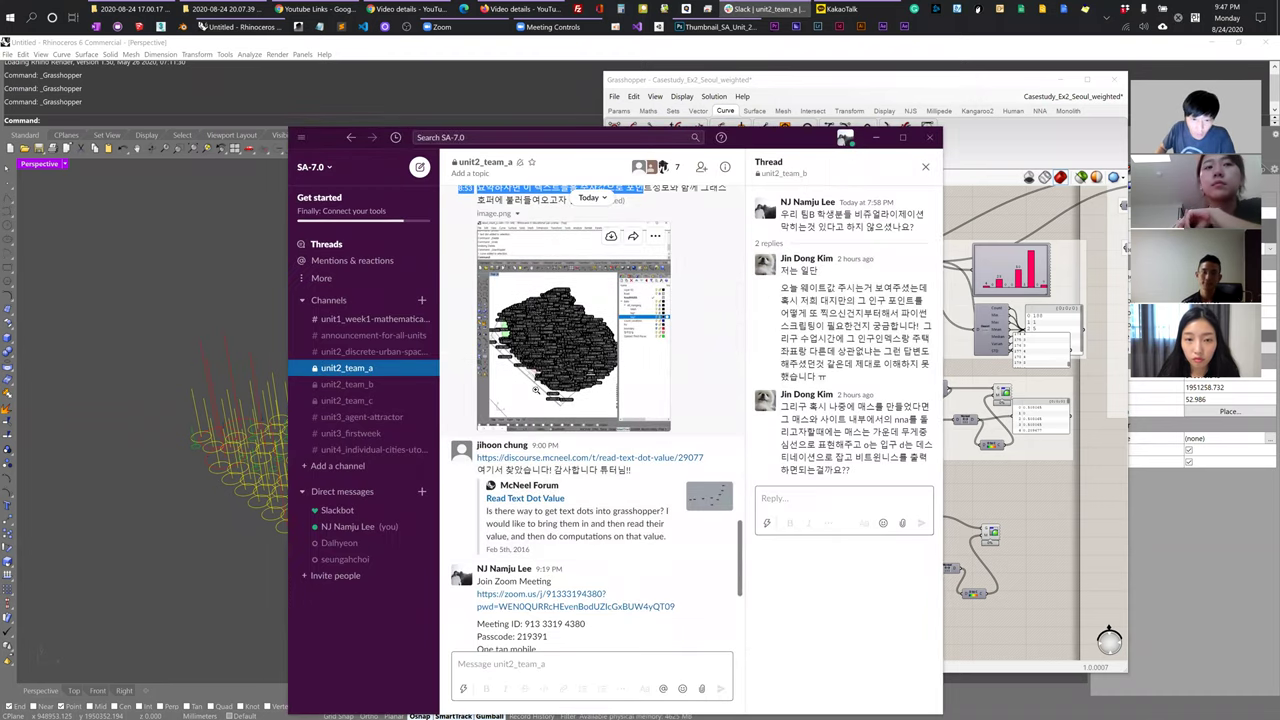
{"action": "scroll", "coordinate": [588, 400], "scroll_direction": "down", "scroll_amount": 3}
{"action": "scroll", "coordinate": [588, 403], "scroll_direction": "down", "scroll_amount": 5}
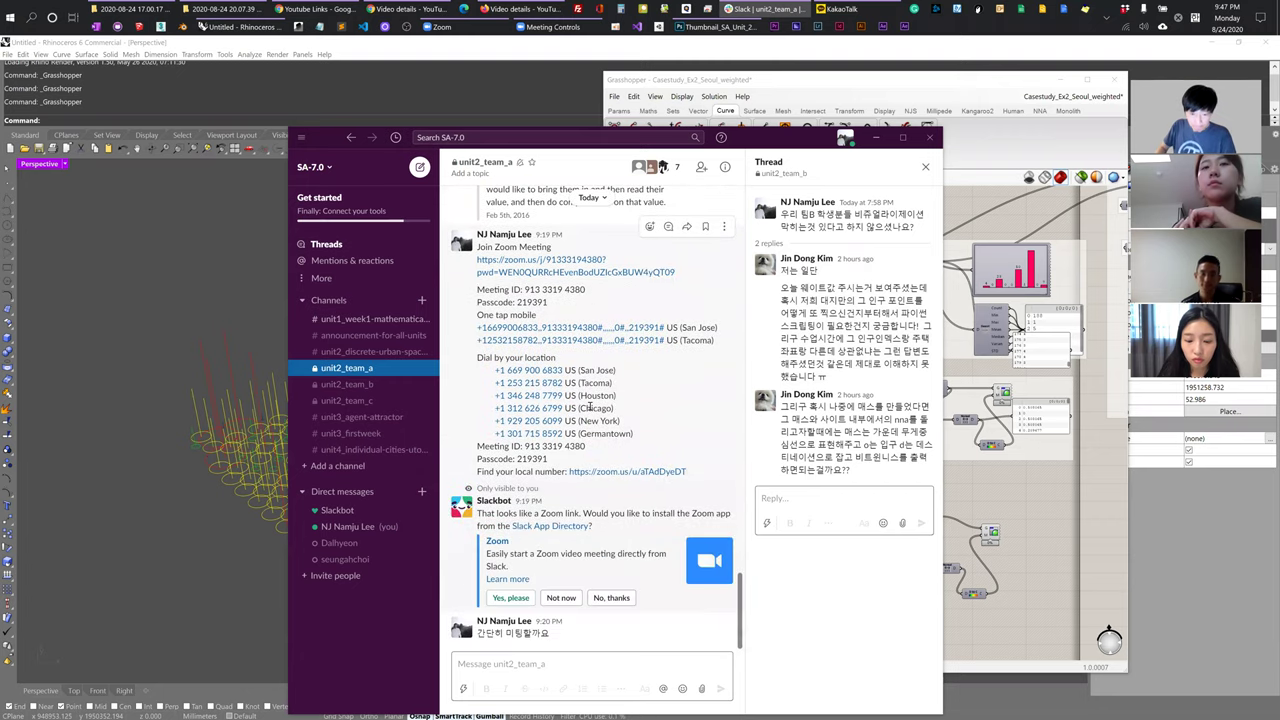
{"action": "left_click_drag", "start_coordinate": [732, 130], "coordinate": [546, 79]}
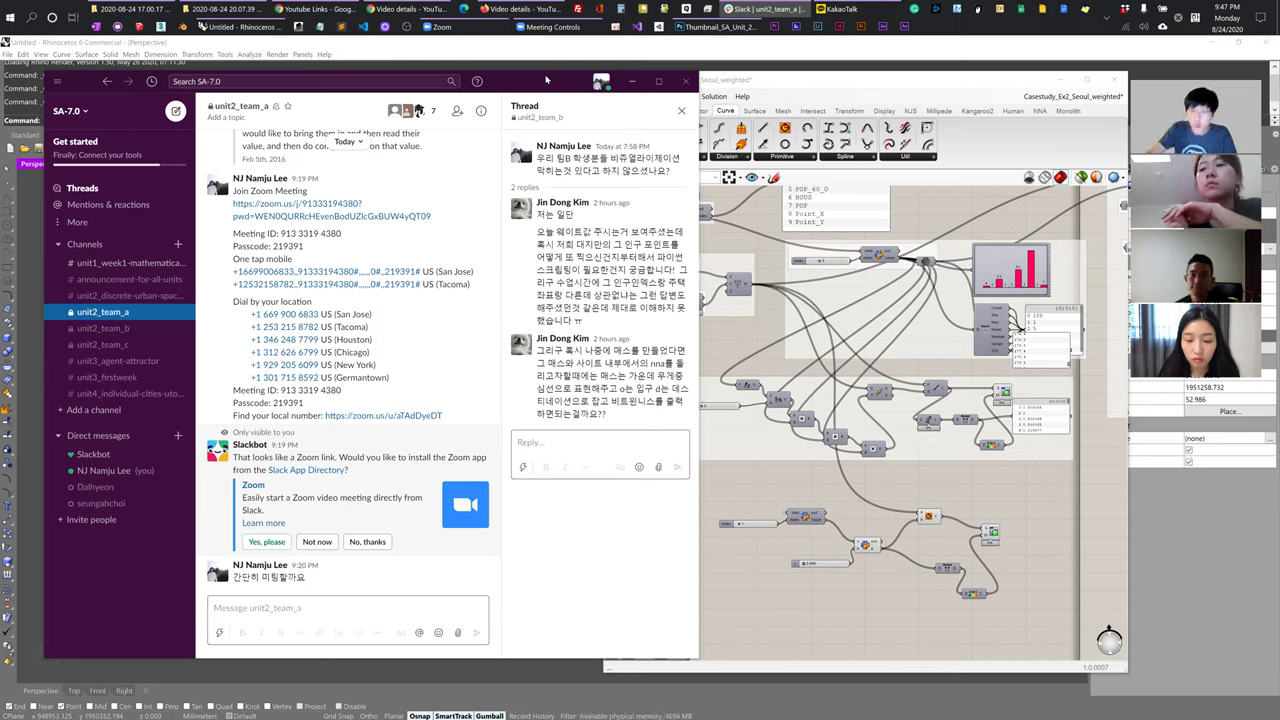
{"action": "left_click", "coordinate": [632, 81]}
- Place the unweighted NNA network component with Lines, Rebuild, Origins and Destinations inputs above the "Betweenness (Facilities to Park)" group
{"action": "right_click_drag", "start_coordinate": [1000, 309], "coordinate": [747, 461]}
{"action": "scroll", "coordinate": [964, 330], "scroll_direction": "up", "scroll_amount": 3}
{"action": "right_click_drag", "start_coordinate": [967, 341], "coordinate": [936, 480]}
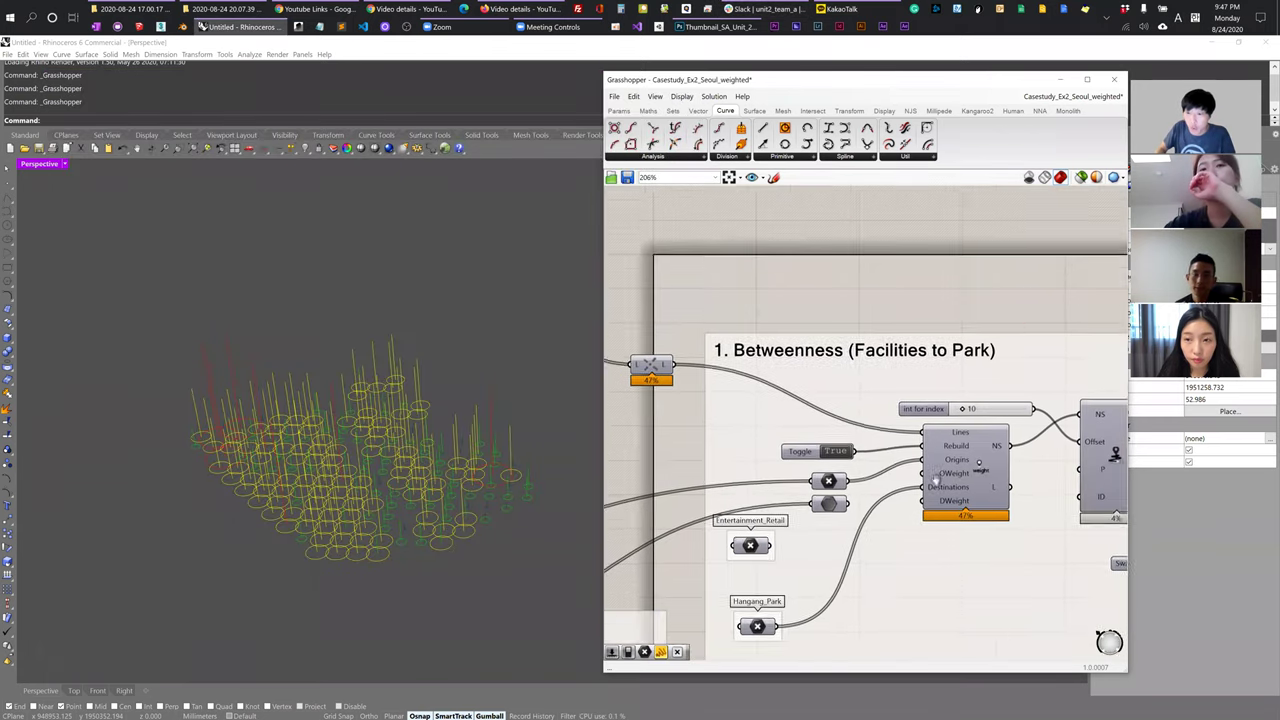
{"action": "left_click", "coordinate": [970, 512]}
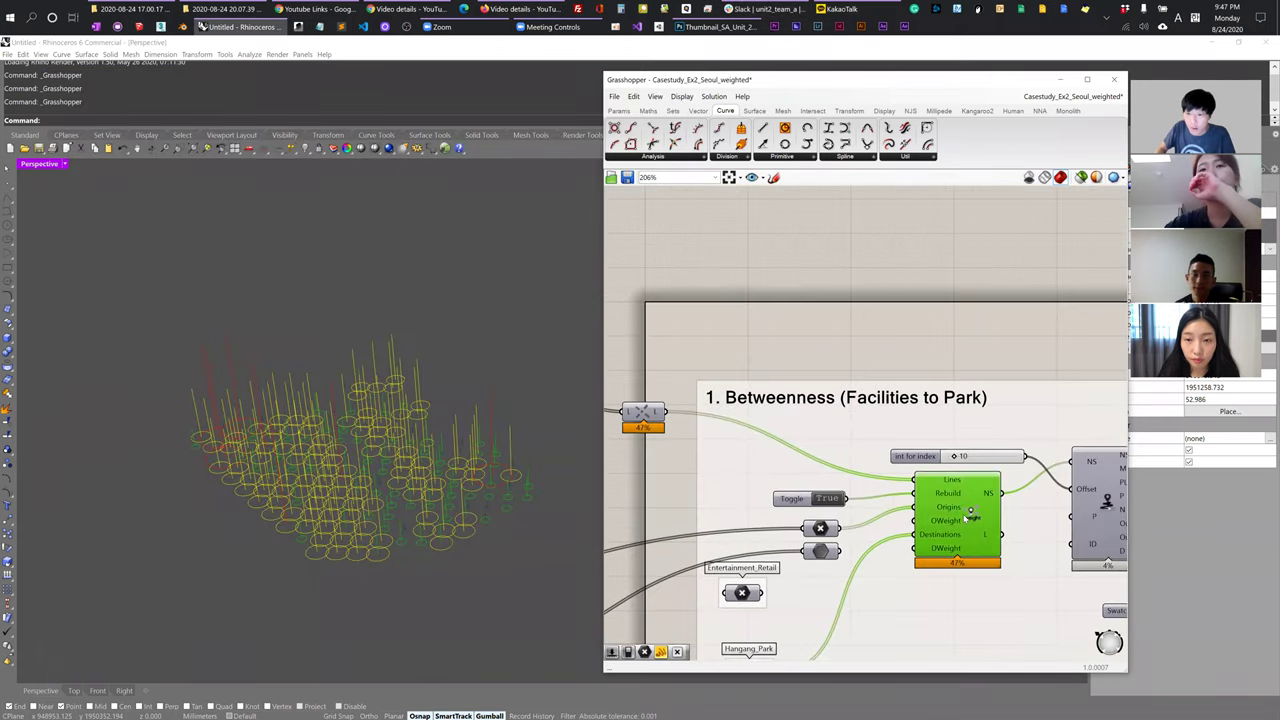
{"action": "left_click", "coordinate": [1040, 110]}
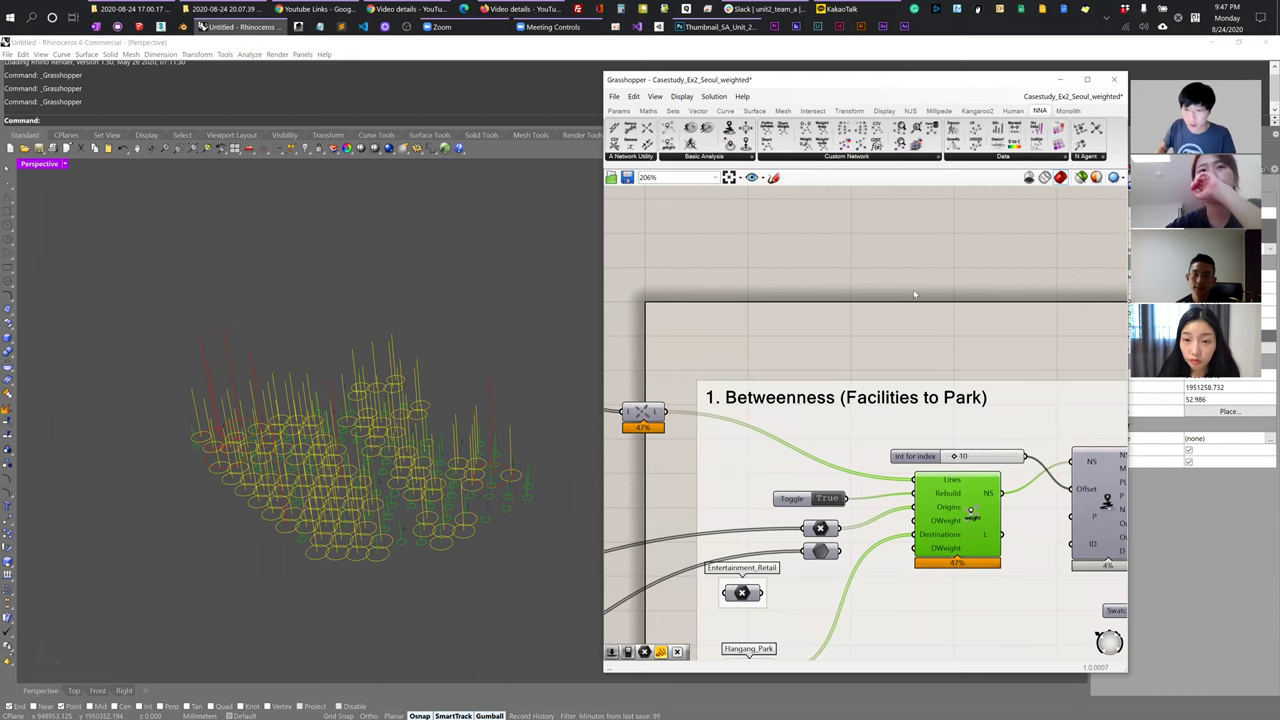
{"action": "left_click_drag", "start_coordinate": [669, 128], "coordinate": [877, 290]}
{"action": "scroll", "coordinate": [868, 289], "scroll_direction": "up", "scroll_amount": 3}
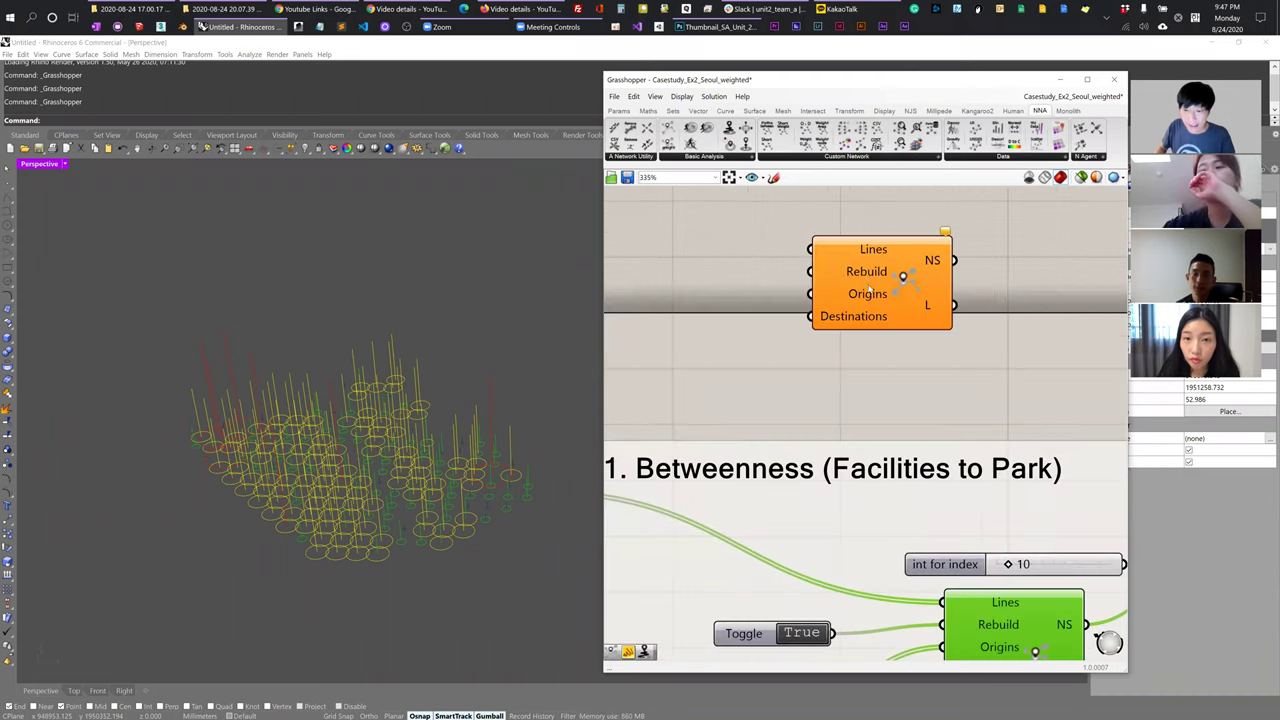
{"action": "left_click", "coordinate": [869, 290]}
{"action": "scroll", "coordinate": [870, 295], "scroll_direction": "down", "scroll_amount": 2}
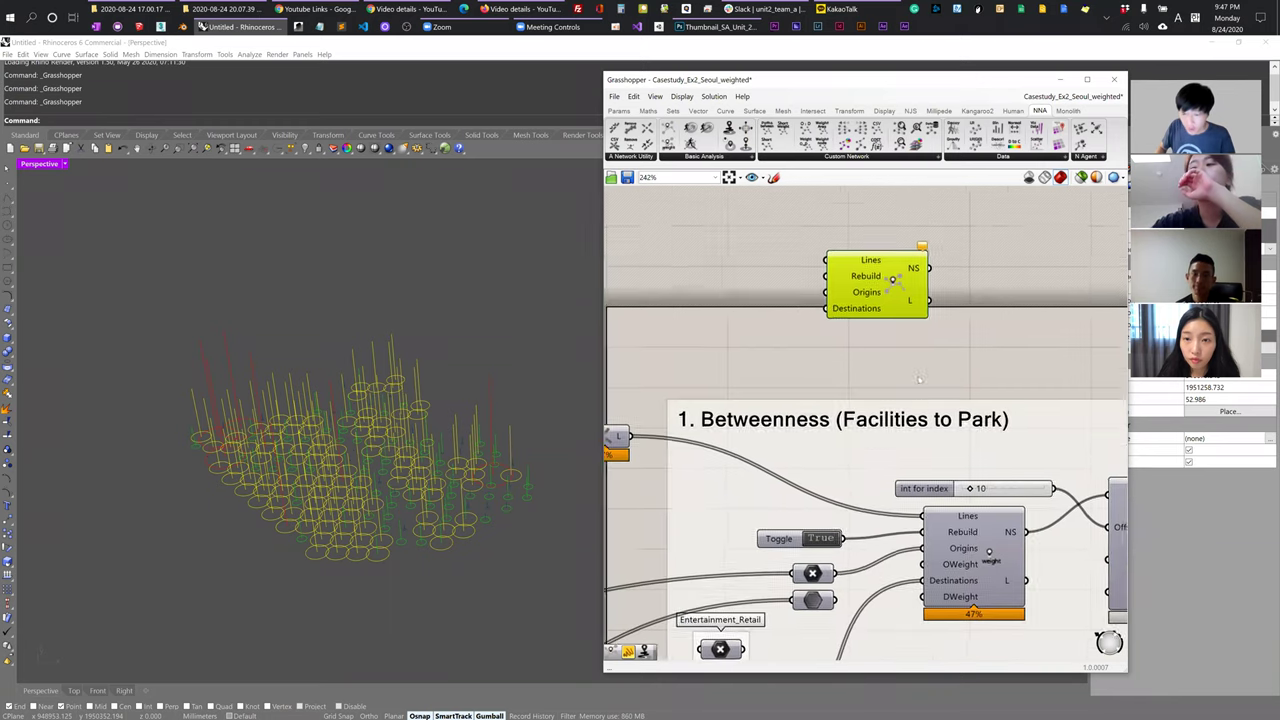
- Compare the weighted betweenness component's OWeight and DWeight inputs with the unweighted component, and check the latter's Destinations input description
{"action": "left_click", "coordinate": [960, 530]}
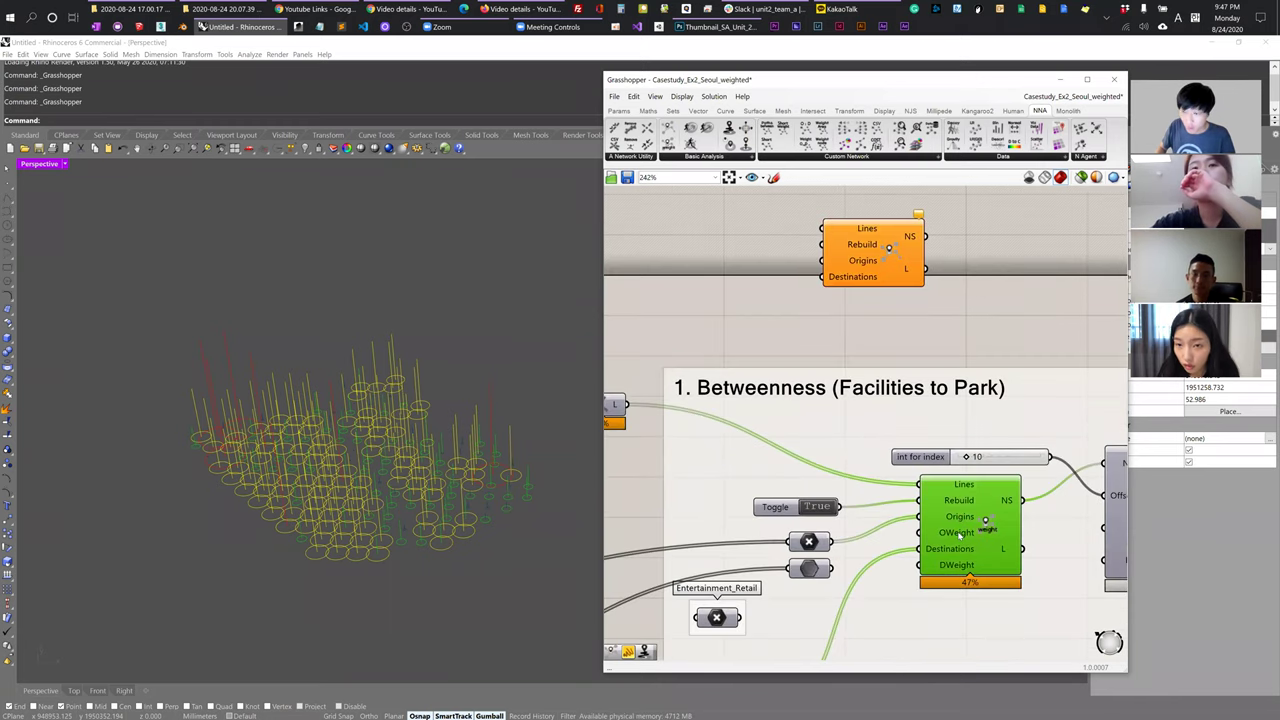
{"action": "mouse_move", "coordinate": [956, 553]}
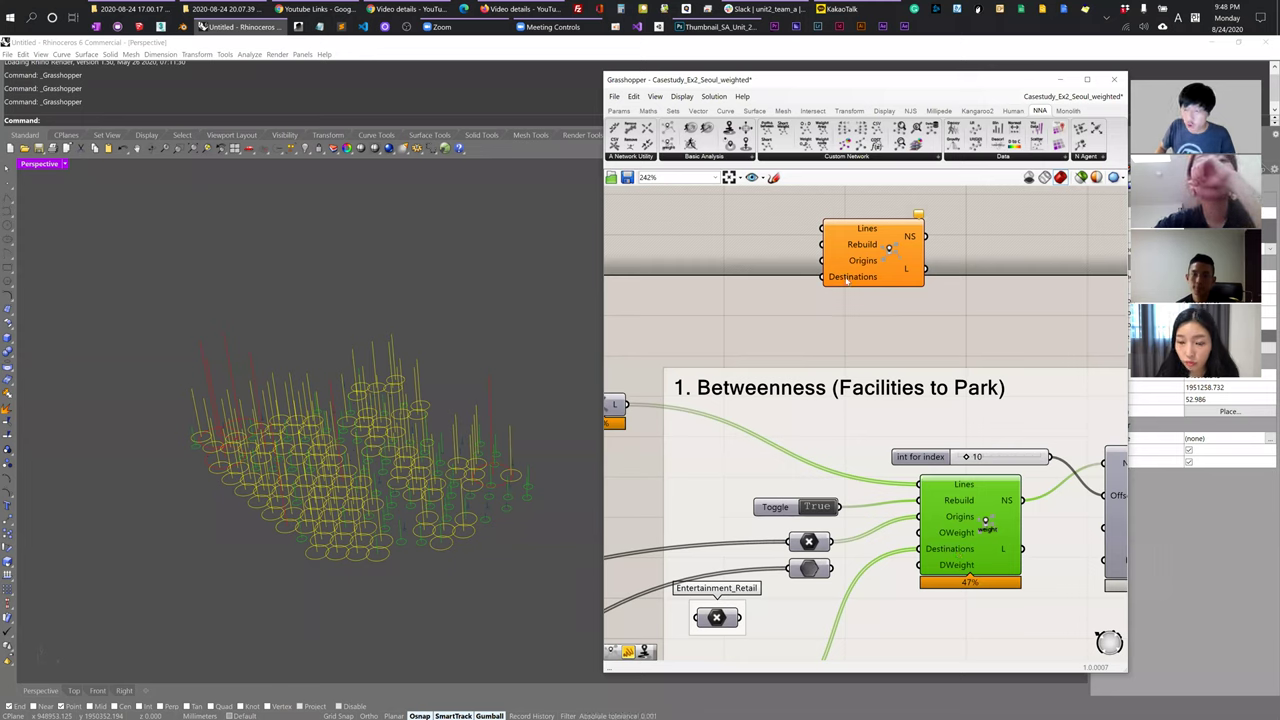
{"action": "mouse_move", "coordinate": [836, 285]}
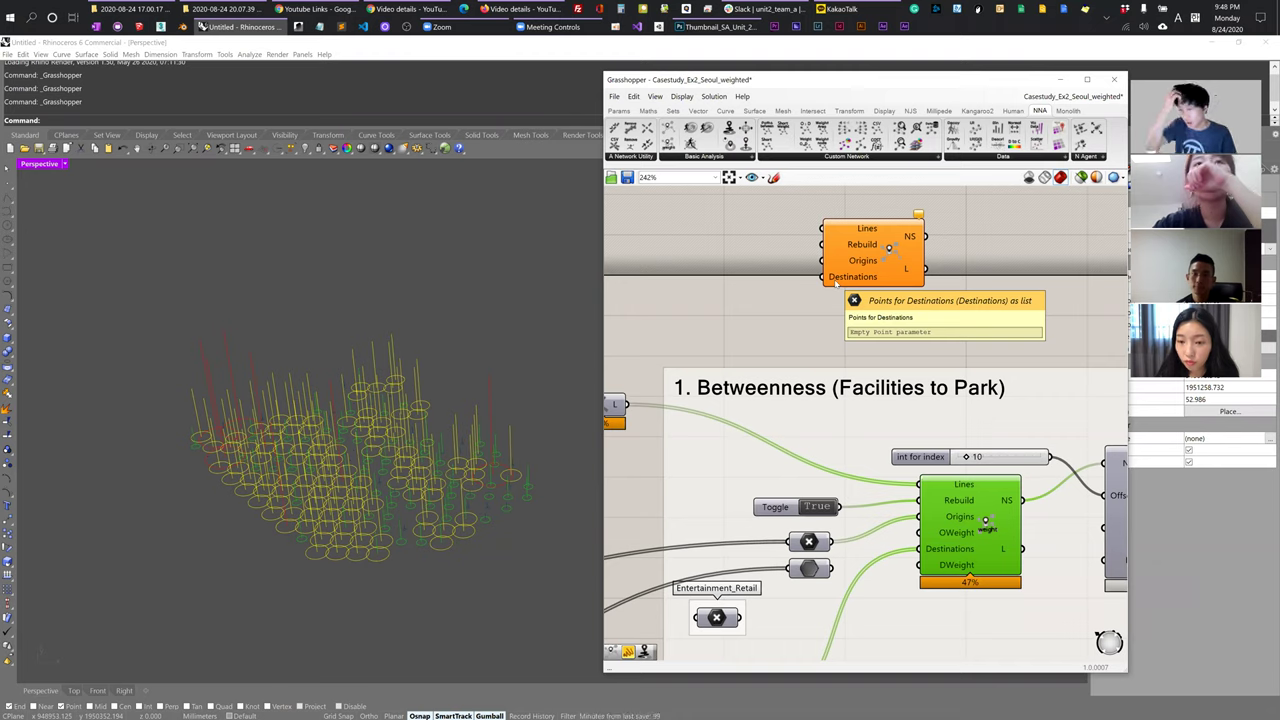
{"action": "right_click_drag", "start_coordinate": [372, 441], "coordinate": [414, 500]}
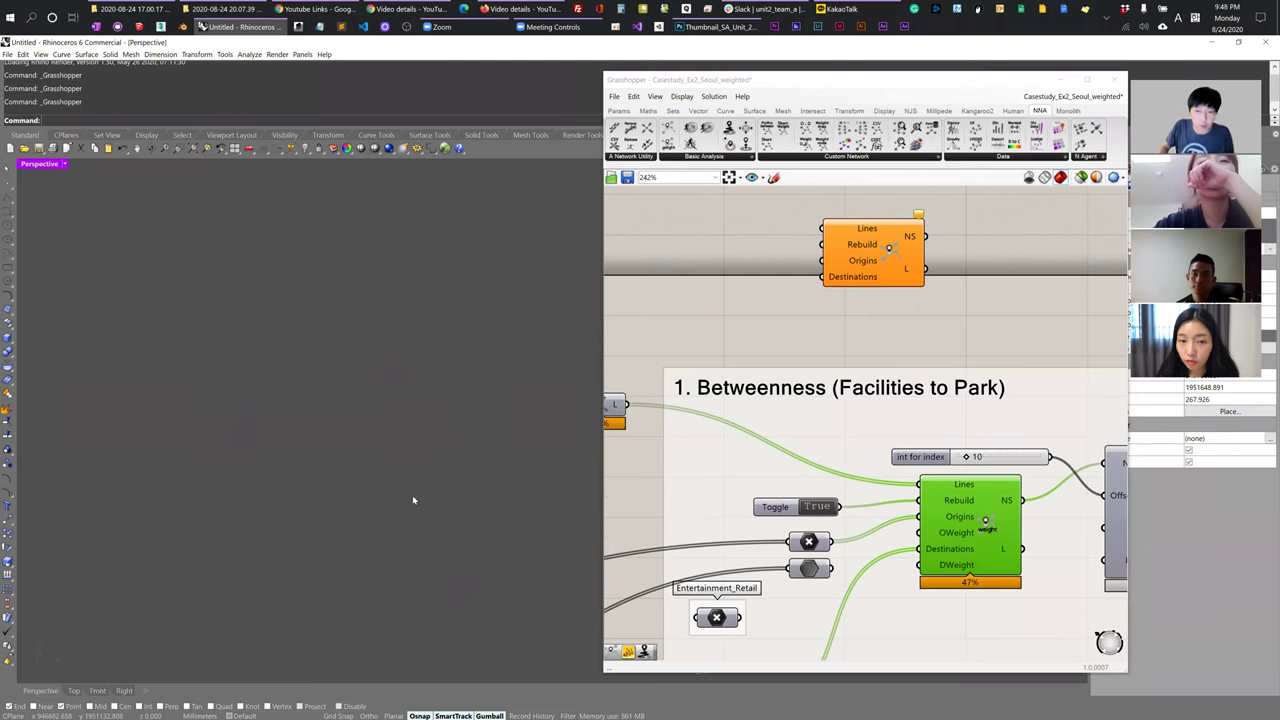